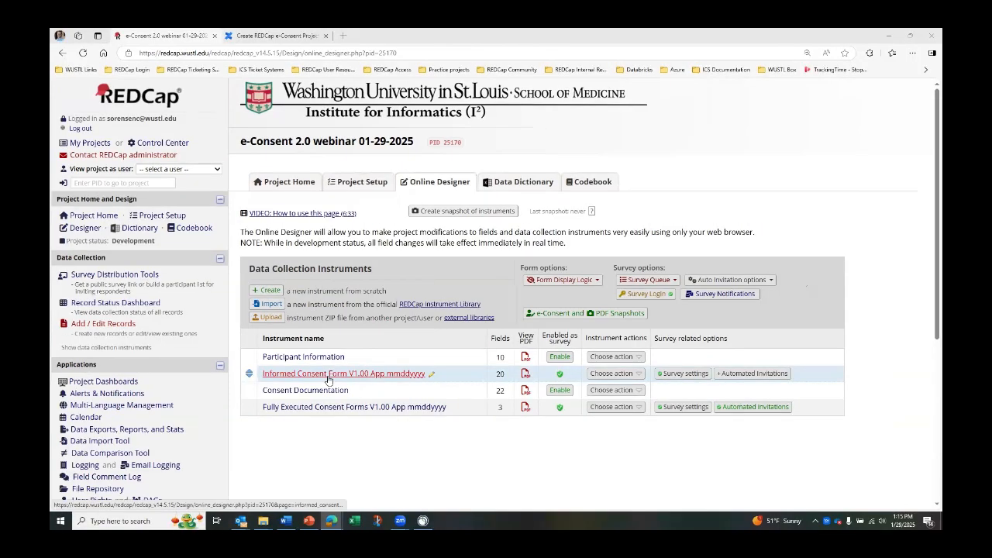
- Open the Informed Consent Form V1.00 App mmddyyyy instrument for editing and review the consent_pdf field's instructions
click(329, 374)
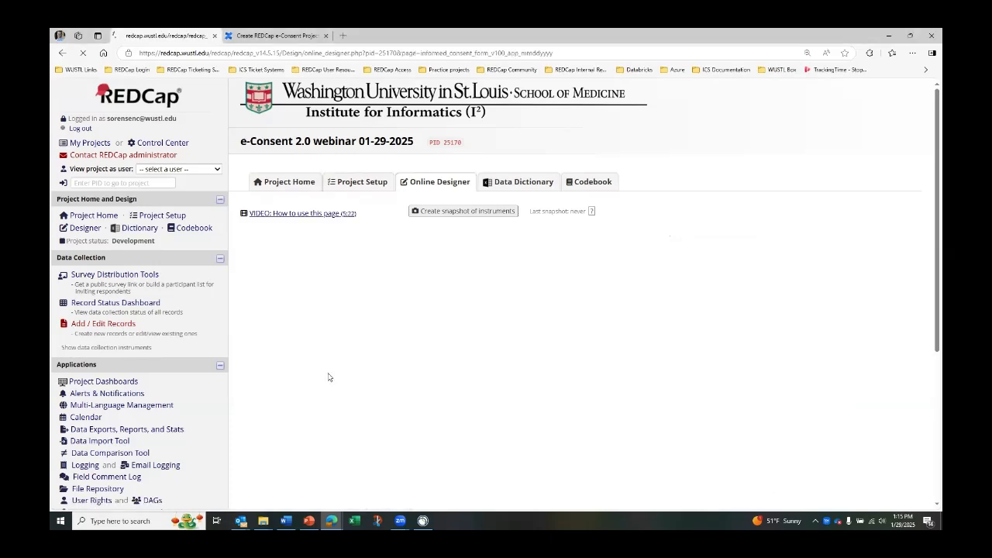
scroll(496, 355, down, 2)
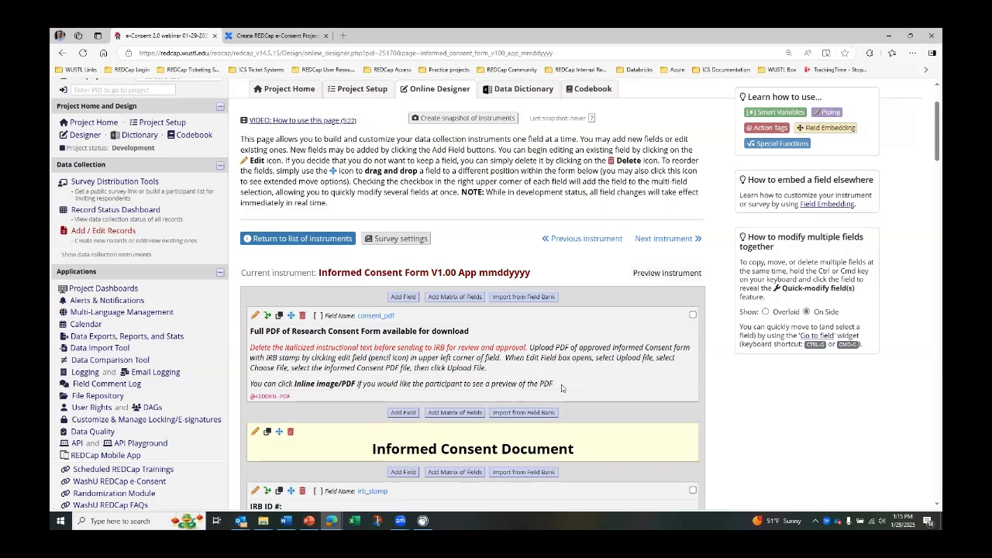
drag(553, 384, 267, 288)
click(346, 365)
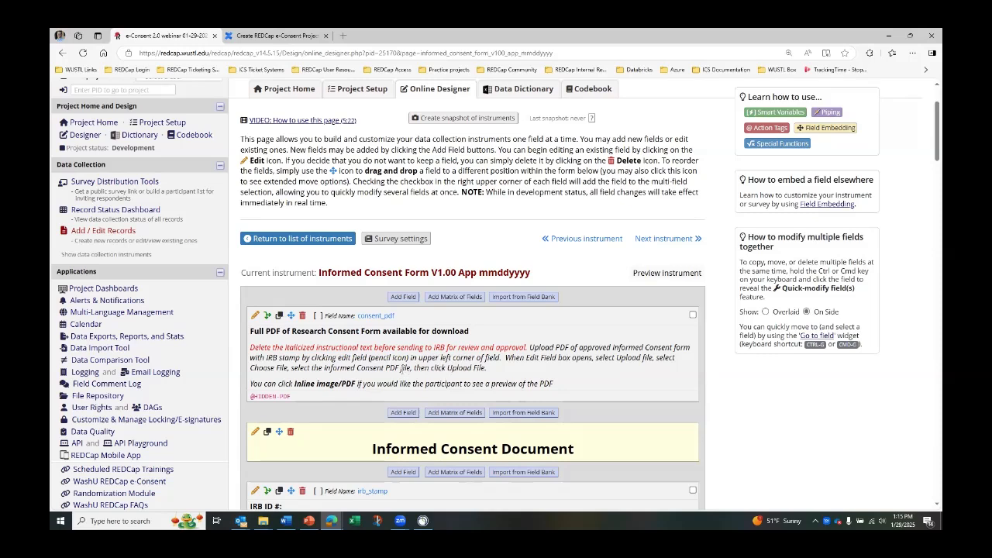
- Delete the italicized instructional text from the consent_pdf field label, keeping only the bold heading
click(255, 316)
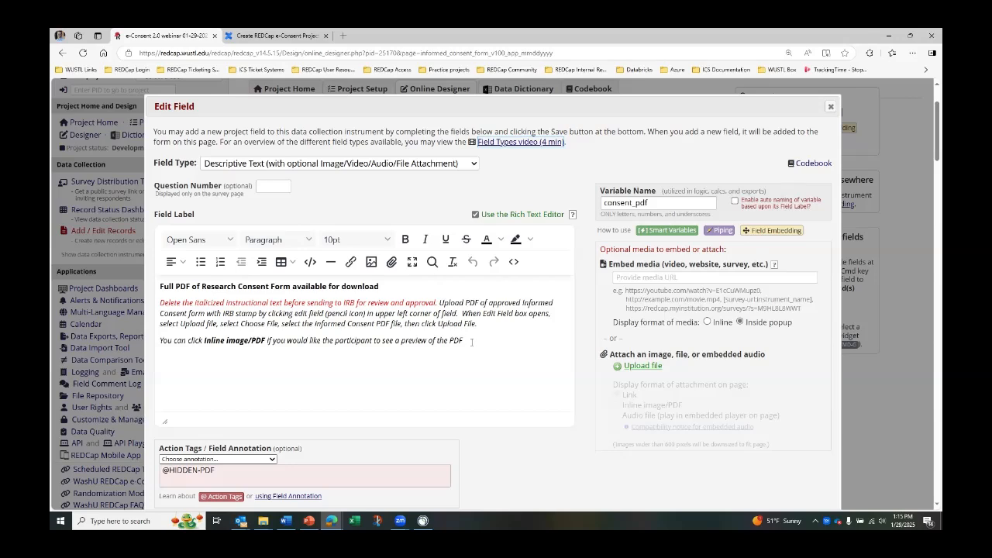
drag(471, 340, 150, 307)
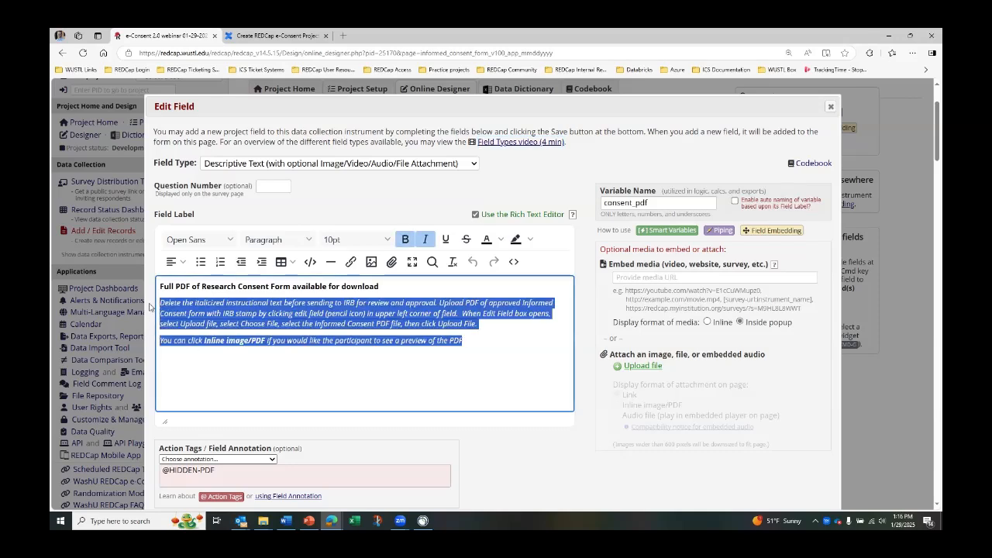
key(BackSpace)
key(BackSpace)
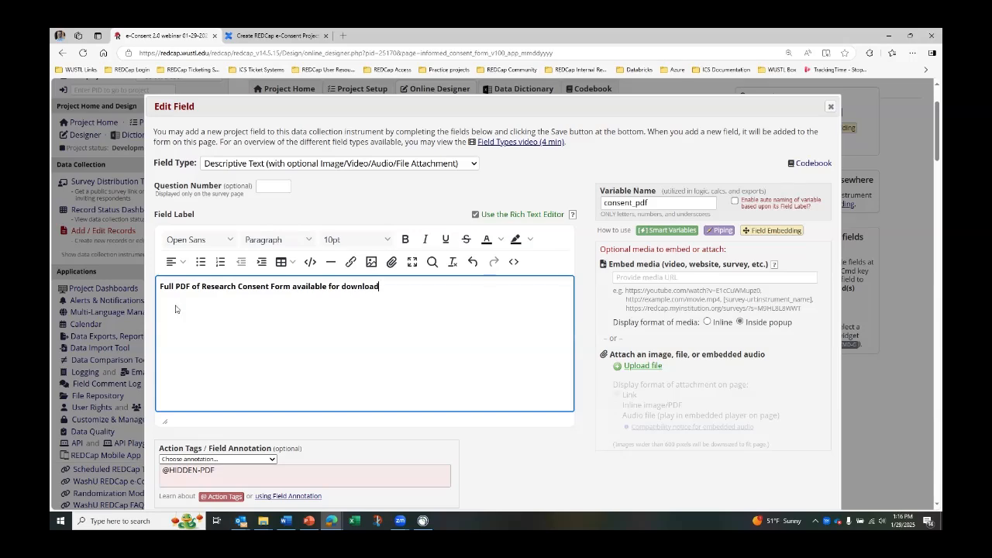
- Attach the Example Consent PDF to the consent_pdf field
click(642, 367)
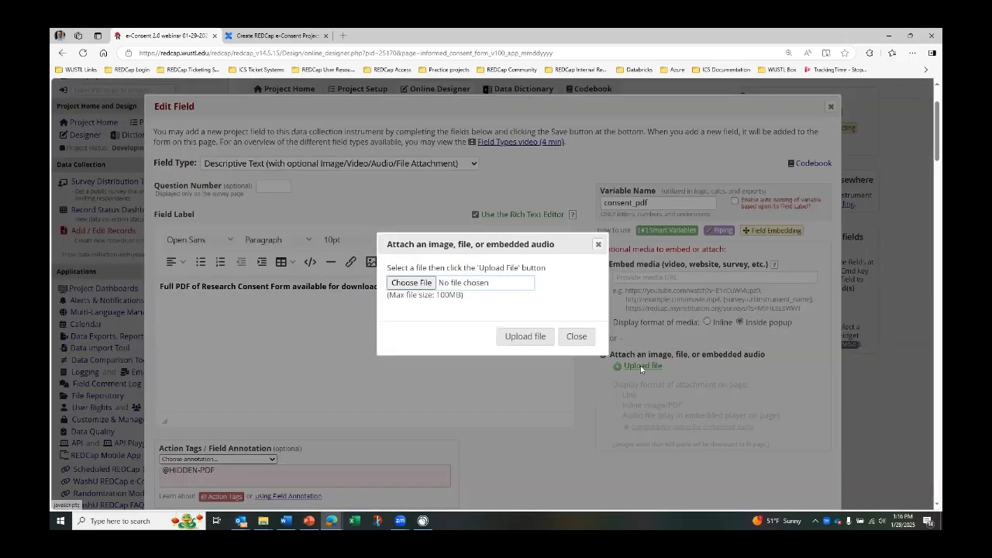
click(412, 282)
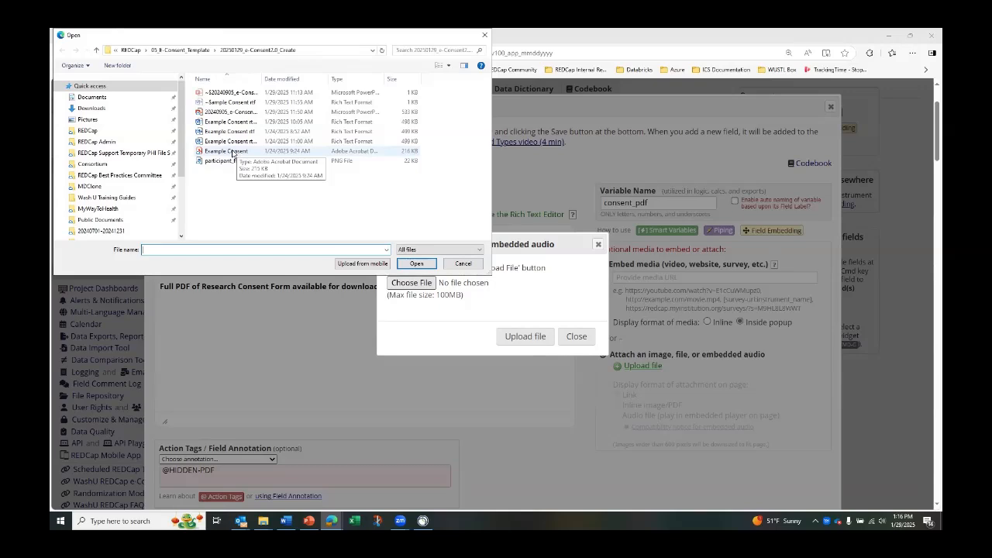
click(232, 152)
click(417, 264)
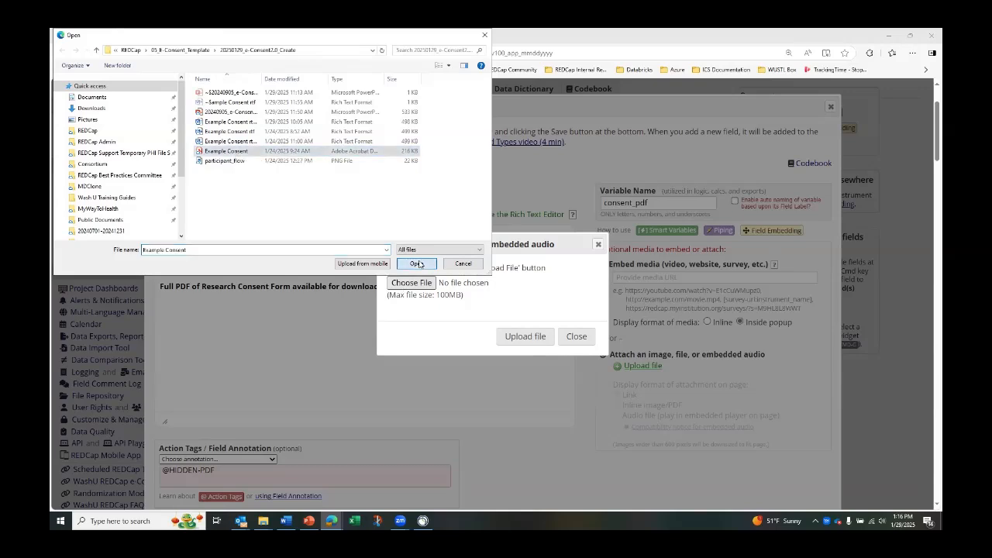
click(524, 336)
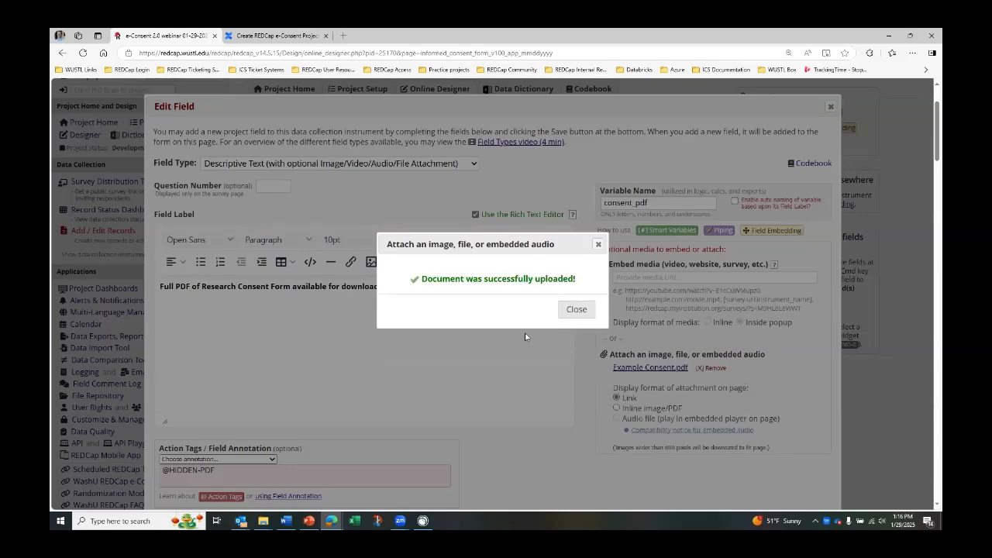
click(575, 310)
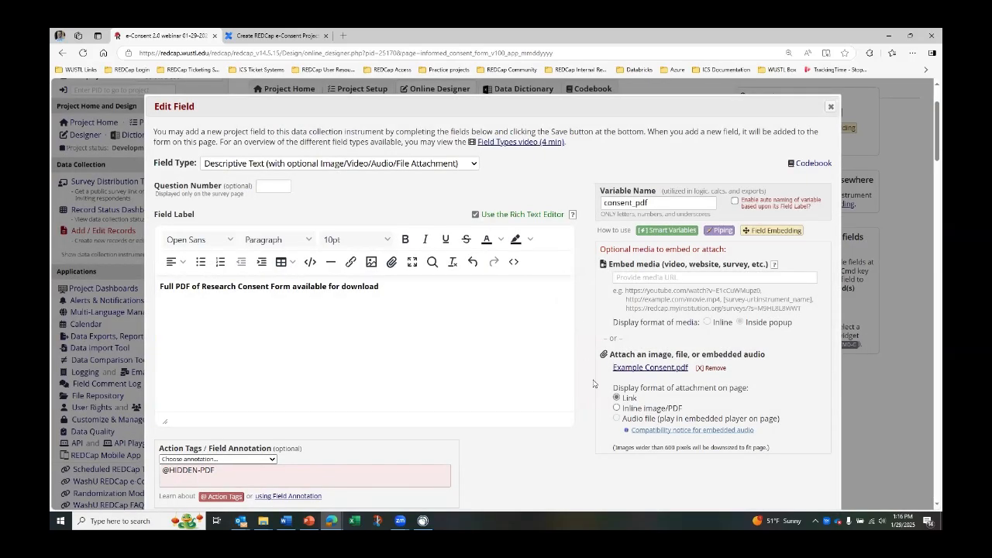
- Set the attachment's display format to Inline image/PDF and save the consent_pdf field
click(616, 408)
scroll(594, 416, down, 2)
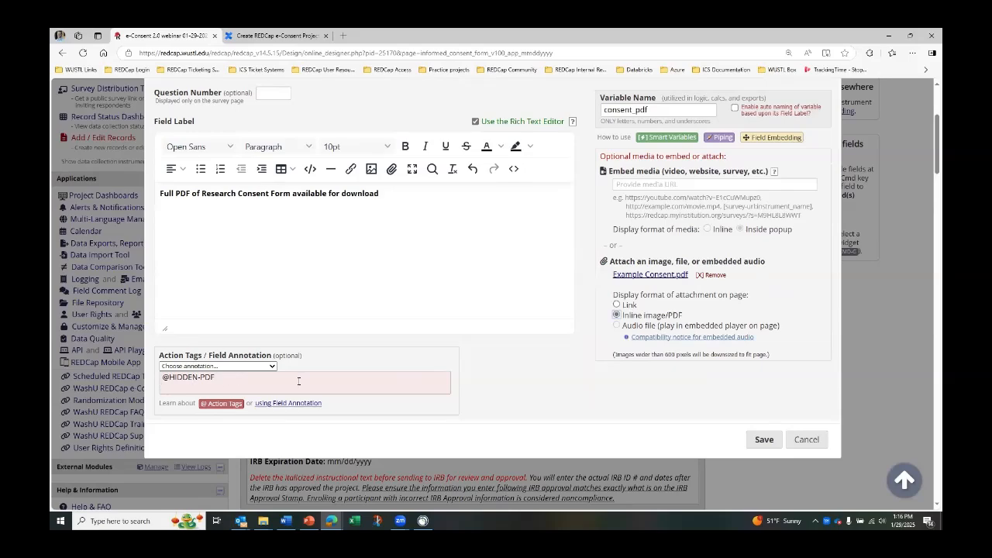
click(763, 440)
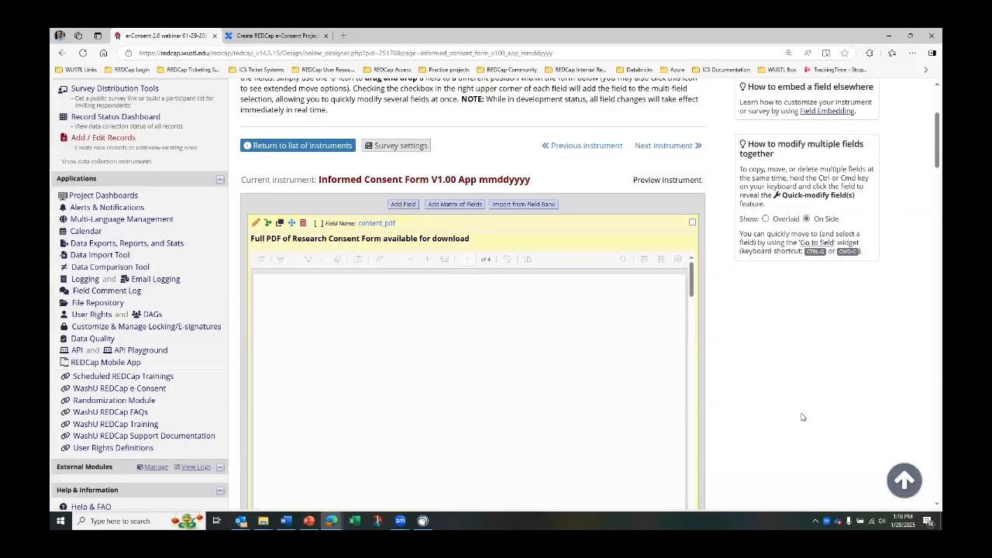
- Examine all pages of the consent PDF embedded in the consent_pdf field, including the signature section
scroll(775, 364, down, 1)
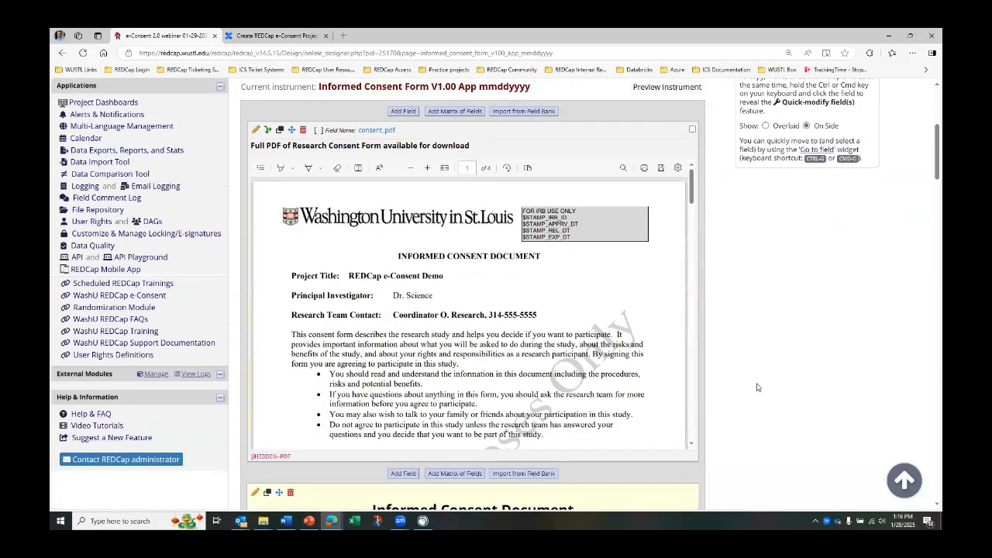
scroll(757, 388, up, 1)
scroll(757, 387, down, 1)
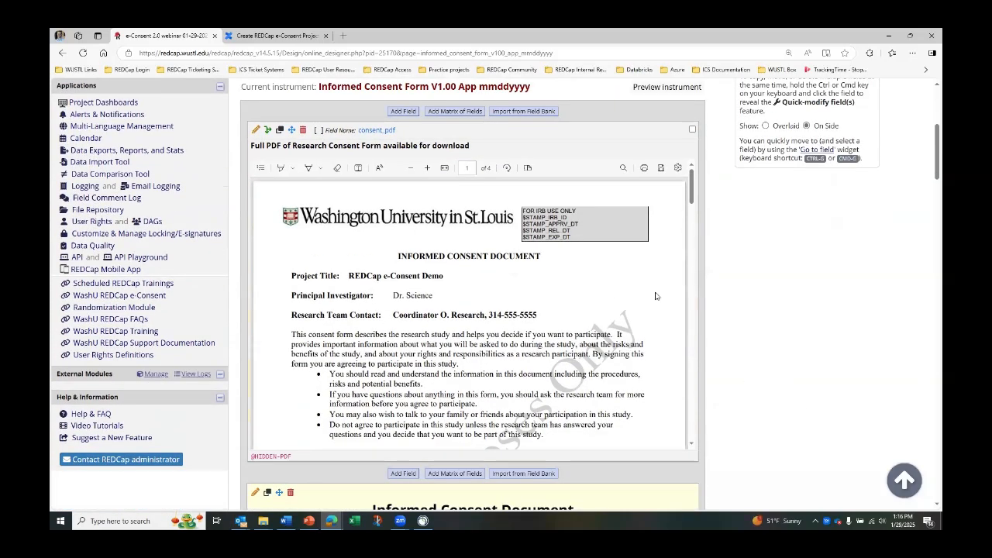
scroll(533, 308, down, 8)
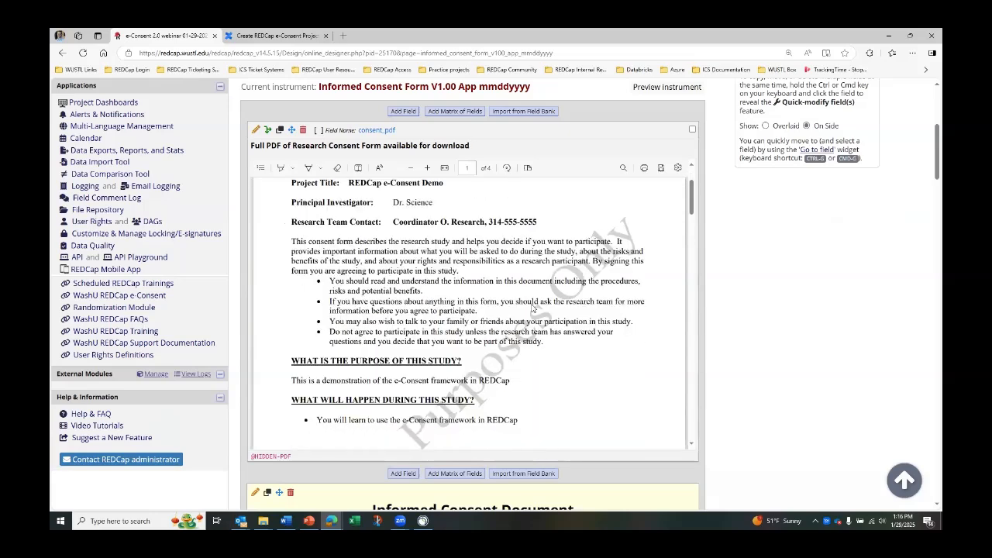
scroll(532, 308, down, 10)
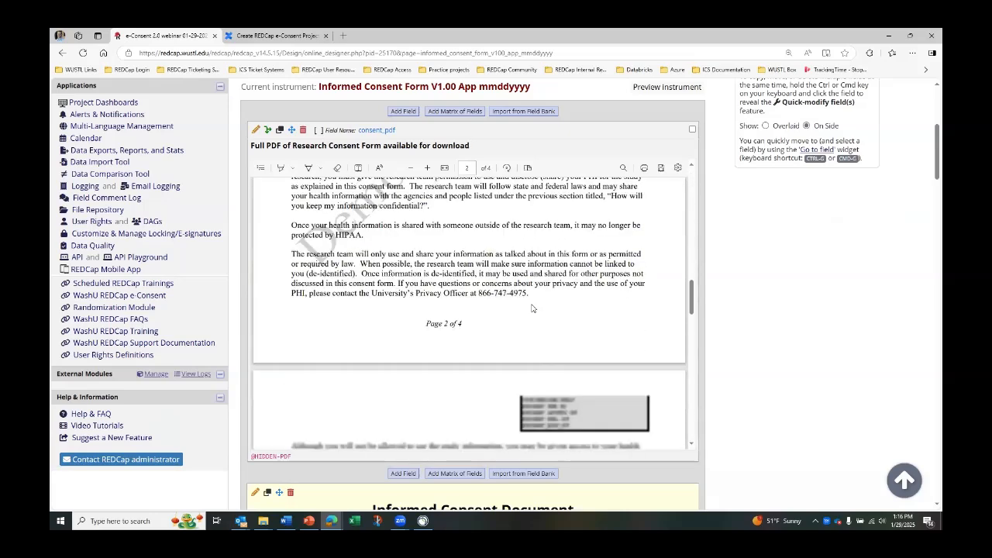
scroll(532, 309, down, 8)
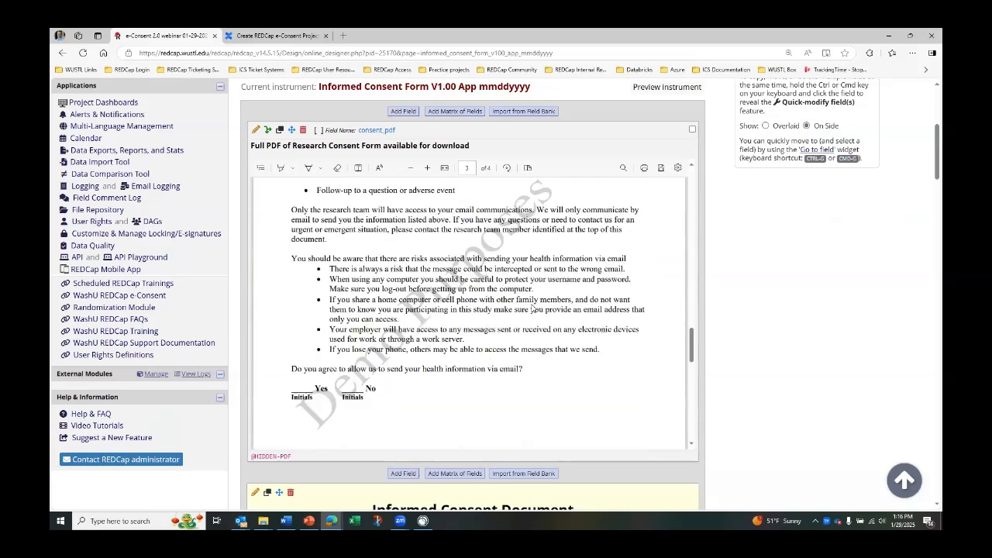
scroll(531, 308, down, 3)
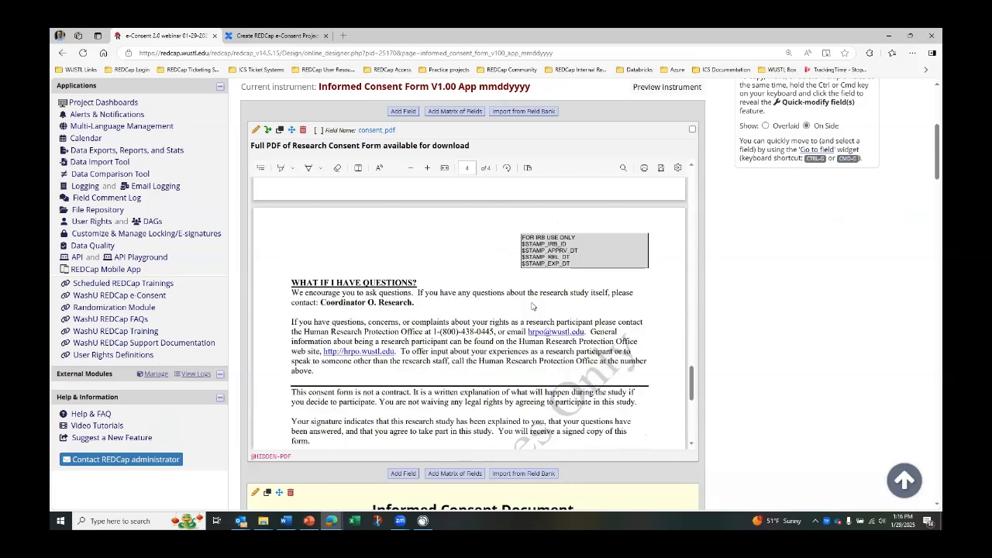
scroll(532, 306, down, 2)
scroll(532, 303, down, 1)
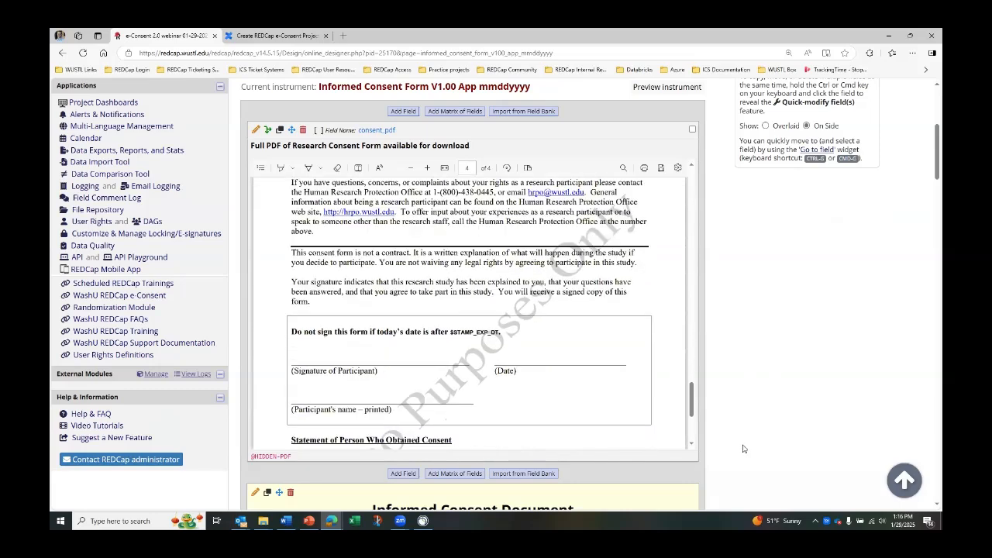
scroll(744, 448, down, 3)
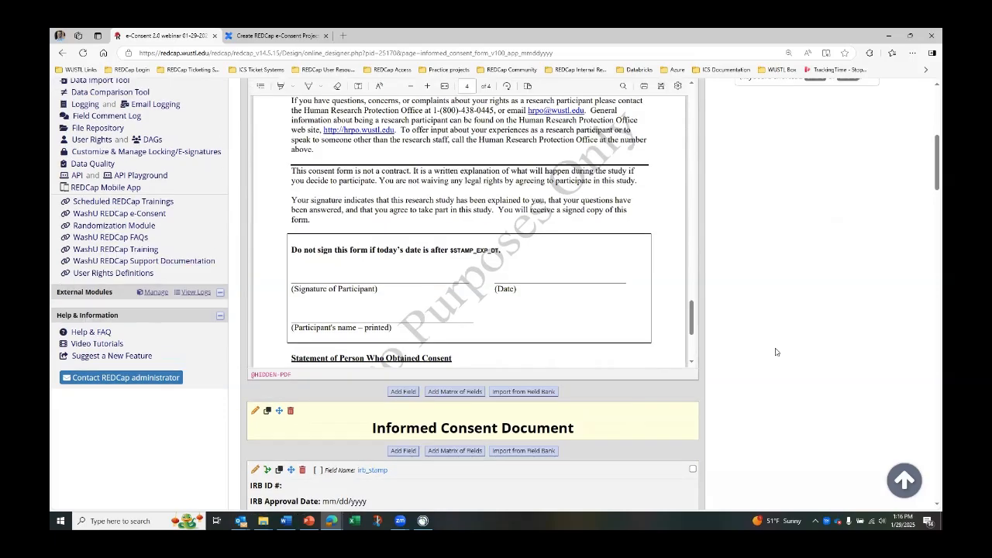
scroll(744, 348, up, 3)
scroll(539, 335, down, 4)
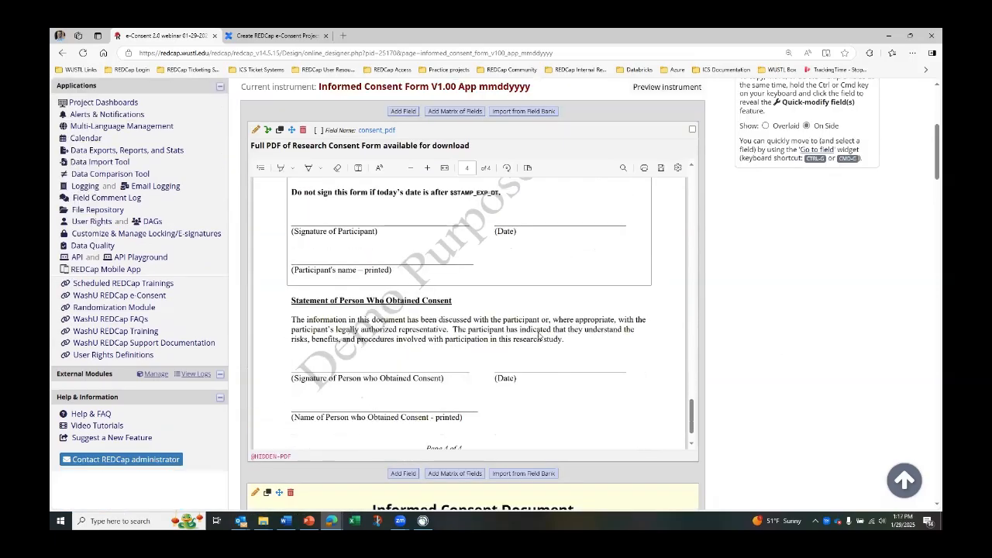
scroll(524, 362, up, 4)
scroll(524, 362, up, 15)
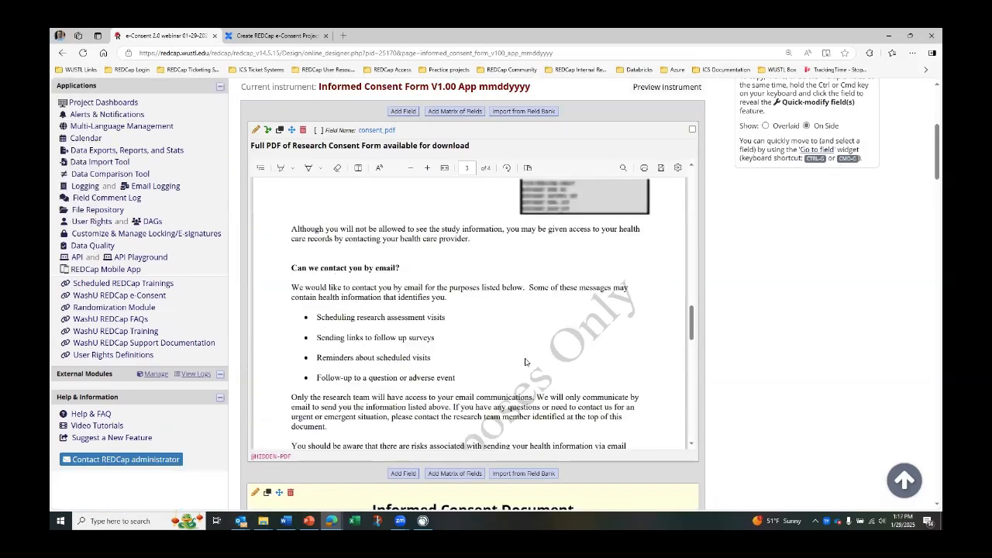
scroll(524, 362, up, 6)
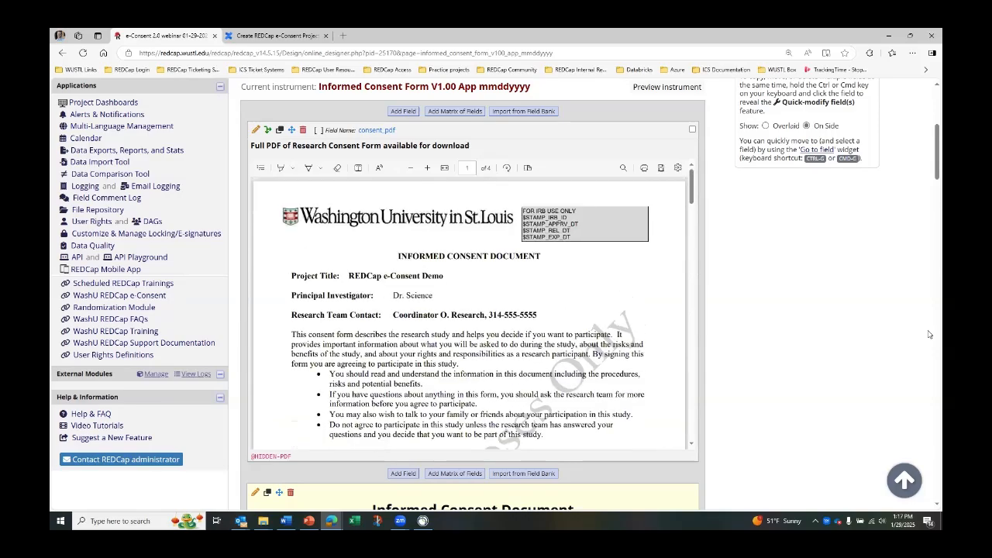
- Delete the italicized instructional text from the irb_stamp field label, keeping the IRB ID and date lines, and save the field
scroll(856, 350, down, 1)
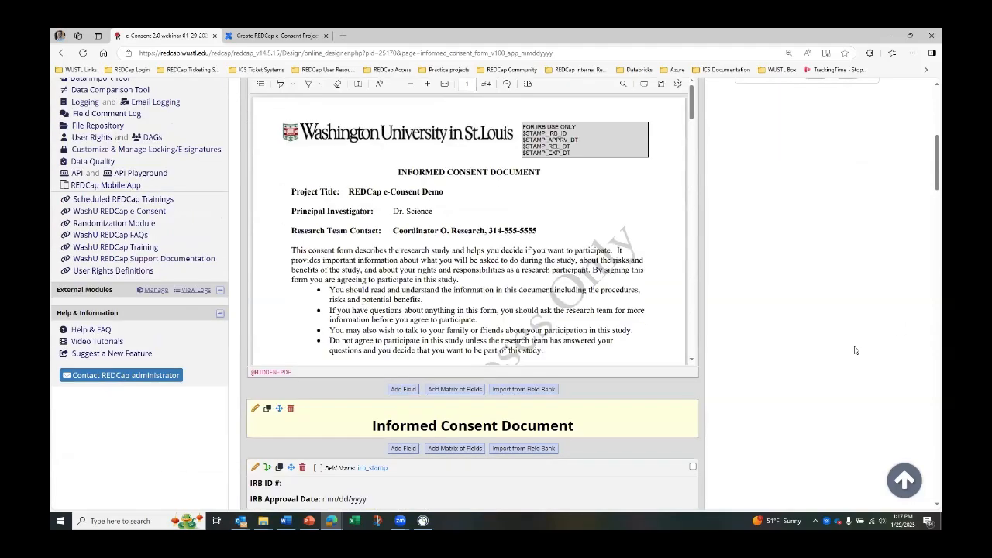
scroll(856, 351, down, 2)
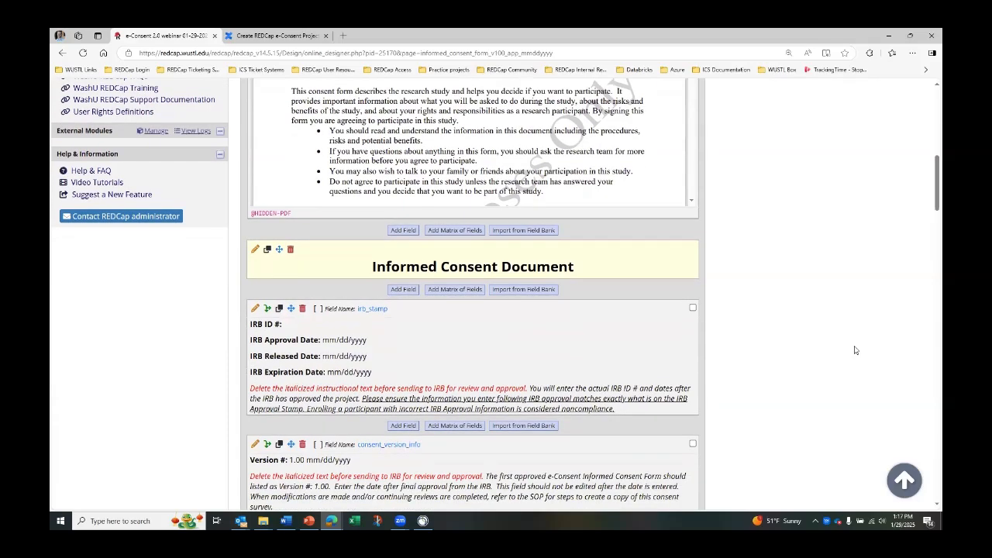
scroll(856, 351, down, 2)
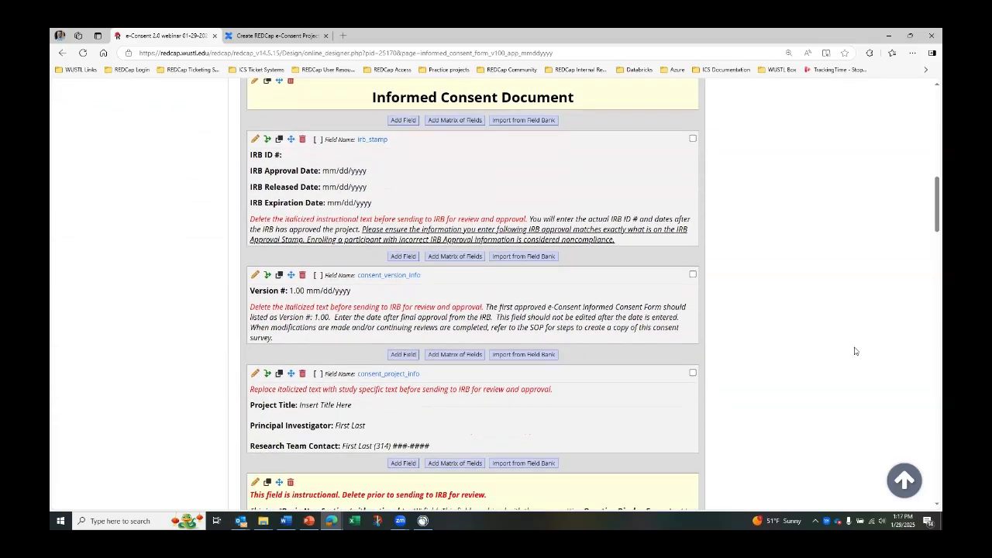
scroll(855, 350, up, 1)
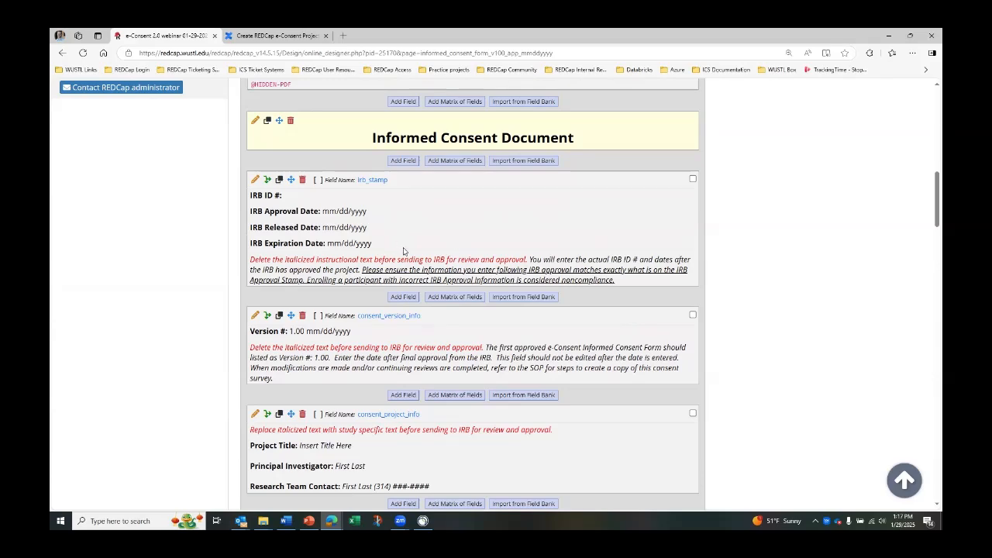
click(256, 180)
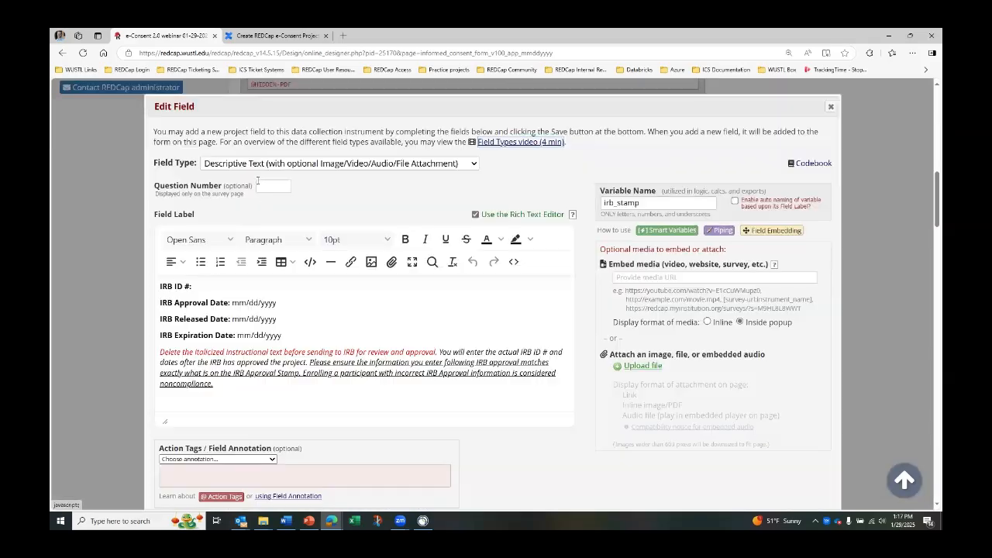
drag(214, 384, 160, 357)
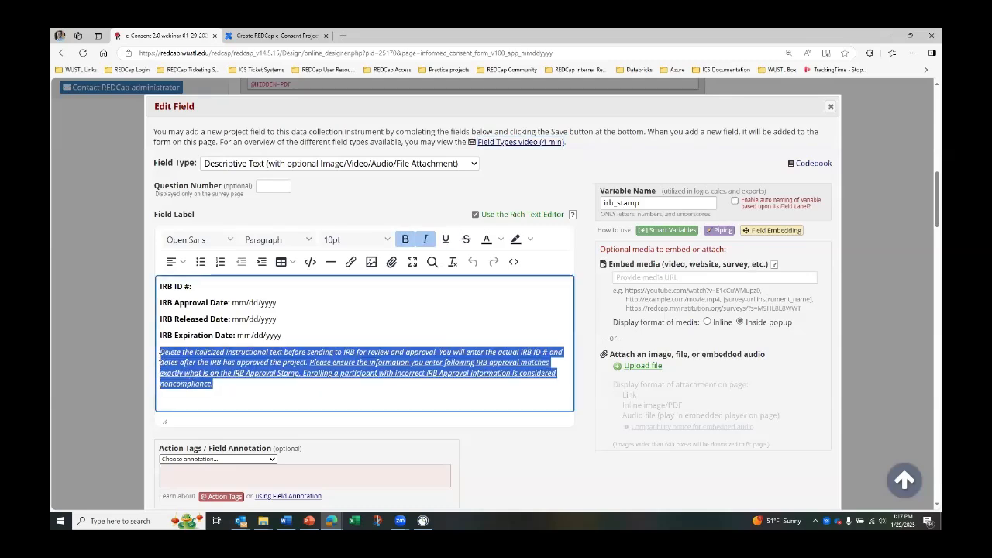
key(BackSpace)
key(BackSpace)
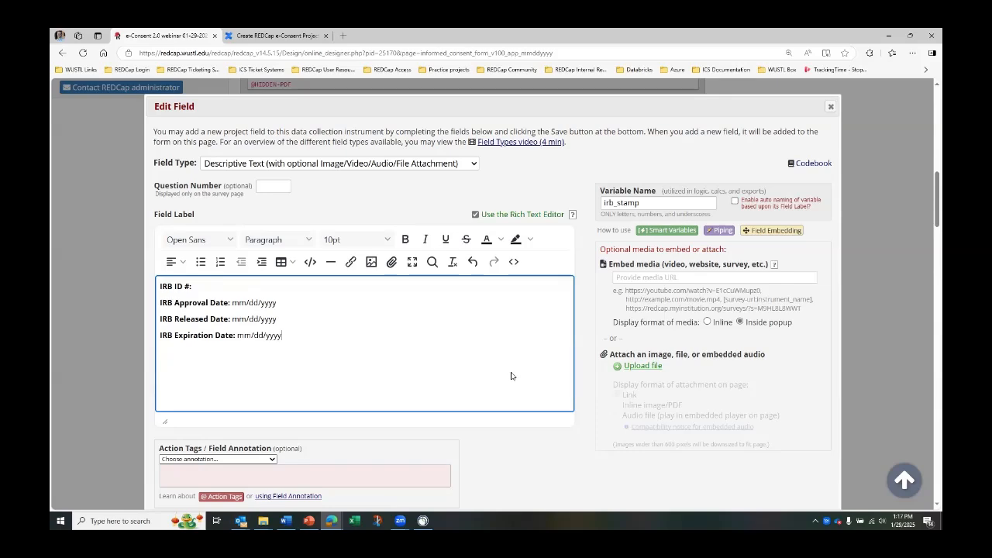
scroll(580, 382, down, 3)
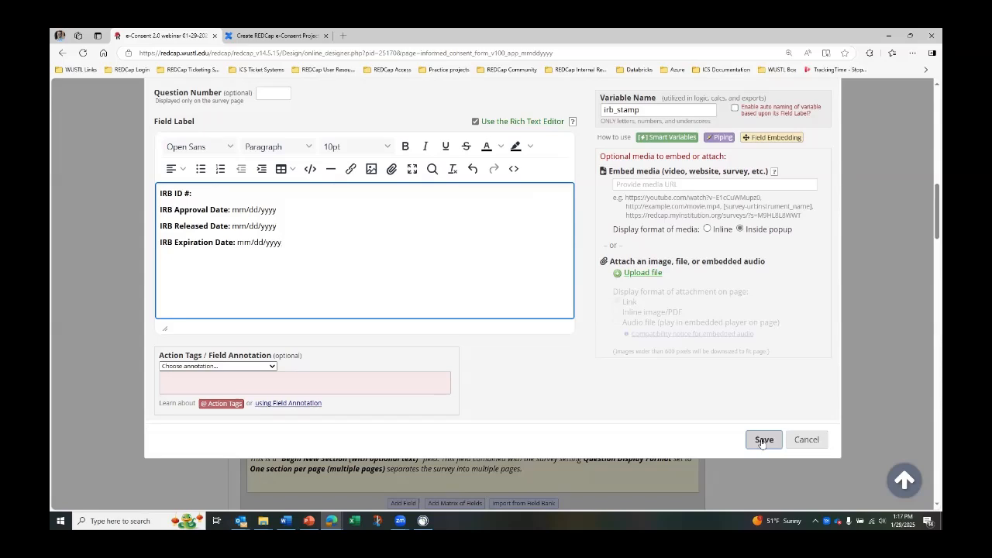
drag(281, 243, 233, 209)
click(412, 279)
click(764, 440)
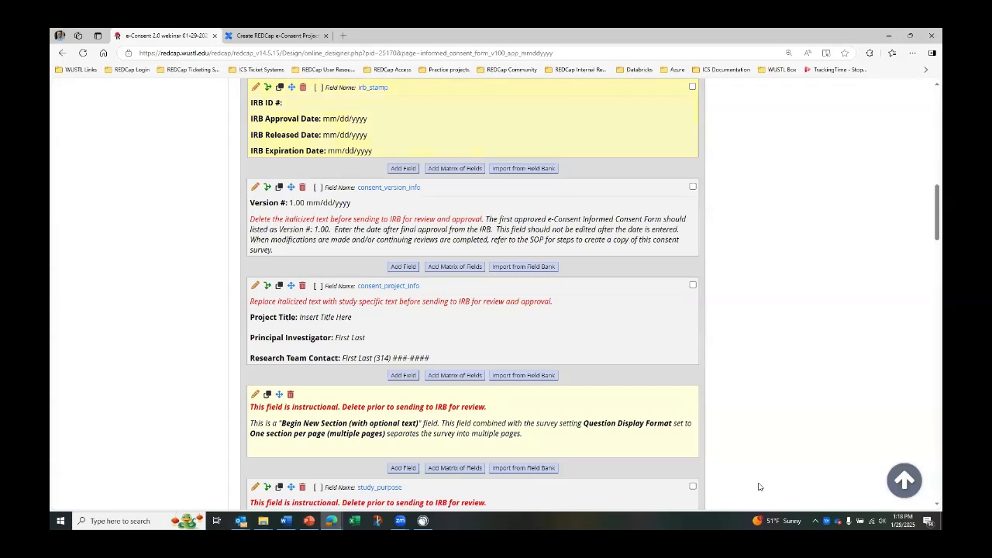
- Switch to the Example Consent document in Word and examine its header, project information and opening sections
scroll(760, 486, down, 1)
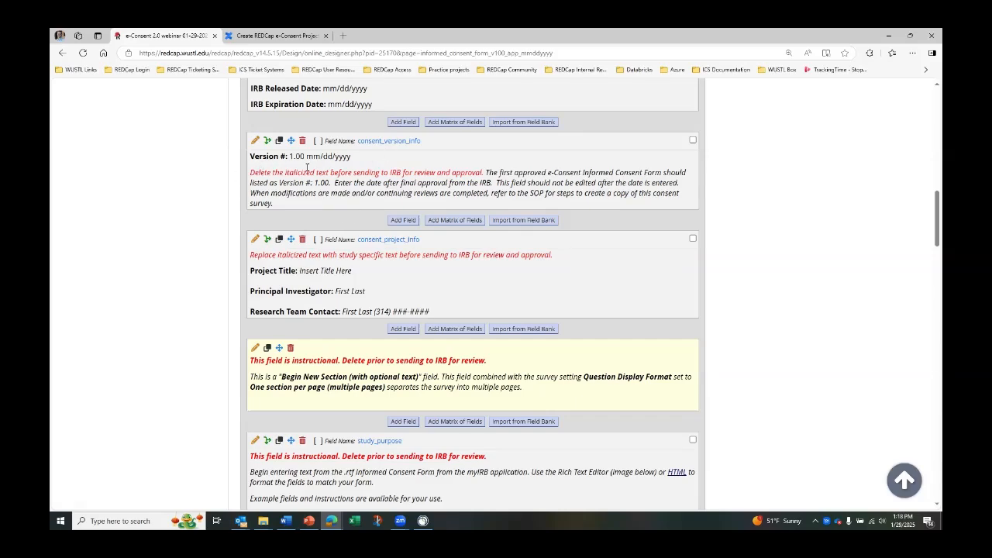
click(286, 521)
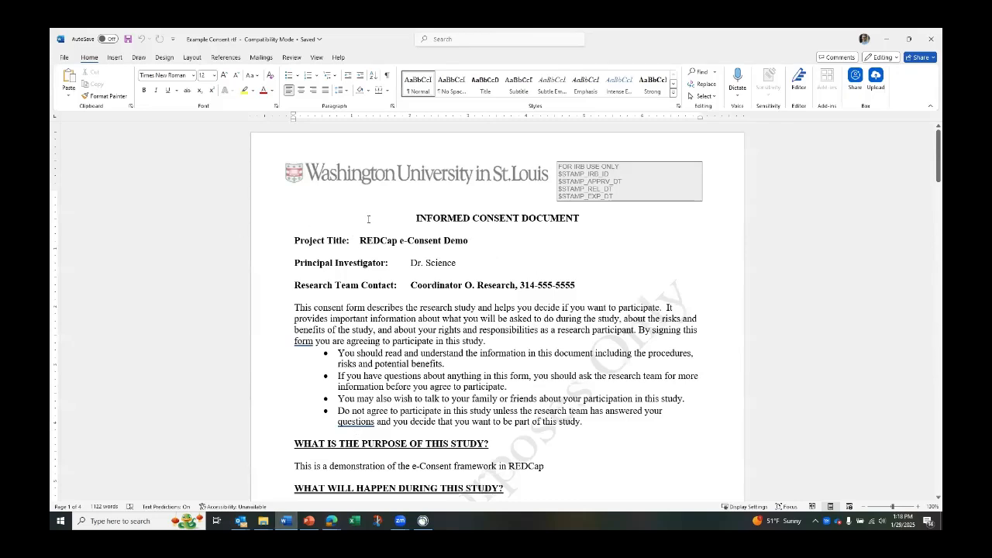
scroll(452, 362, down, 6)
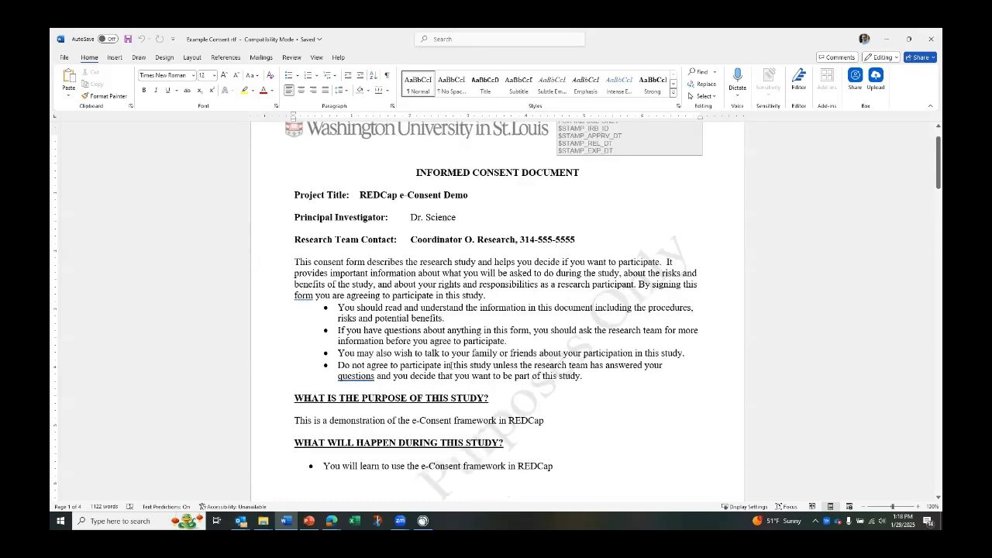
scroll(451, 368, up, 6)
scroll(452, 368, up, 1)
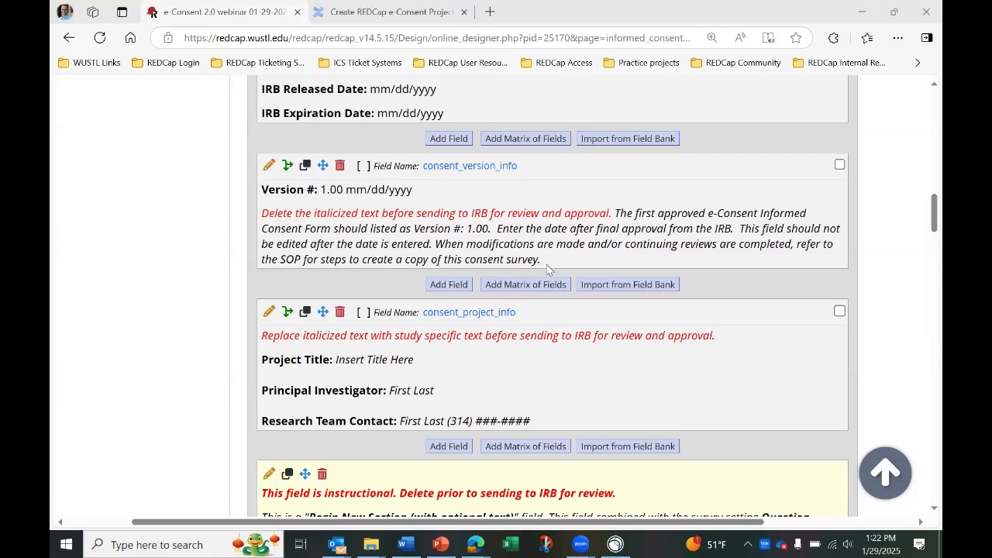
- Open the consent_version_info field in REDCap for editing and delete the italicized instructional text below the version line
drag(543, 260, 462, 262)
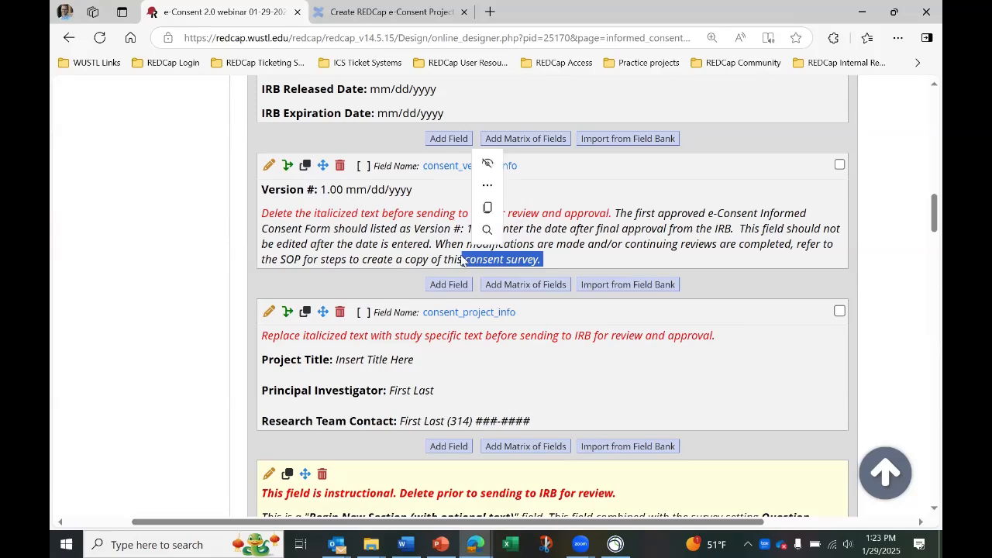
click(540, 262)
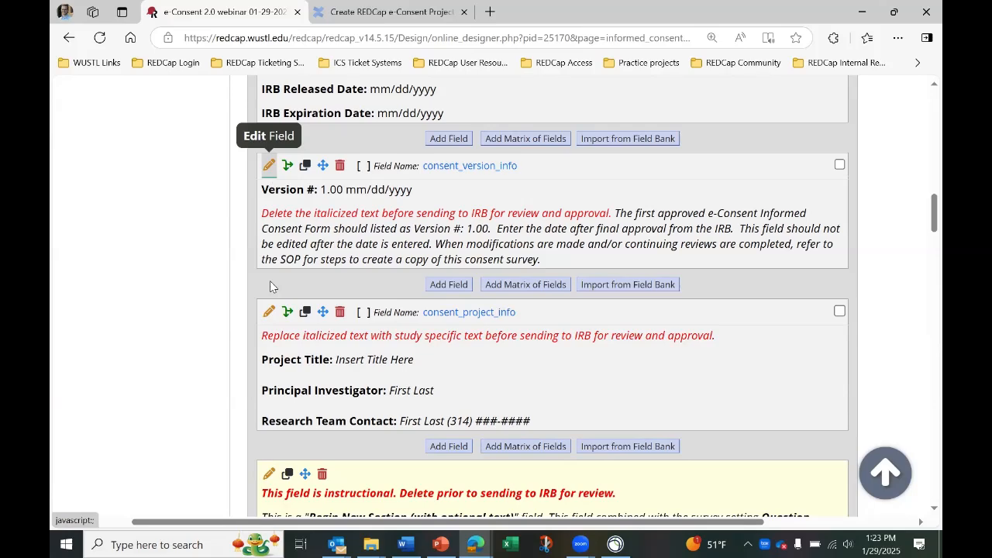
click(269, 166)
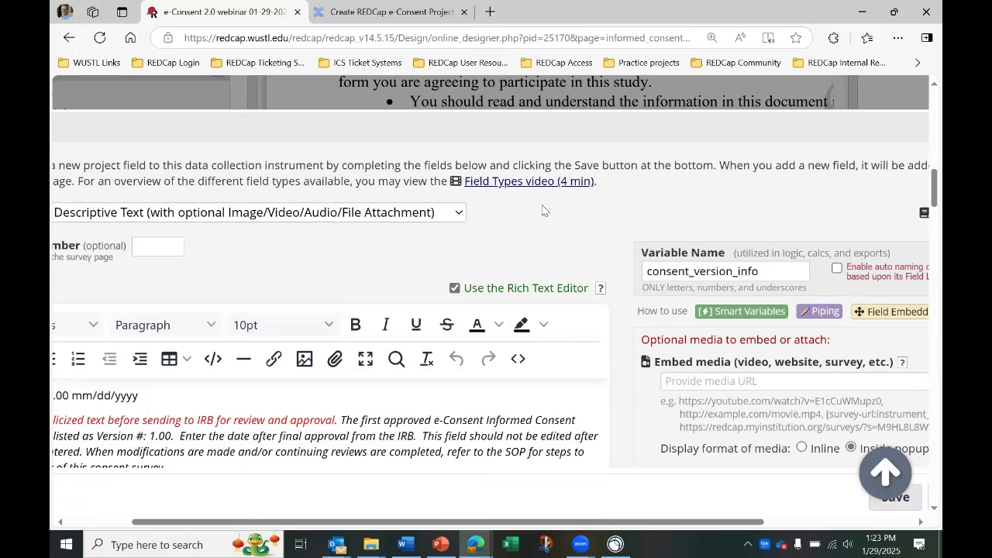
drag(614, 131, 652, 85)
scroll(313, 379, down, 1)
drag(206, 350, 50, 314)
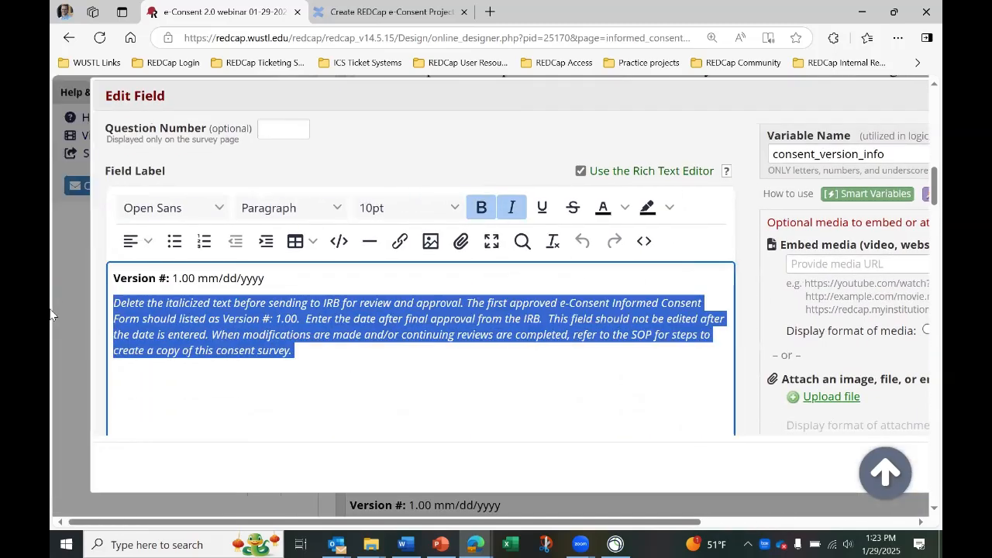
key(Delete)
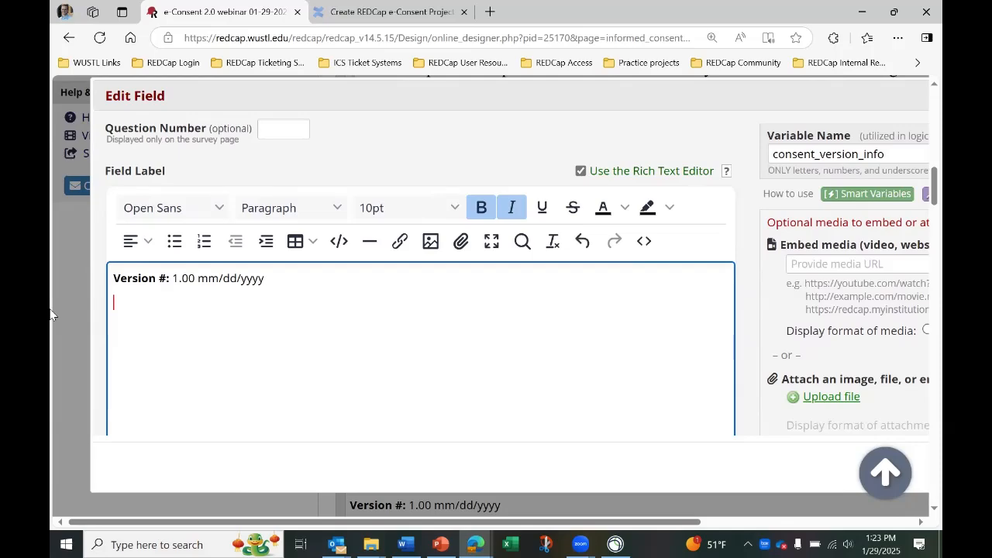
click(897, 37)
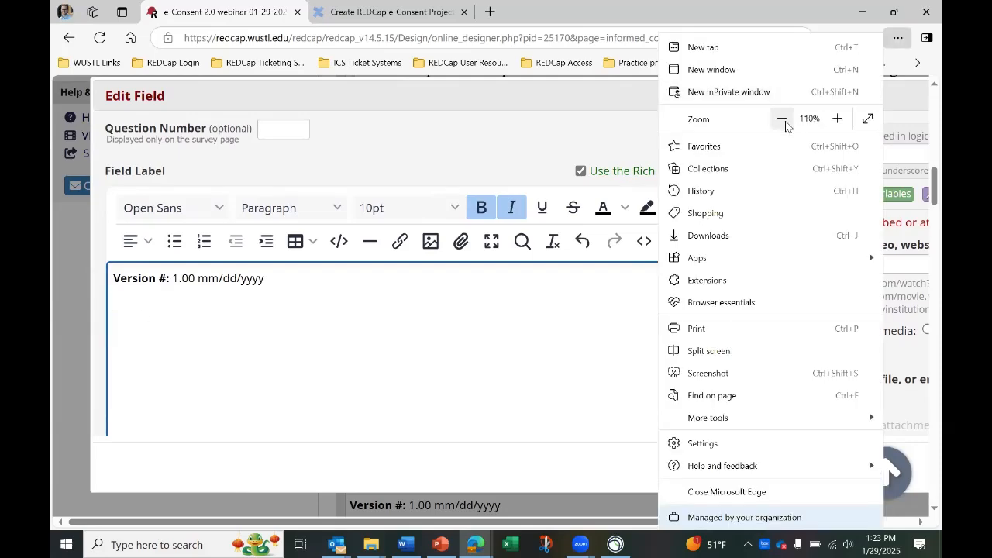
click(782, 119)
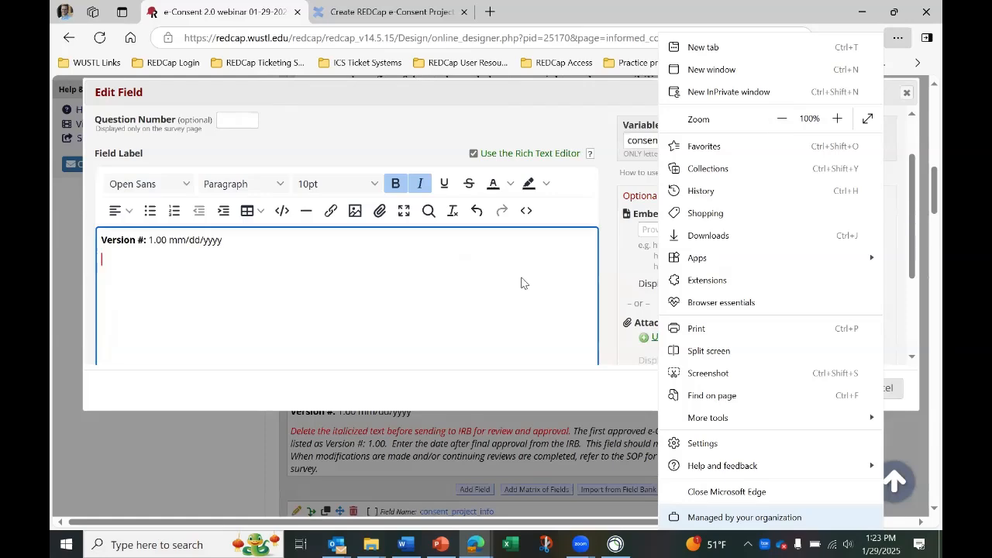
click(521, 283)
scroll(522, 283, down, 5)
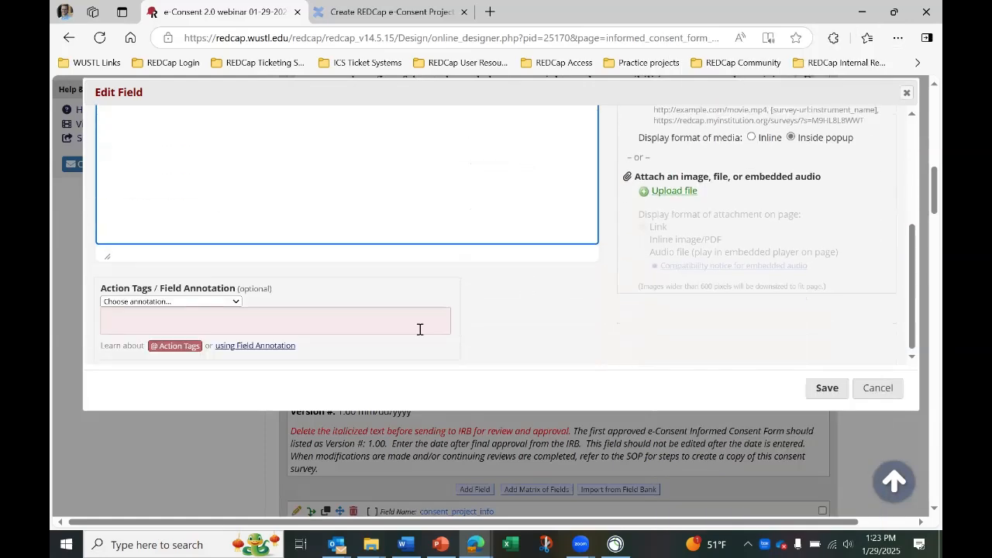
click(411, 321)
text(@HIDDEN-PDF)
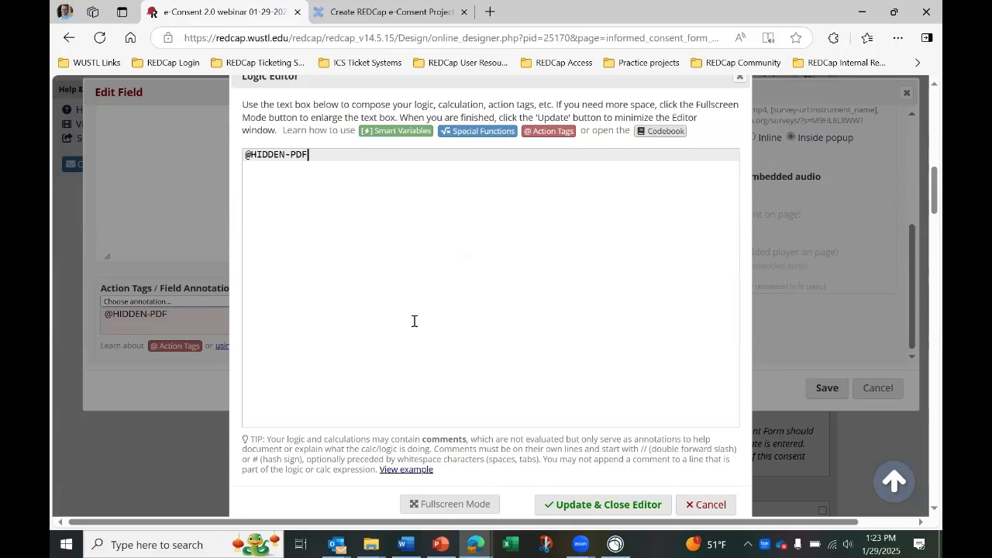
key(Return)
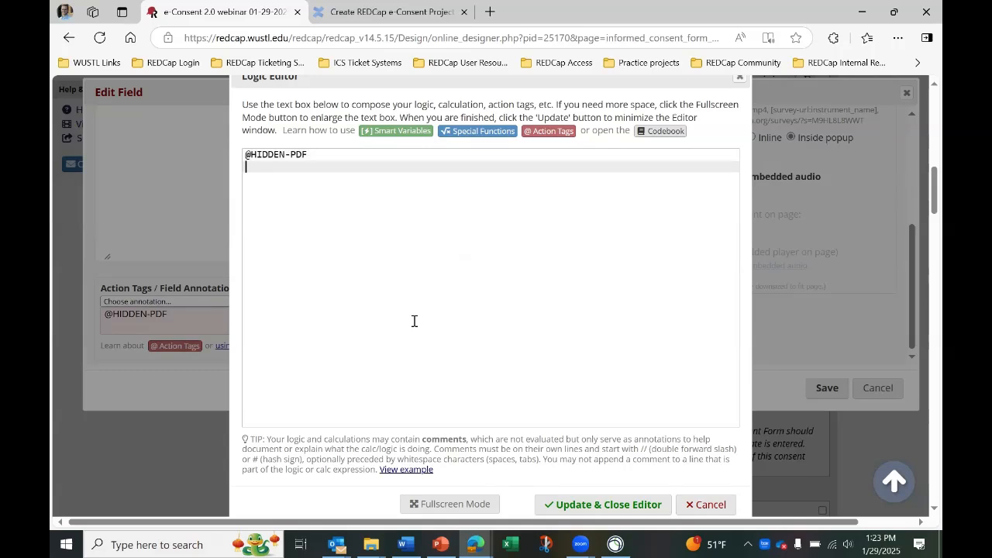
text(@HIDDEN-SURVEY)
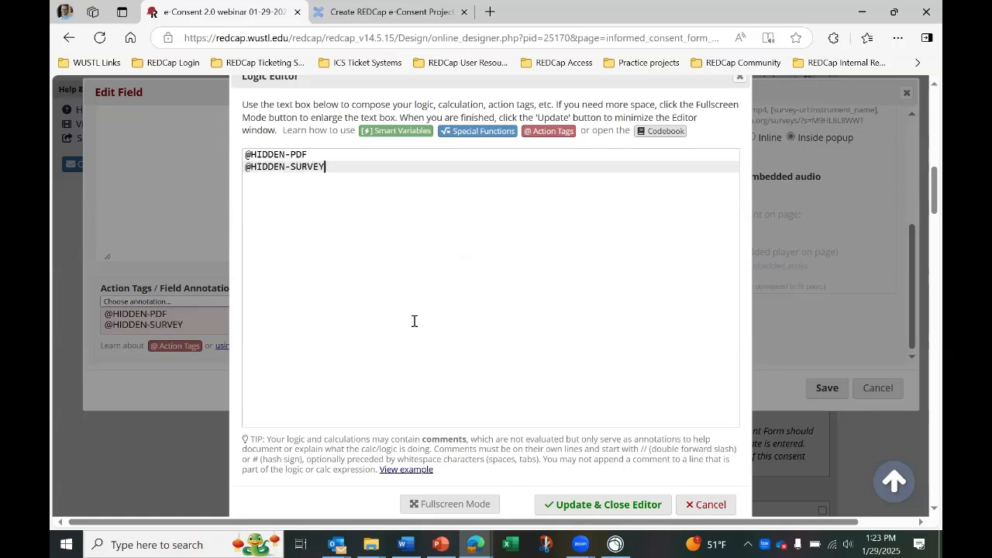
scroll(518, 357, down, 1)
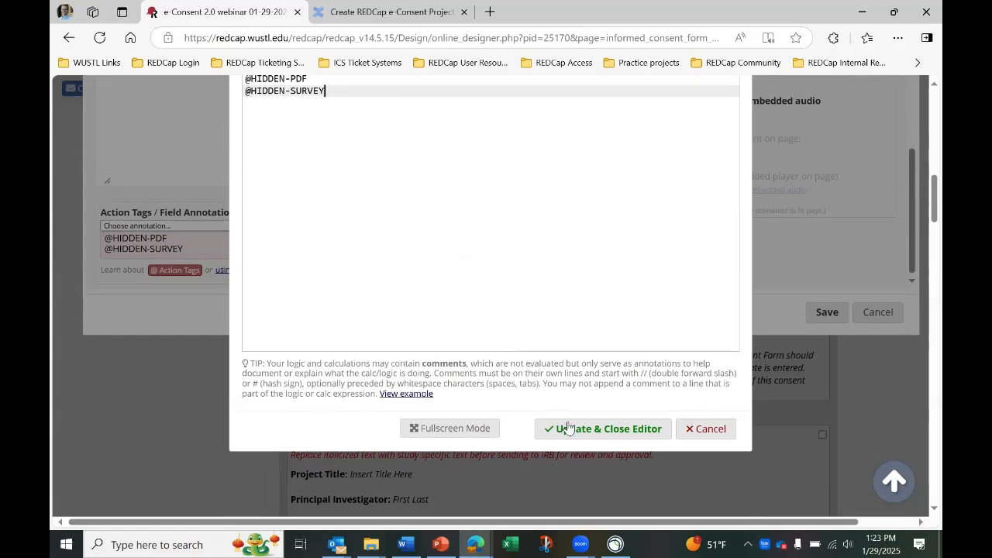
click(568, 427)
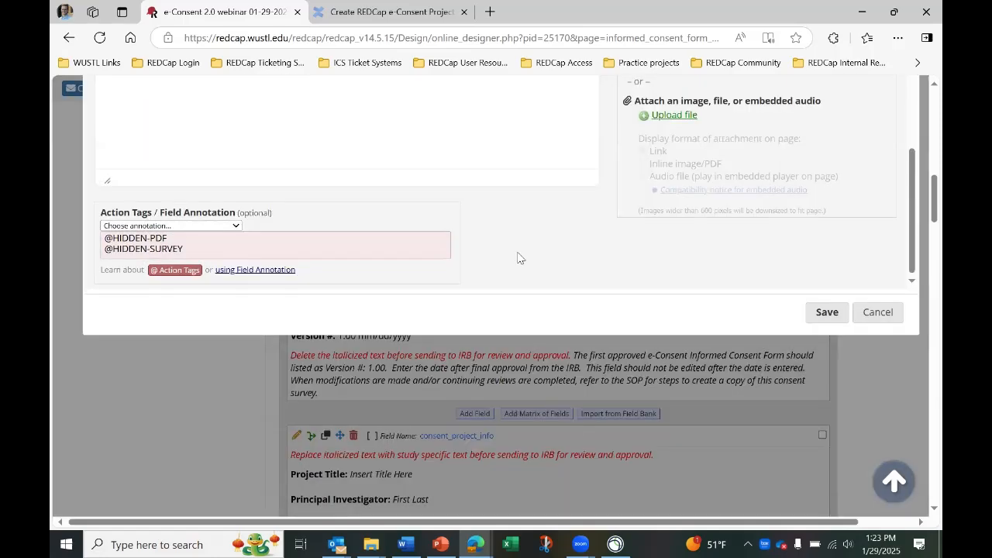
- Review the version line and action tags of the consent_version_info field and save the field
scroll(518, 256, up, 3)
scroll(518, 257, up, 2)
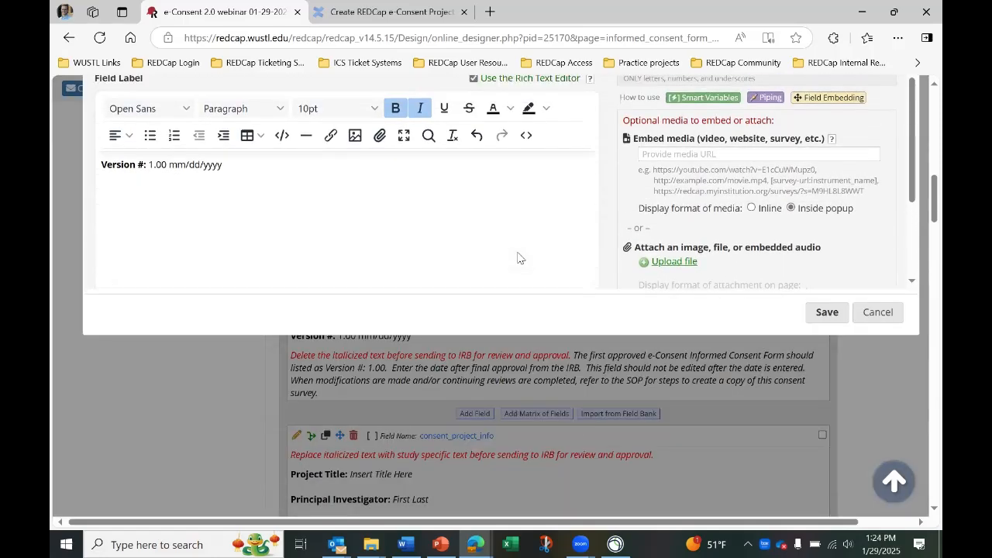
scroll(519, 256, down, 1)
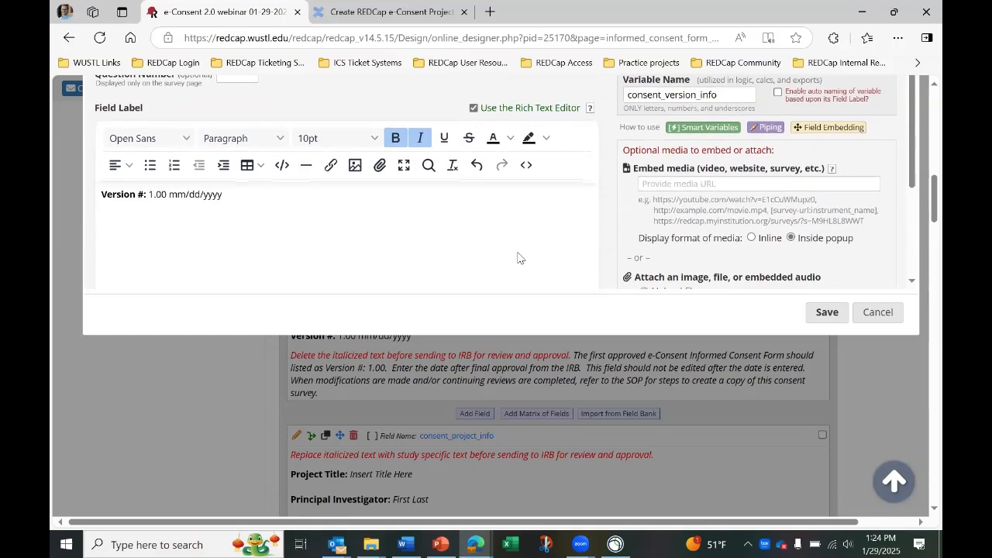
click(214, 192)
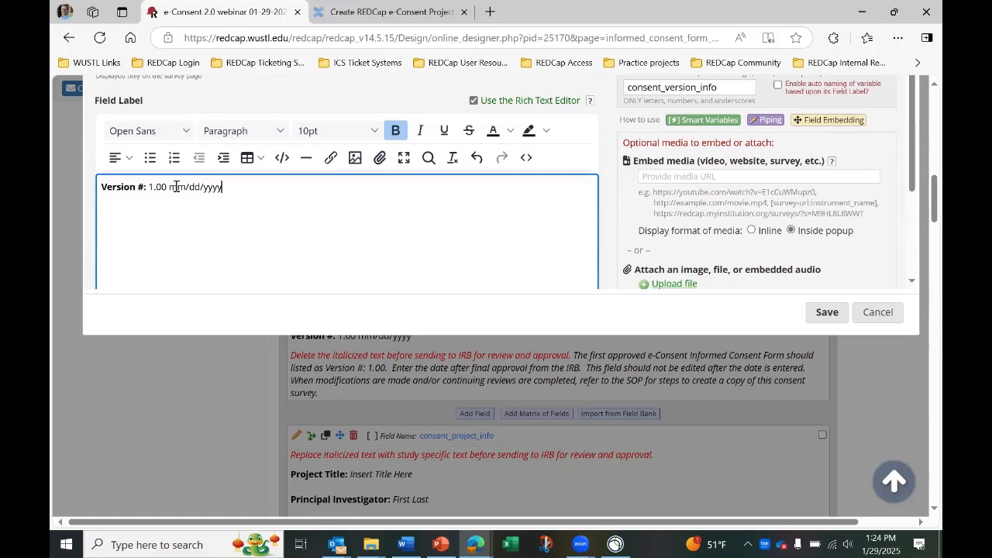
scroll(613, 231, down, 1)
scroll(613, 229, down, 4)
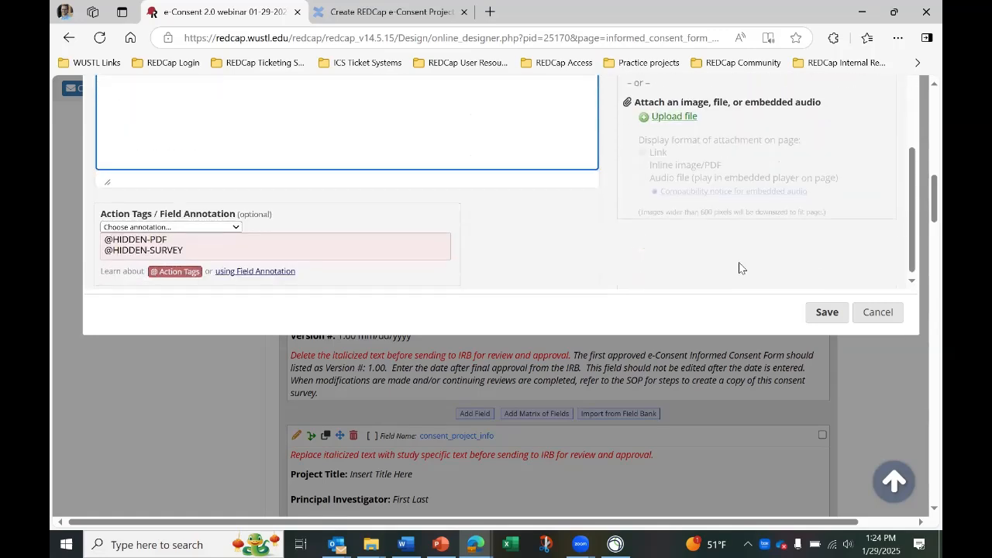
click(826, 312)
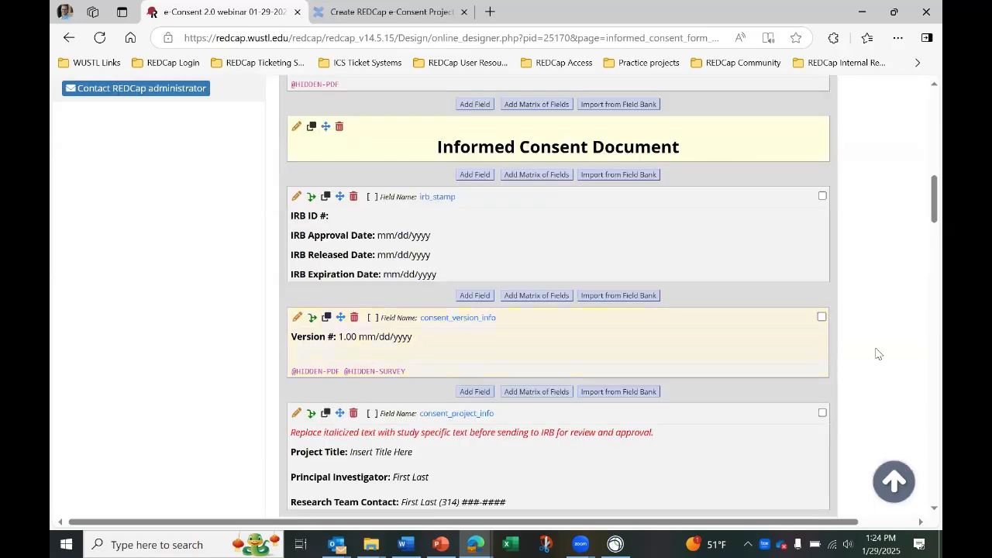
- Open the consent_project_info field for editing and delete the red italicized instruction line above the project title
scroll(878, 353, down, 3)
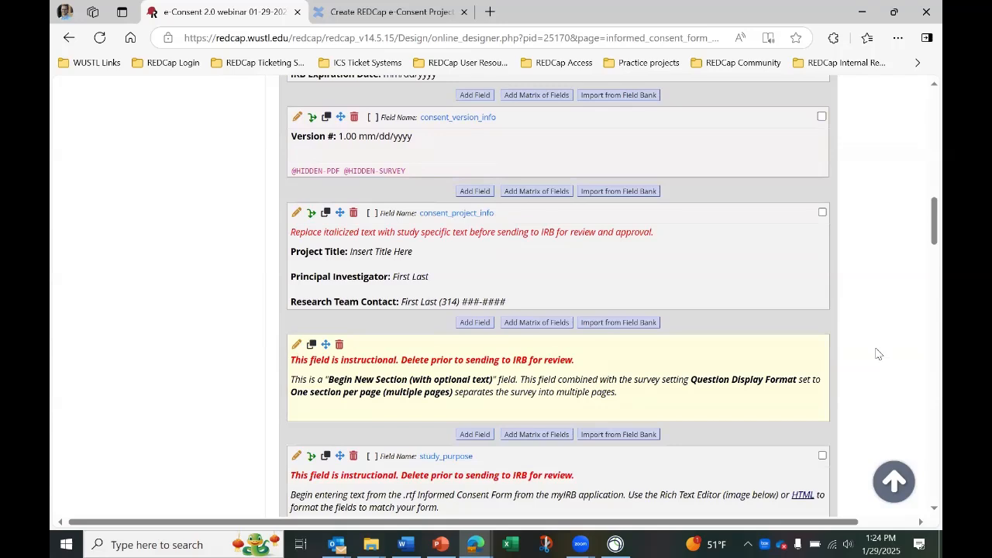
scroll(878, 353, down, 1)
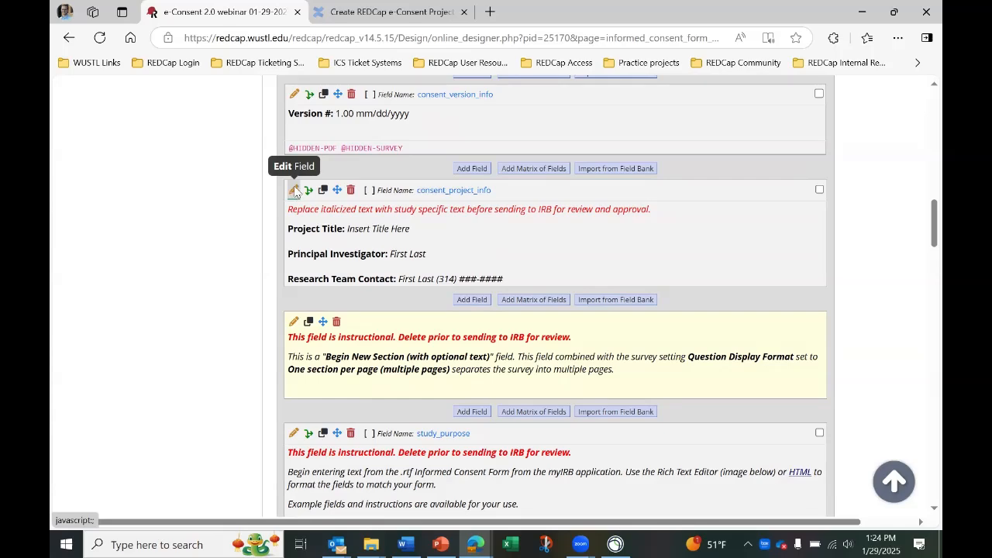
click(294, 192)
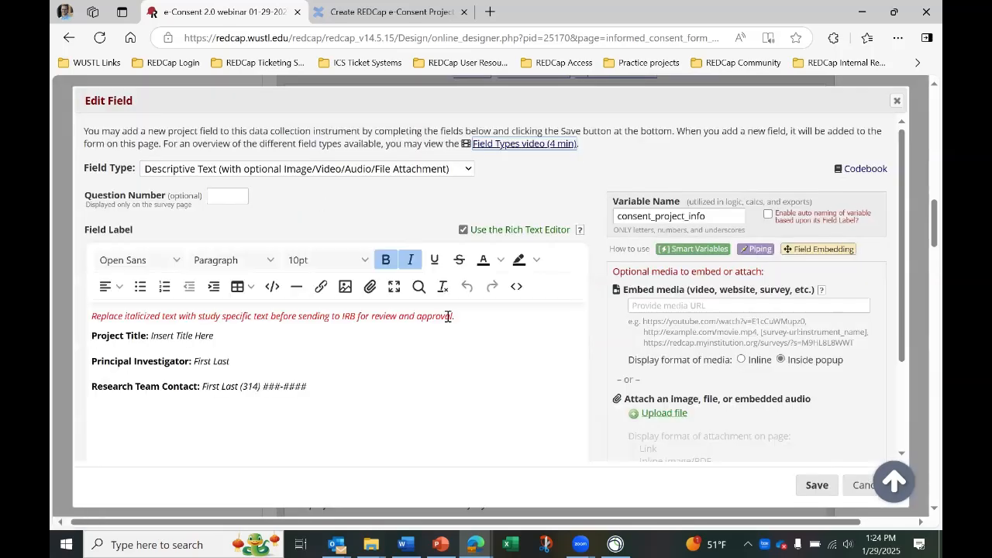
click(274, 313)
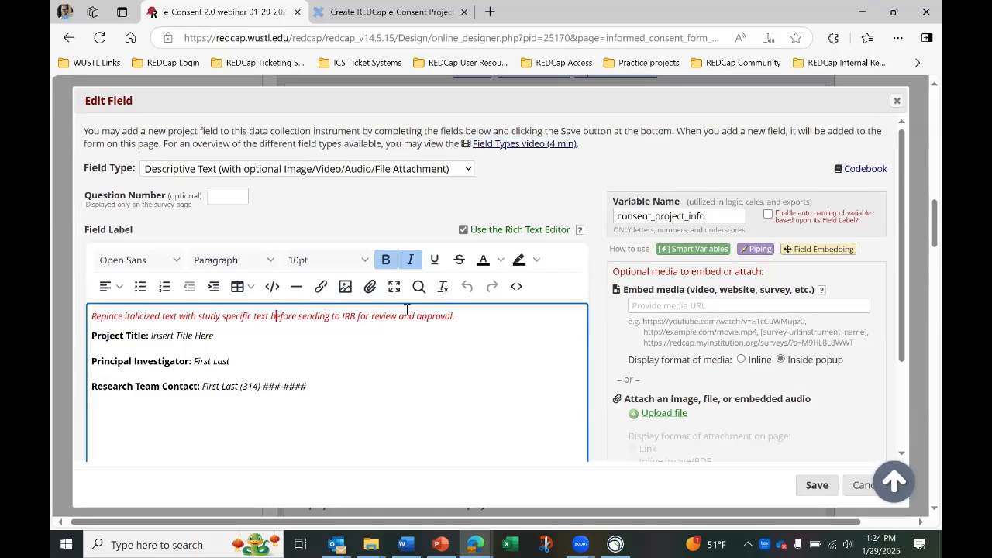
click(463, 316)
key(shift+Left)
key(shift+Left)
key(shift+Left)
key(shift+Left)
key(shift+Left)
key(shift+Left)
key(shift+Left)
key(shift+Left)
key(shift+Left)
key(shift+Left)
key(shift+Left)
key(shift+Left)
key(shift+Left)
key(shift+Left)
key(shift+Left)
key(shift+Left)
key(shift+Left)
key(shift+Left)
key(shift+Left)
key(shift+Left)
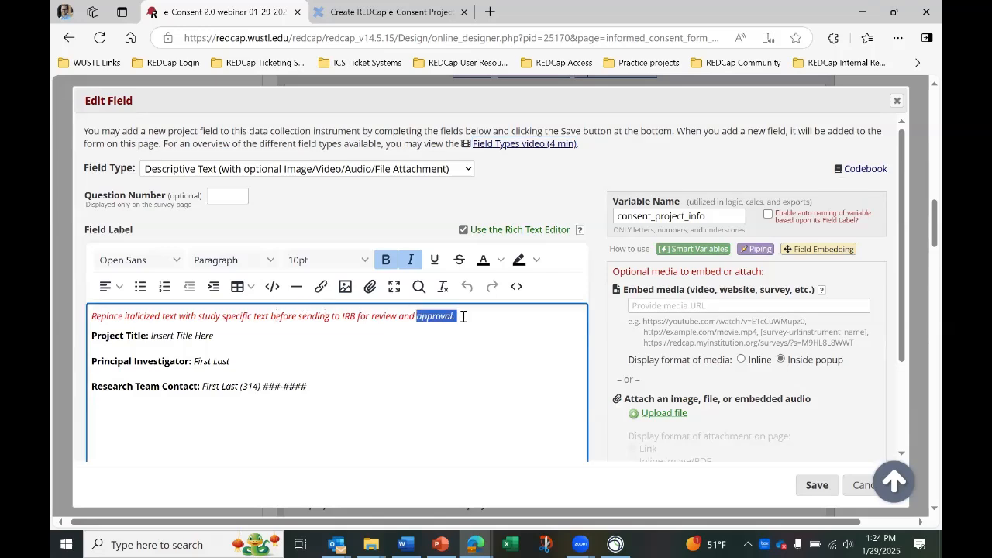
key(shift+Left)
key(shift+Left)
key(shift+Left)
key(shift+Left)
key(shift+Left)
key(shift+Left)
key(shift+Left)
key(shift+Left)
key(shift+Left)
key(shift+Left)
key(shift+Left)
key(shift+Left)
key(shift+Left)
key(shift+Left)
key(shift+Left)
key(shift+Left)
key(shift+Left)
key(shift+Left)
key(shift+Left)
key(shift+Left)
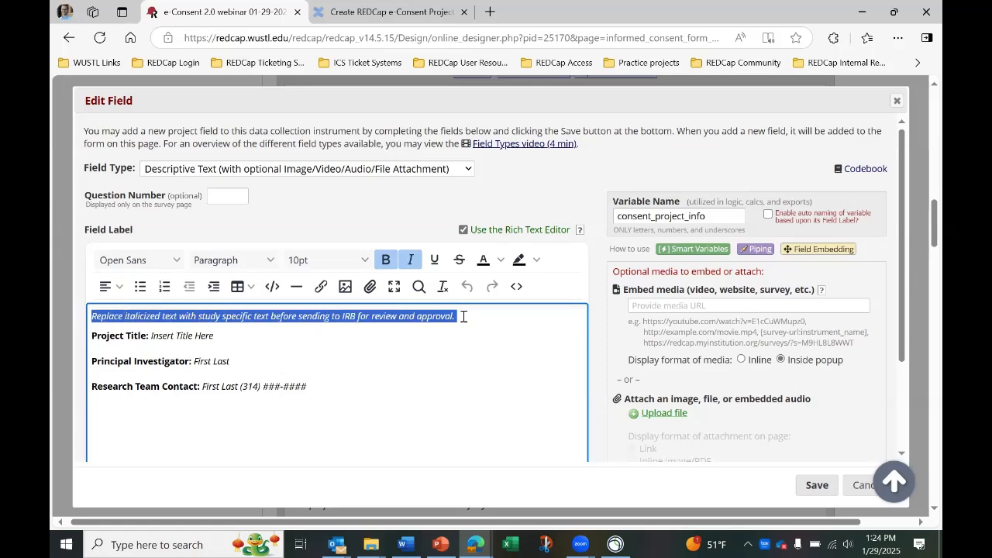
key(BackSpace)
key(BackSpace)
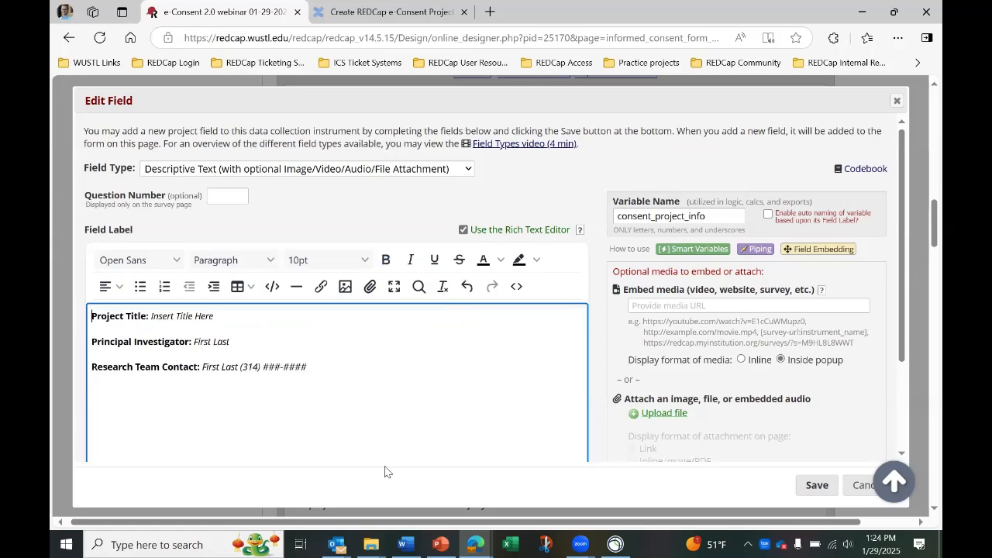
- Copy the project title, principal investigator and research team contact lines from the Example Consent document in Word
click(402, 544)
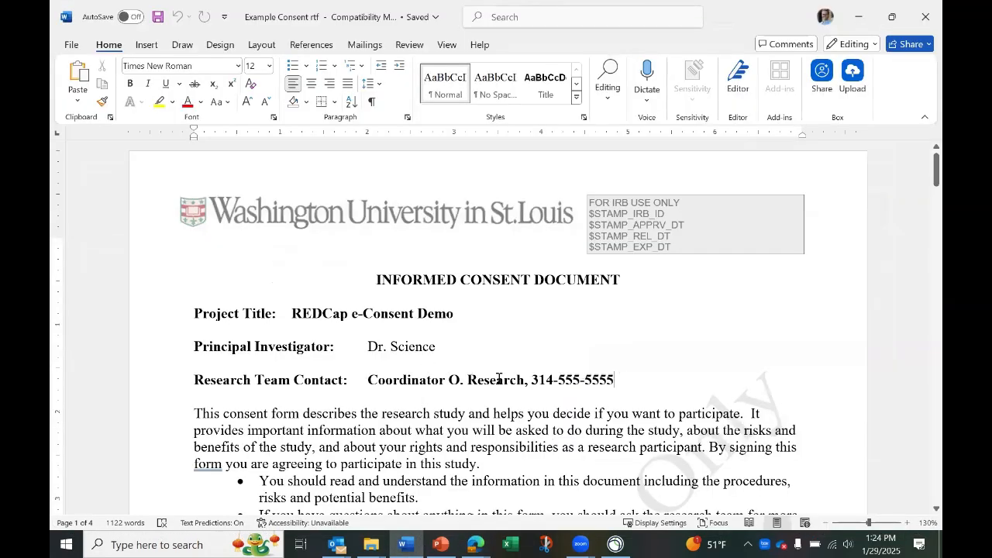
drag(623, 380, 367, 380)
drag(339, 338, 210, 311)
key(ctrl+c)
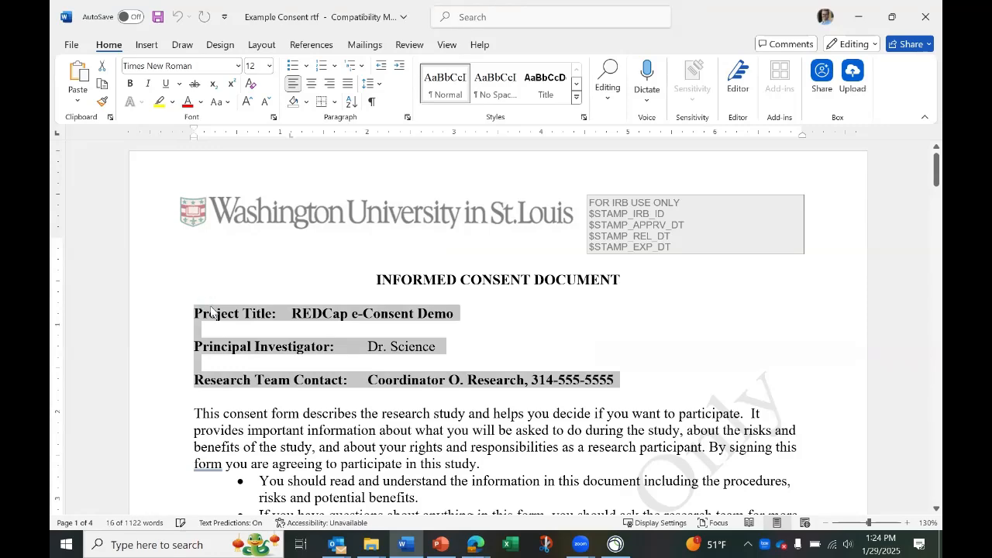
- Return to REDCap and replace the entire consent_project_info field label with the copied project information lines
key(alt+Tab)
drag(310, 366, 73, 329)
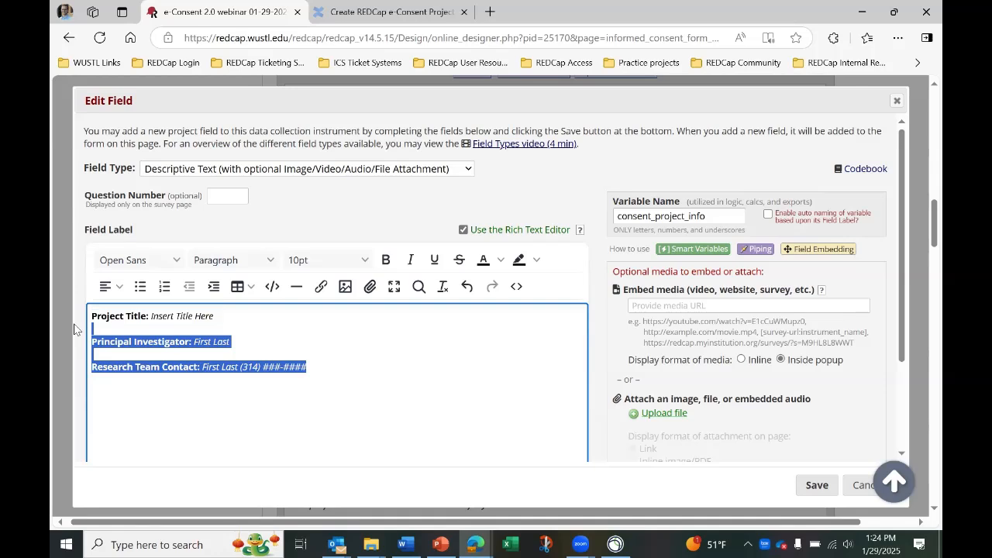
key(shift+Up)
key(shift+Up)
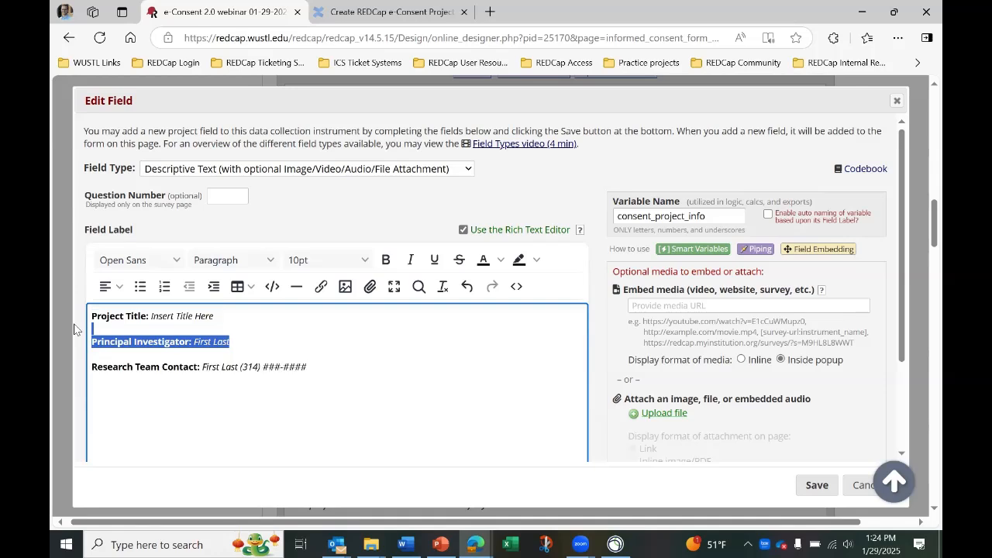
key(ctrl+a)
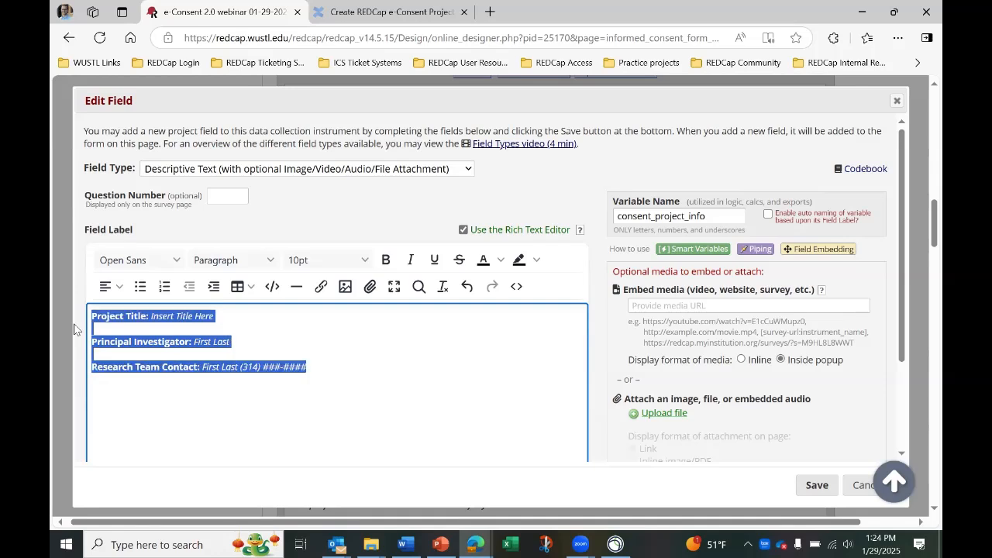
key(ctrl+v)
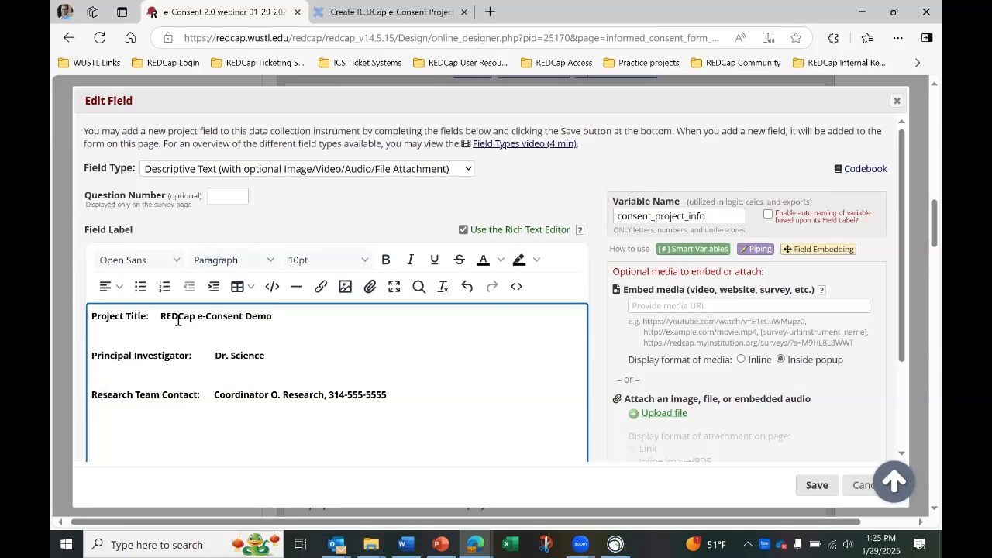
- Try to remove the bold formatting from the pasted project title REDCap e-Consent Demo
key(ctrl+shift+Right)
key(ctrl+shift+Right)
key(ctrl+shift+Right)
key(ctrl+shift+Right)
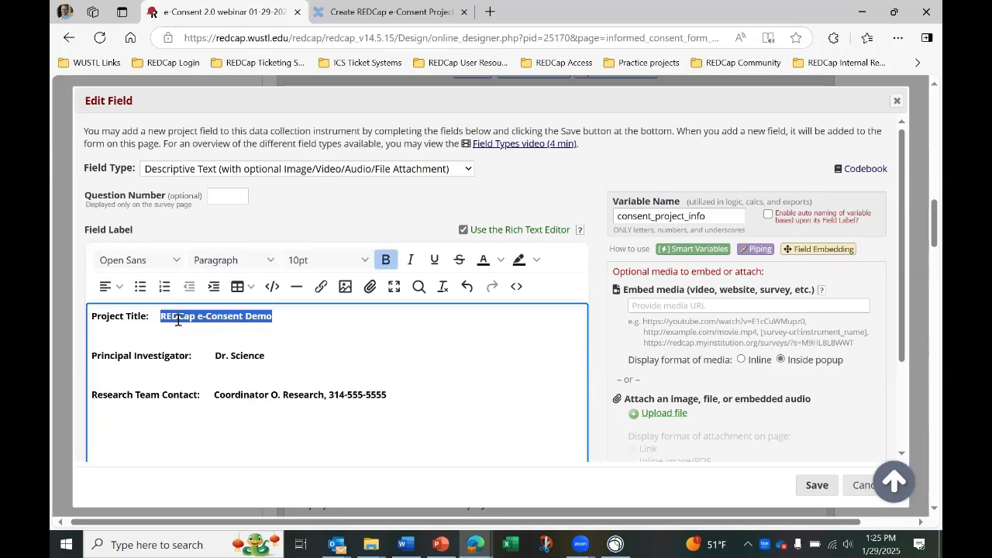
click(385, 264)
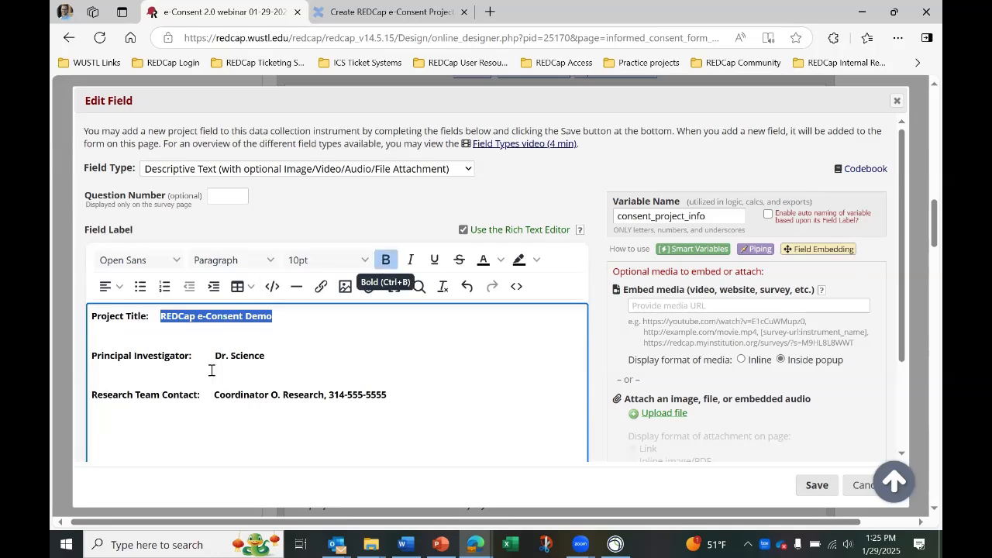
- Move the project title onto its own line below the Project Title heading and try unbolding it there
click(164, 318)
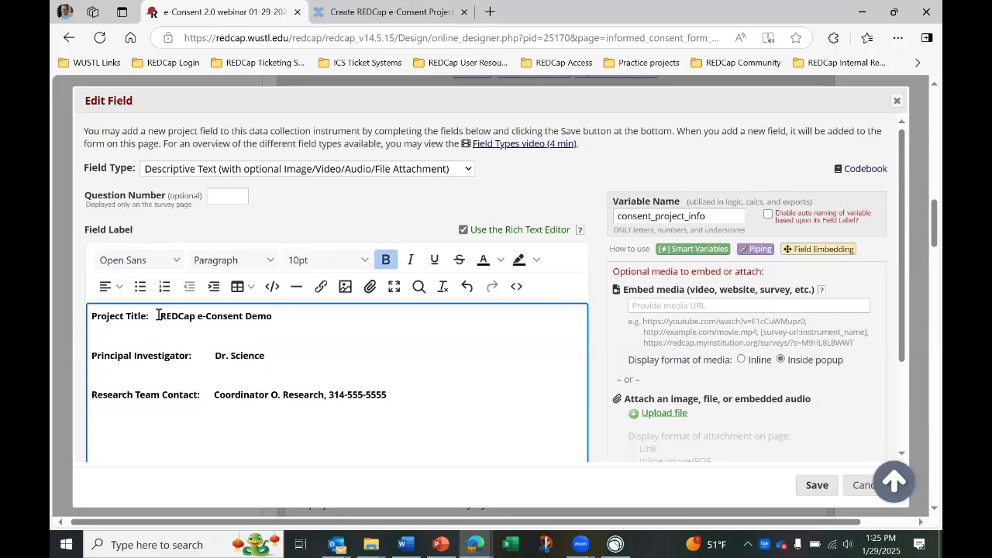
key(Return)
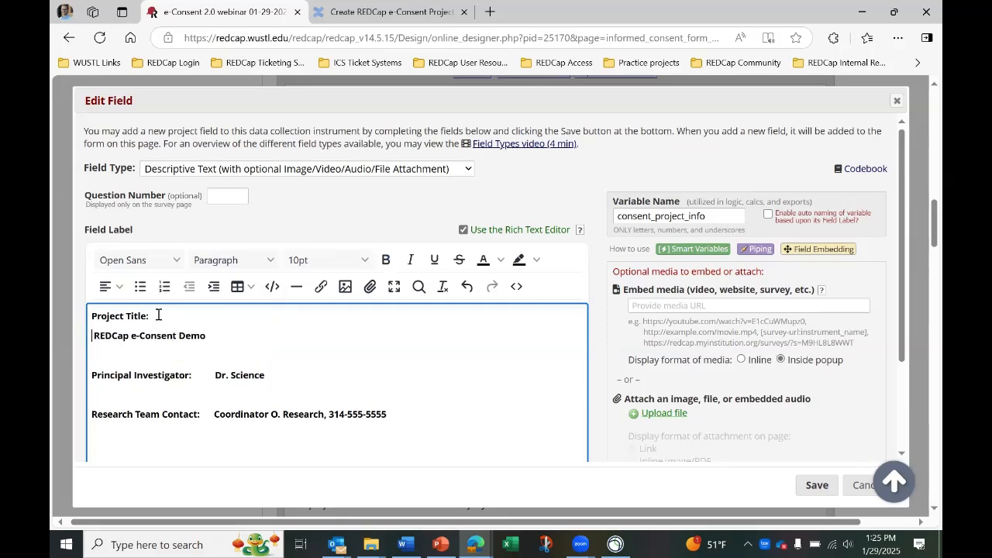
key(ctrl+shift+Right)
key(ctrl+shift+Right)
key(ctrl+shift+Right)
key(ctrl+shift+Right)
key(ctrl+shift+Right)
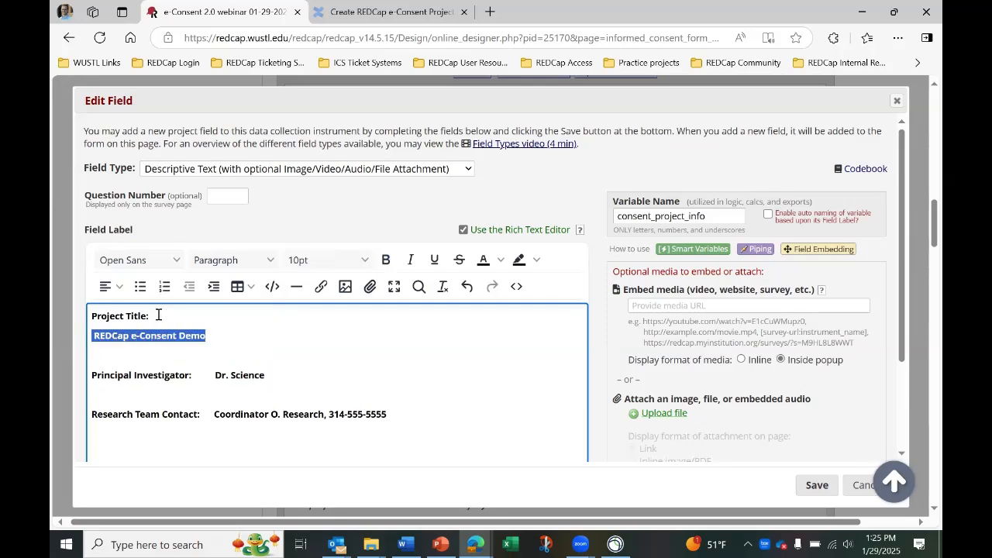
key(ctrl+b)
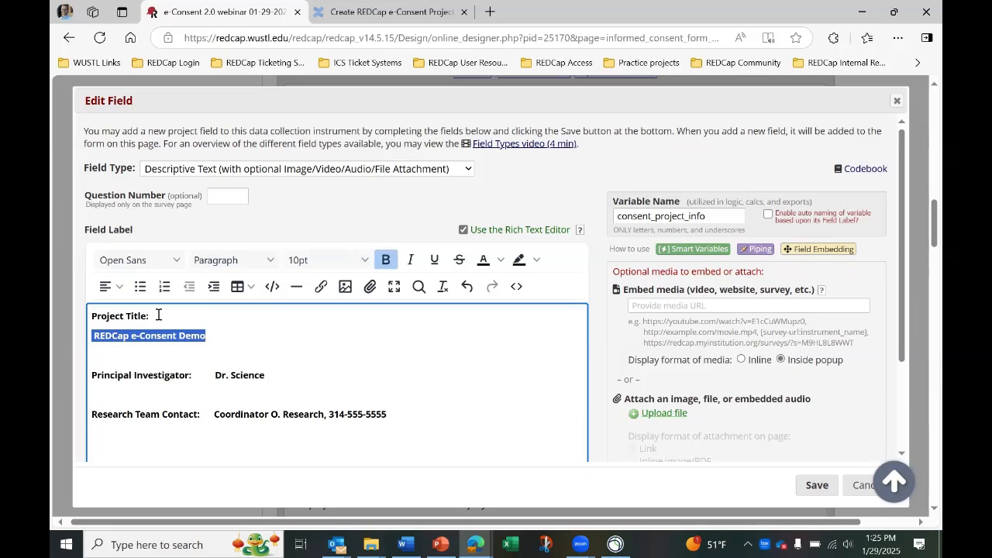
- Try retyping the project title without bold on a new line beneath the pasted title
key(Right)
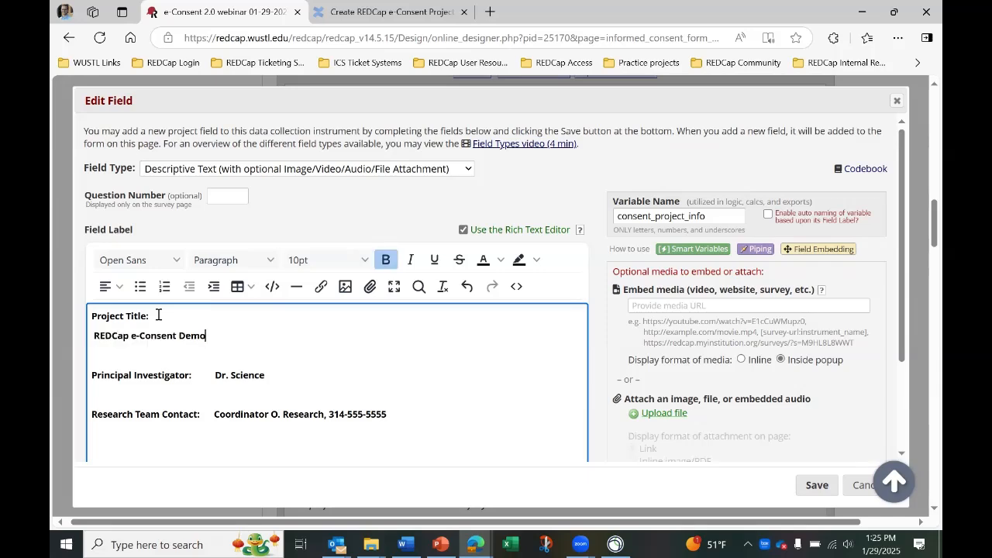
key(Return)
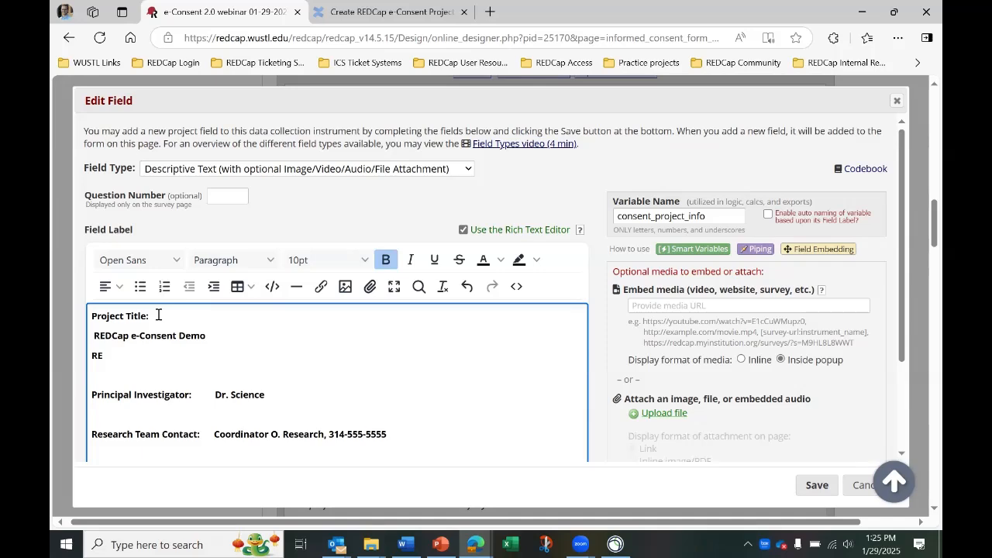
key(ctrl+b)
text(Re)
key(BackSpace)
key(BackSpace)
key(ctrl+b)
- Undo the title edits and the paste to restore the template lines of the consent_project_info label
key(ctrl+z)
key(ctrl+z)
key(ctrl+z)
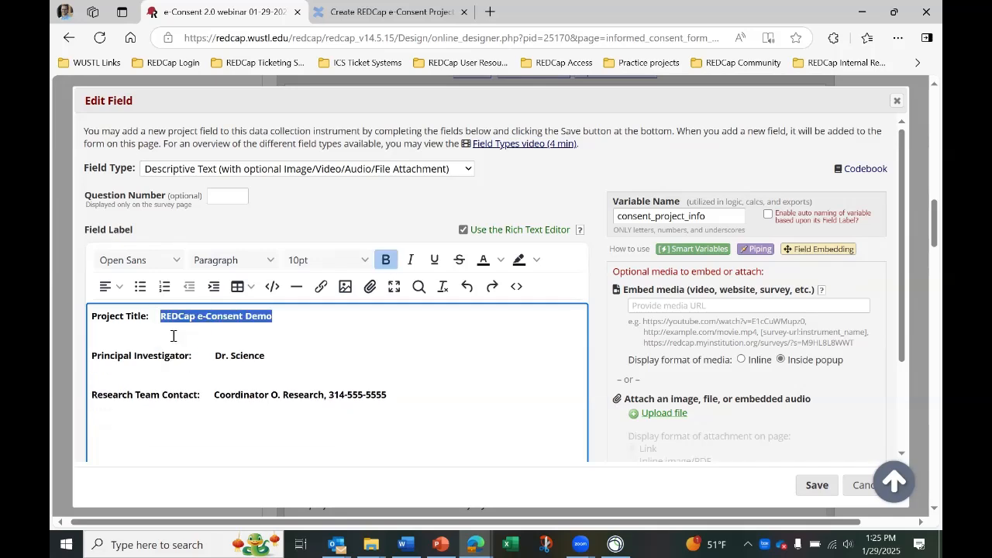
key(ctrl+z)
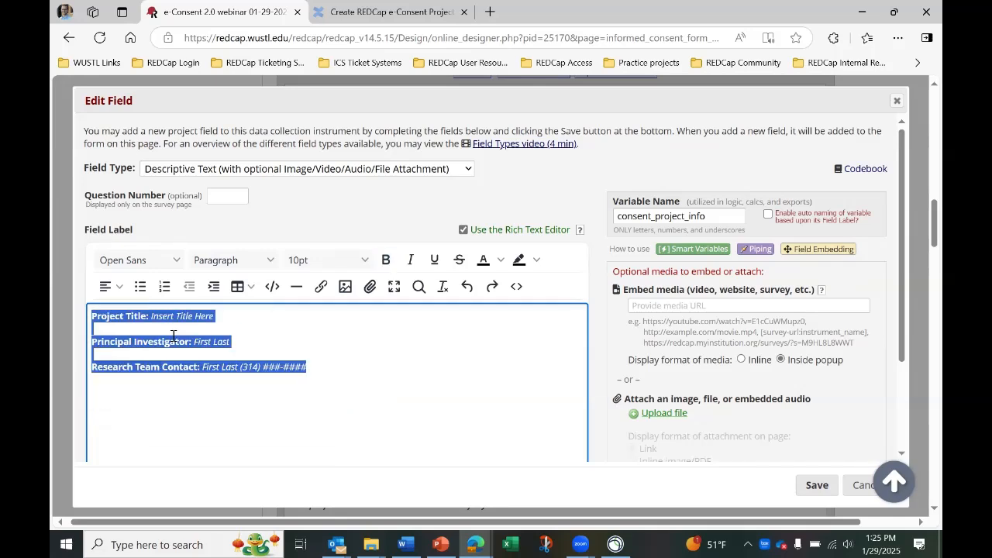
- Copy the title REDCap e-Consent Demo from the Word consent document and paste it after the Insert Title Here placeholder in REDCap
click(218, 317)
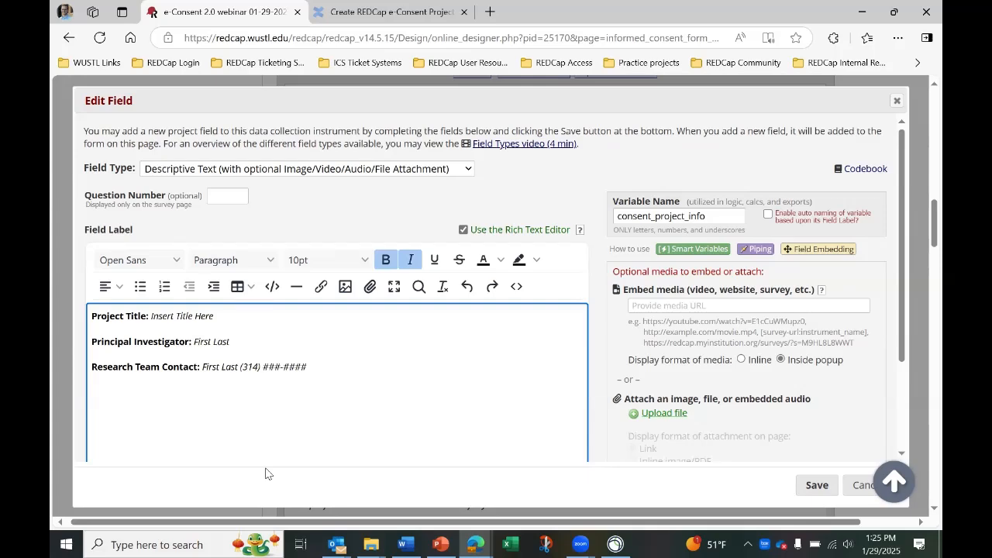
click(399, 542)
click(467, 311)
drag(454, 313, 291, 313)
key(ctrl+c)
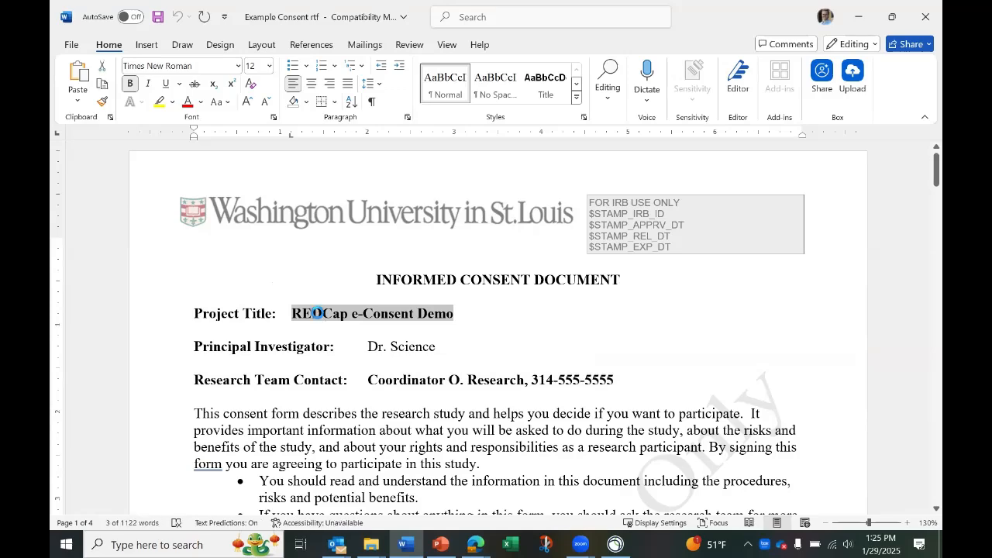
key(alt+Tab)
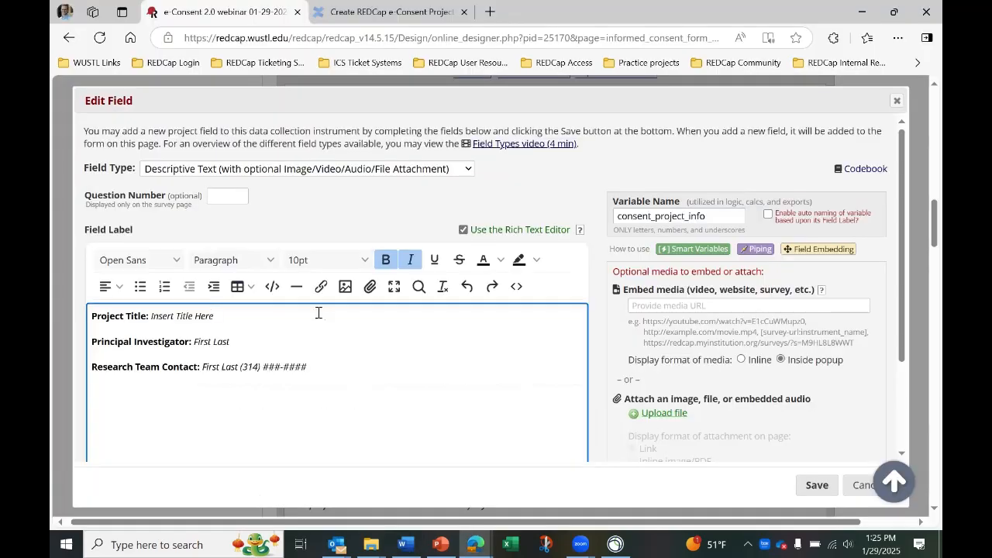
key(ctrl+v)
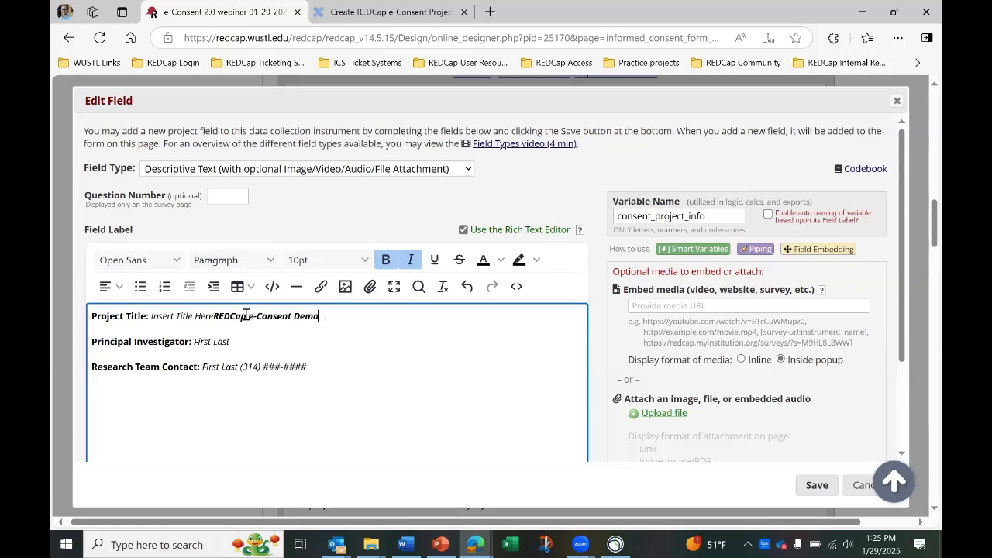
- Try toggling bold off for the title text pasted beside the placeholder
drag(214, 316, 323, 316)
key(ctrl+b)
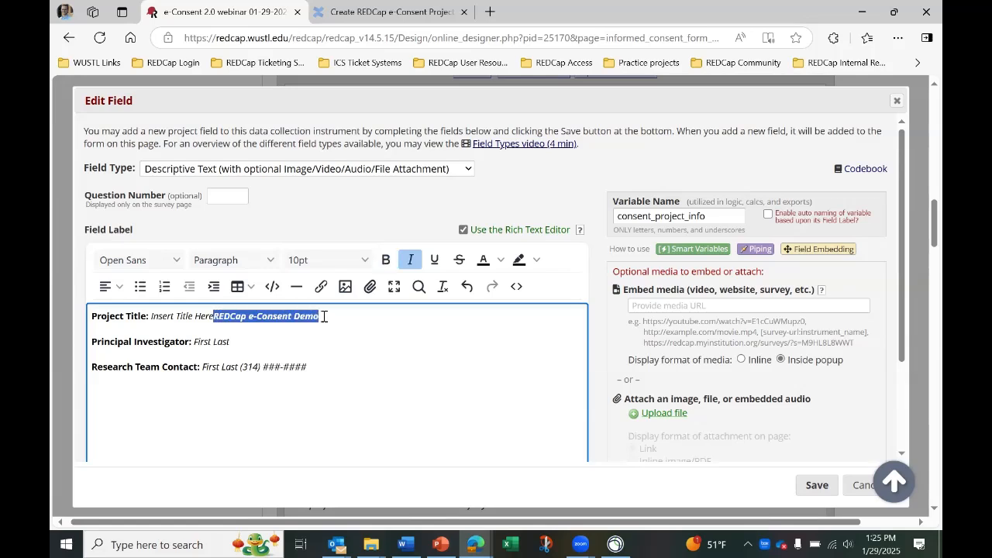
key(ctrl+b)
- Delete the Insert Title Here placeholder in front of the pasted project title
key(Left)
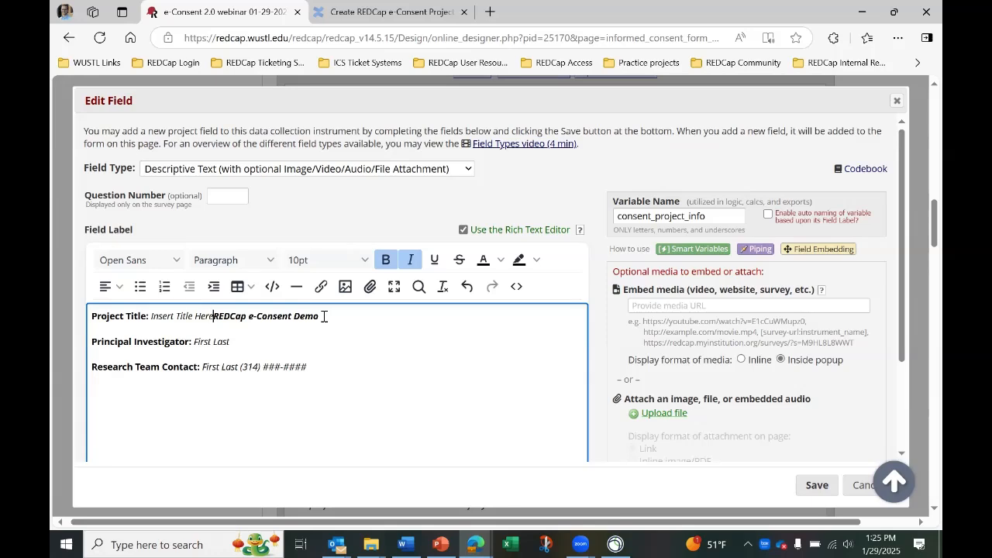
key(shift+Left)
key(shift+Left)
key(shift+Left)
key(shift+Left)
key(shift+Left)
key(shift+Left)
key(shift+Left)
key(shift+Left)
key(shift+Left)
key(shift+Left)
key(shift+Left)
key(shift+Left)
key(shift+Left)
key(shift+Left)
key(shift+Left)
key(shift+Left)
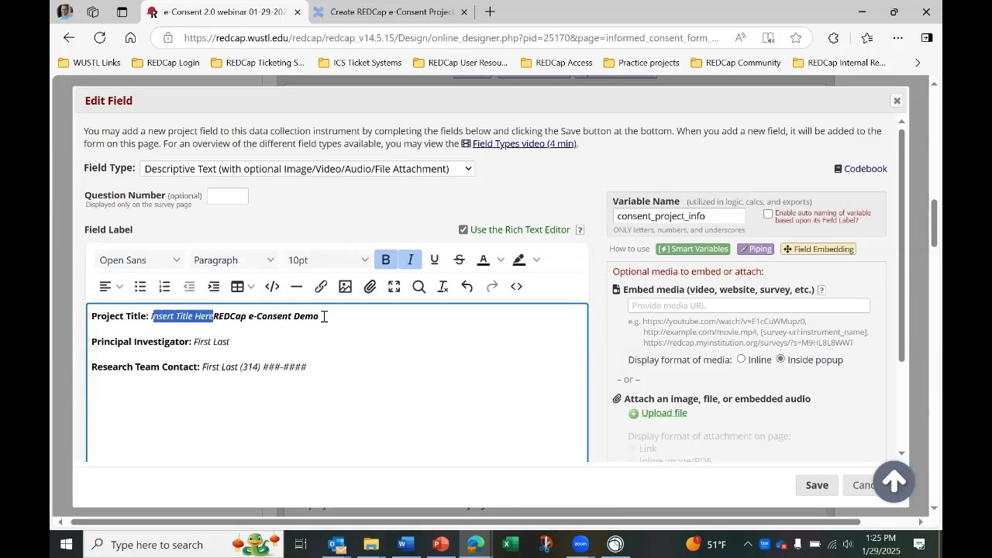
key(BackSpace)
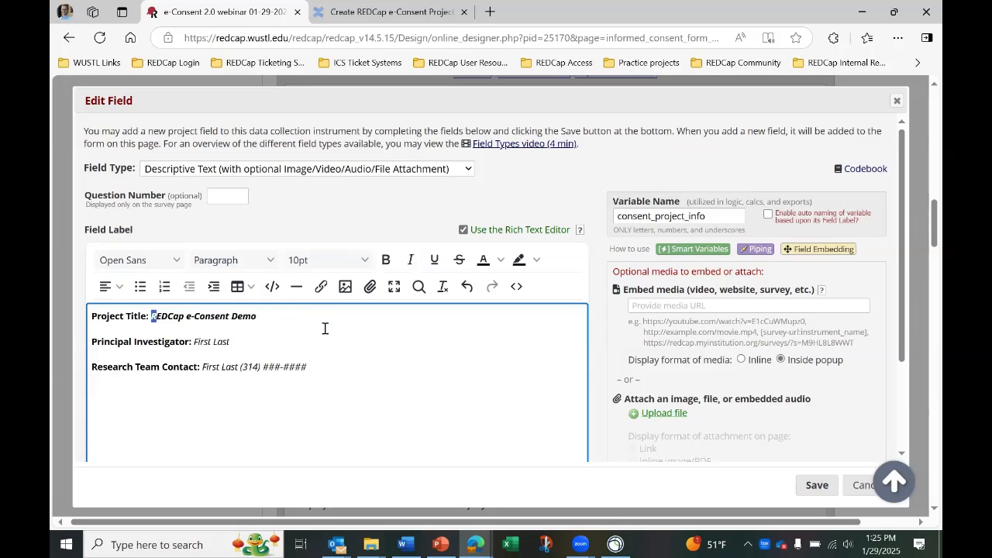
- Remove the italic formatting from the project title REDCap e-Consent Demo
key(shift+Right)
key(shift+Right)
key(shift+Right)
key(shift+Right)
key(shift+Right)
key(shift+Right)
key(shift+Right)
key(shift+Right)
key(shift+Right)
key(shift+Right)
key(shift+Right)
key(shift+Right)
key(shift+Right)
key(shift+Right)
key(shift+Right)
key(shift+Right)
key(shift+Right)
key(shift+Right)
key(shift+Right)
key(shift+Right)
key(shift+Right)
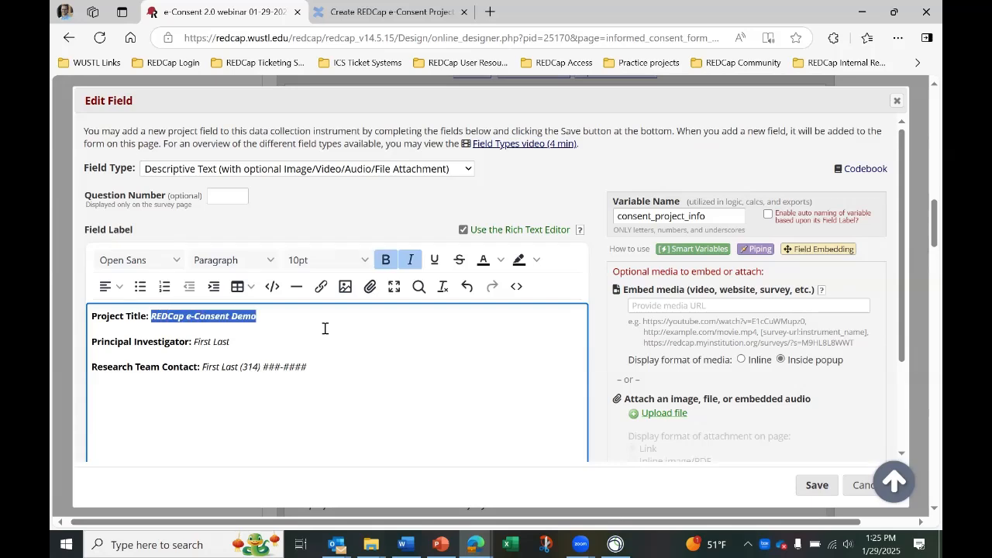
key(ctrl+i)
- Replace the First Last placeholder on the Principal Investigator line with the investigator's name
click(325, 328)
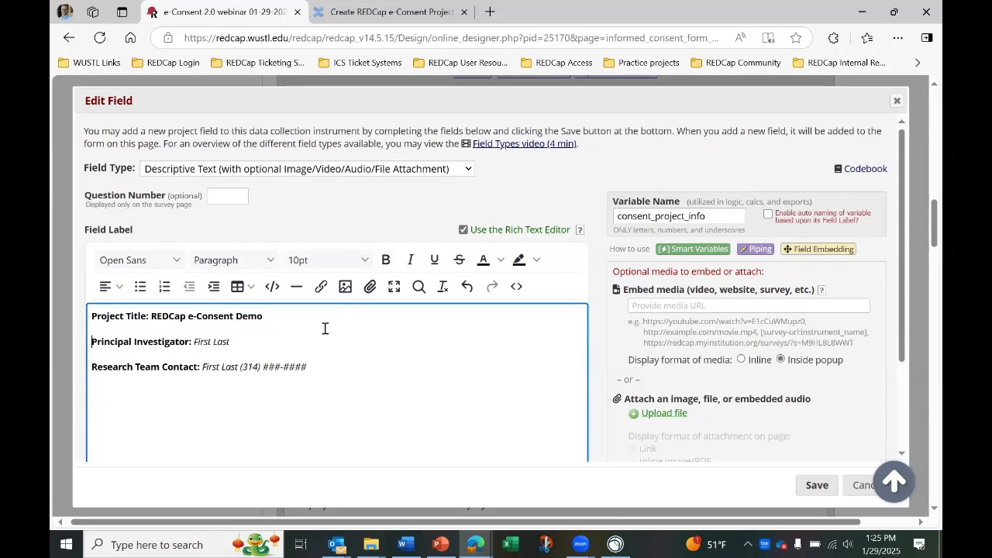
key(Right)
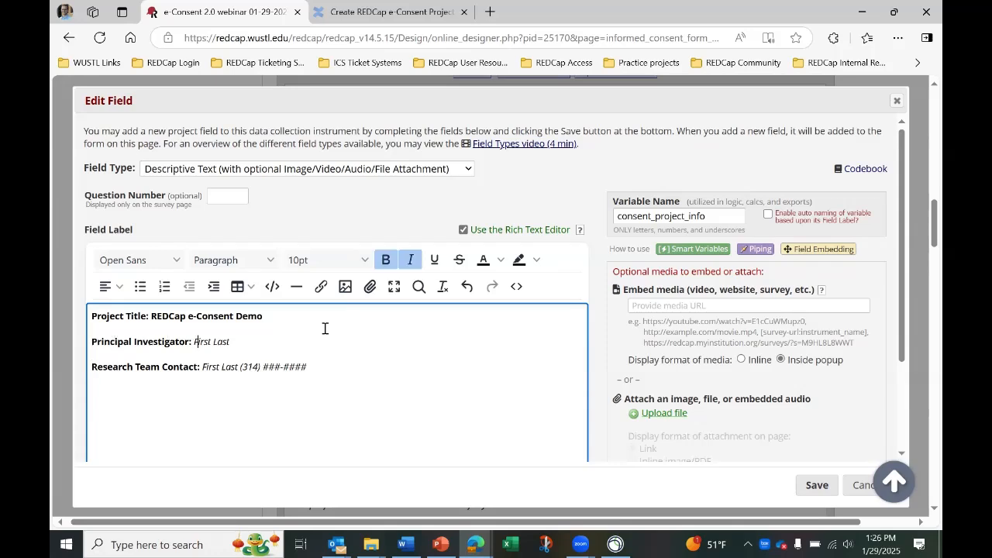
key(shift+Right)
key(shift+Right)
key(shift+Right)
key(shift+Right)
key(shift+Right)
key(shift+Right)
text(Dr. Science)
- Replace the First Last placeholder on the Research Team Contact line with the contact's name
key(shift+Left)
key(shift+Left)
key(shift+Left)
key(shift+Left)
key(shift+Left)
key(shift+Left)
key(shift+Left)
key(shift+Left)
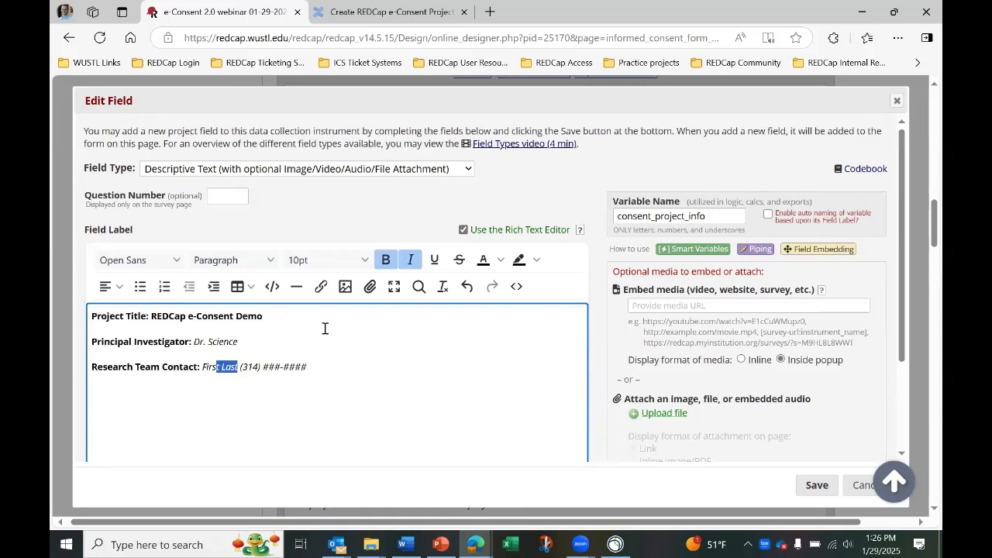
text(Researcg)
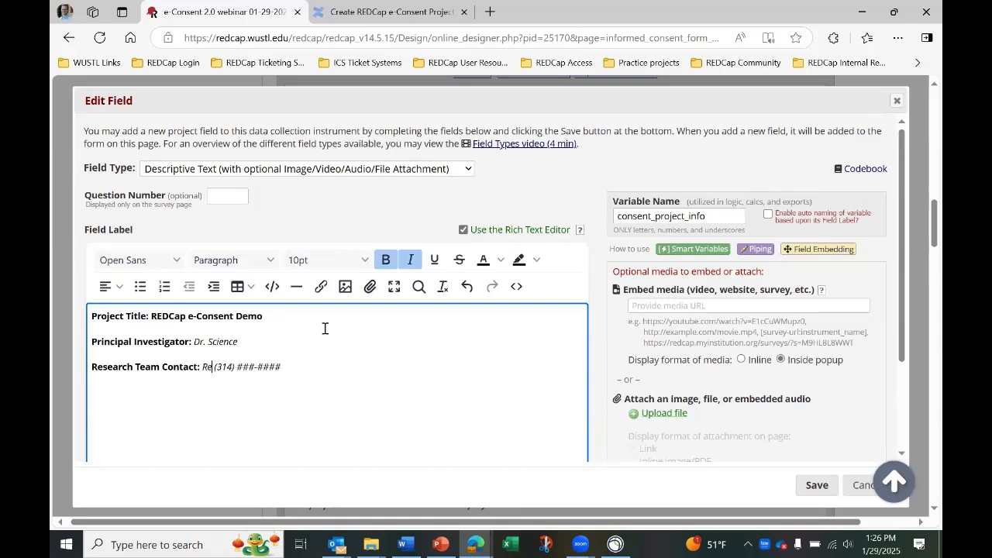
key(BackSpace)
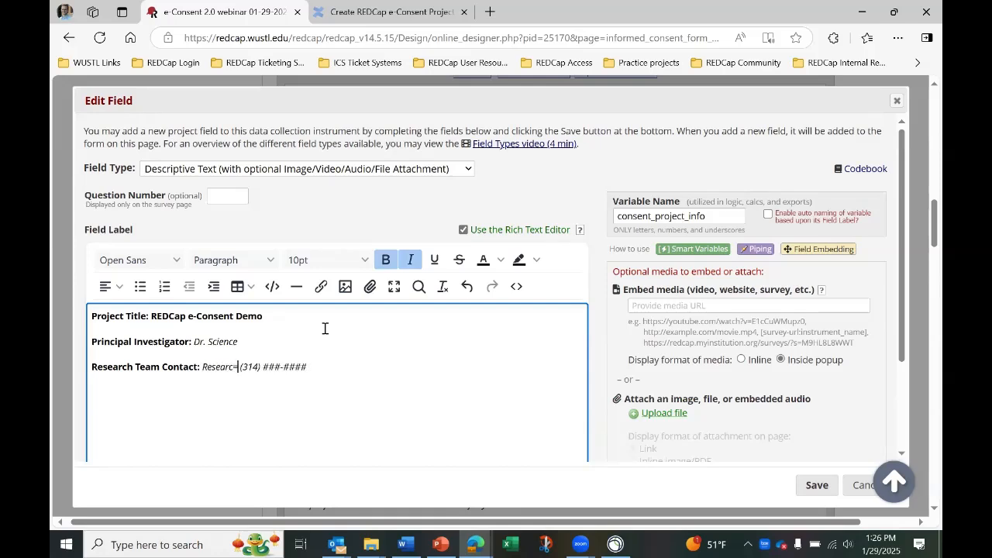
text(h)
text( O. COo)
key(BackSpace)
key(BackSpace)
text(oo)
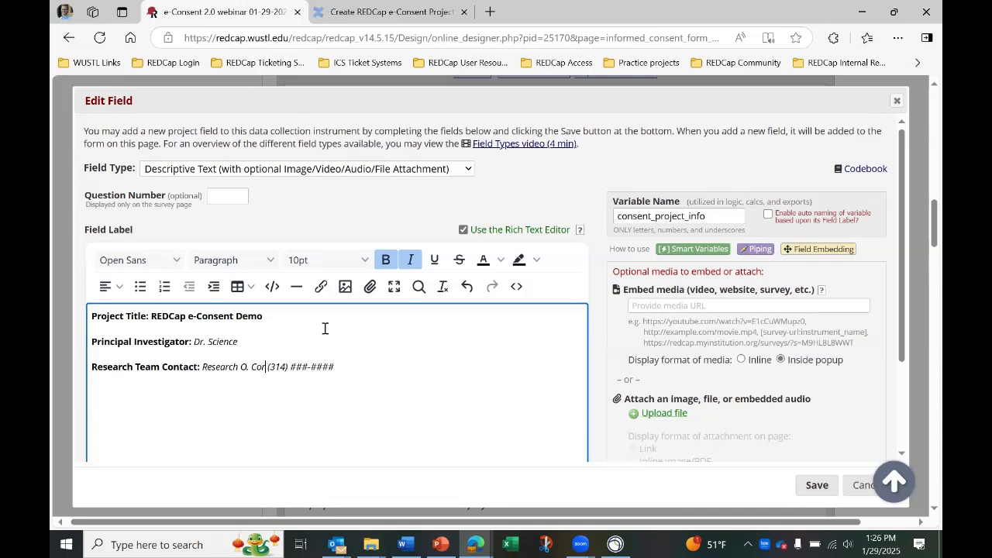
text(rdinator)
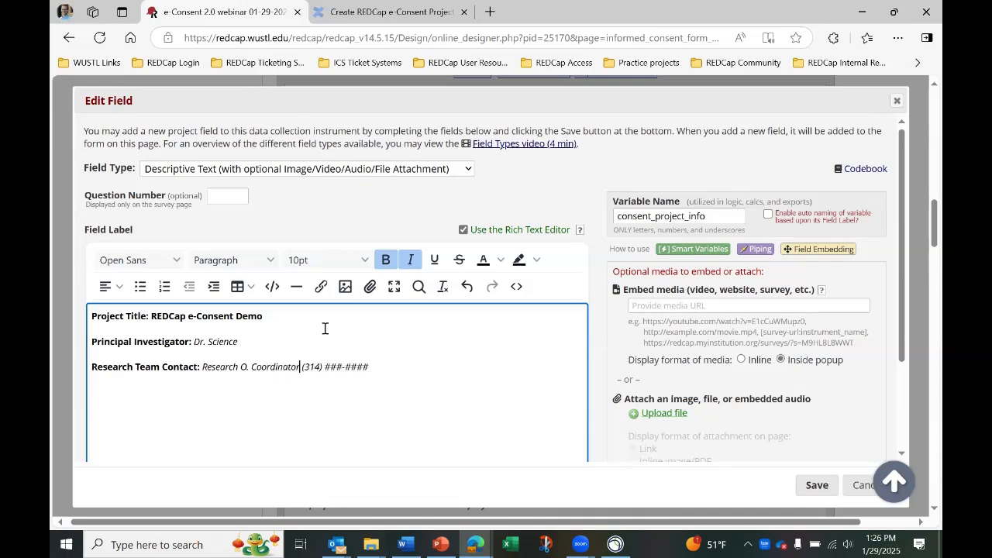
- Remove the italics from the research team contact details and the principal investigator's name
triple_click(378, 363)
drag(214, 366, 196, 341)
key(ctrl+i)
key(ctrl+i)
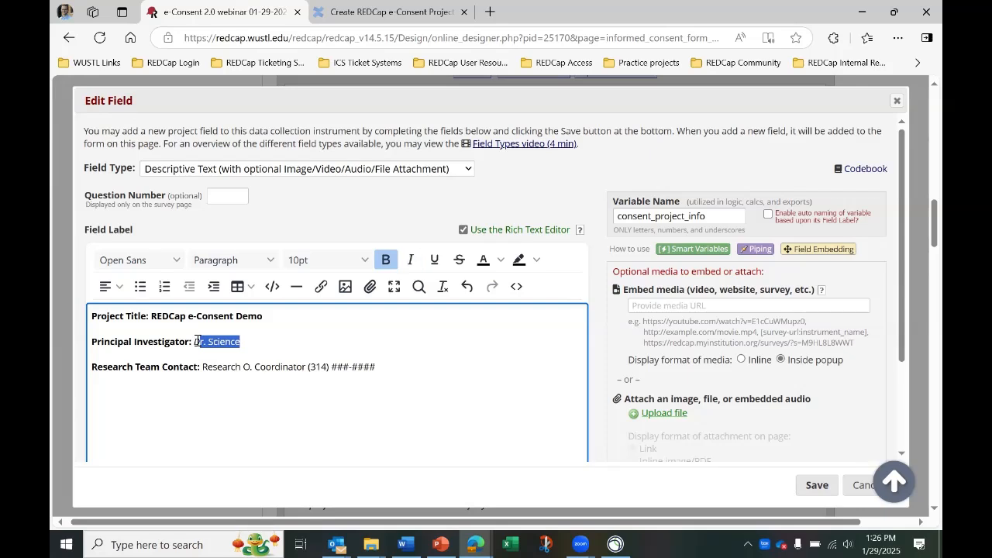
key(Left)
key(shift+Left)
key(ctrl+i)
click(435, 367)
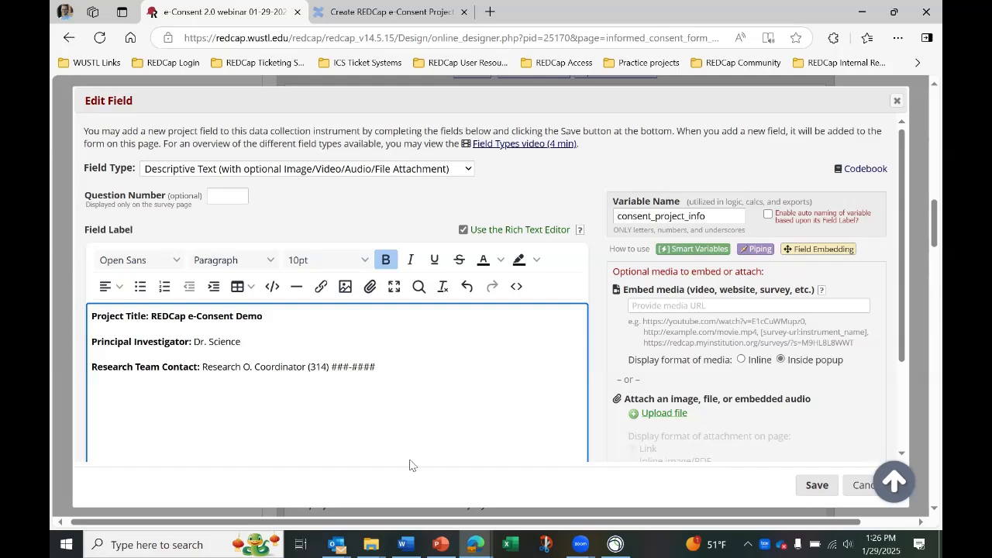
- Replace the ###-#### placeholder with the contact's phone number and save the consent_project_info field
click(408, 543)
click(409, 542)
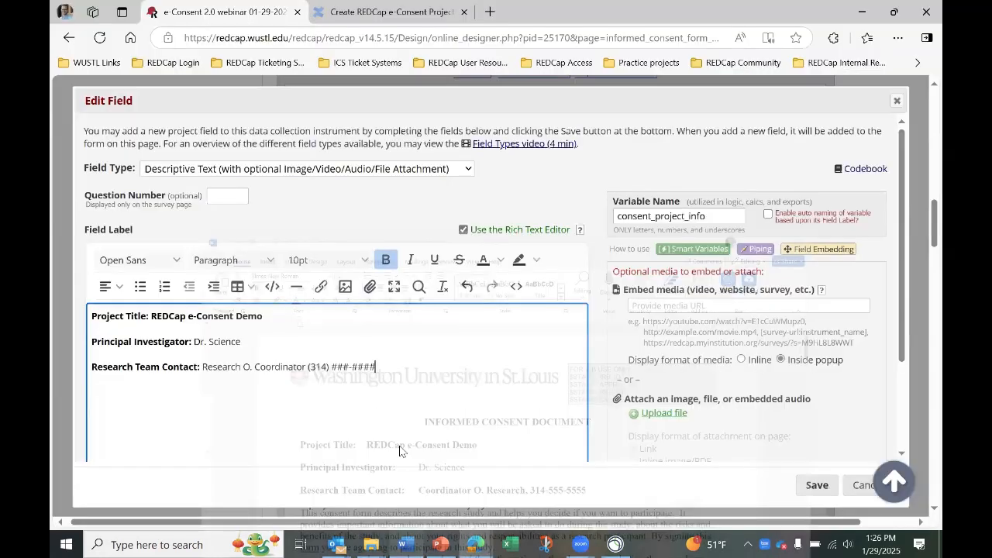
drag(378, 366, 333, 364)
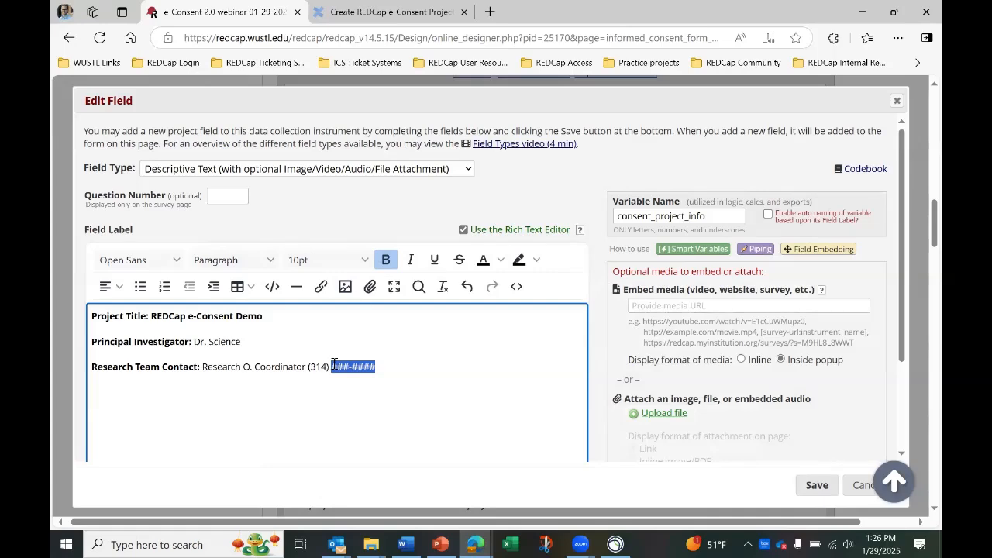
text(555)
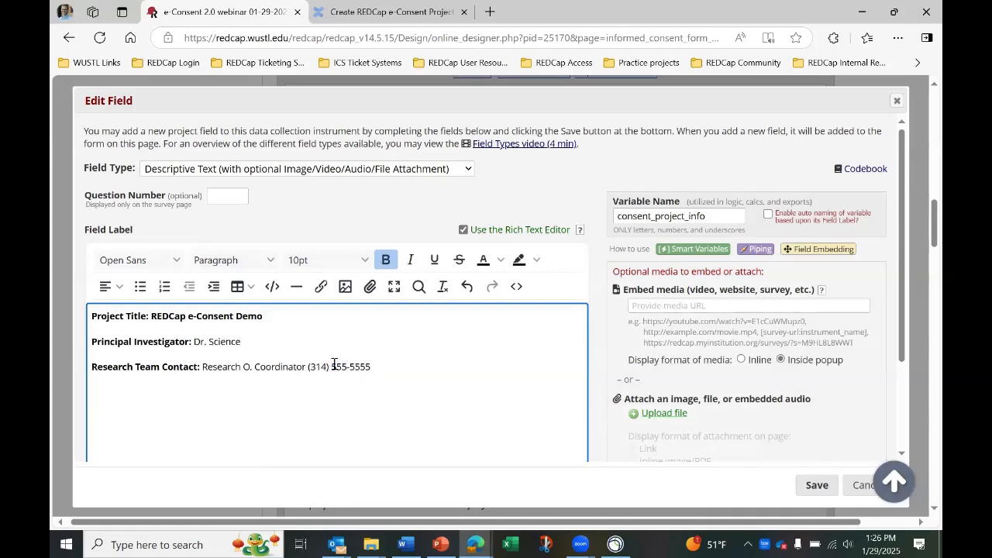
scroll(452, 364, down, 1)
click(817, 485)
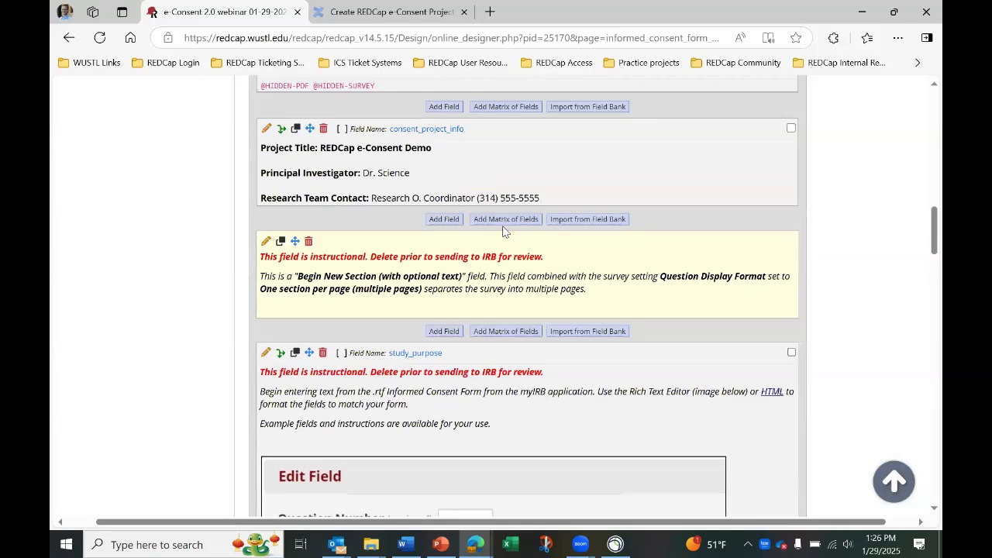
- Review the IRB stamp, version and project information fields and the instructional fields that follow them
scroll(491, 194, up, 3)
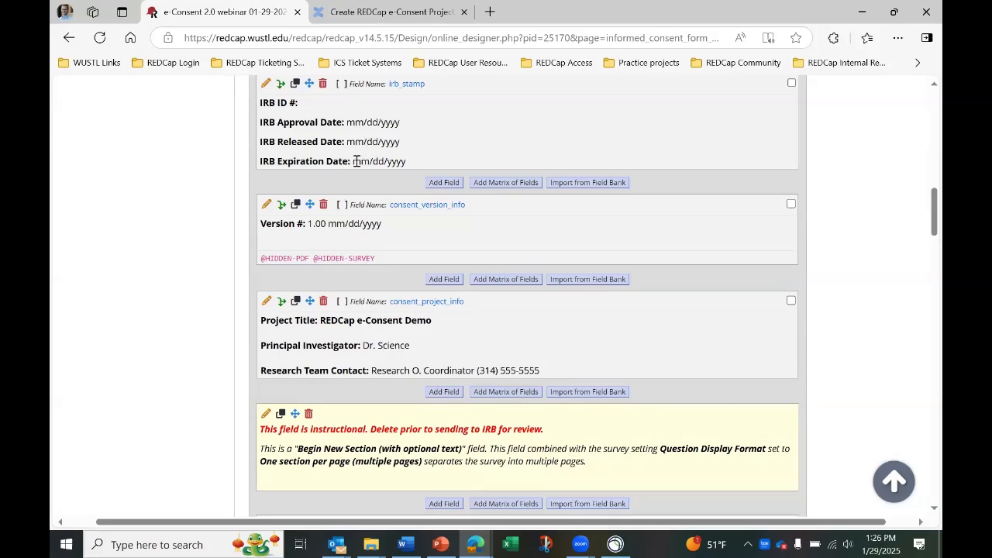
scroll(395, 416, up, 1)
scroll(392, 416, down, 3)
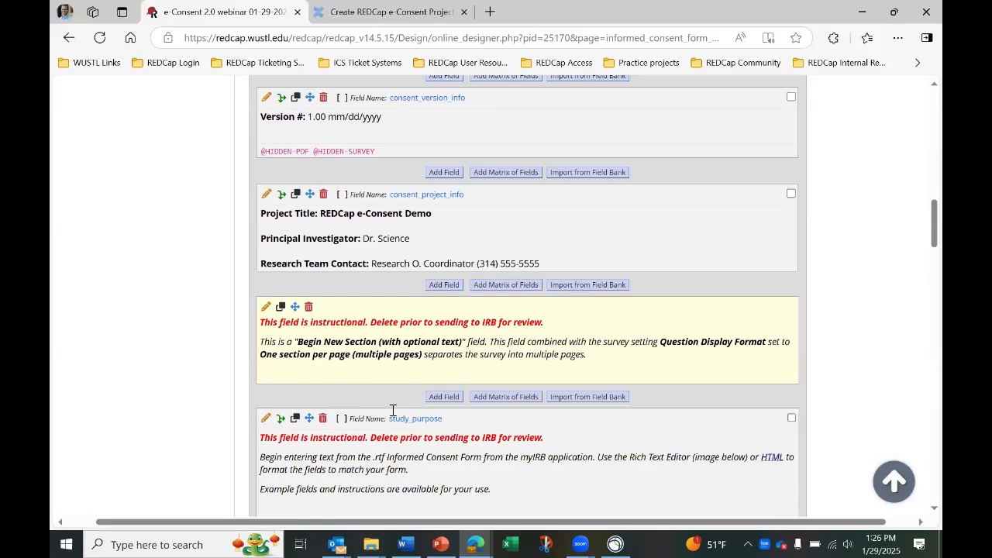
scroll(392, 411, down, 1)
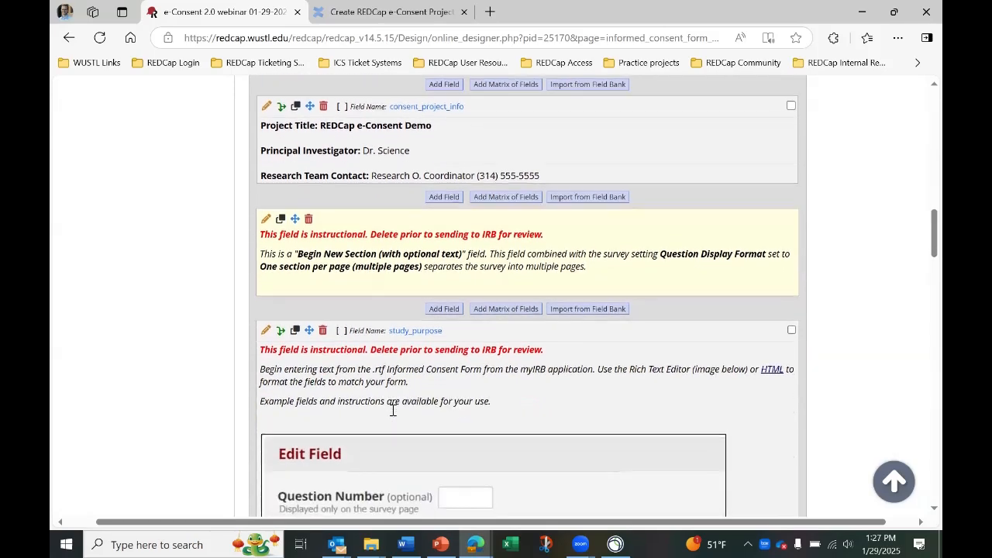
- Delete the instructional text from the Begin New Section field below consent_project_info and save the field
scroll(392, 411, down, 1)
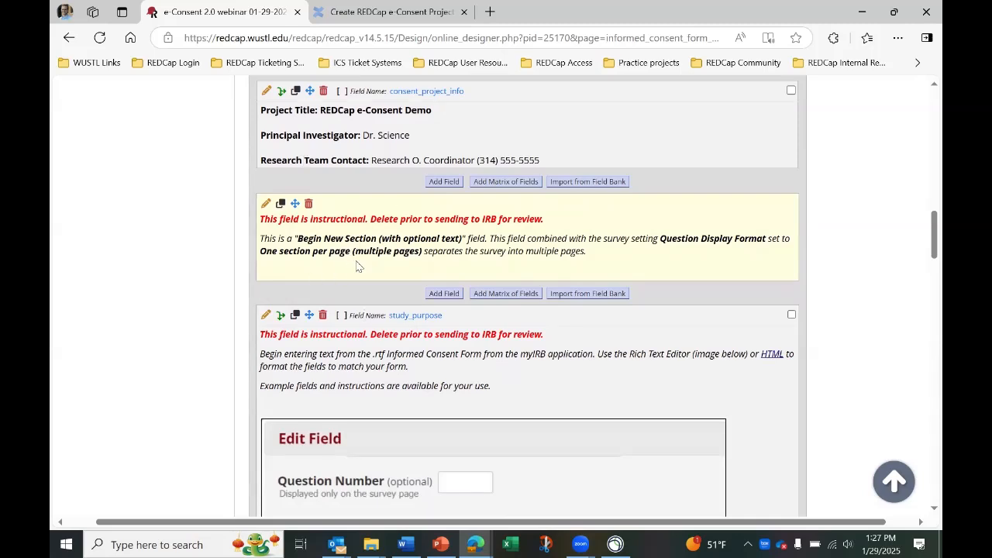
click(266, 207)
drag(486, 348, 69, 313)
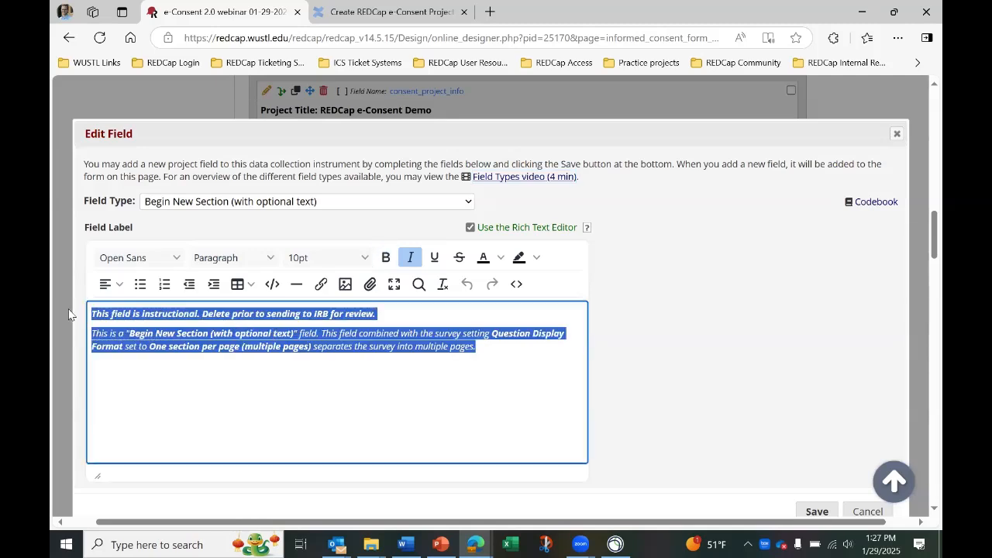
key(Delete)
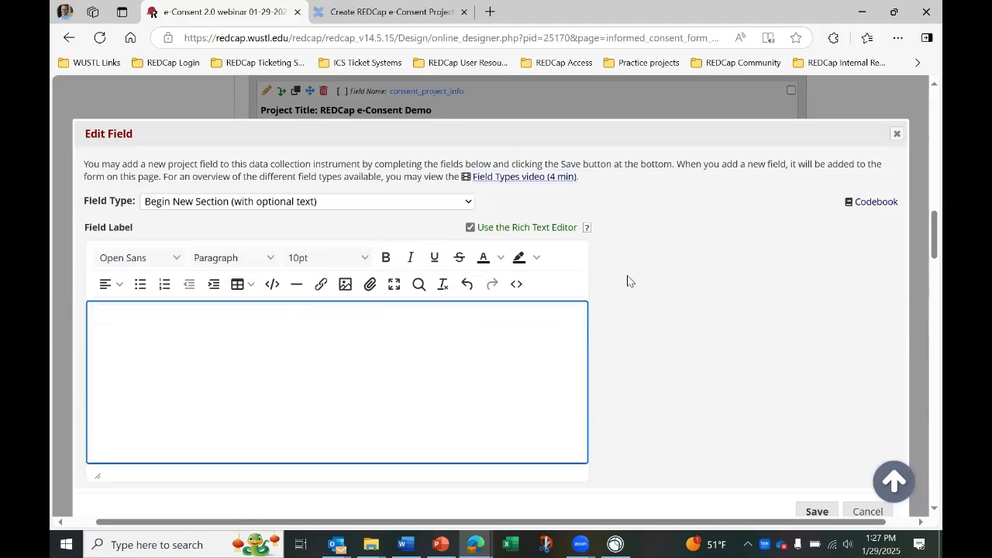
scroll(627, 277, down, 1)
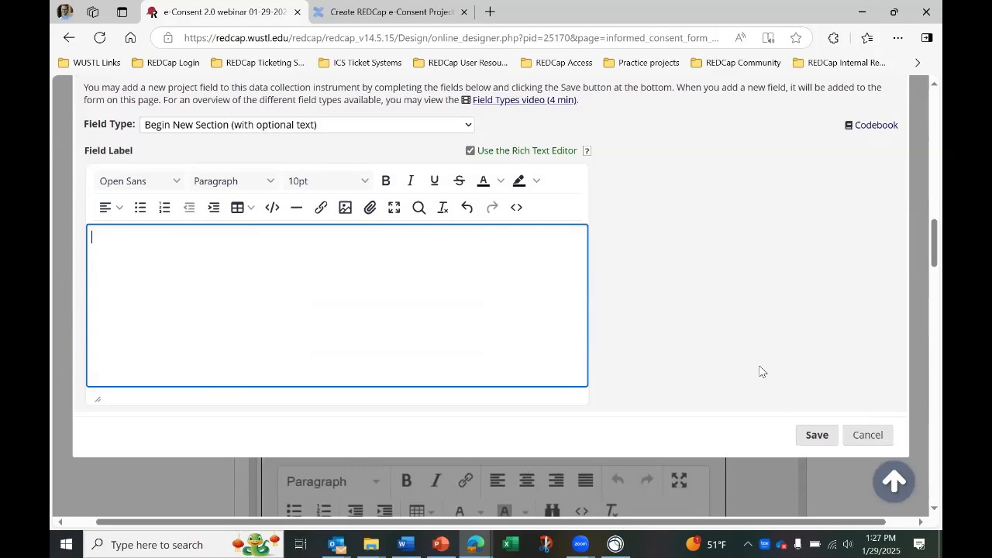
click(813, 434)
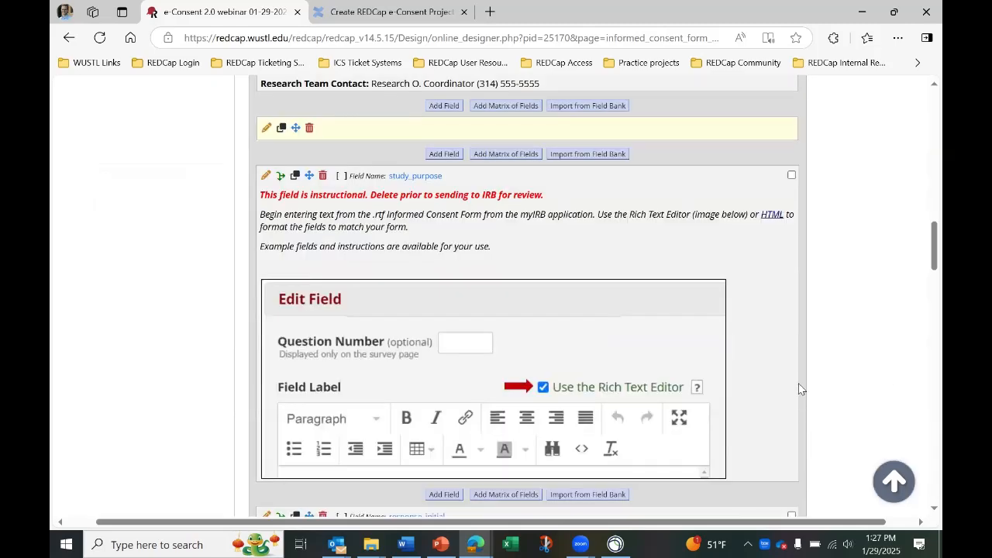
- Clear the instructional text from the study_purpose field's label
scroll(800, 389, up, 3)
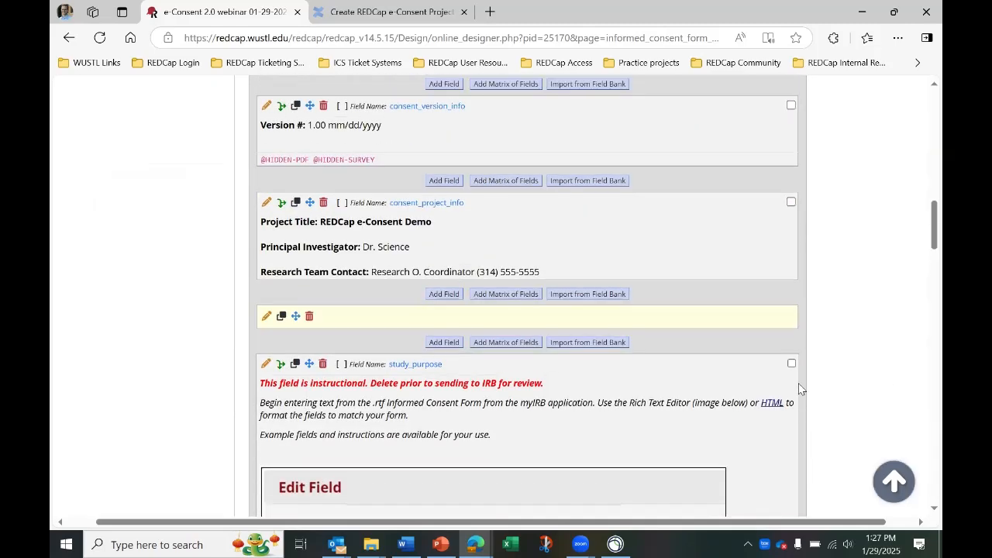
scroll(799, 389, down, 2)
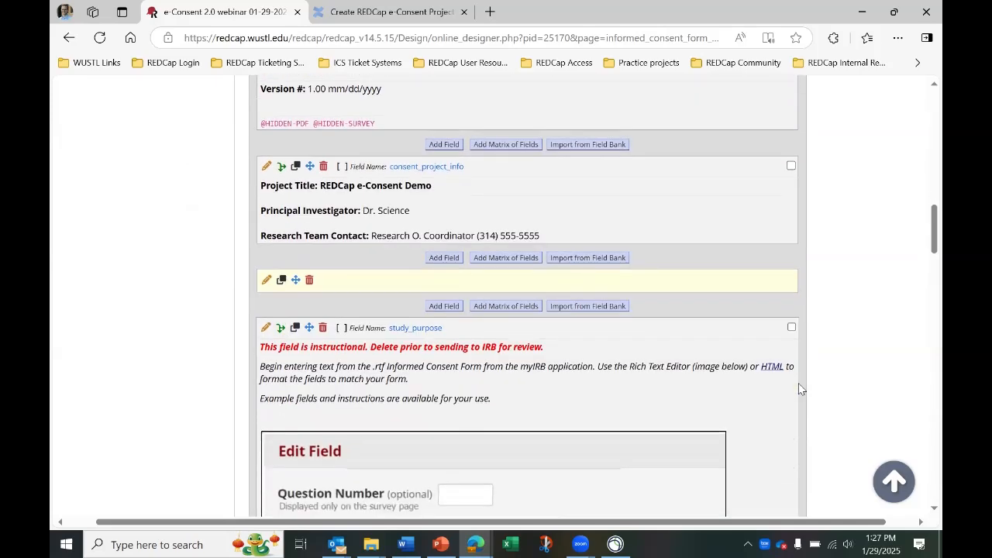
scroll(799, 389, down, 2)
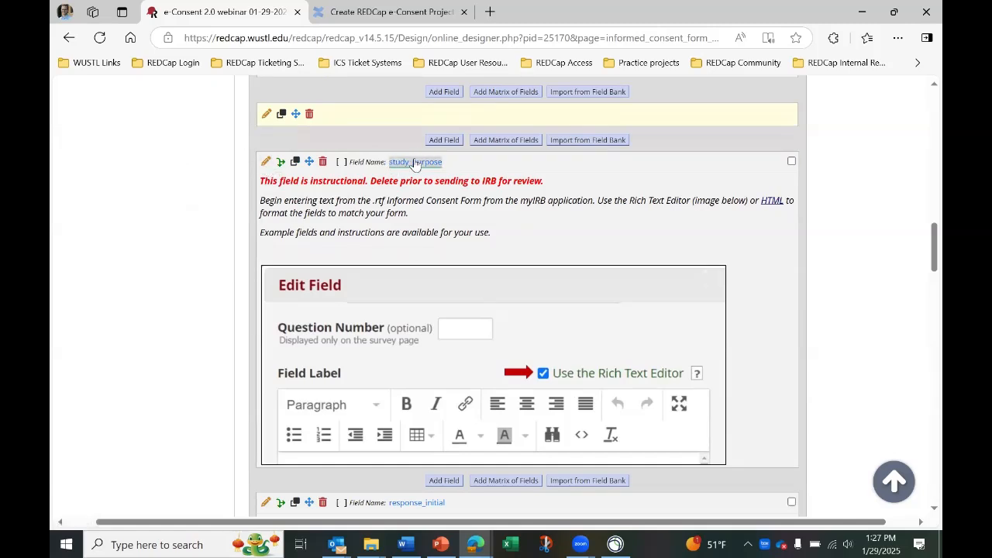
click(266, 161)
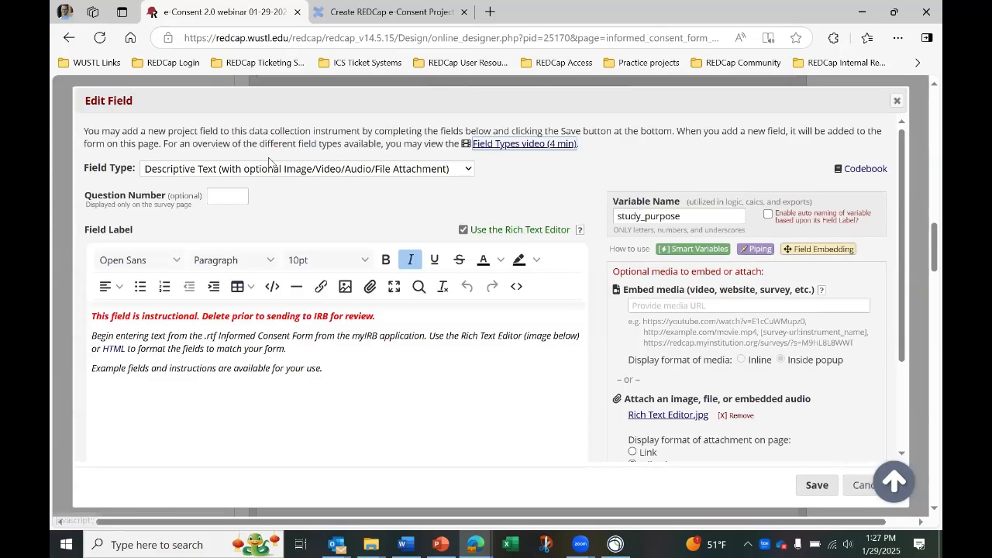
drag(334, 368, 89, 313)
key(Delete)
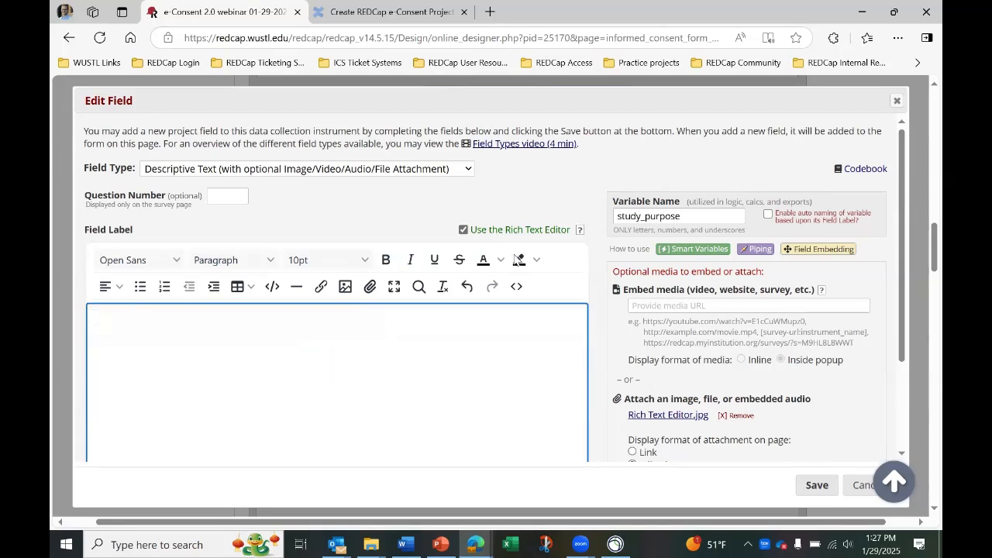
scroll(482, 364, down, 1)
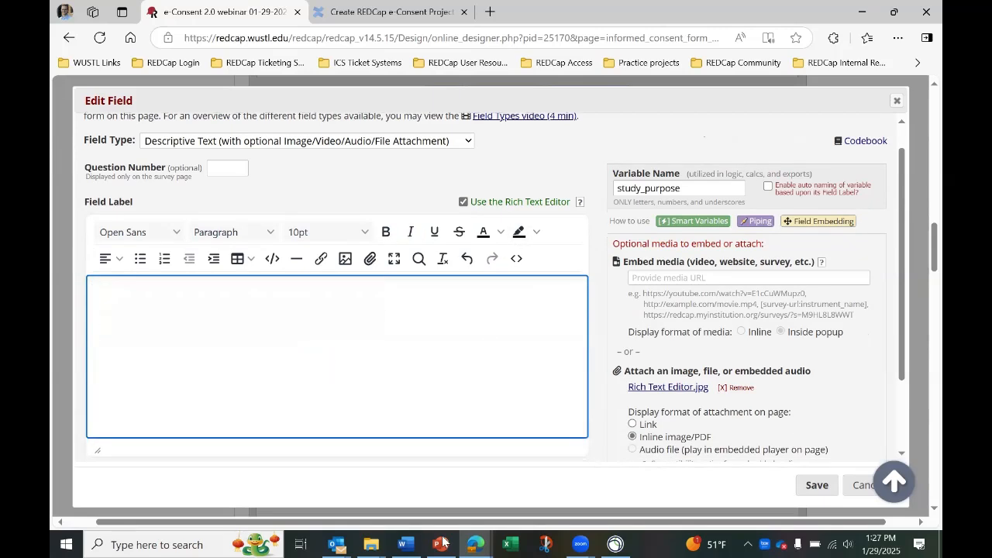
- Try to copy the introductory paragraph together with its four bullets from the Word consent document into the study_purpose field label
mouse_move(406, 542)
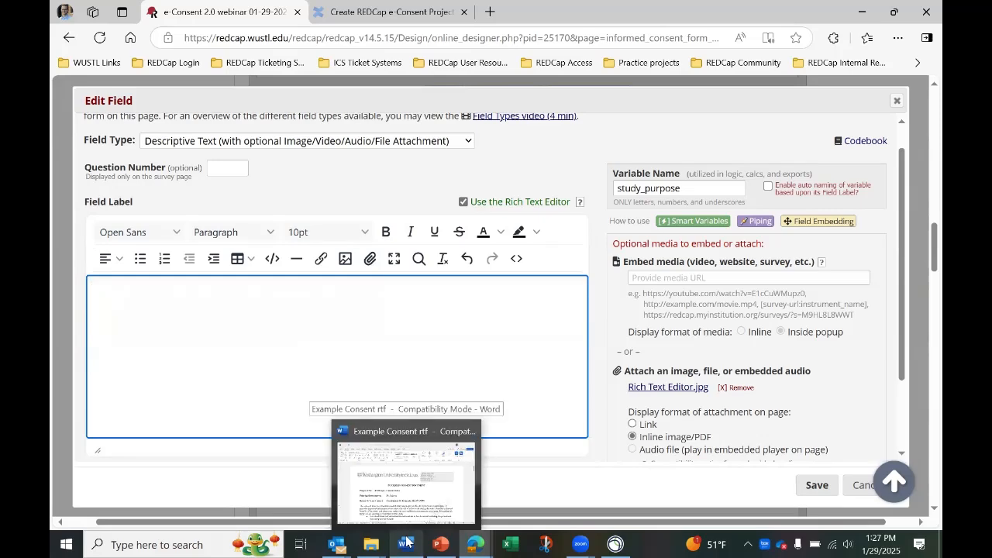
click(420, 505)
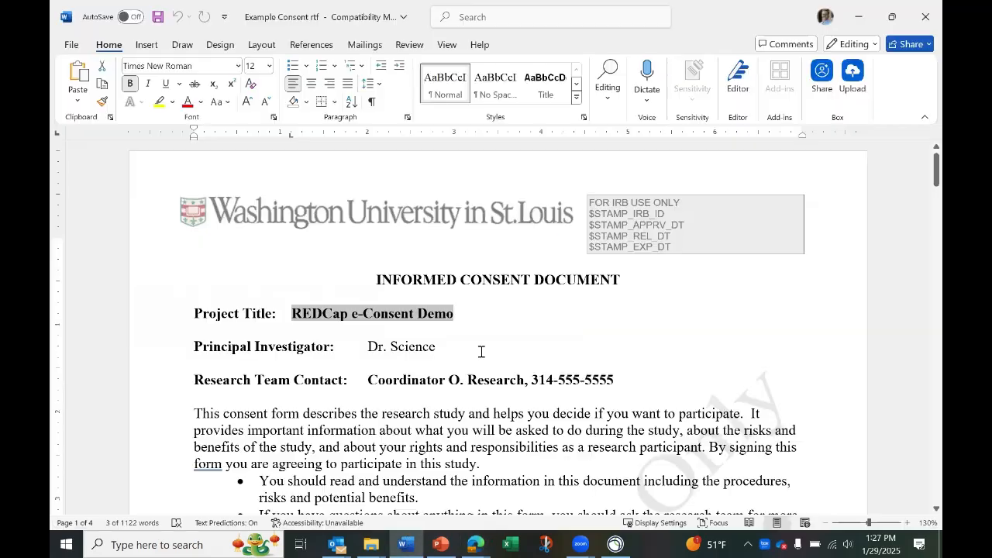
scroll(481, 351, down, 3)
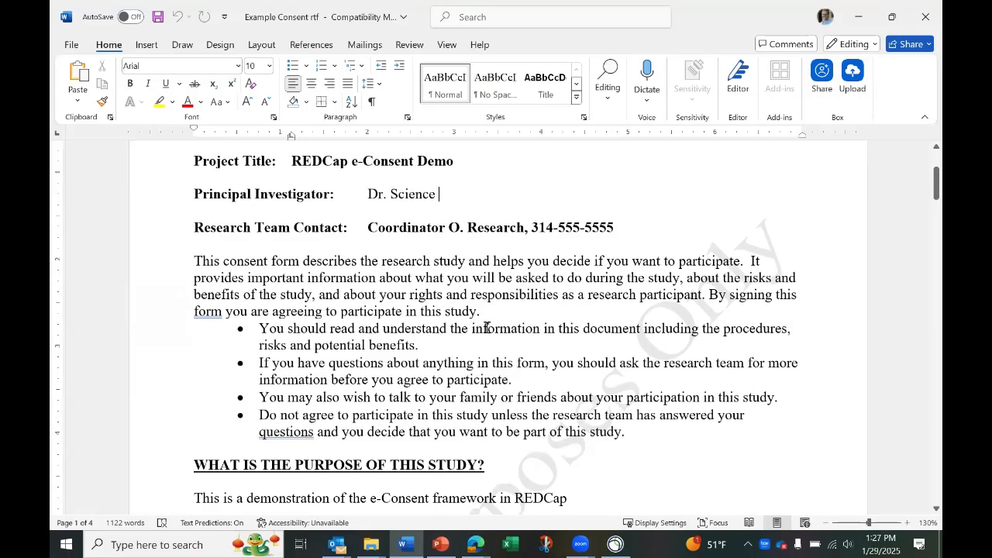
drag(483, 311, 313, 295)
drag(197, 261, 648, 443)
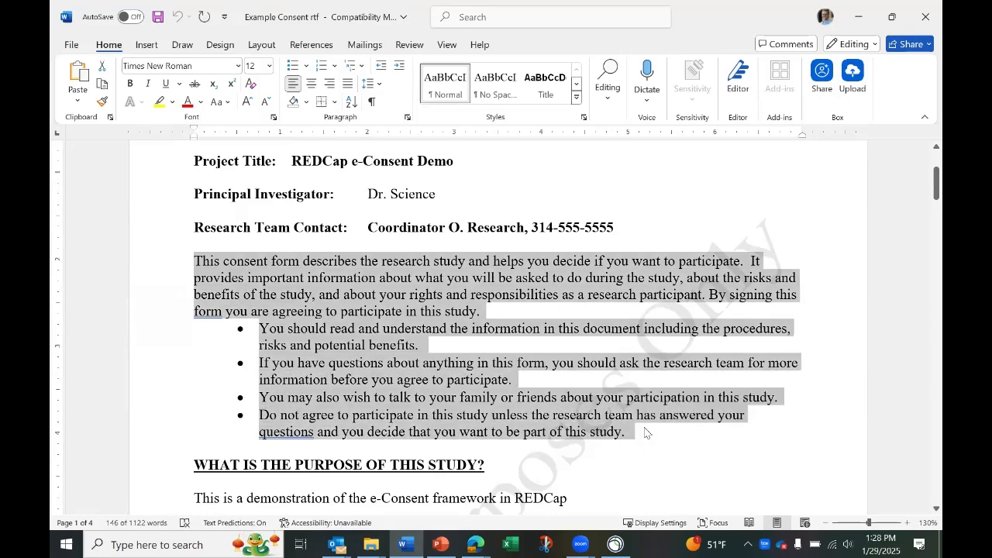
key(ctrl+c)
key(alt+Tab)
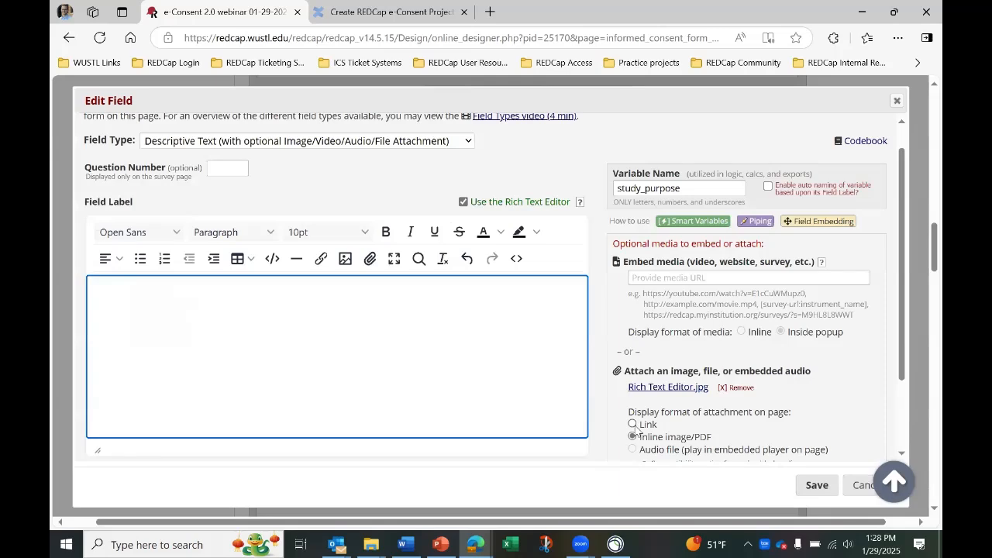
key(ctrl+v)
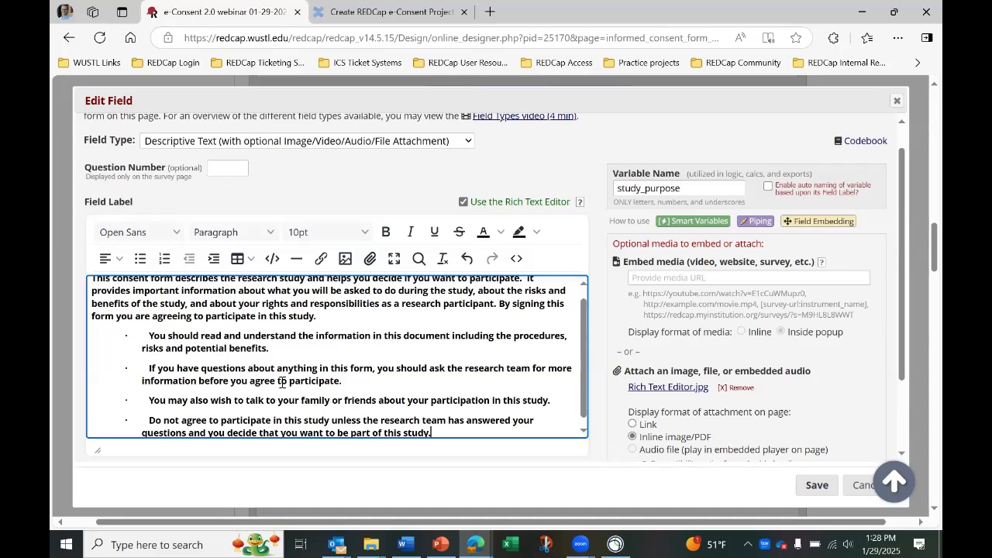
key(ctrl+z)
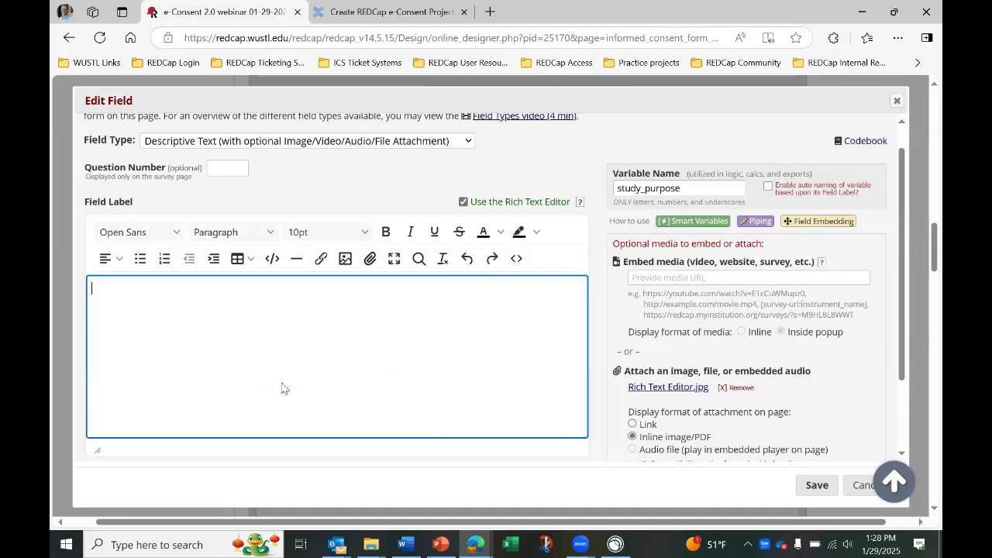
- Copy only the introductory paragraph, "This consent form describes the research study…", from the Word document into the study_purpose field label
key(alt+Tab)
click(394, 320)
drag(483, 310, 204, 263)
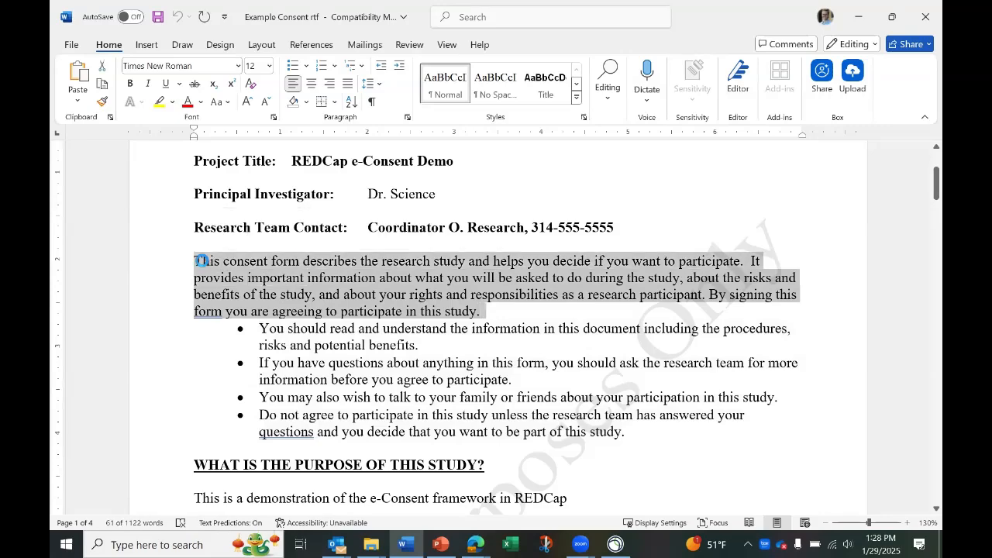
key(alt+Tab)
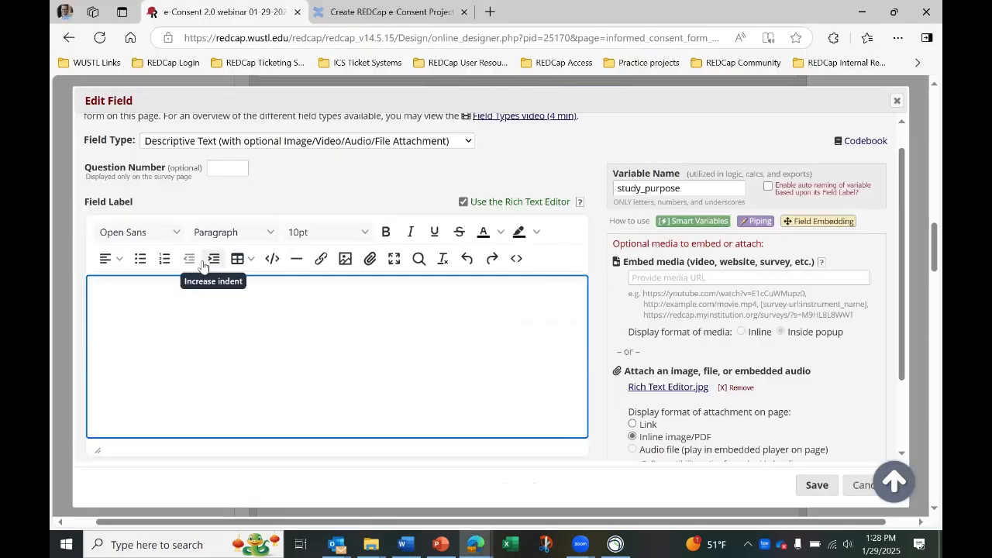
key(ctrl+v)
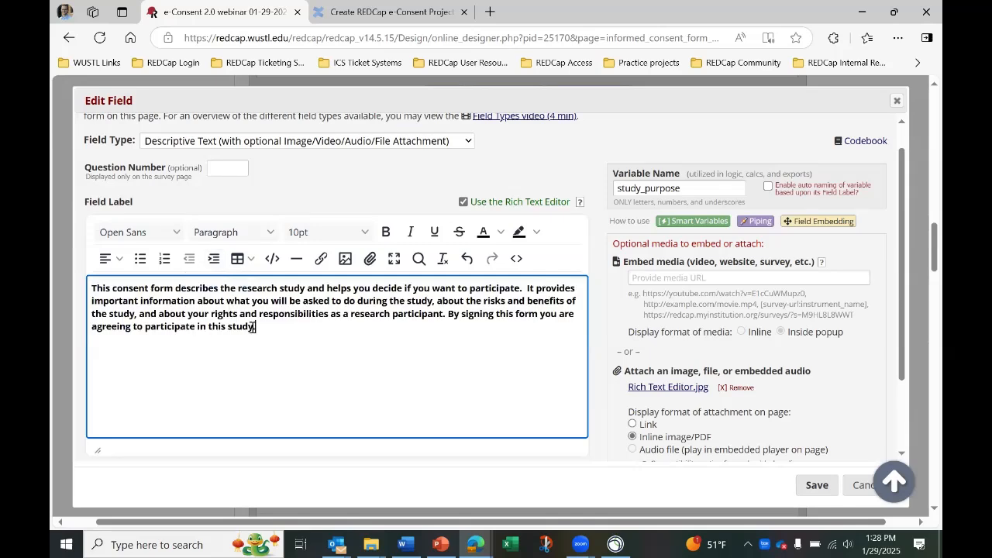
- Remove the bold formatting from the pasted introductory paragraph
drag(255, 326, 89, 286)
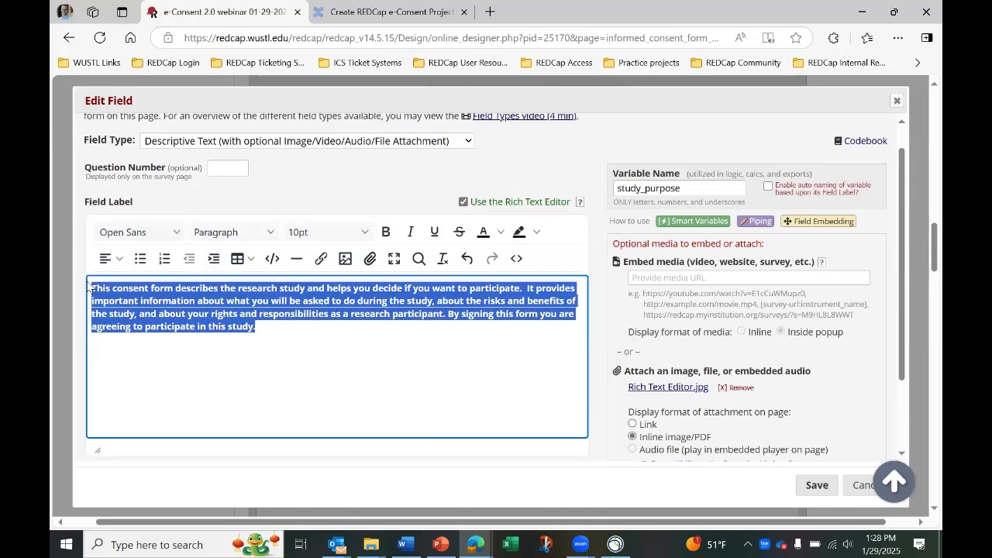
key(ctrl+b)
click(89, 287)
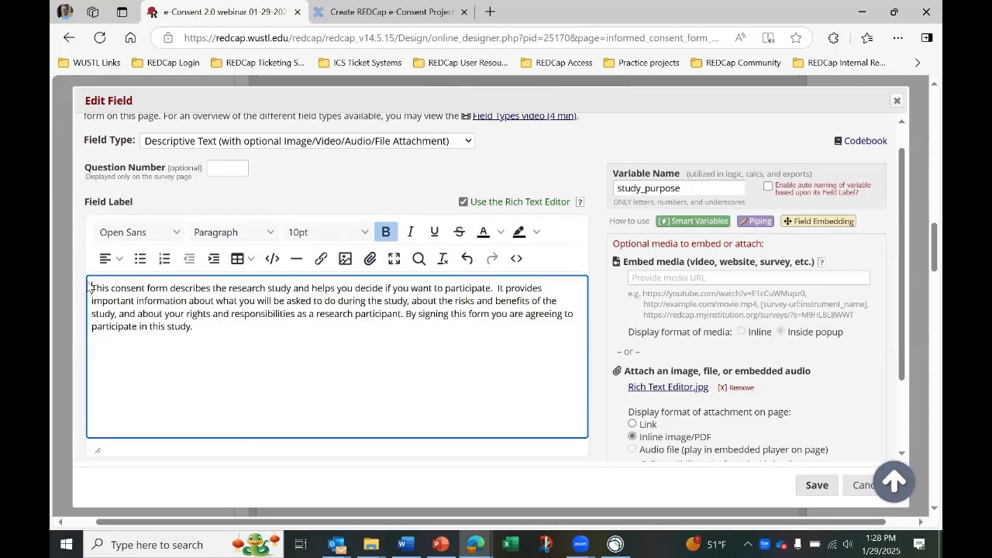
- Try to paste the Word document's first bullet, "You should read and understand the information…", as a list item below the introductory paragraph
click(201, 328)
key(alt+Tab)
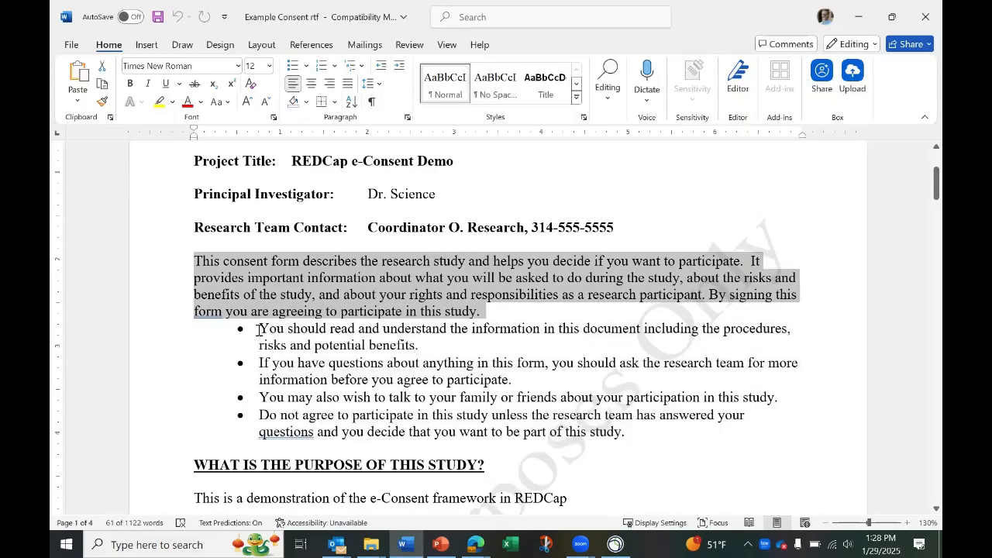
drag(419, 345, 260, 329)
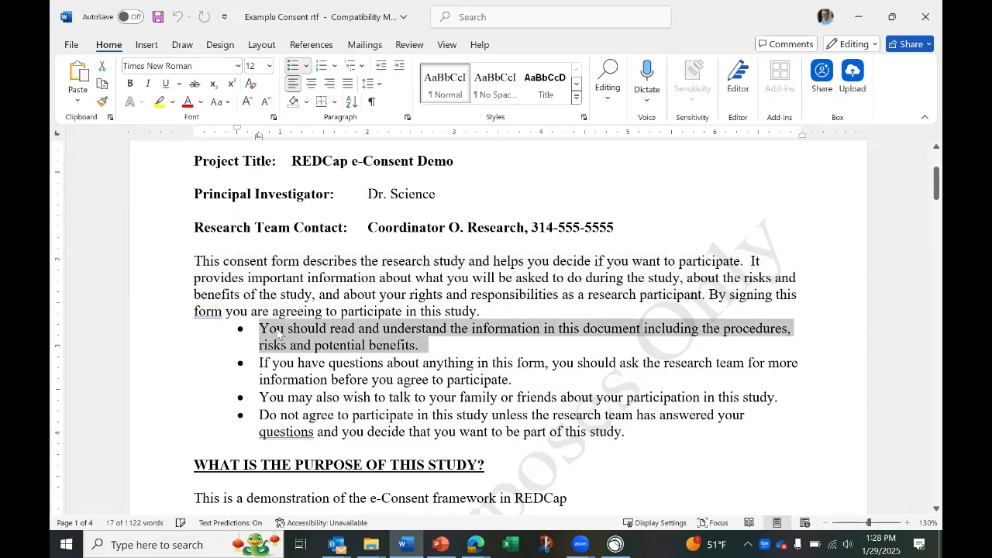
key(alt+Tab)
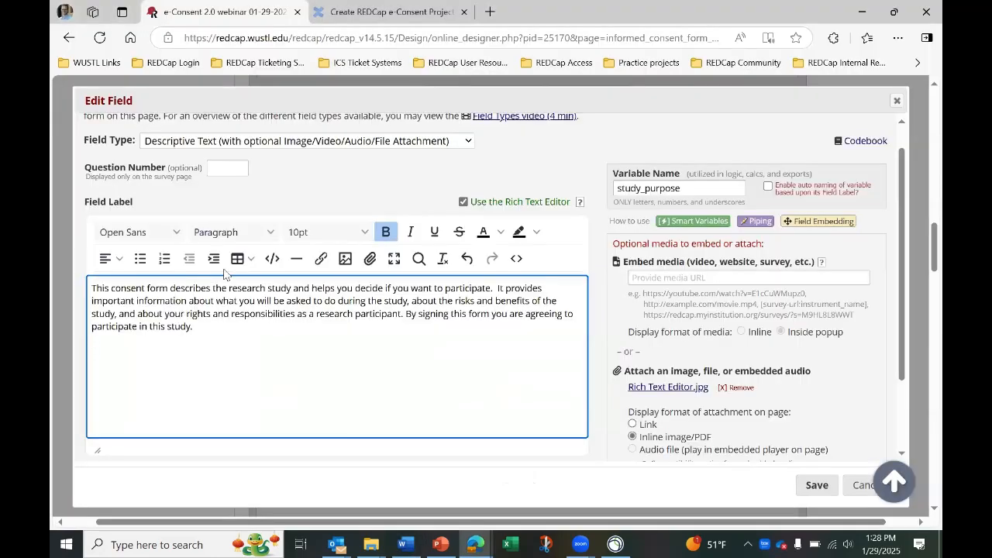
click(141, 261)
key(ctrl+v)
key(ctrl+z)
key(ctrl+z)
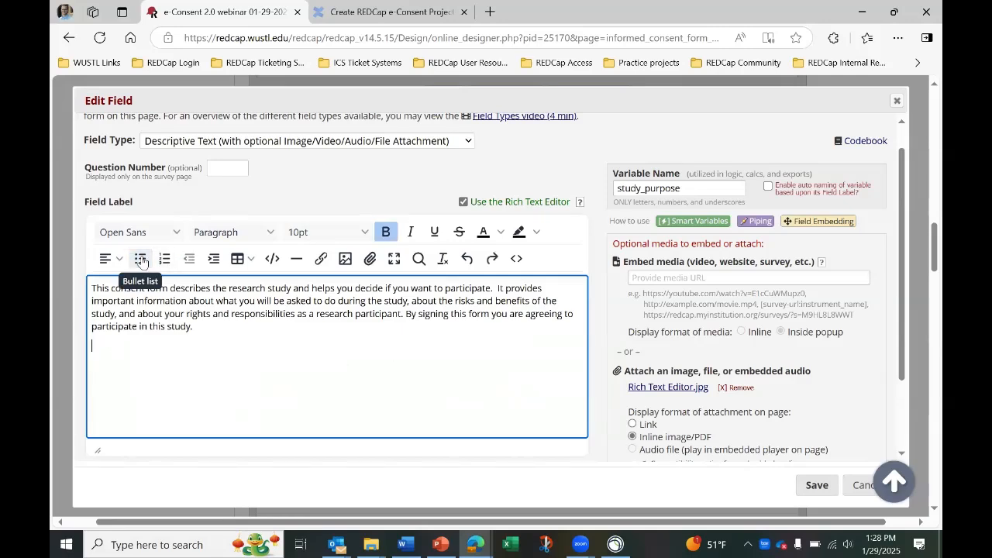
key(ctrl+v)
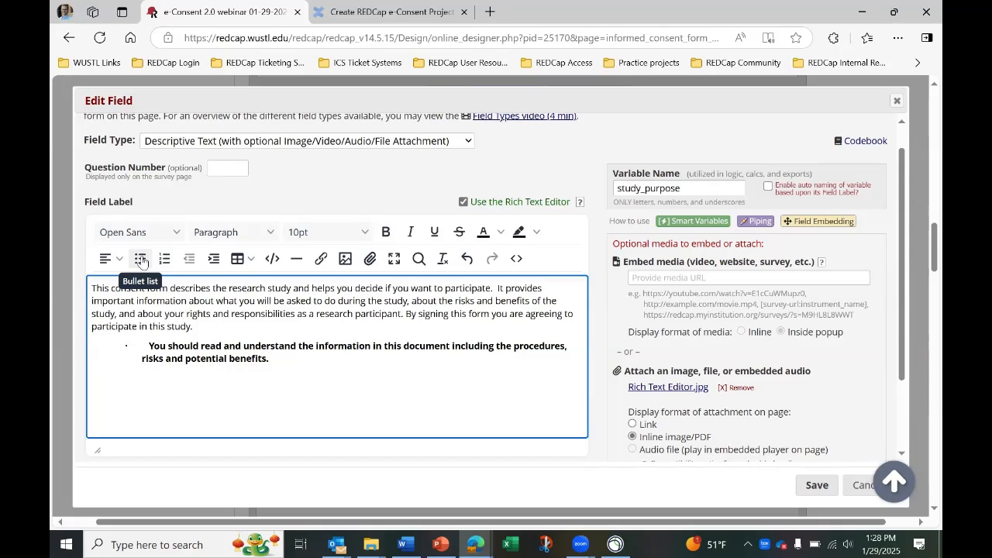
key(ctrl+z)
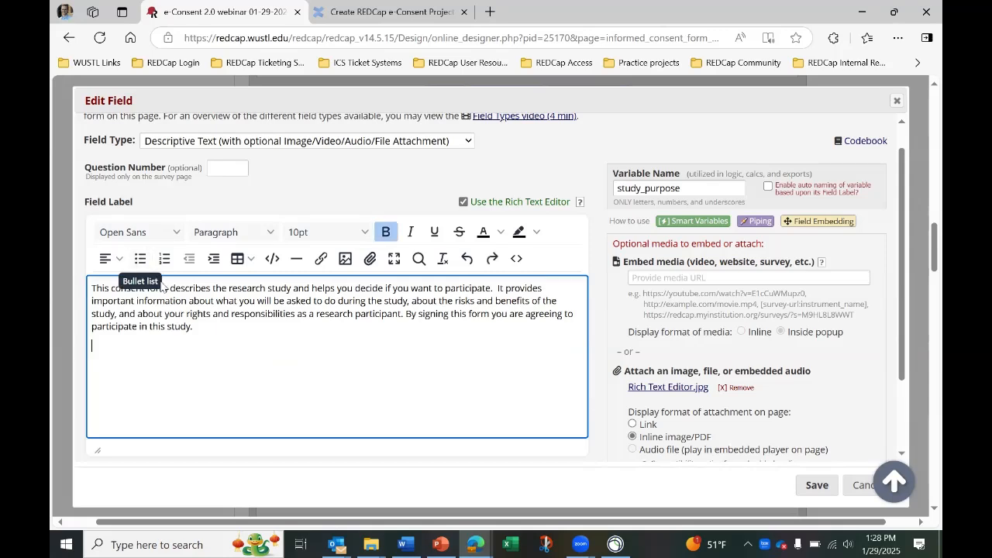
click(193, 347)
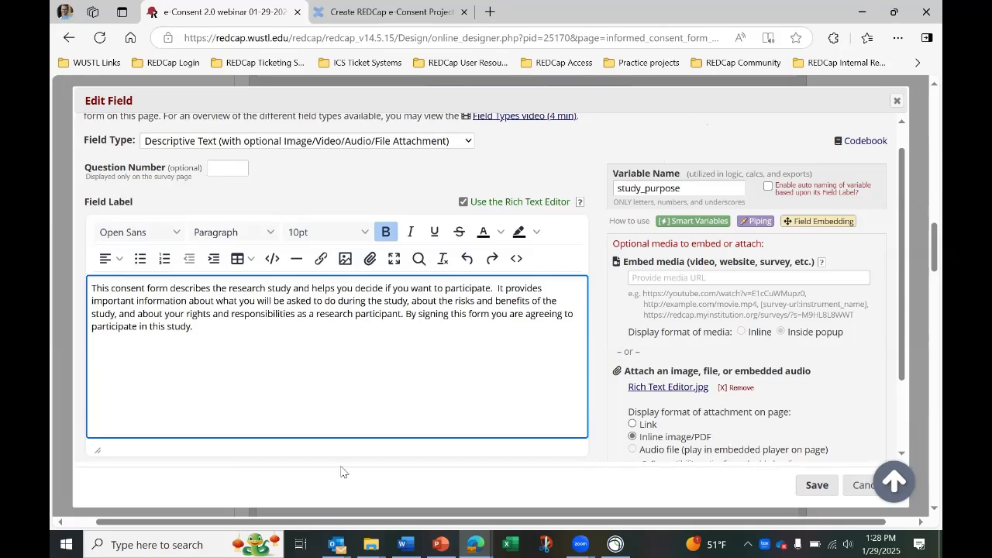
- Save the Word consent document in Rich Text Format as "Example Consent rtf build survey", replacing the existing file
click(405, 544)
click(522, 395)
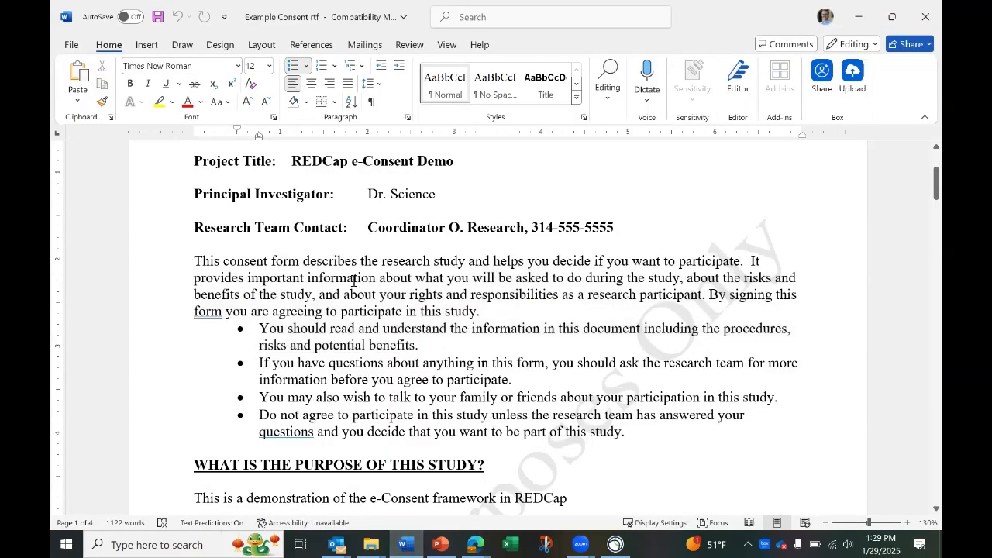
click(72, 45)
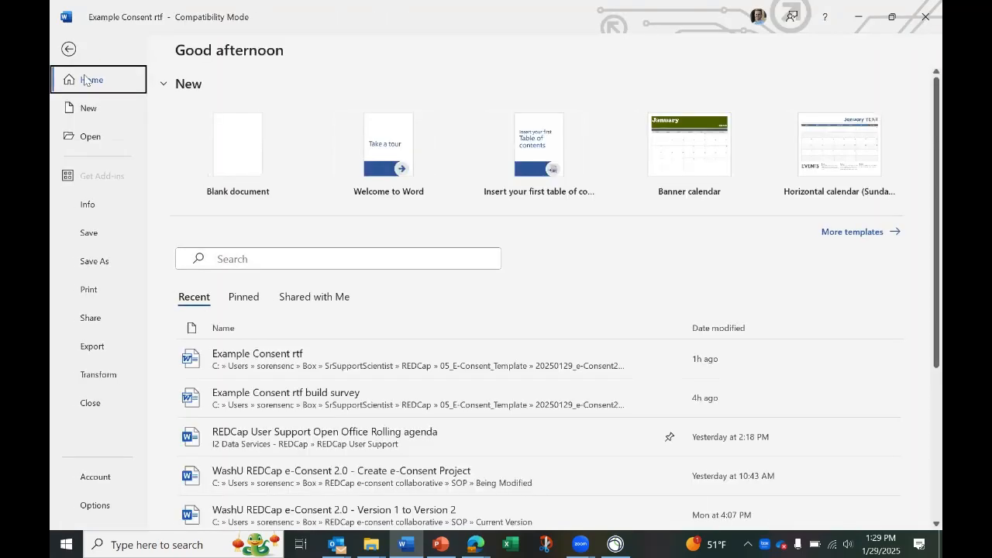
click(93, 261)
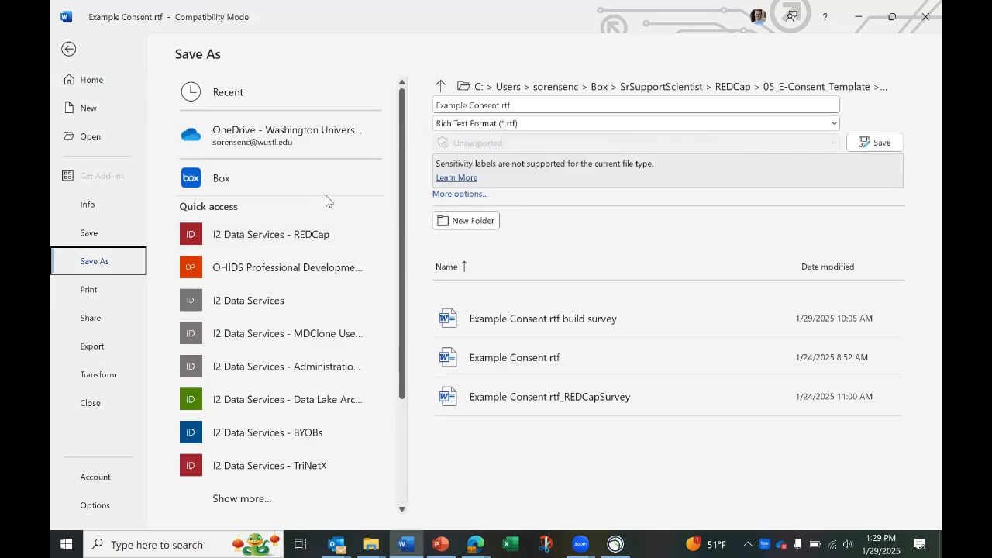
click(520, 104)
click(519, 103)
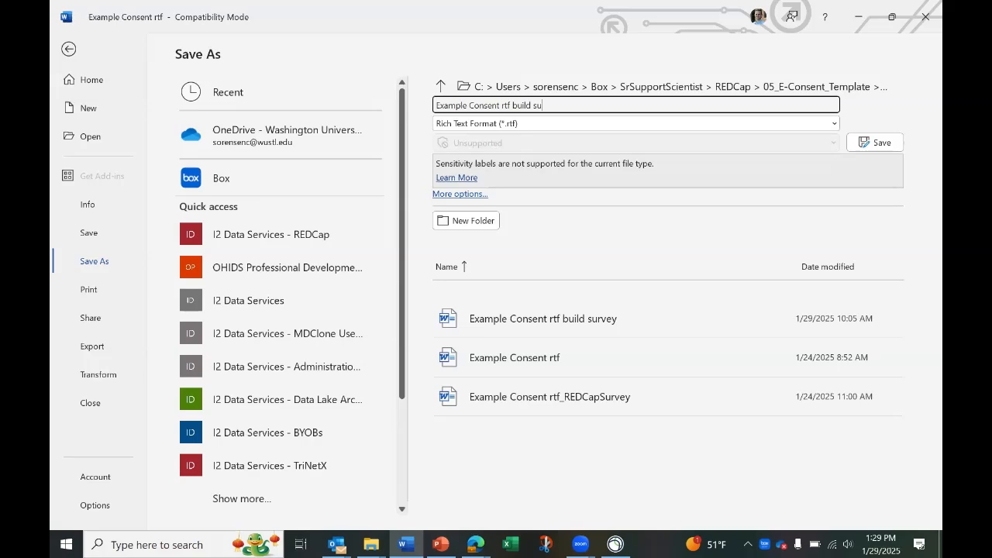
text(vey)
key(Return)
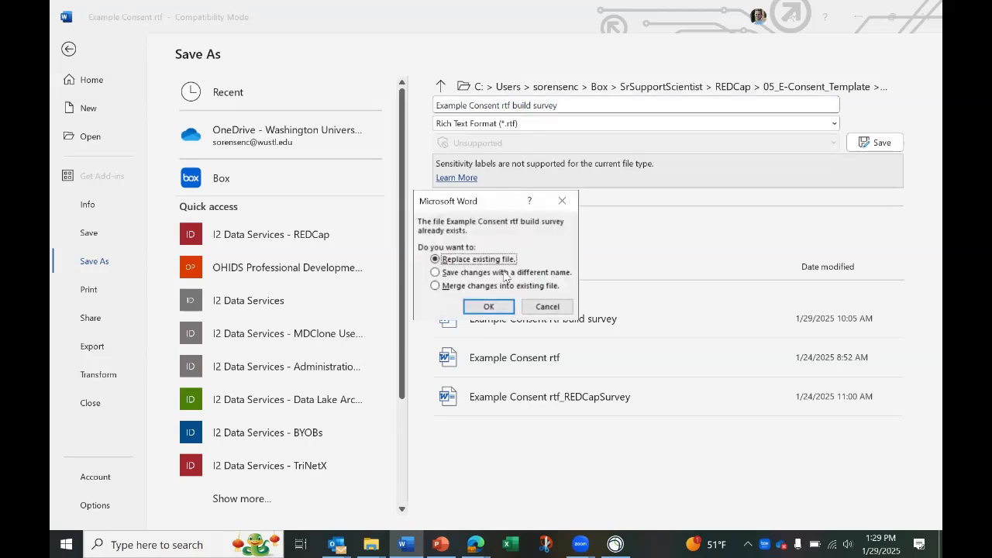
click(490, 305)
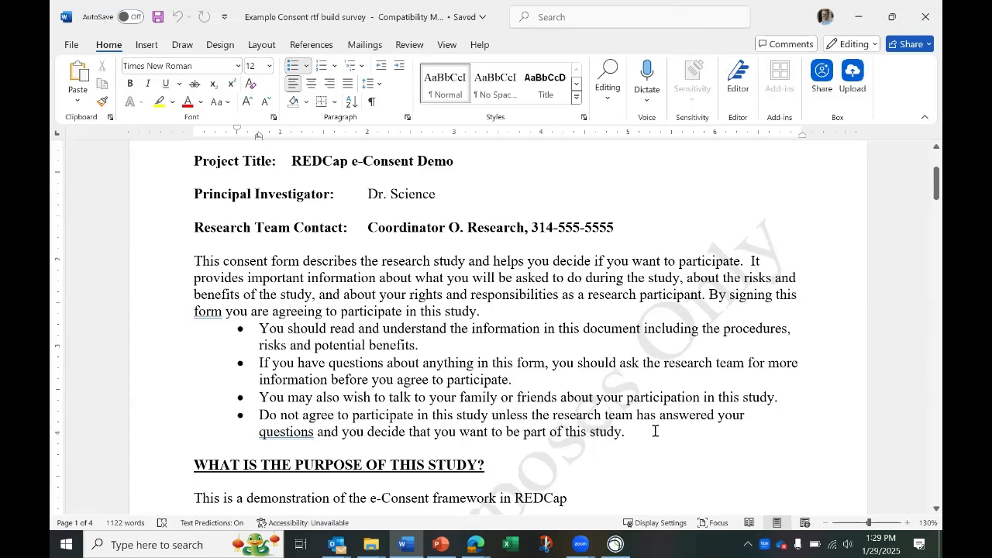
- Remove the bullets and the indentation from the four list items below the Word document's introductory paragraph
drag(634, 434, 269, 315)
key(ctrl+c)
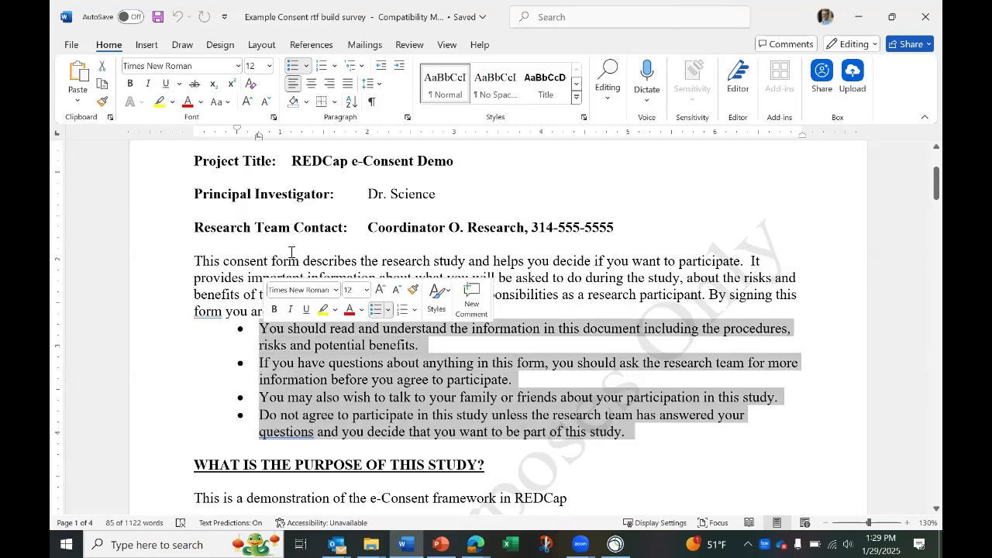
click(293, 68)
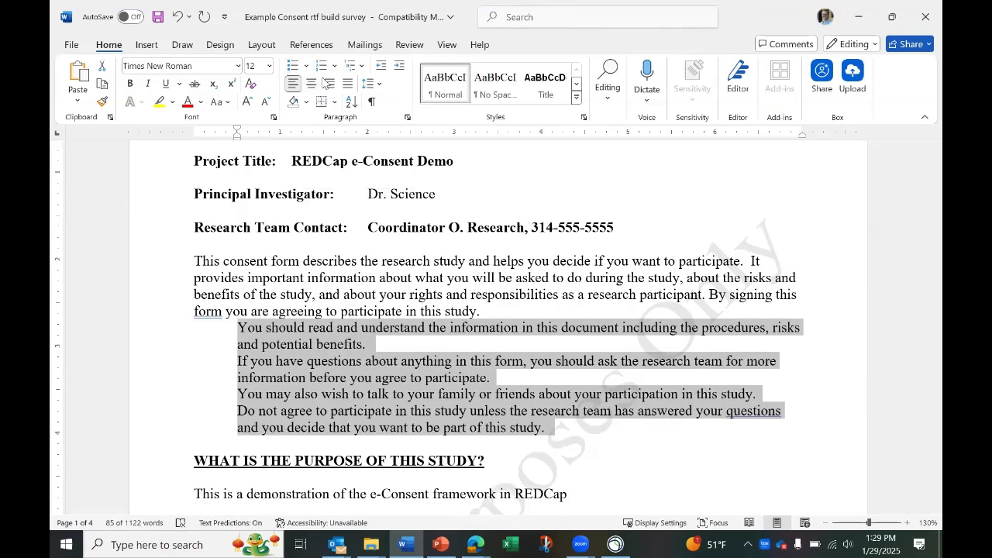
click(381, 68)
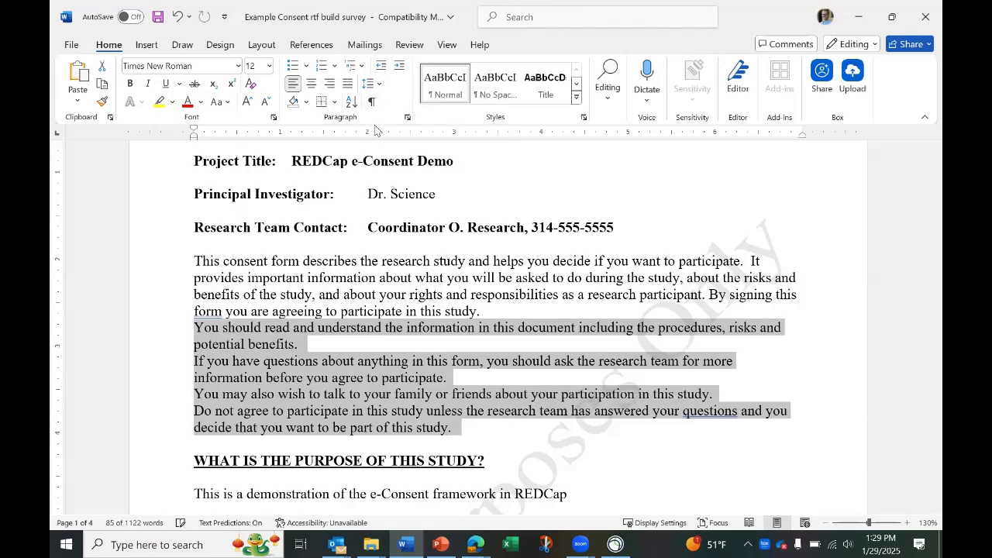
- Paste the four unbulleted statements below the introductory paragraph in the study_purpose field label and delete the stray leading character
key(alt+Tab)
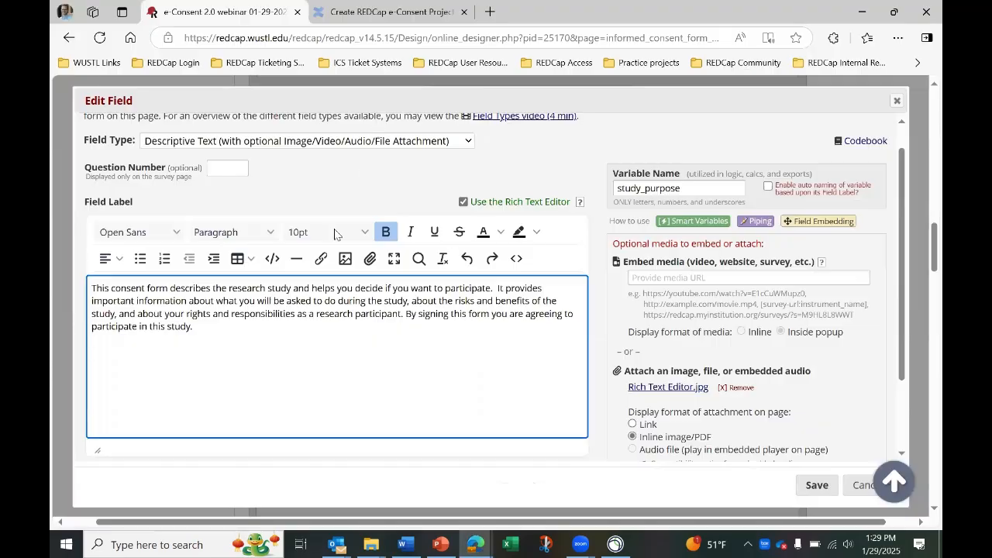
key(ctrl+v)
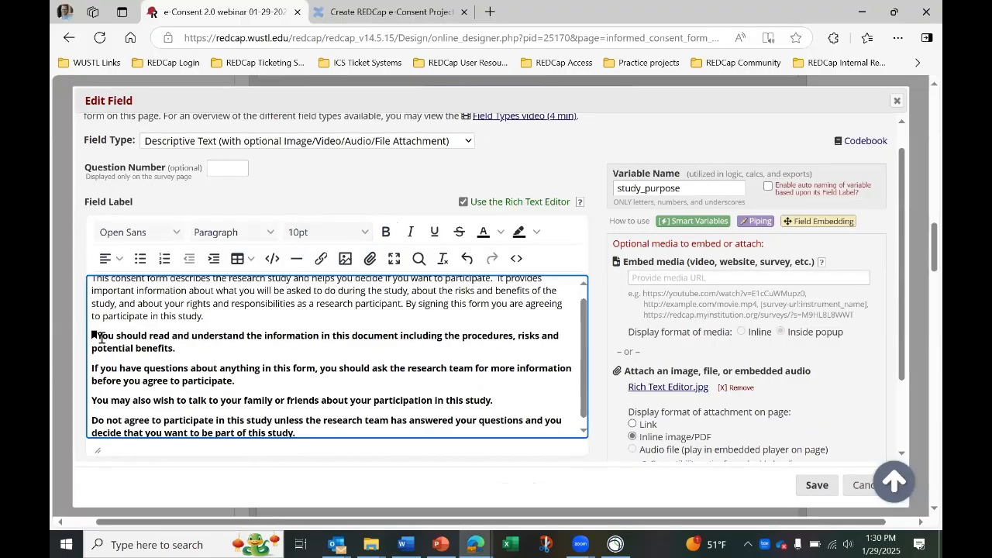
key(BackSpace)
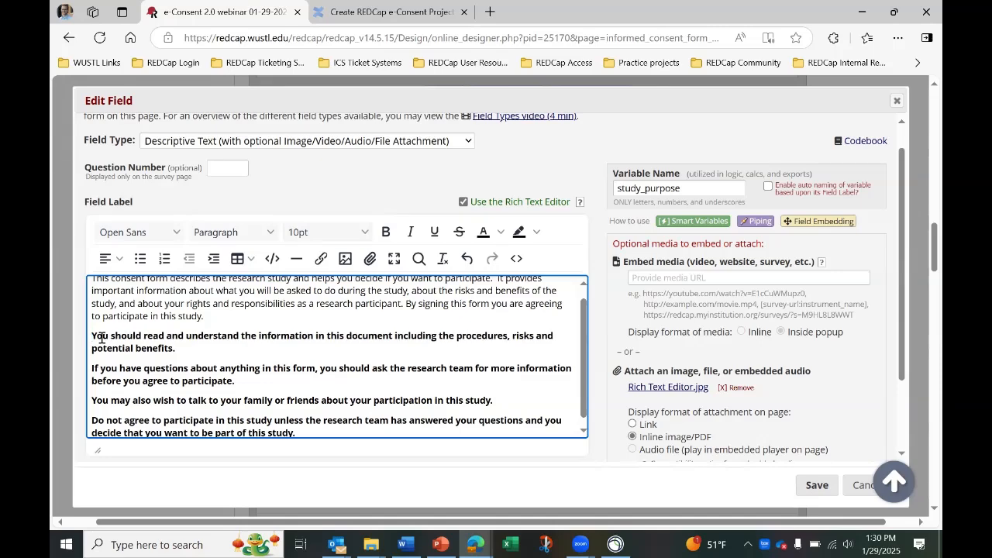
- Remove the bold from the four pasted statements, format them as a bulleted list, and save the study_purpose field
click(101, 338)
drag(91, 337, 314, 428)
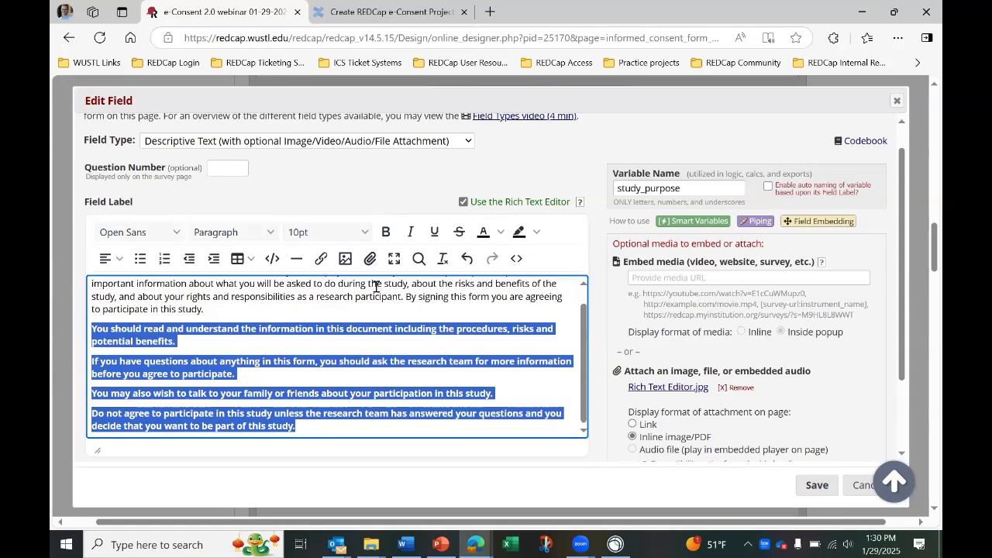
click(389, 236)
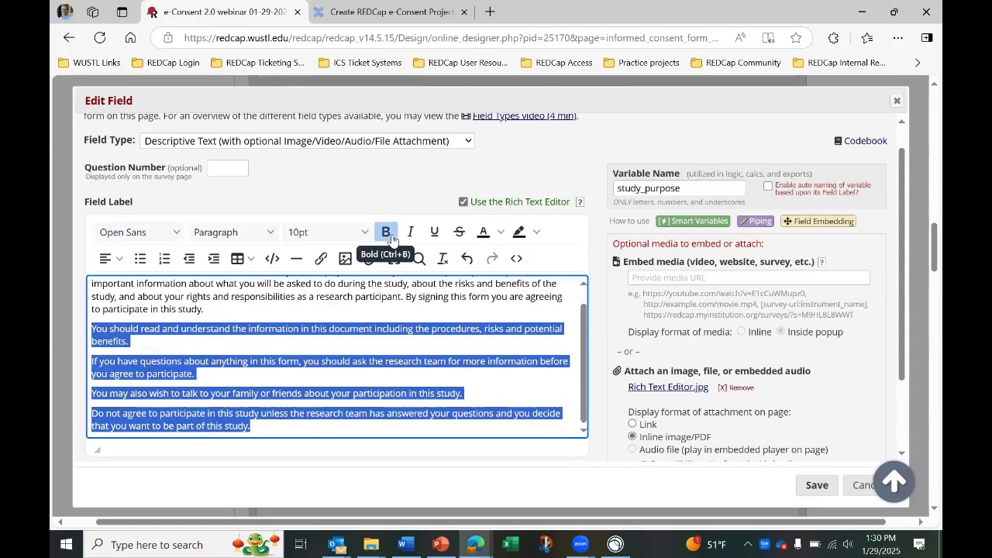
click(142, 265)
click(218, 374)
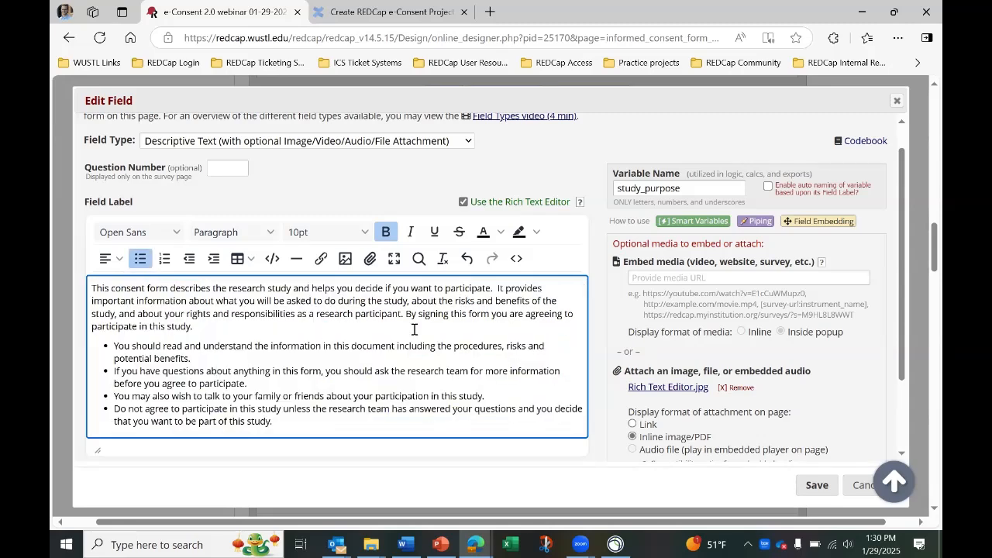
scroll(414, 329, down, 3)
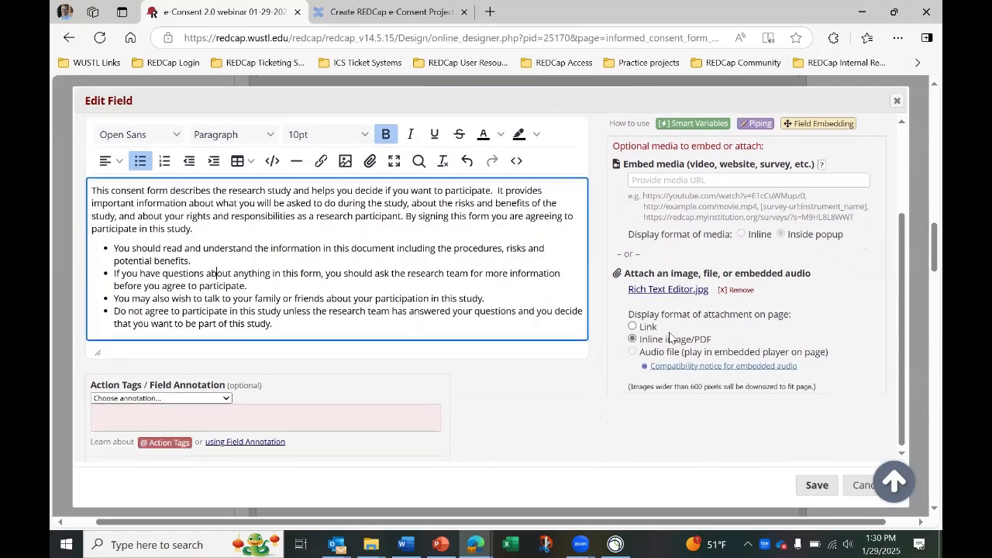
click(813, 484)
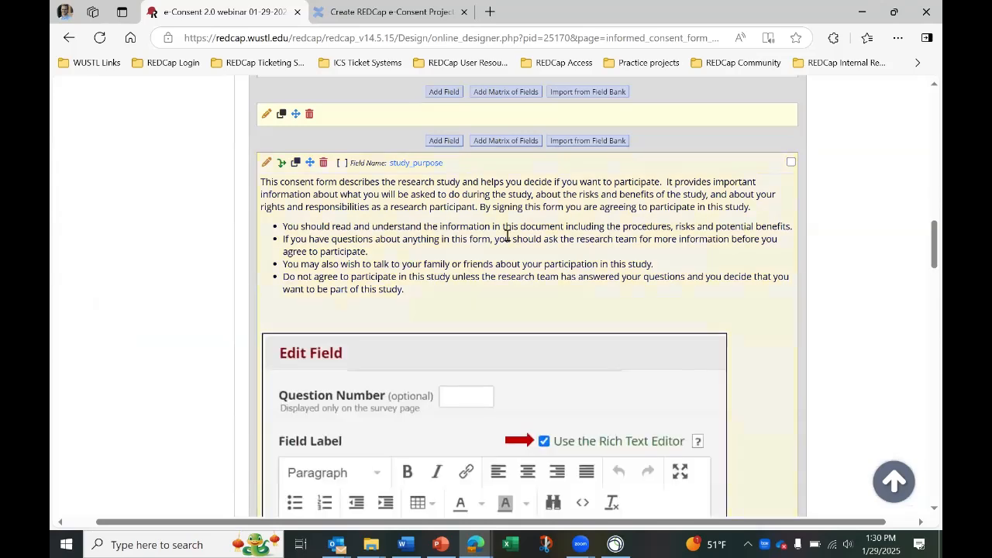
- Delete the Rich Text Editor.jpg attachment from the study_purpose field and save the field
click(266, 164)
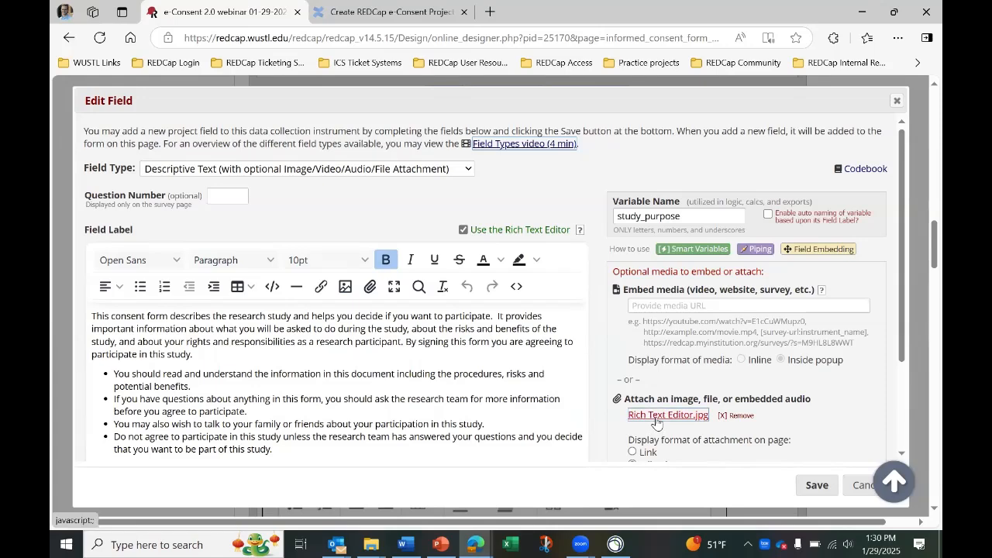
click(656, 416)
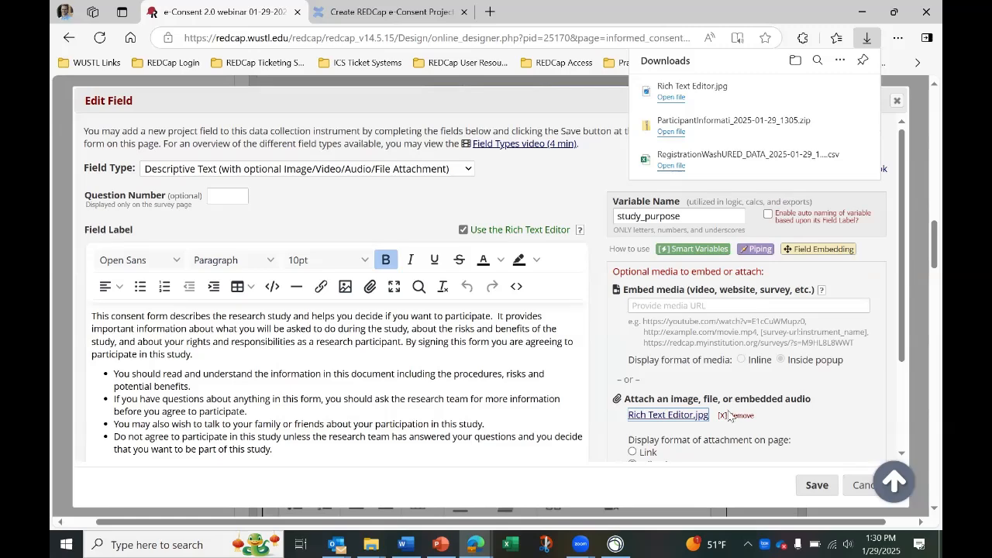
click(729, 416)
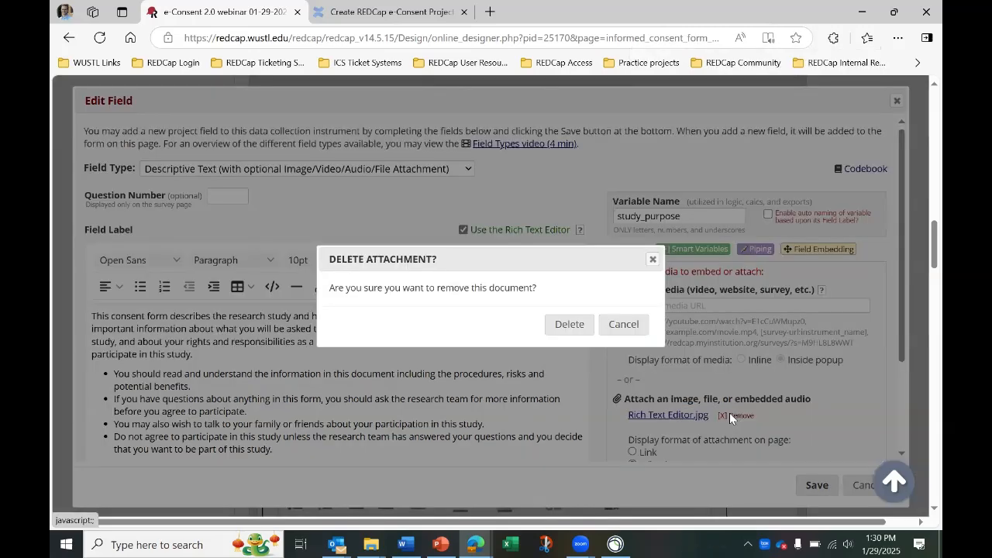
click(570, 325)
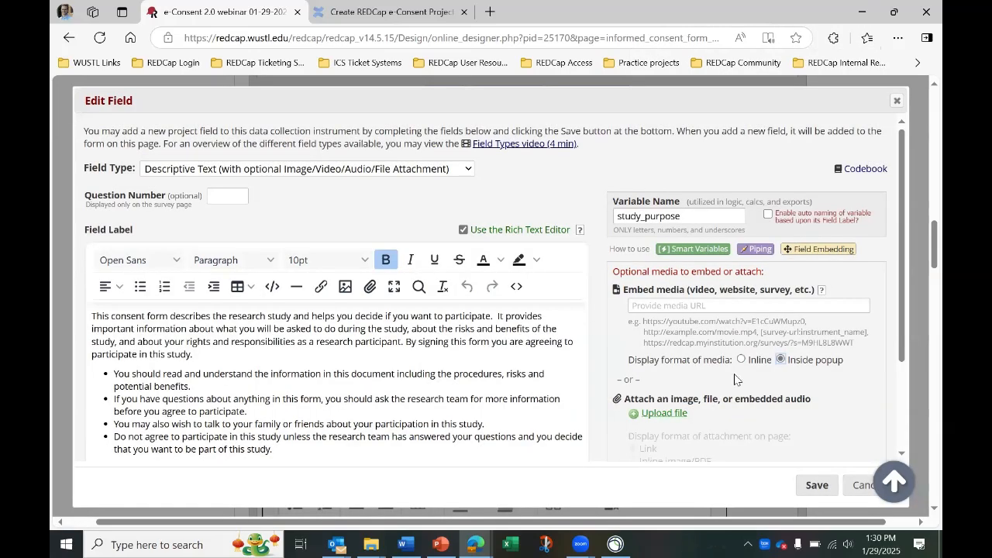
scroll(736, 380, down, 1)
click(811, 482)
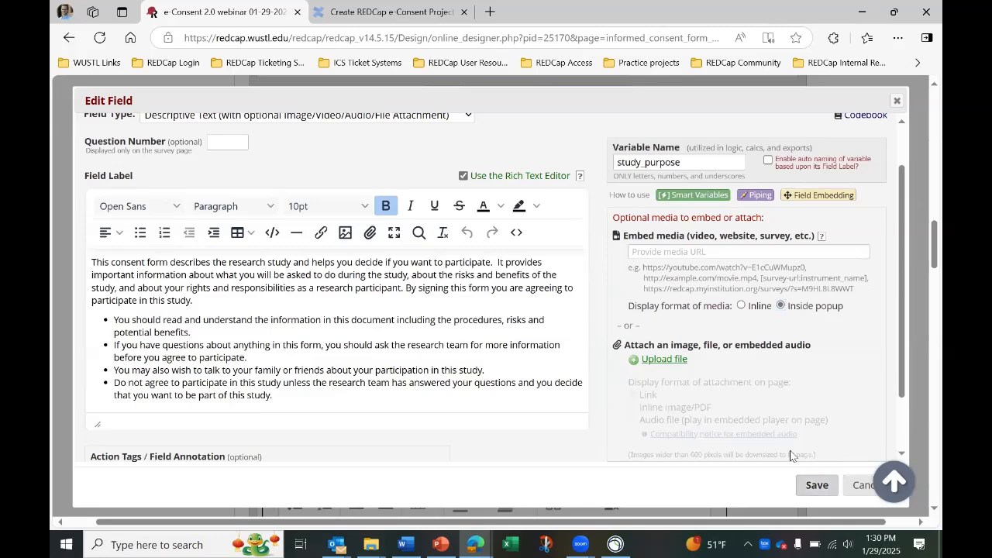
- Copy the Word text from "WHAT IS THE PURPOSE OF THIS STUDY?" through the heading "WHAT WILL HAPPEN DURING THIS STUDY?"
scroll(660, 241, up, 3)
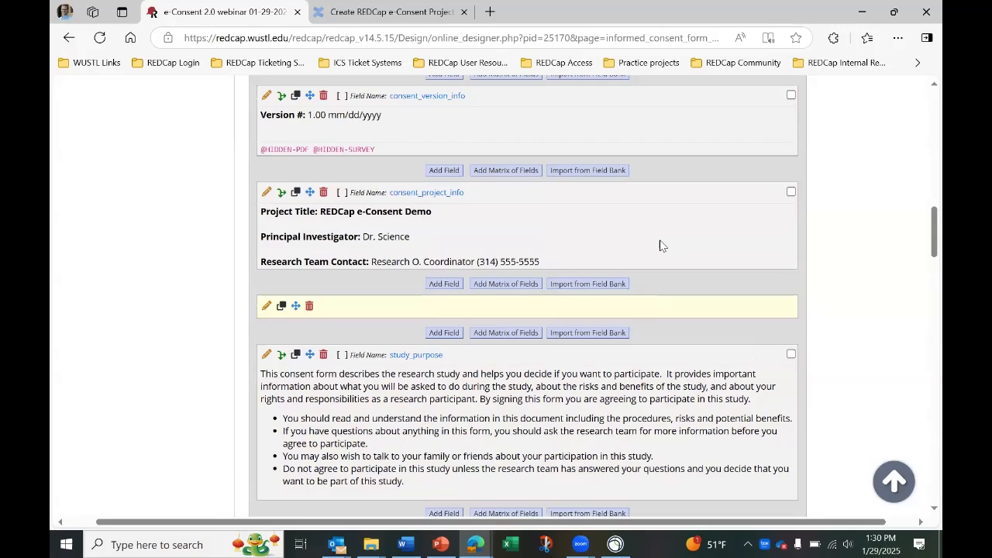
scroll(660, 245, up, 2)
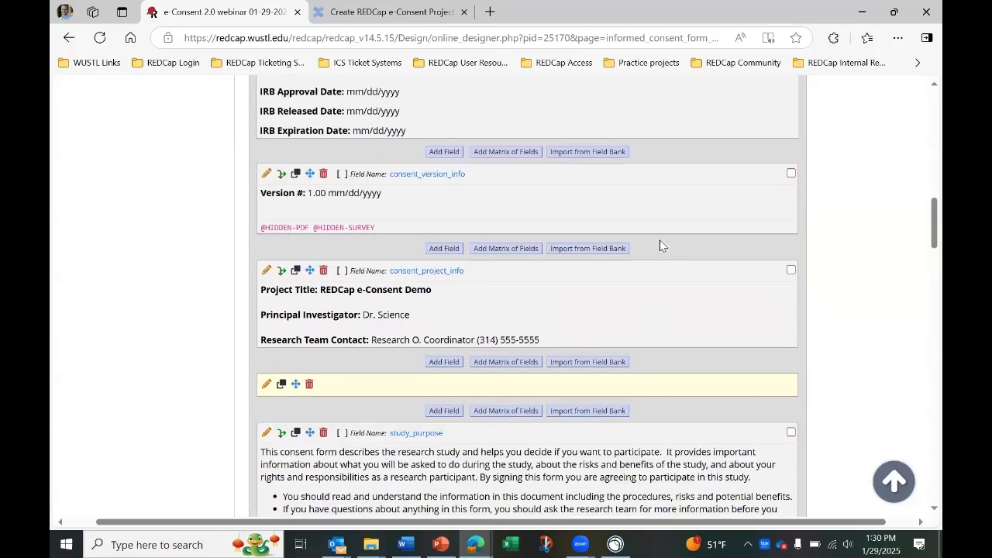
scroll(661, 246, down, 4)
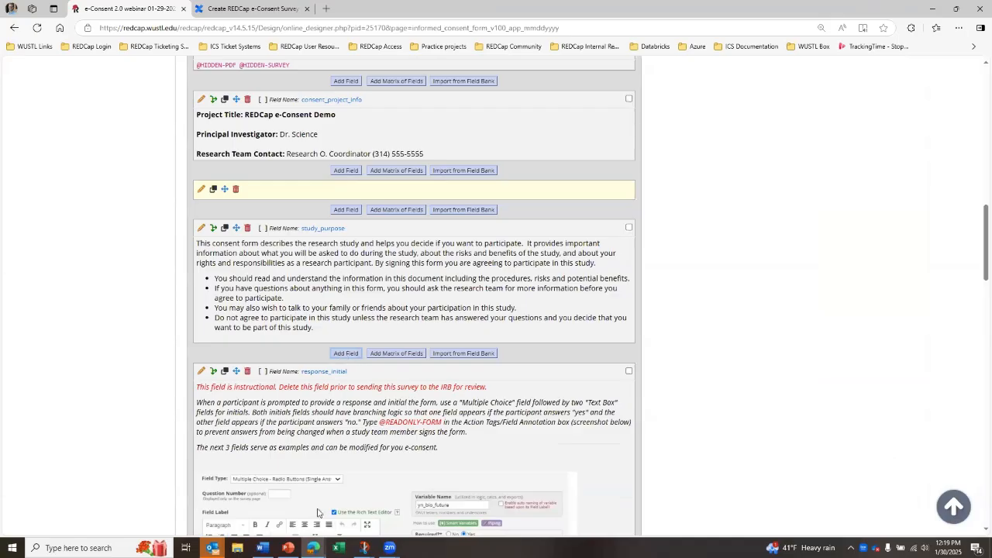
click(262, 547)
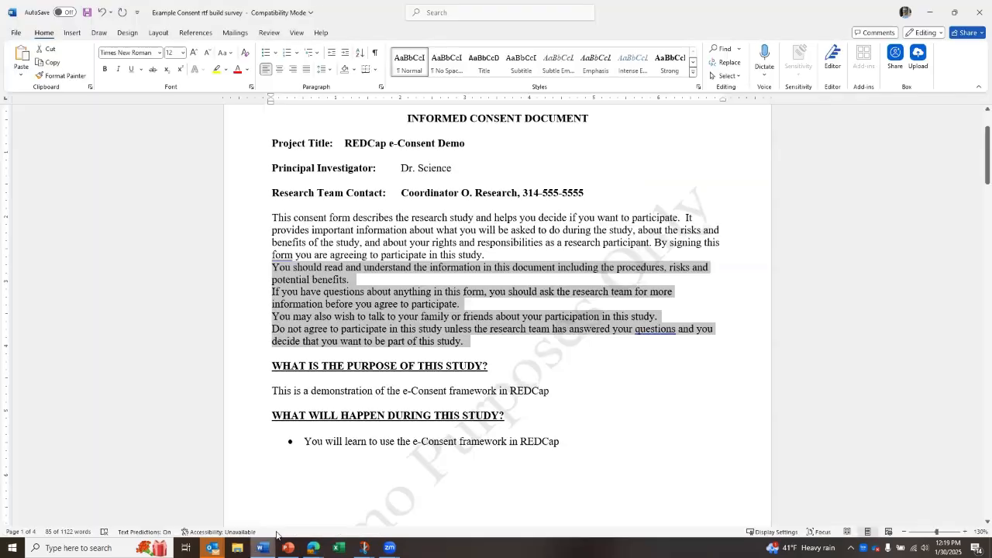
click(332, 382)
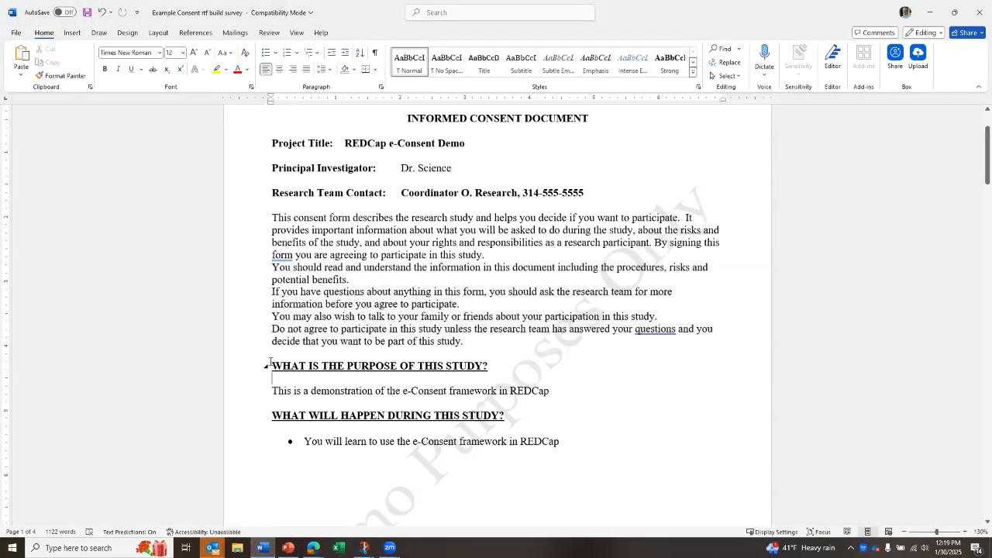
drag(289, 369, 507, 416)
key(ctrl+c)
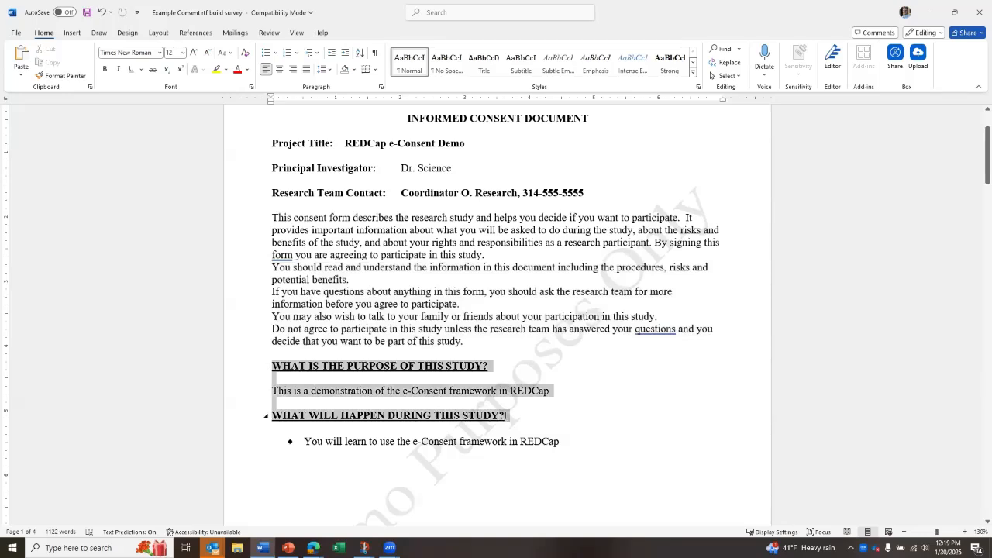
right_click(362, 409)
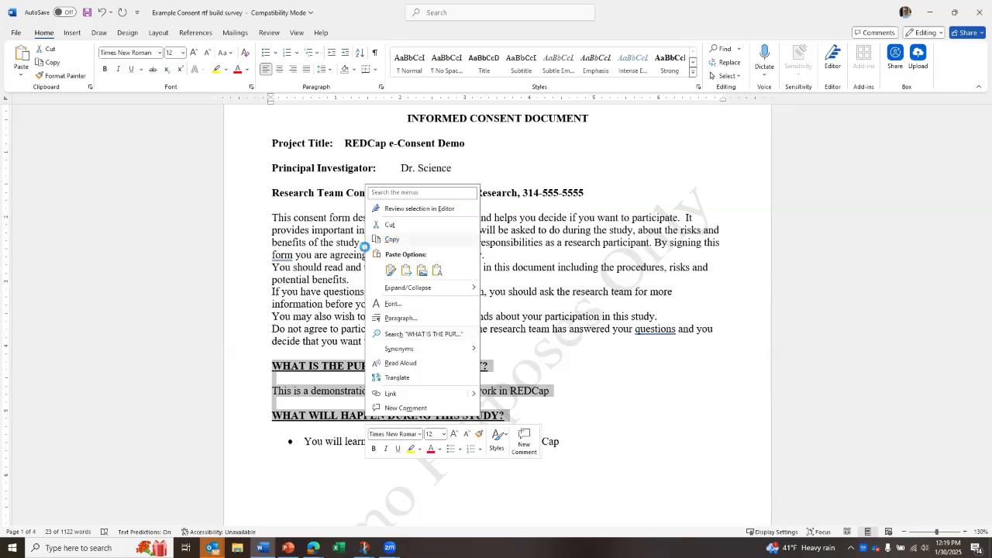
click(391, 239)
- Start a new Descriptive Text field below study_purpose in REDCap, enable its rich text editor, and paste the copied sections as the label
mouse_move(313, 547)
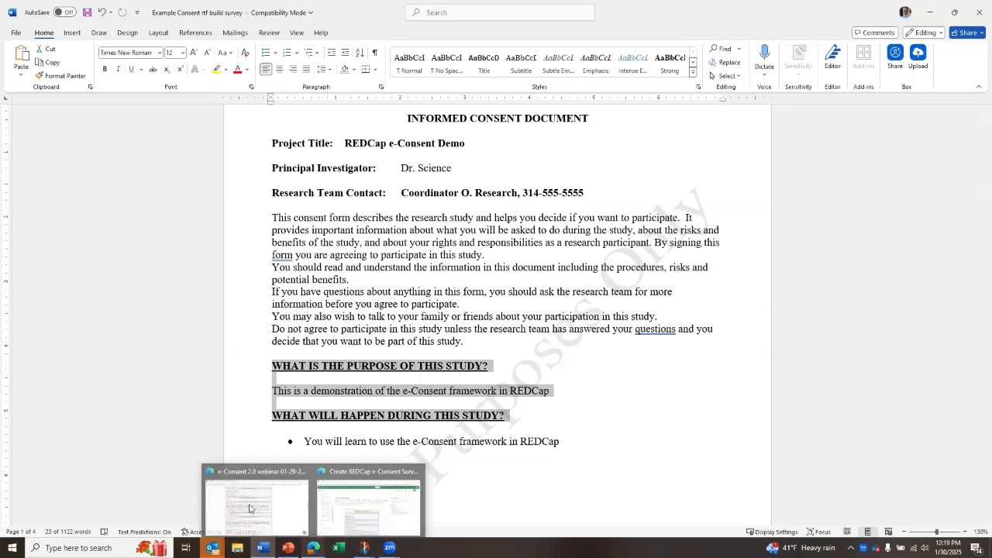
click(249, 508)
click(334, 352)
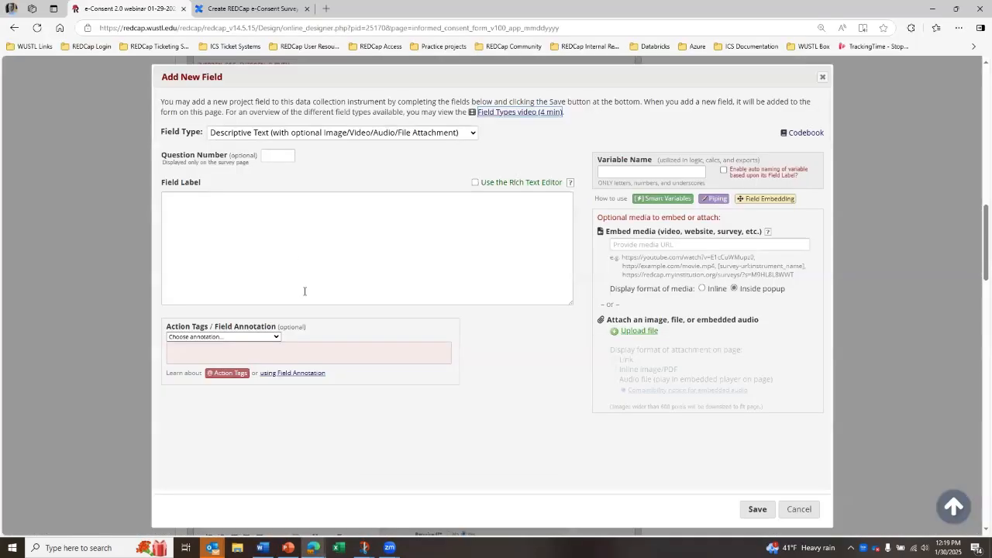
click(474, 183)
click(365, 261)
key(ctrl+v)
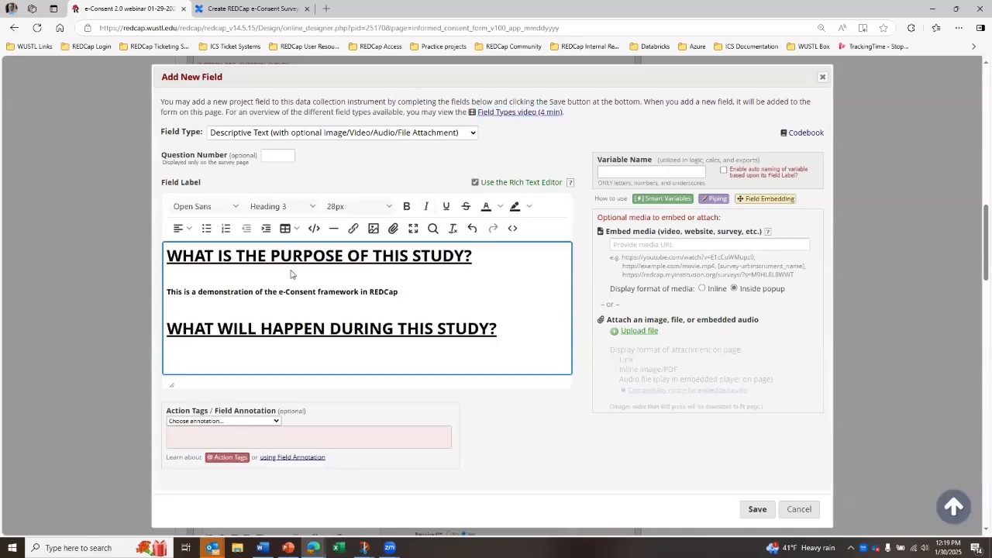
- Format the heading "WHAT IS THE PURPOSE OF THIS STUDY?" as Paragraph with a 12pt font size
drag(483, 263, 166, 254)
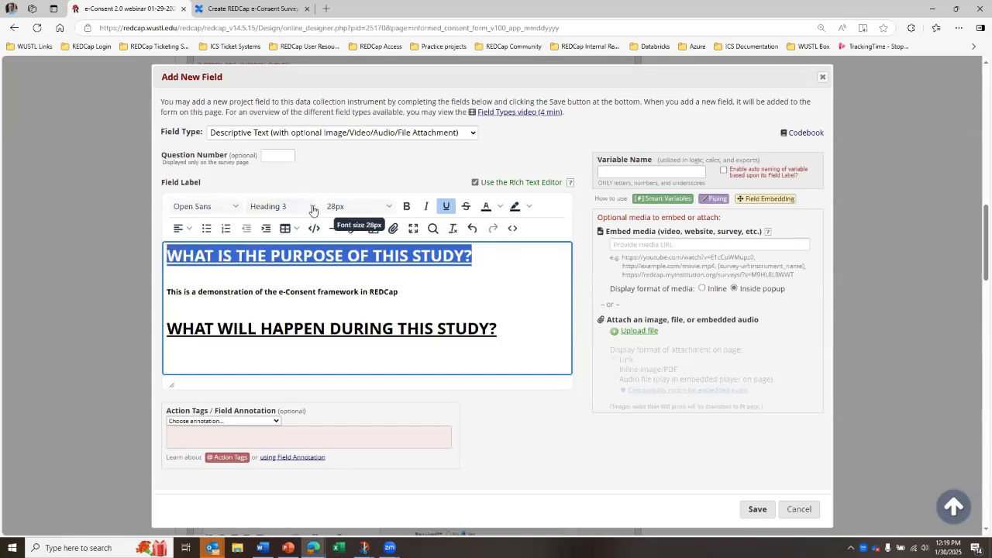
click(286, 206)
click(292, 225)
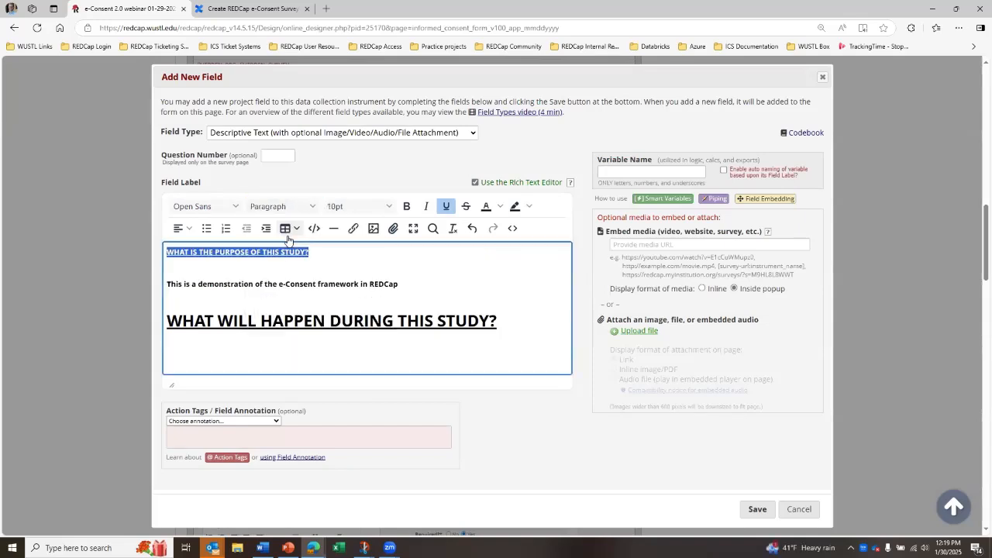
click(380, 208)
click(357, 263)
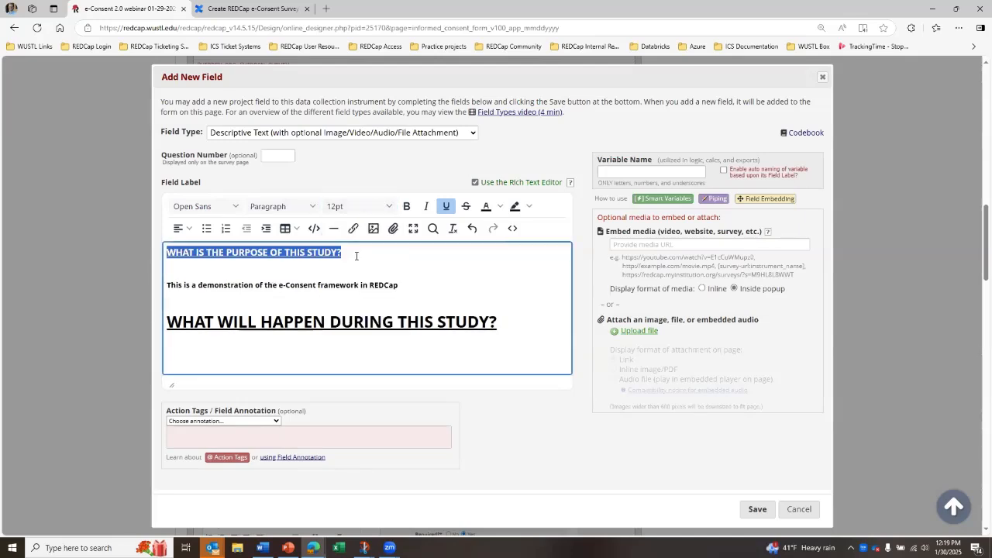
- Remove the blank line below the "WHAT IS THE PURPOSE OF THIS STUDY?" heading and unbold the demonstration sentence under it
click(370, 270)
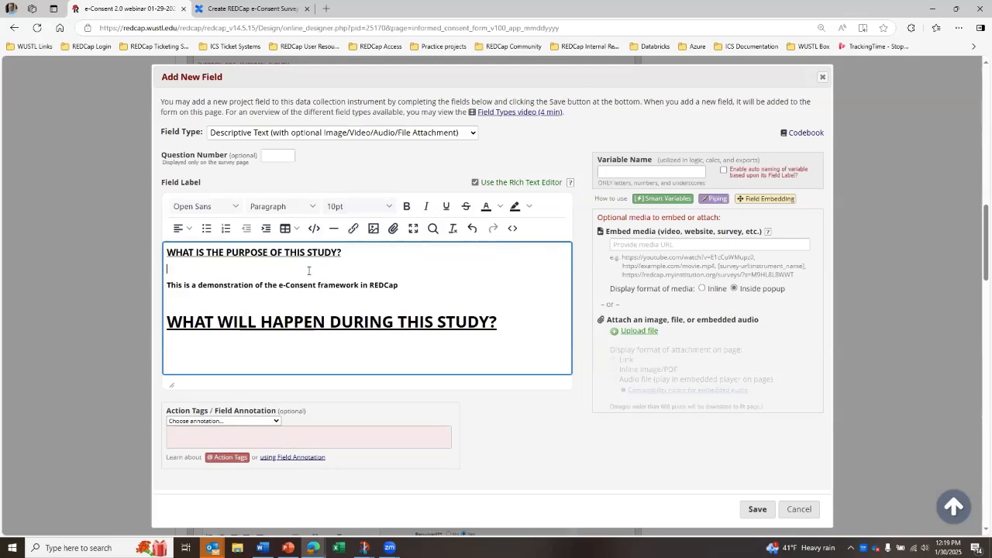
key(Delete)
drag(405, 272, 122, 259)
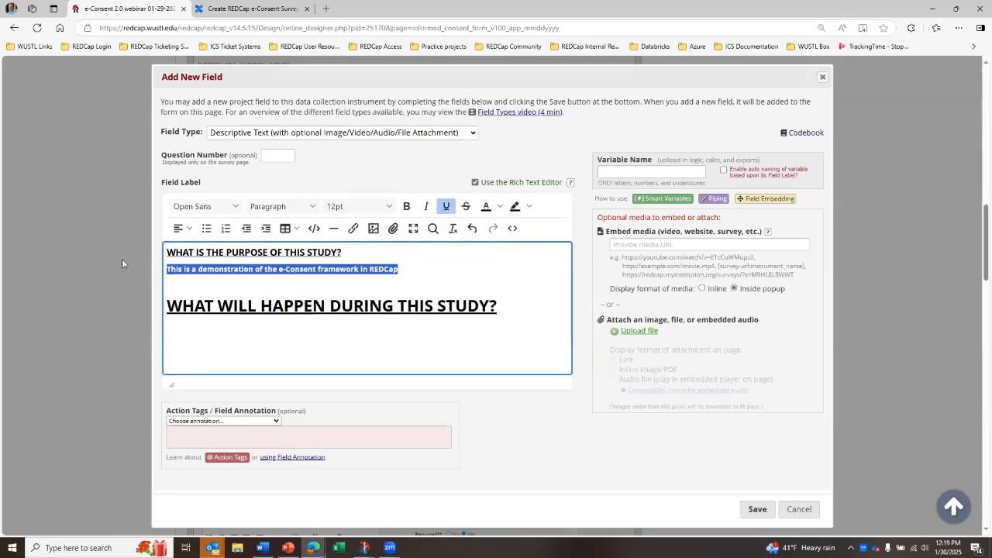
key(ctrl+b)
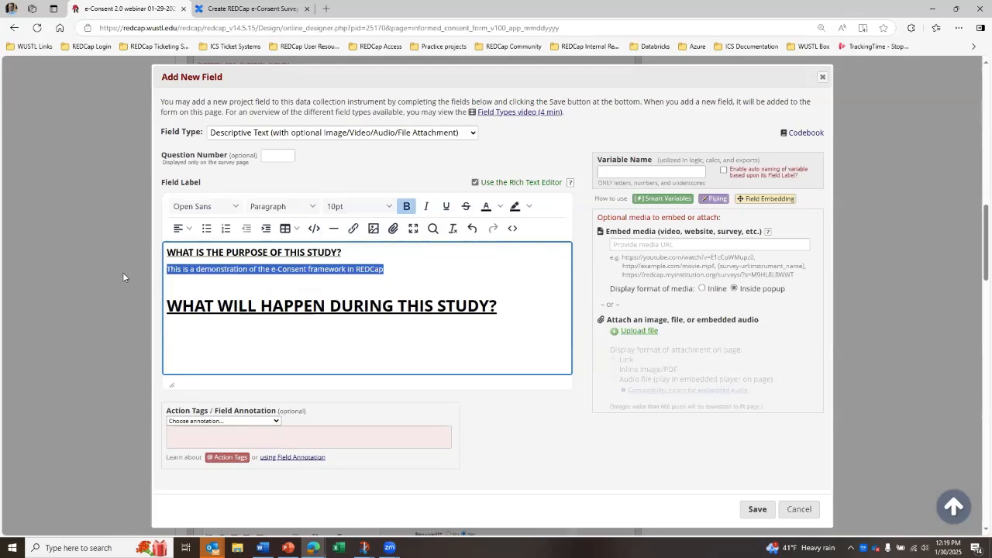
- Set the heading "WHAT WILL HAPPEN DURING THIS STUDY?" to 12pt and add a new 10pt line below it
click(312, 305)
drag(505, 308, 157, 314)
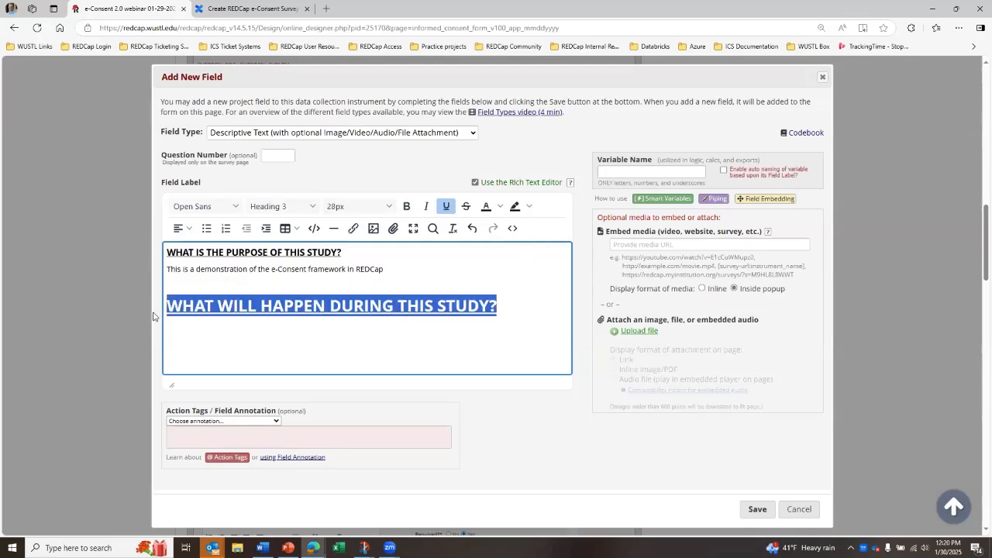
click(341, 207)
click(344, 260)
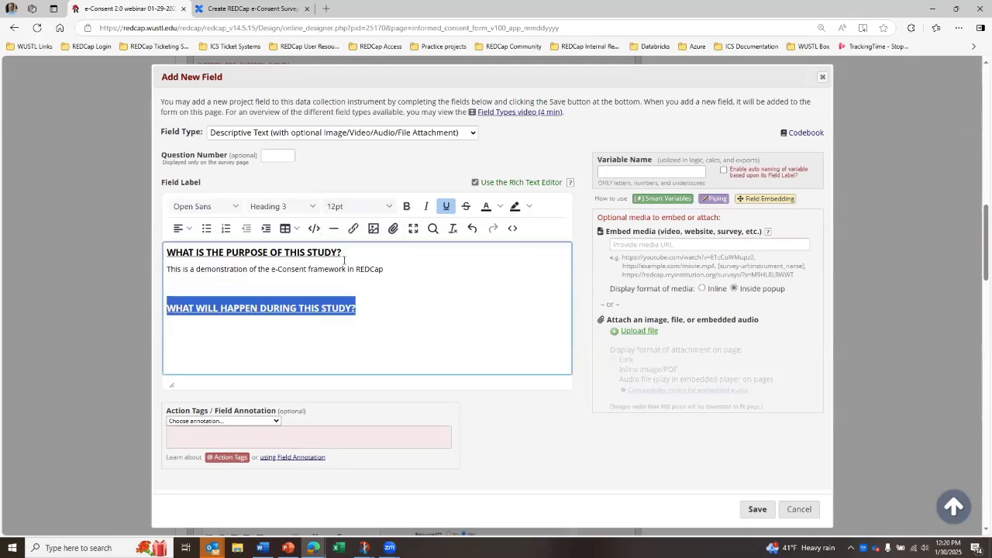
click(380, 305)
key(Return)
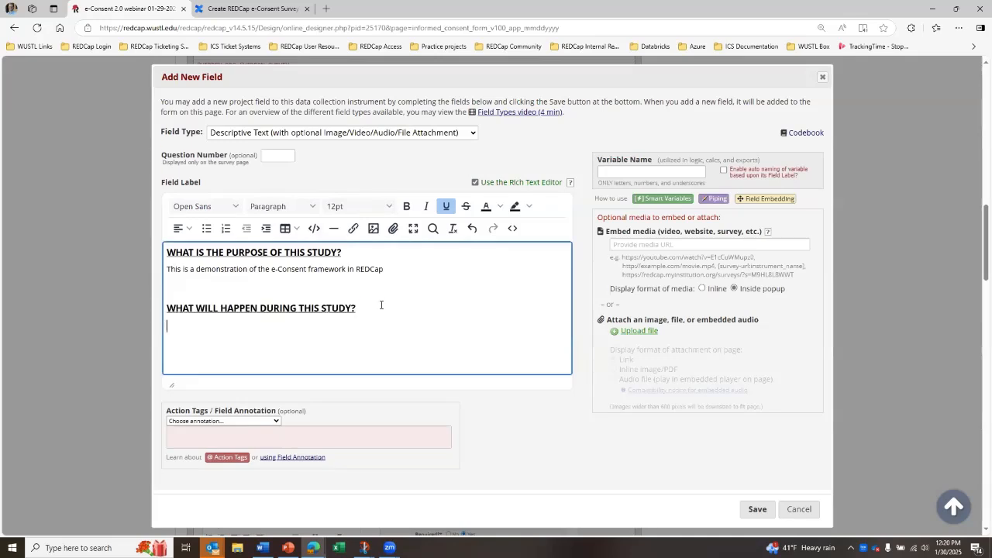
click(362, 206)
click(377, 245)
- Switch to Word, copy "You will learn to use the e-Consent framework in REDCap", and remove its bullet and indent
click(262, 548)
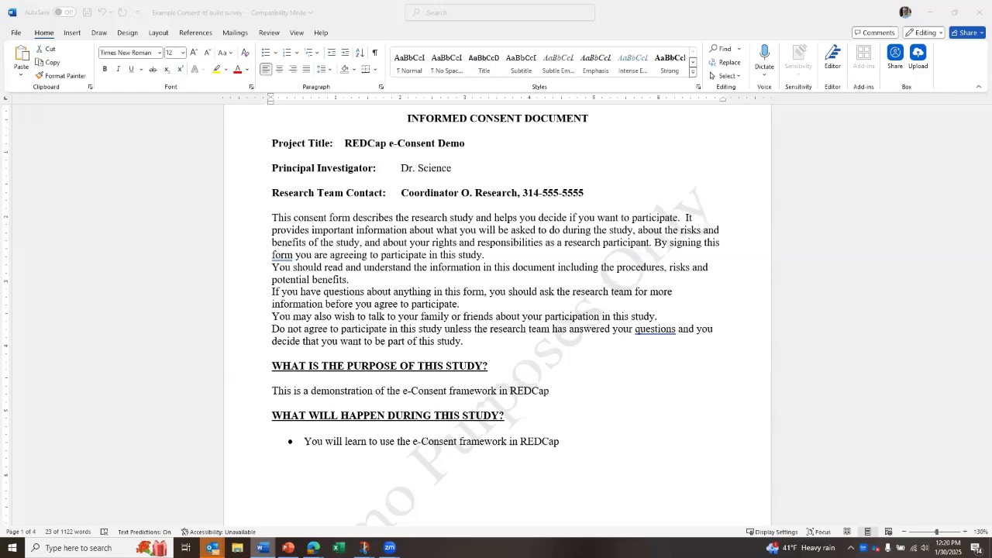
click(533, 430)
drag(561, 442, 302, 442)
key(ctrl+c)
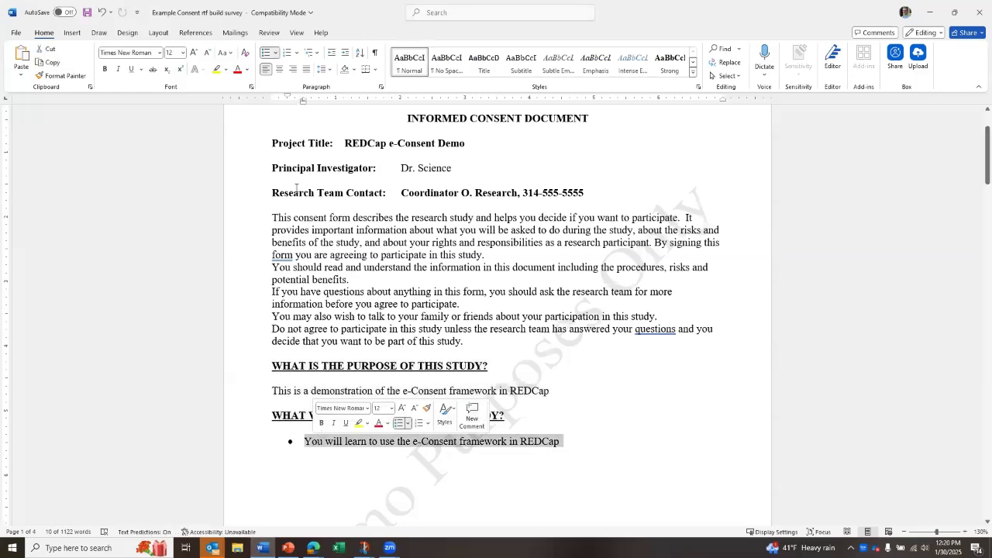
click(268, 53)
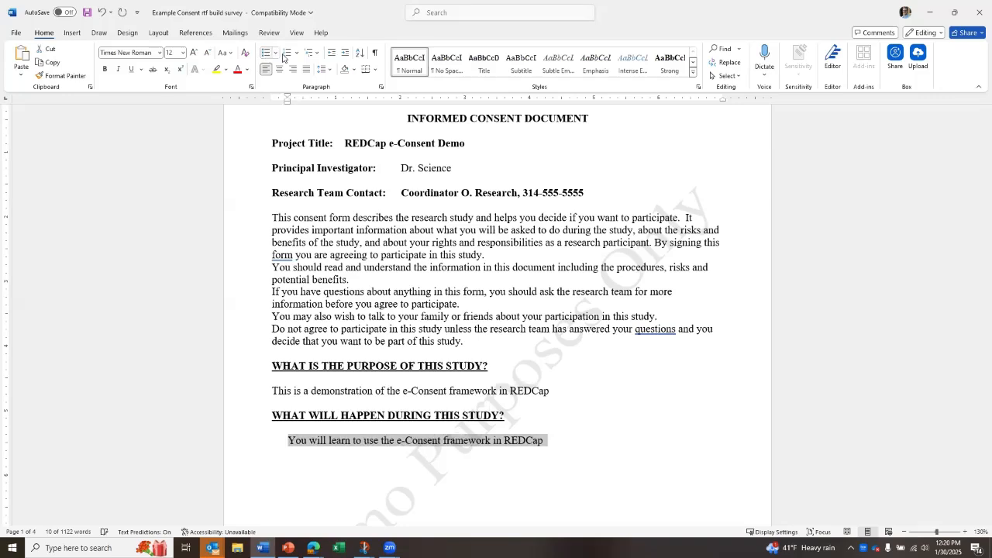
click(331, 54)
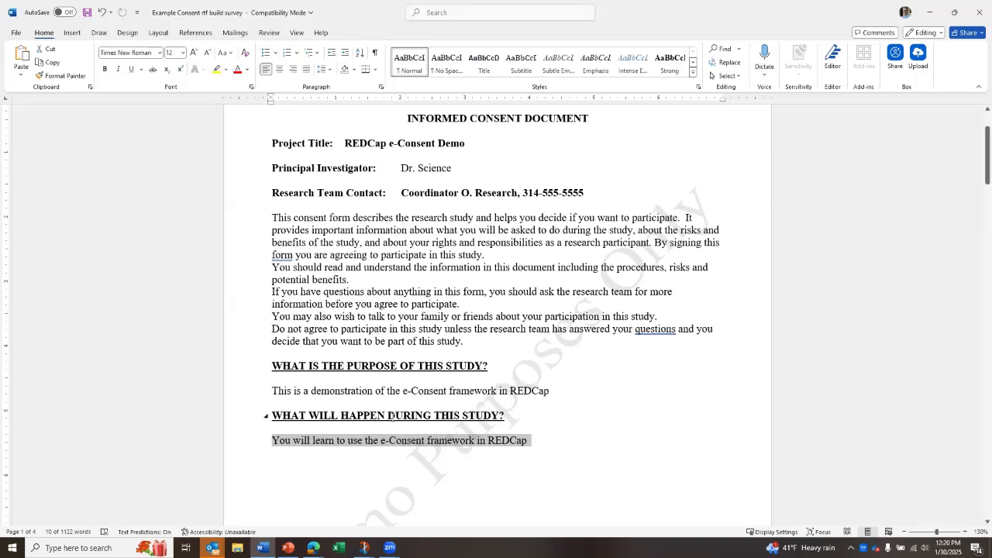
- Switch to REDCap, paste the copied sentence below the "WHAT WILL HAPPEN DURING THIS STUDY?" heading, and remove its bold formatting
key(alt+Tab)
key(ctrl+v)
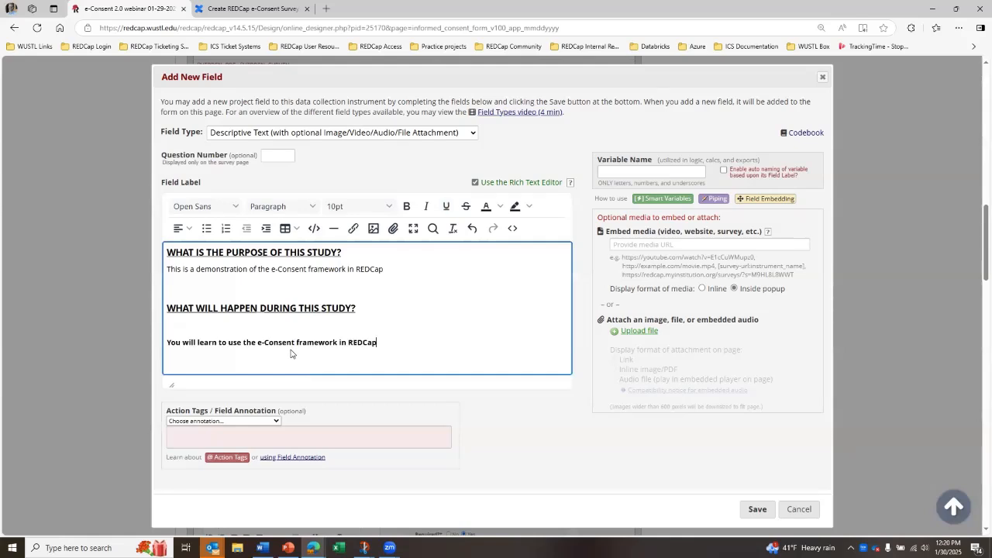
drag(378, 342, 161, 351)
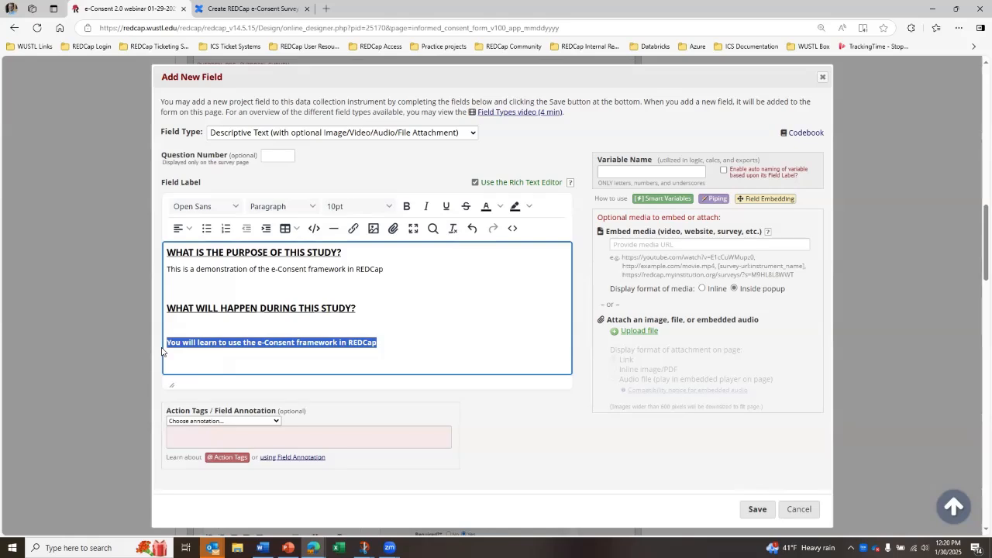
key(ctrl+b)
click(161, 351)
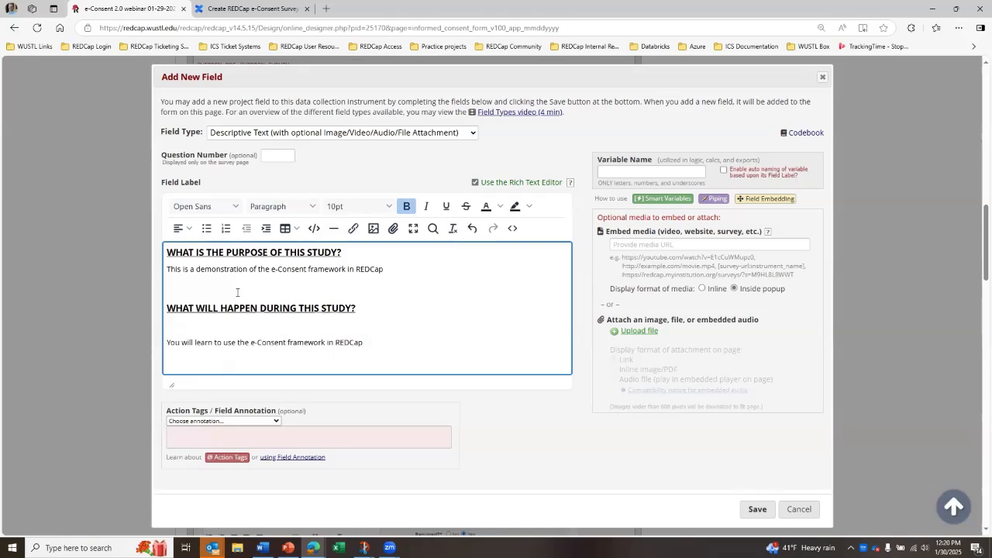
- Format the "You will learn" sentence as a bullet and delete the blank lines above it and above its heading
click(206, 228)
click(191, 323)
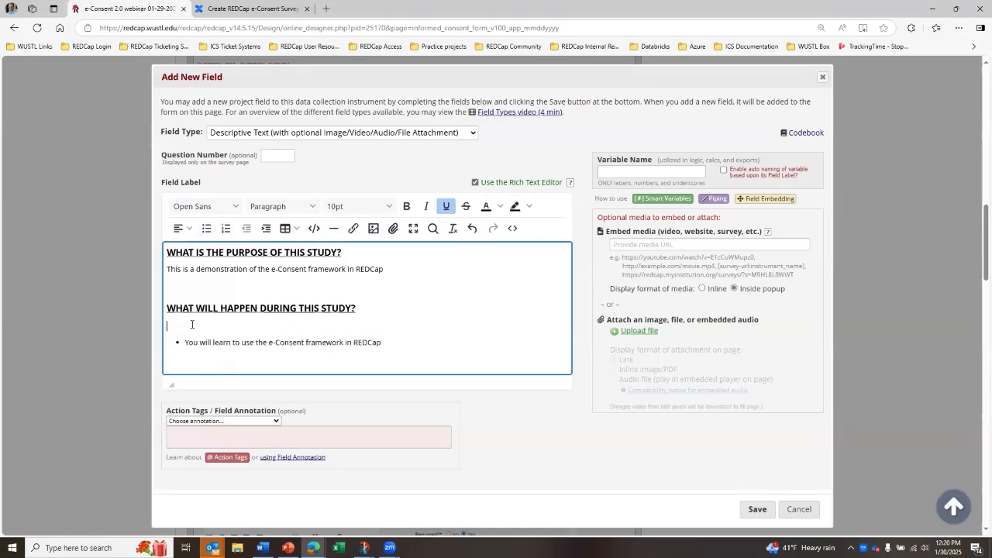
key(Delete)
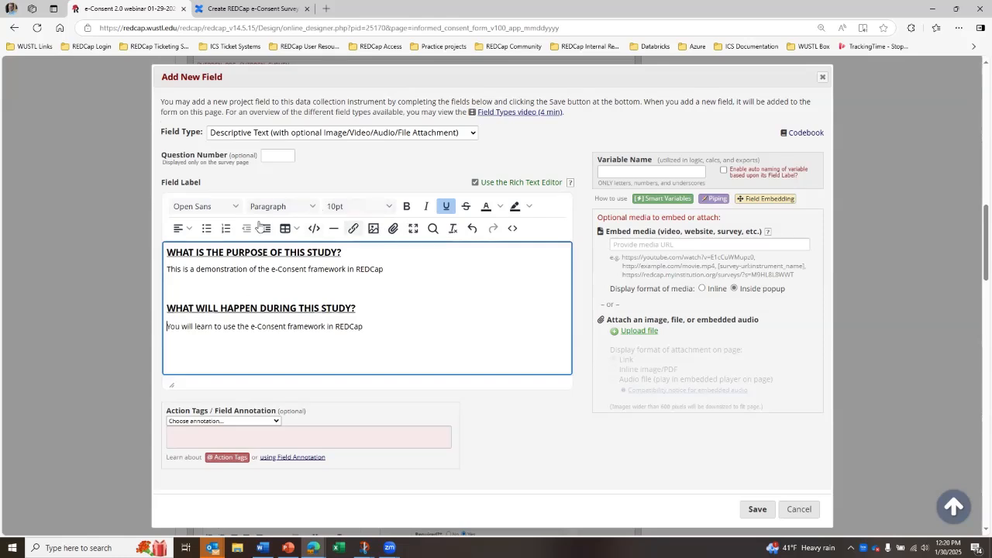
click(206, 228)
click(282, 354)
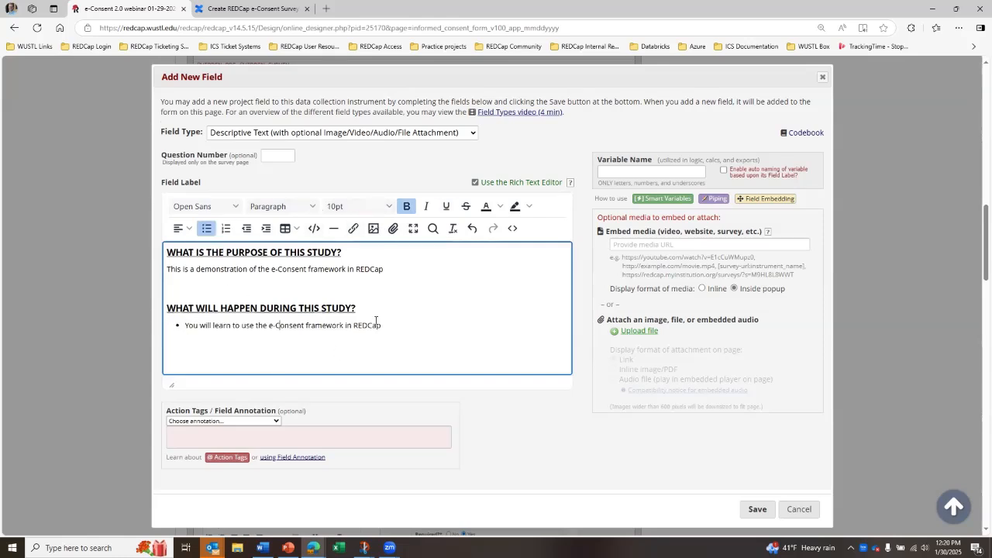
click(263, 280)
key(Delete)
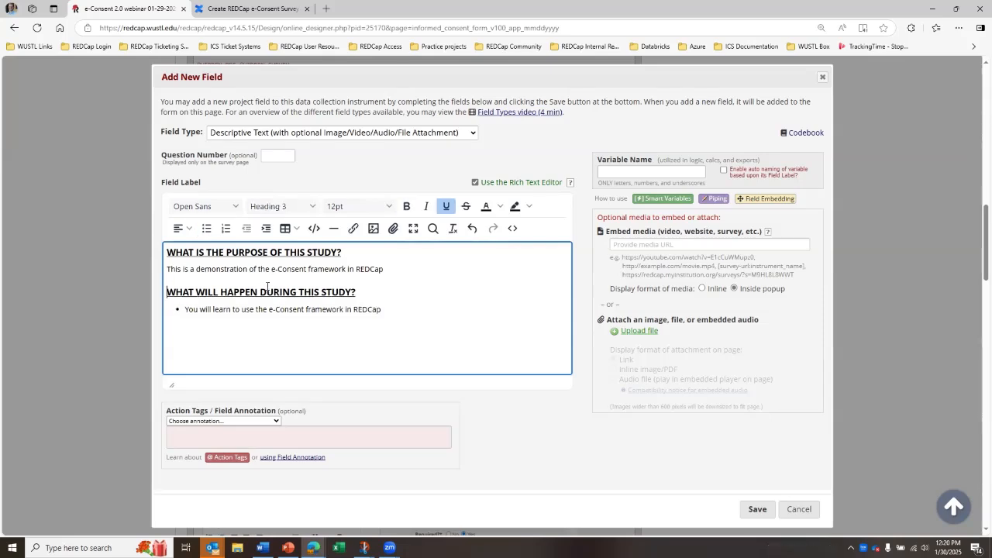
- Set the new field's variable name to study_purpose1 and save the field
click(757, 509)
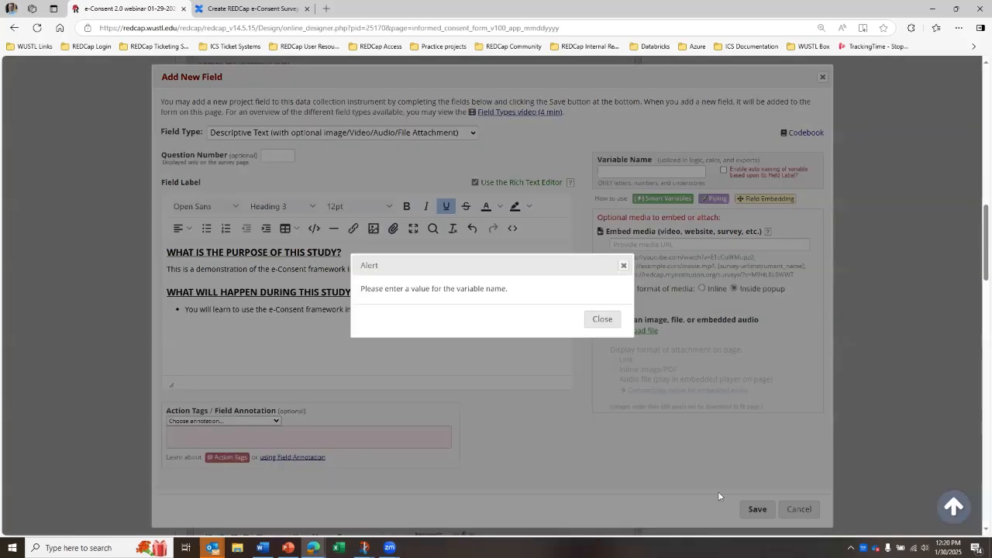
click(604, 320)
click(633, 172)
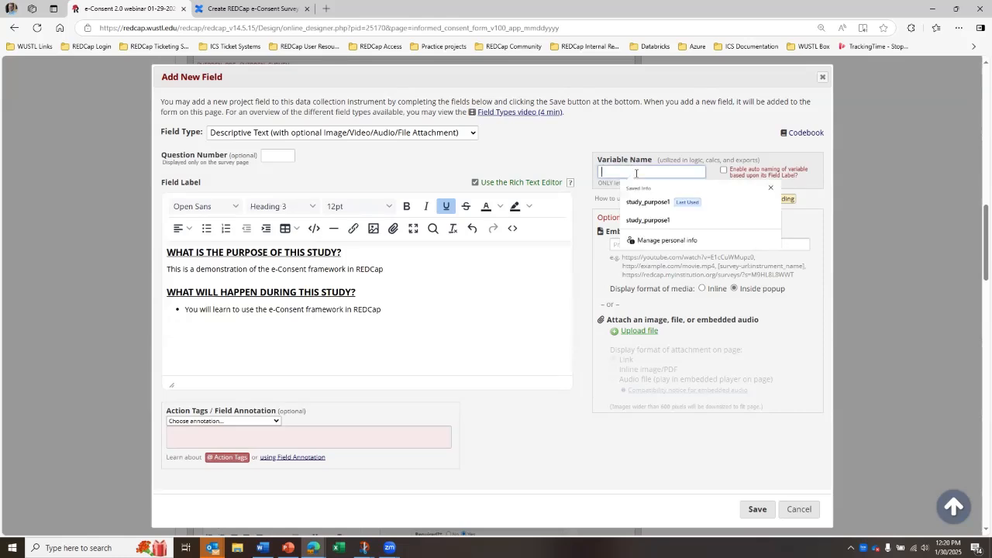
text(st)
key(BackSpace)
key(BackSpace)
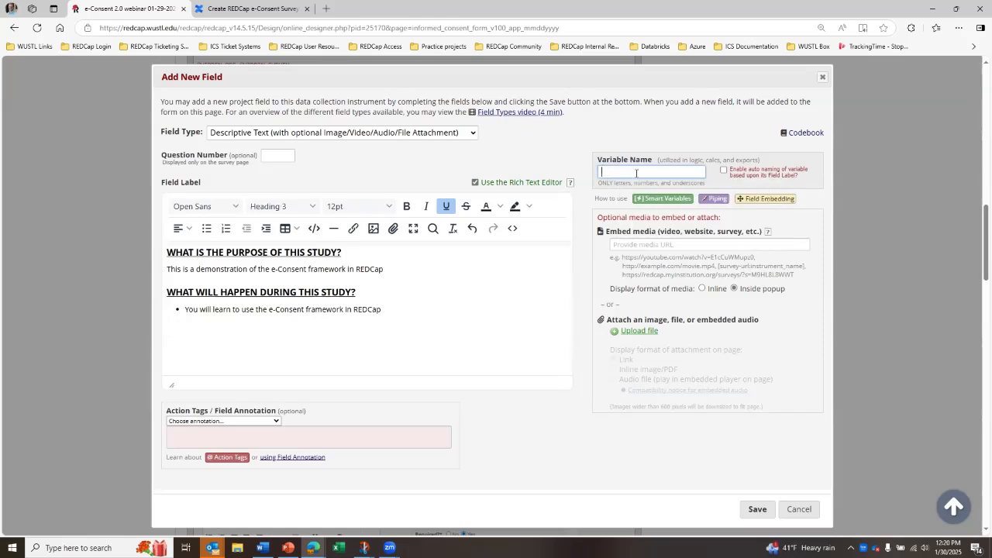
text(study_purpose1)
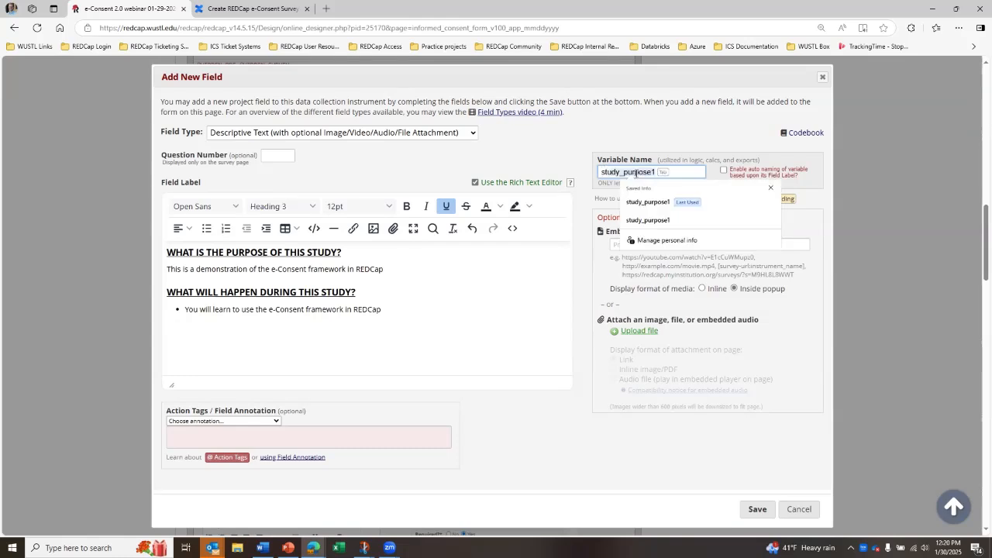
click(652, 202)
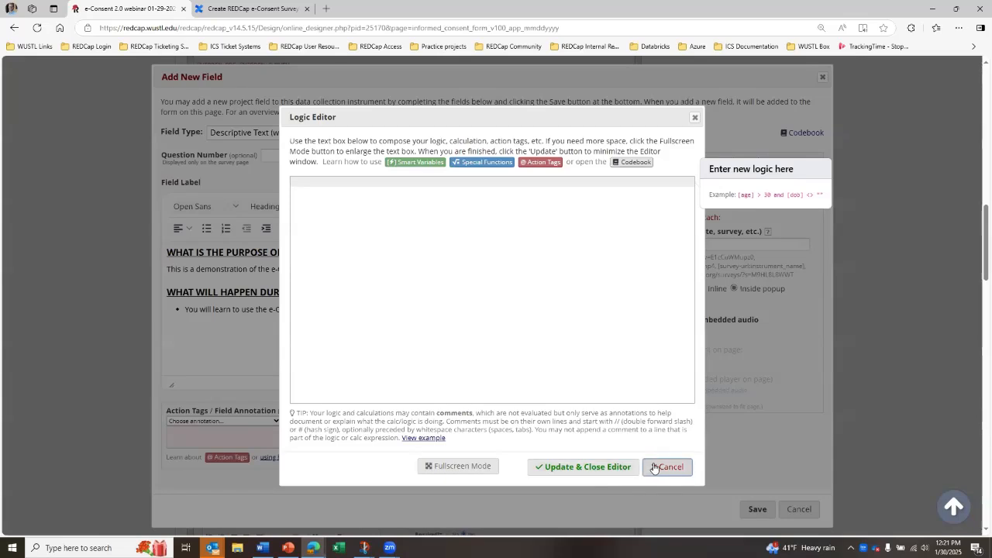
click(656, 467)
click(528, 289)
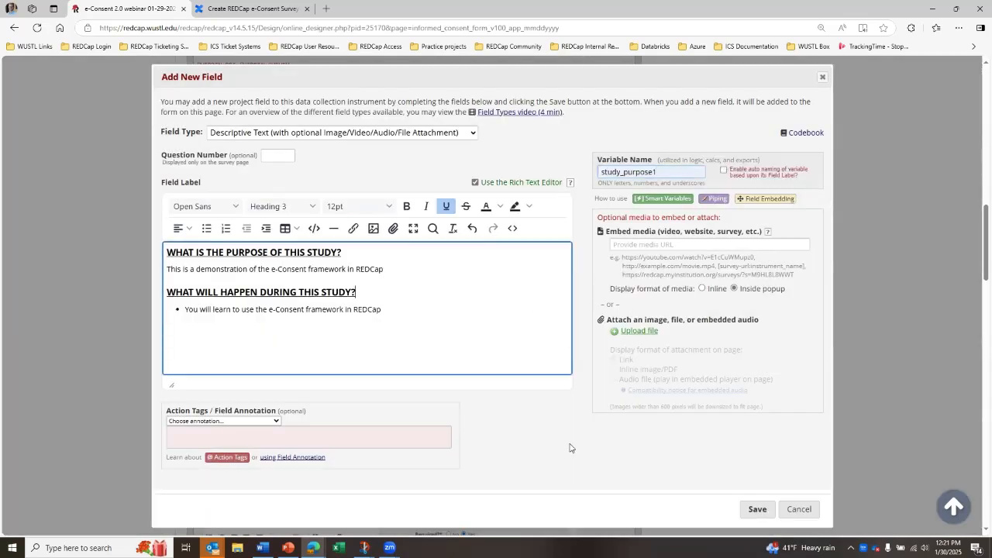
click(753, 509)
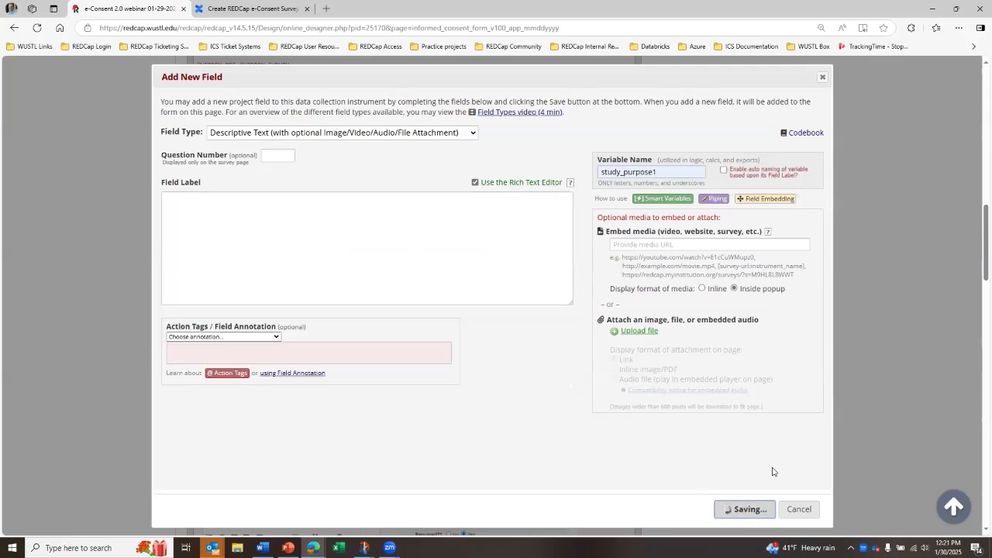
- Move the blank section header from above study_purpose to directly below study_purpose1
scroll(784, 463, up, 3)
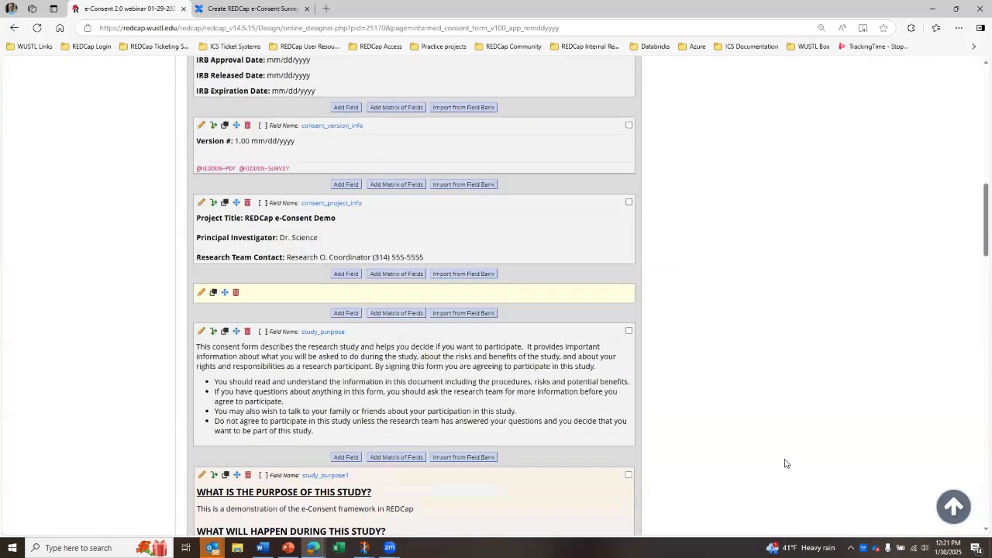
scroll(784, 463, down, 3)
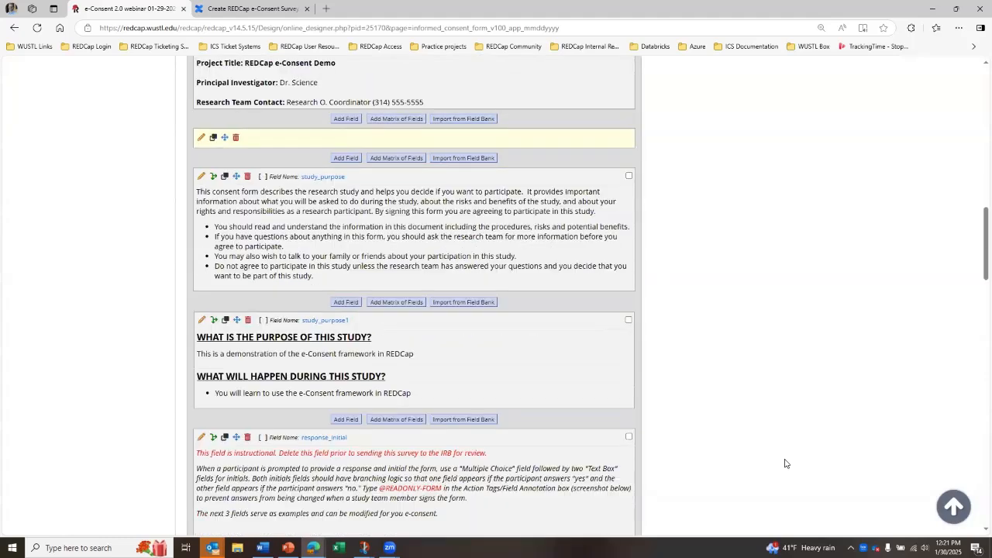
scroll(784, 464, up, 1)
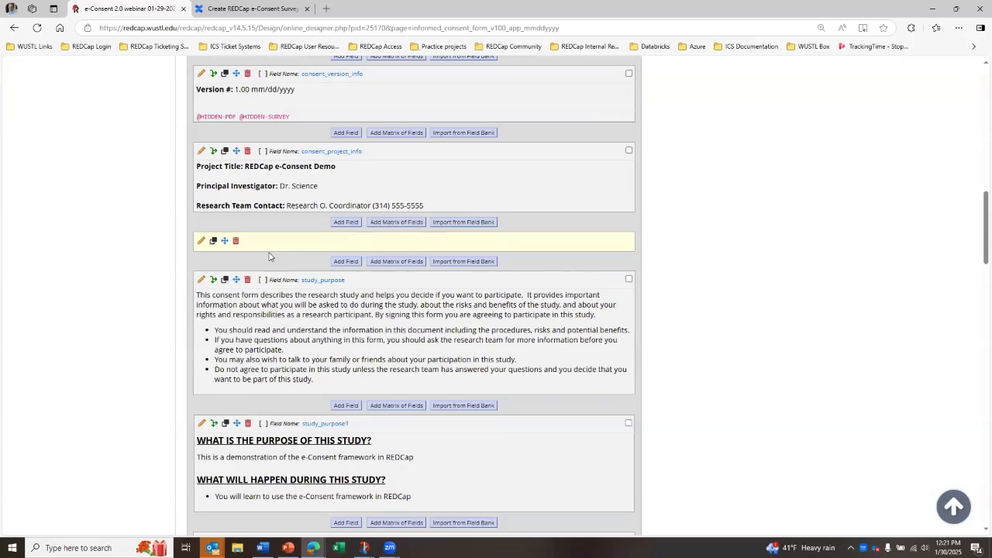
scroll(270, 256, up, 3)
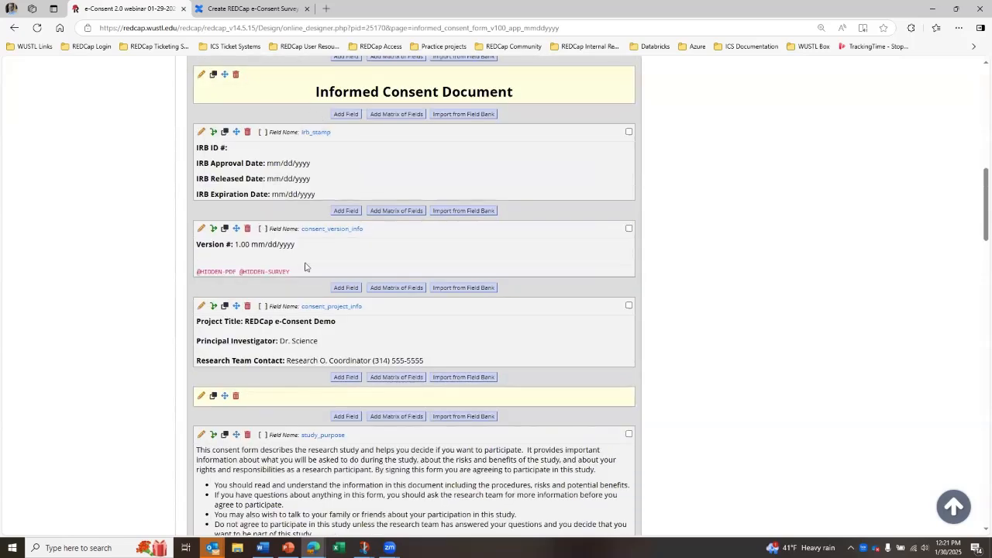
scroll(304, 371, down, 1)
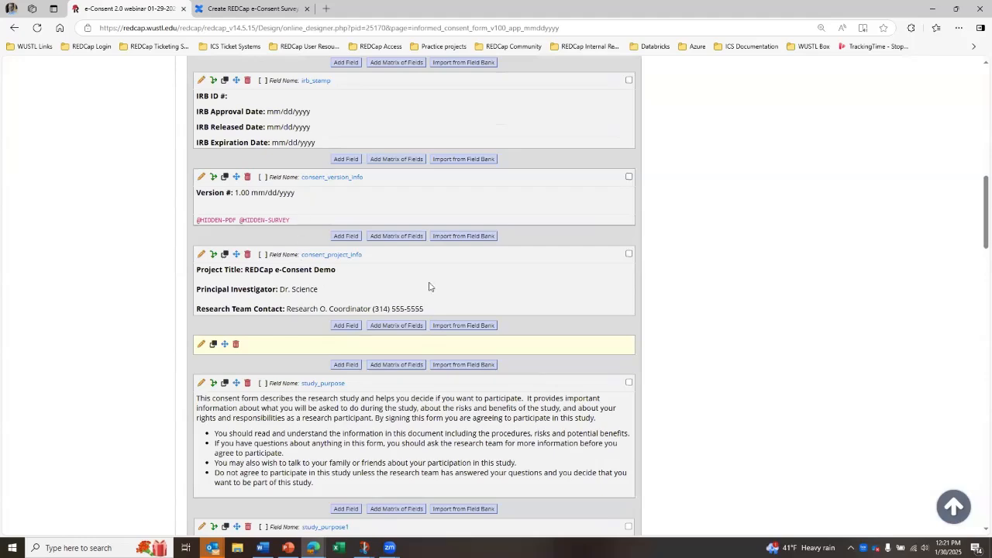
scroll(329, 285, down, 2)
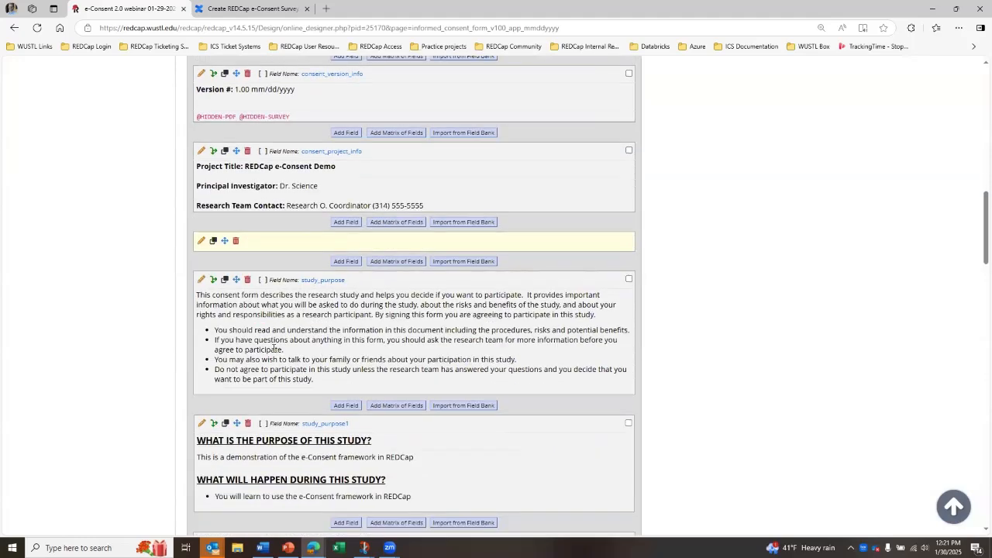
scroll(269, 339, down, 2)
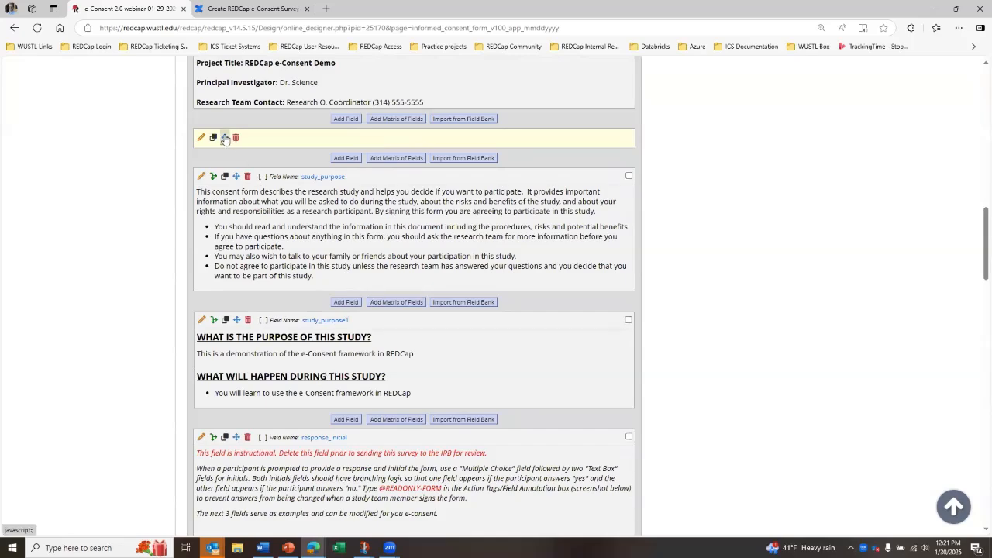
drag(224, 137, 214, 407)
scroll(500, 421, up, 3)
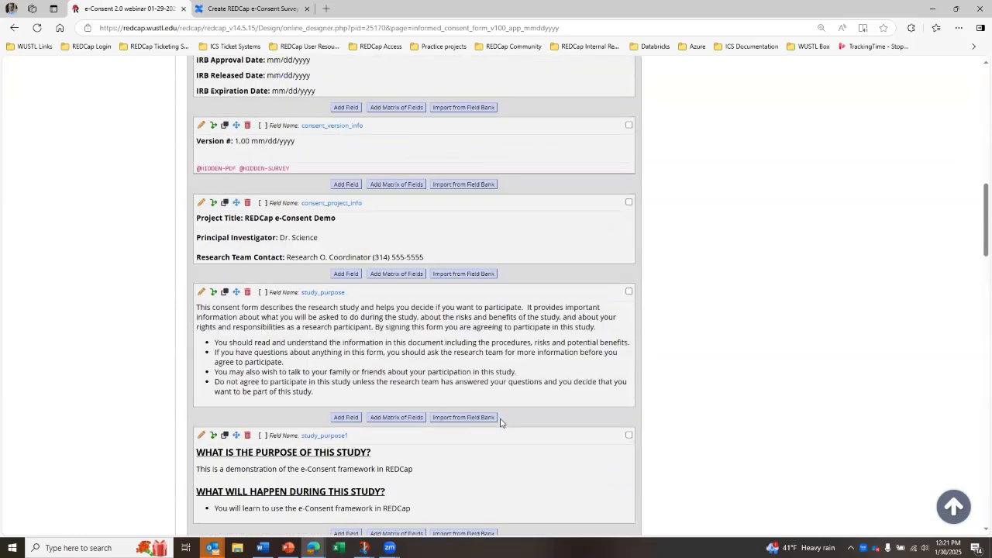
scroll(502, 423, up, 2)
scroll(502, 423, down, 2)
- Switch to the Word consent document and look for the content that follows the "WHAT WILL HAPPEN DURING THIS STUDY?" section
click(263, 548)
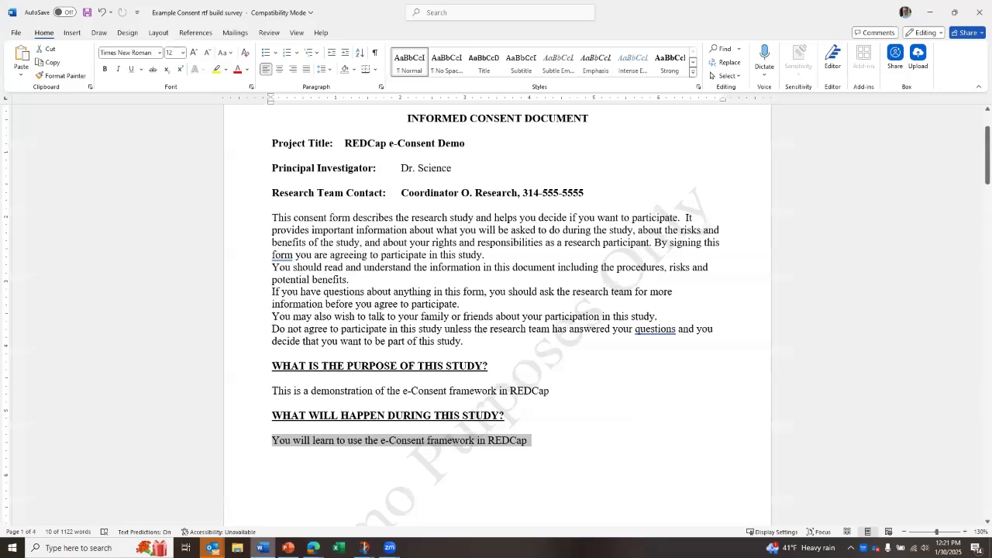
click(648, 440)
scroll(645, 439, up, 1)
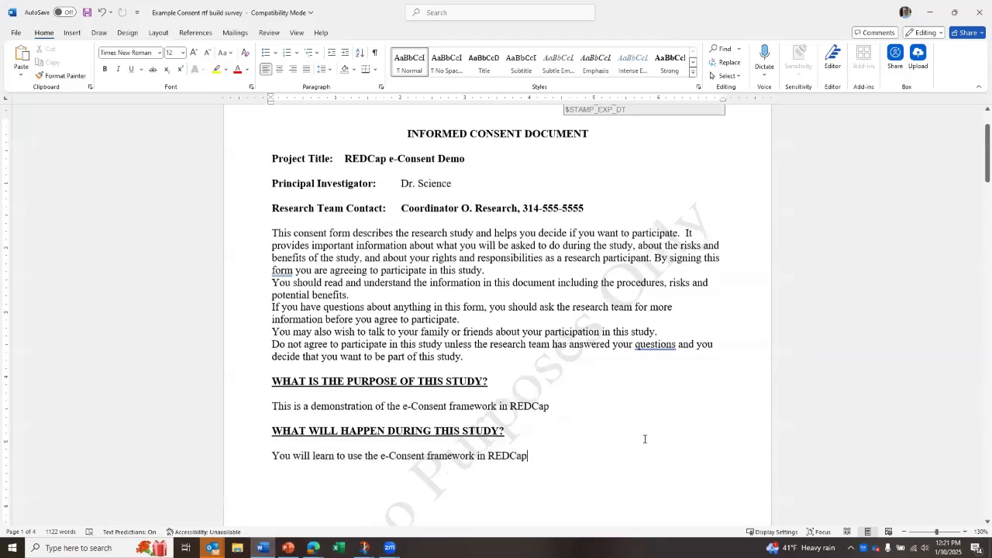
scroll(645, 439, up, 1)
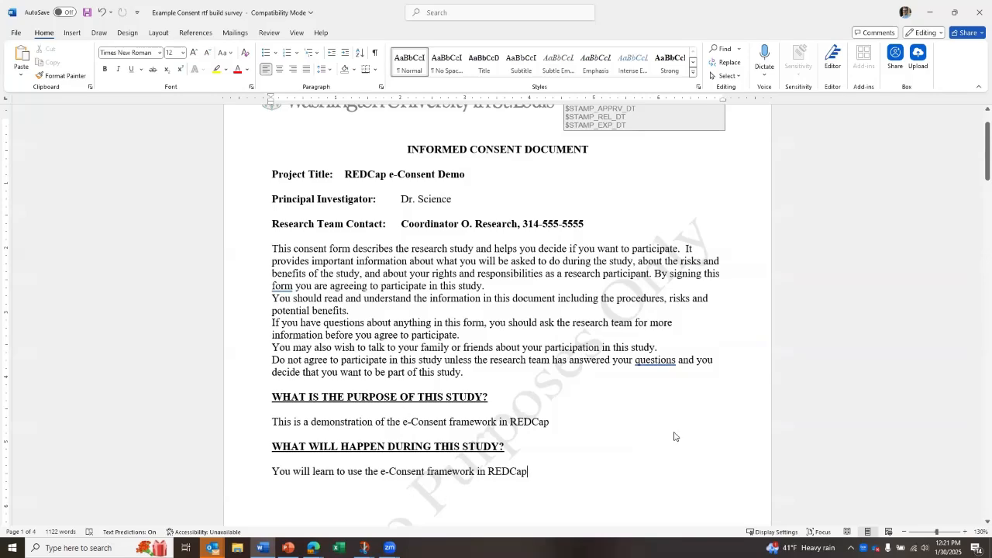
scroll(638, 410, down, 5)
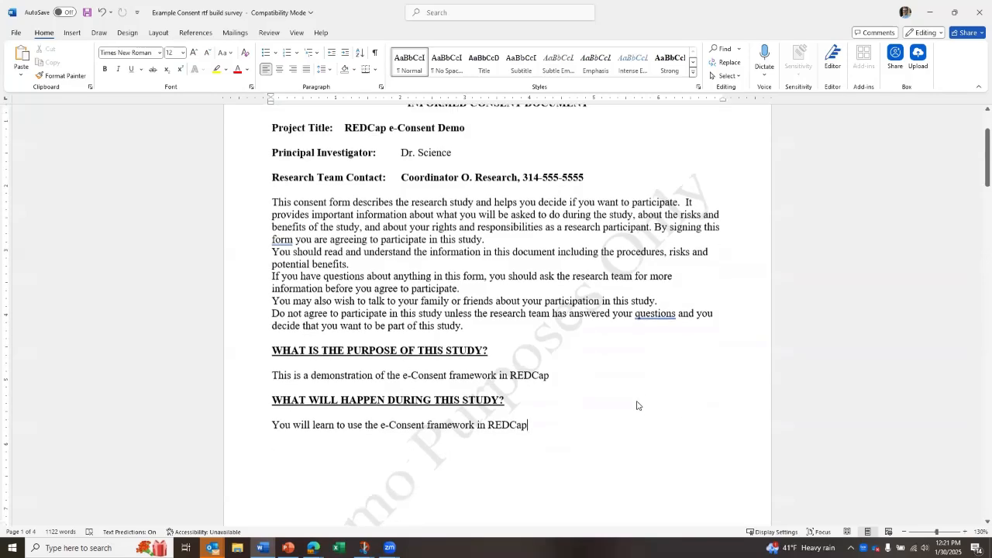
- Review the example consent document, examining the future-research questions with Yes/No initials and the e-mail contact section
scroll(636, 390, down, 10)
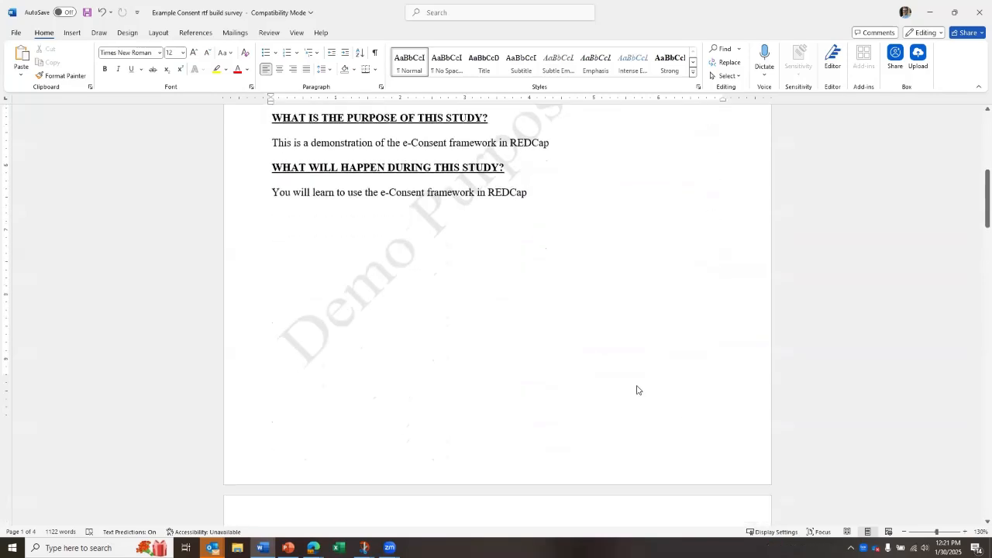
scroll(637, 386, down, 1)
scroll(636, 389, up, 1)
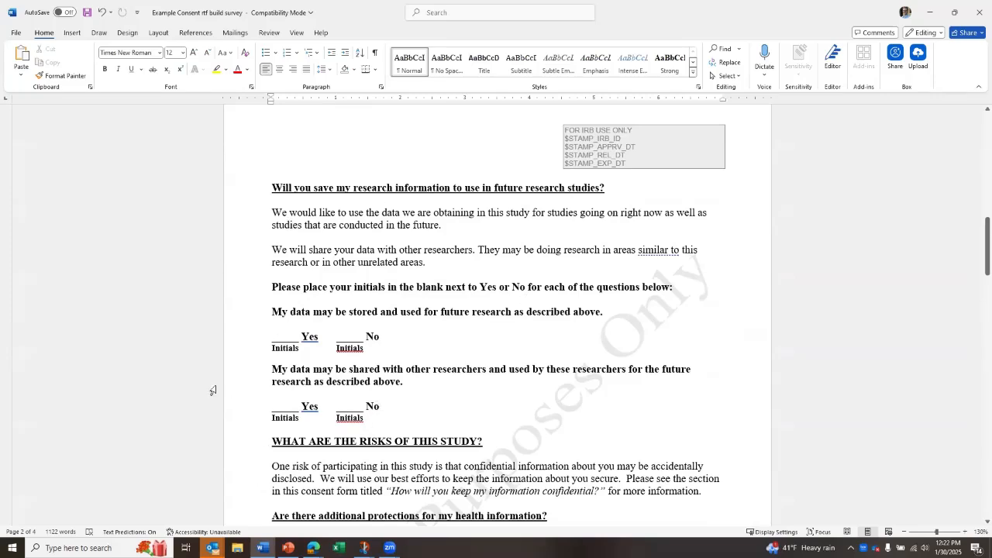
scroll(213, 390, down, 8)
scroll(213, 390, down, 5)
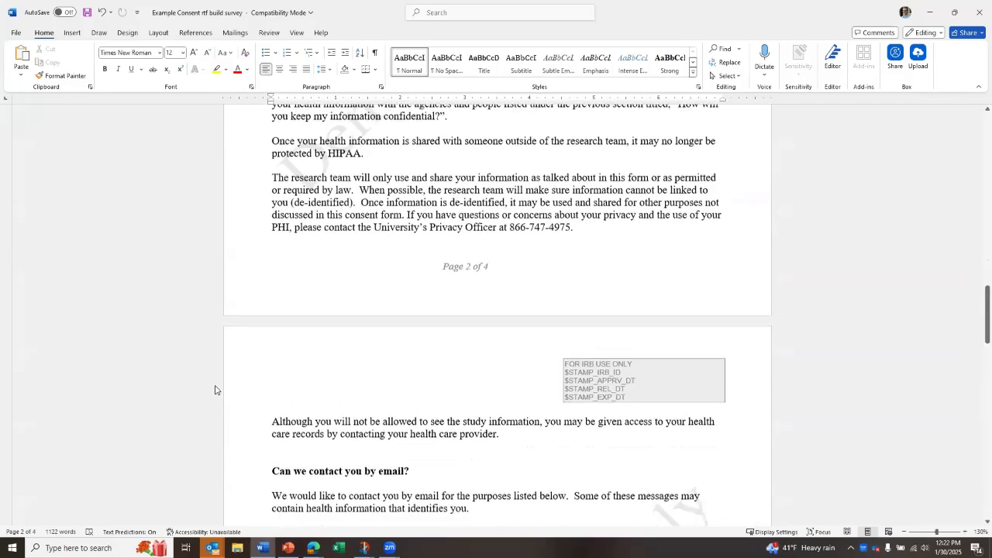
scroll(214, 389, down, 6)
scroll(213, 390, down, 17)
scroll(213, 390, down, 8)
scroll(213, 390, up, 12)
scroll(213, 389, up, 9)
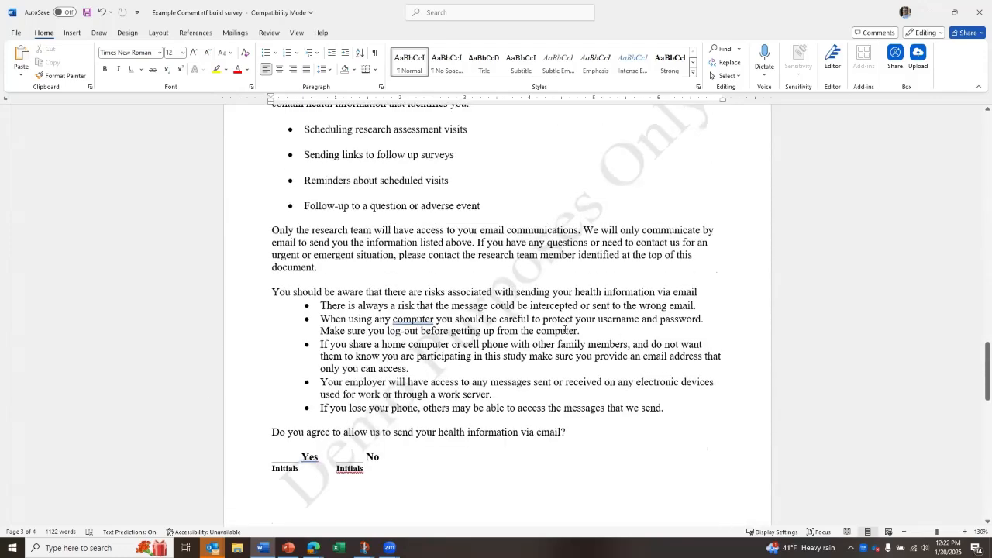
scroll(494, 377, up, 15)
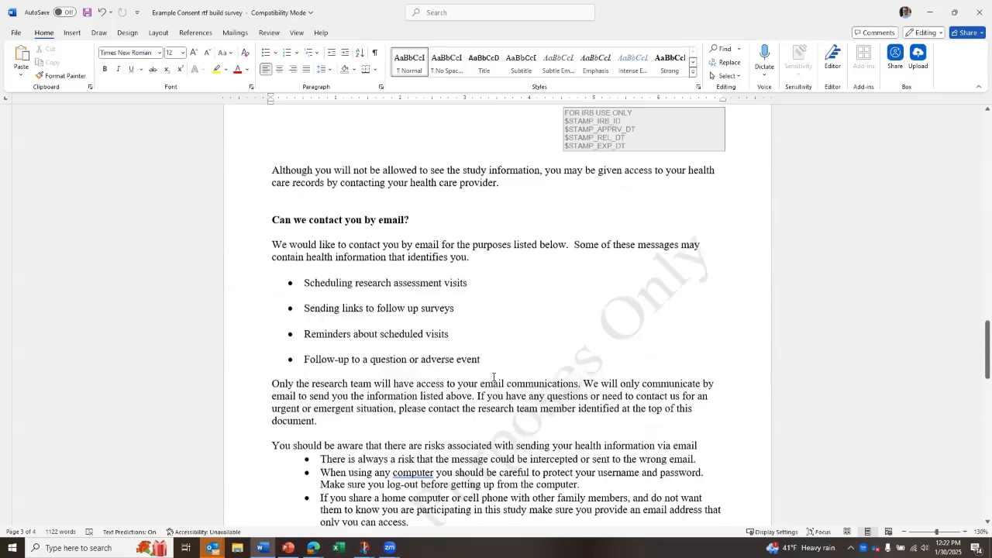
scroll(493, 378, up, 4)
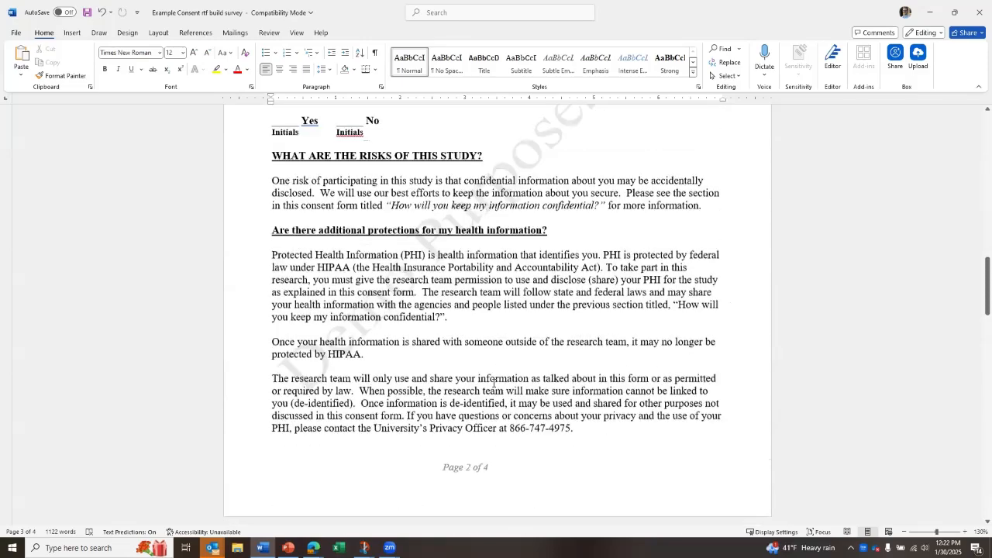
scroll(485, 392, up, 6)
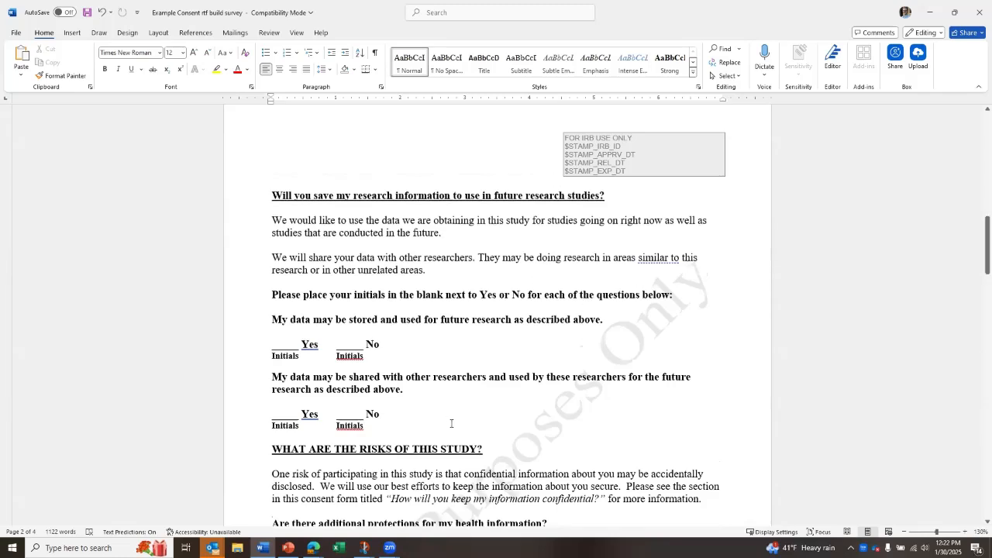
scroll(451, 434, up, 1)
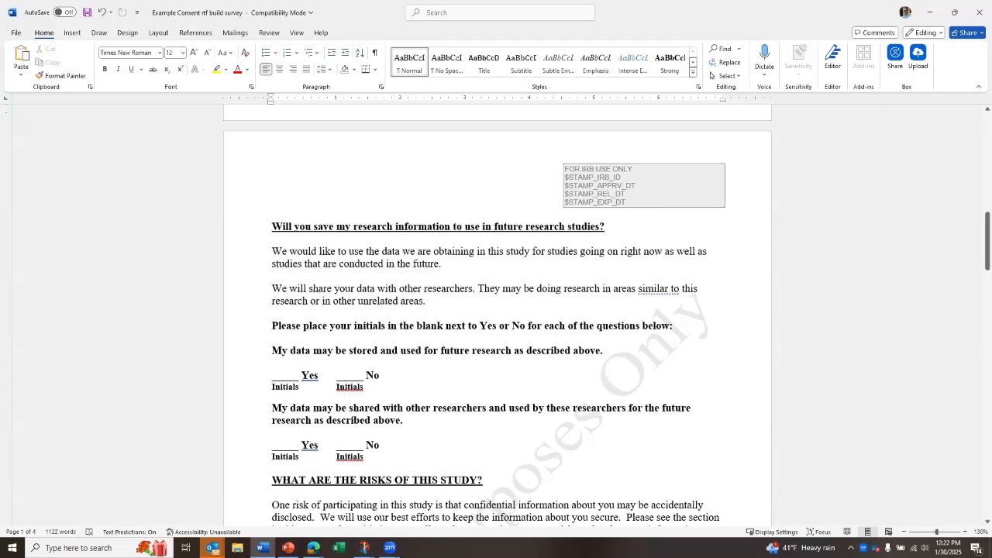
- Switch to the REDCap Online Designer and examine the response_initial instructions and the example Yes/No and initials fields
mouse_move(313, 547)
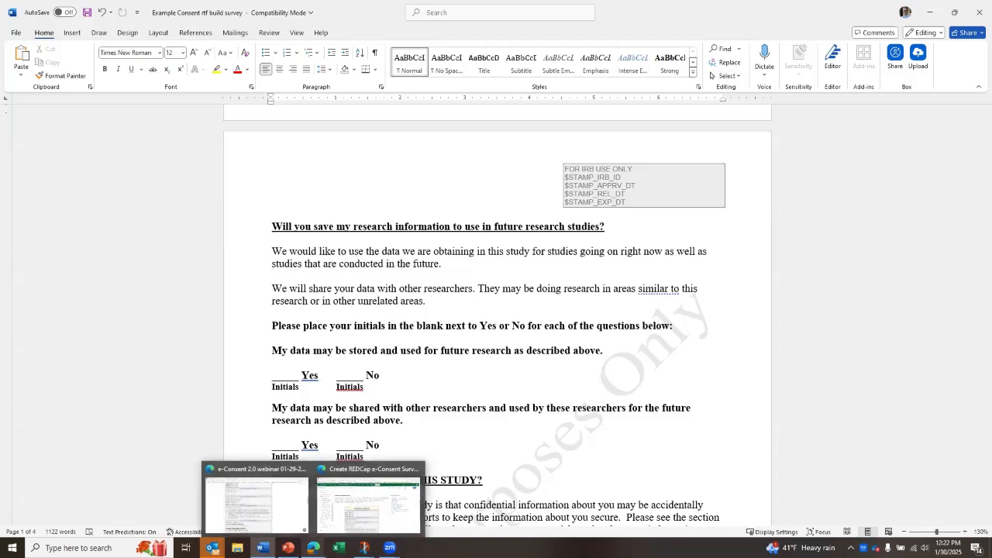
click(288, 512)
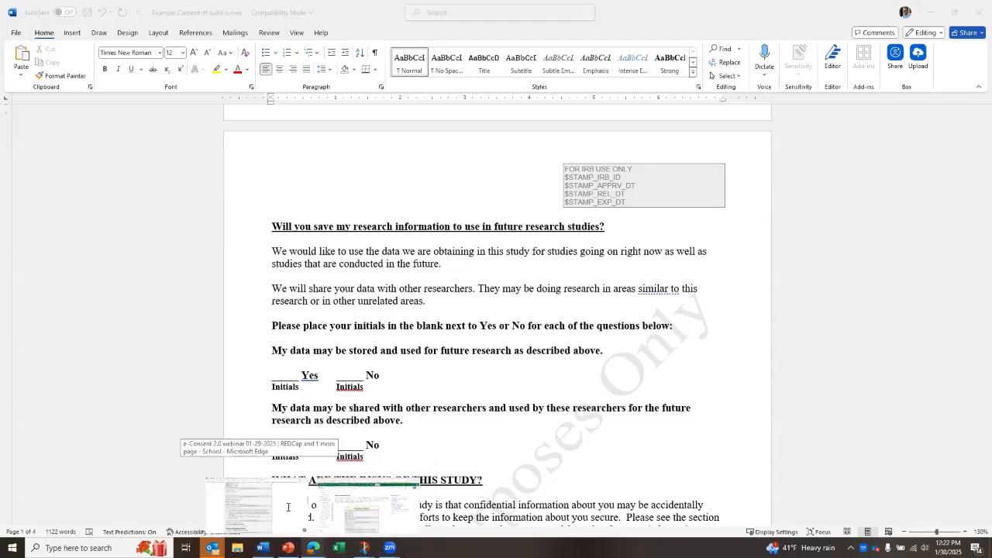
scroll(413, 418, down, 6)
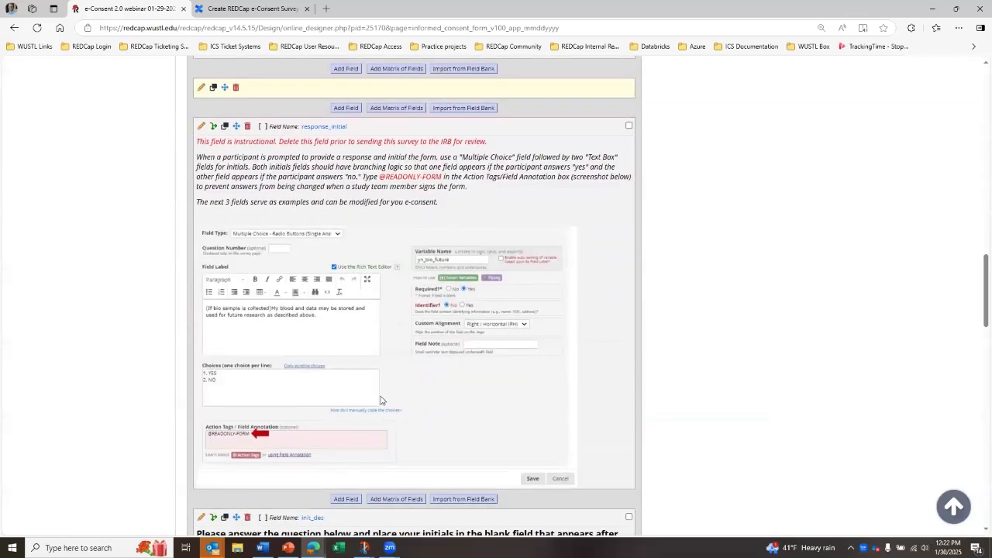
scroll(382, 401, down, 2)
scroll(380, 400, down, 4)
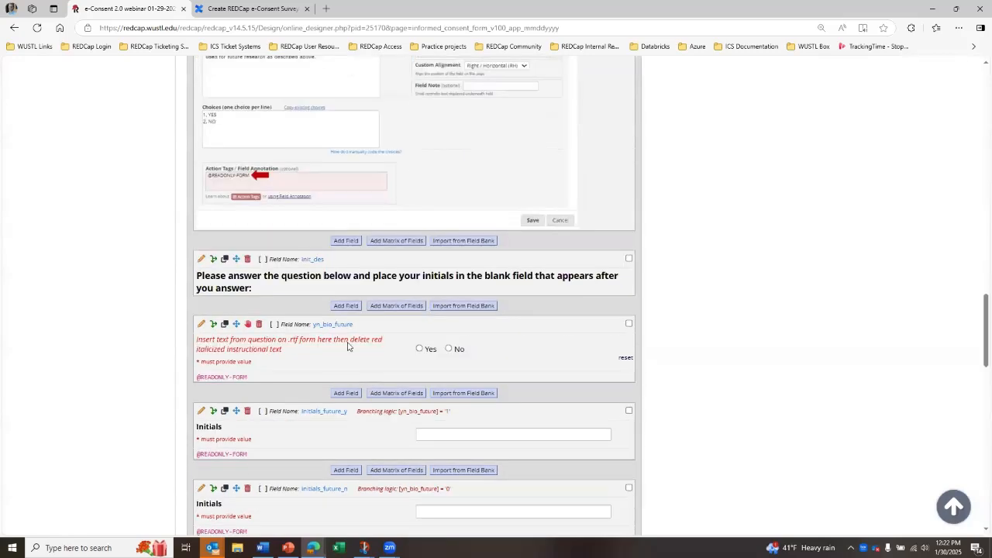
scroll(456, 447, down, 2)
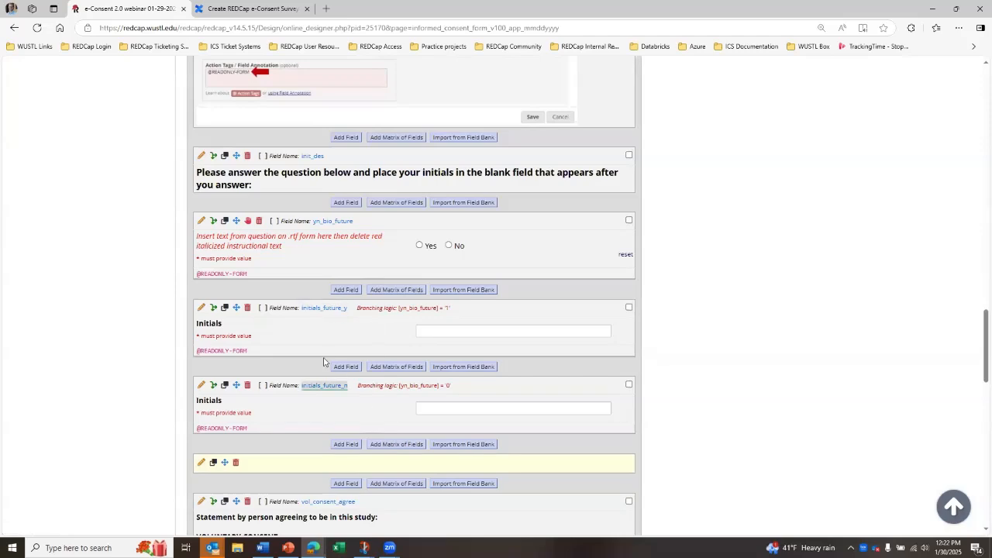
scroll(327, 381, up, 6)
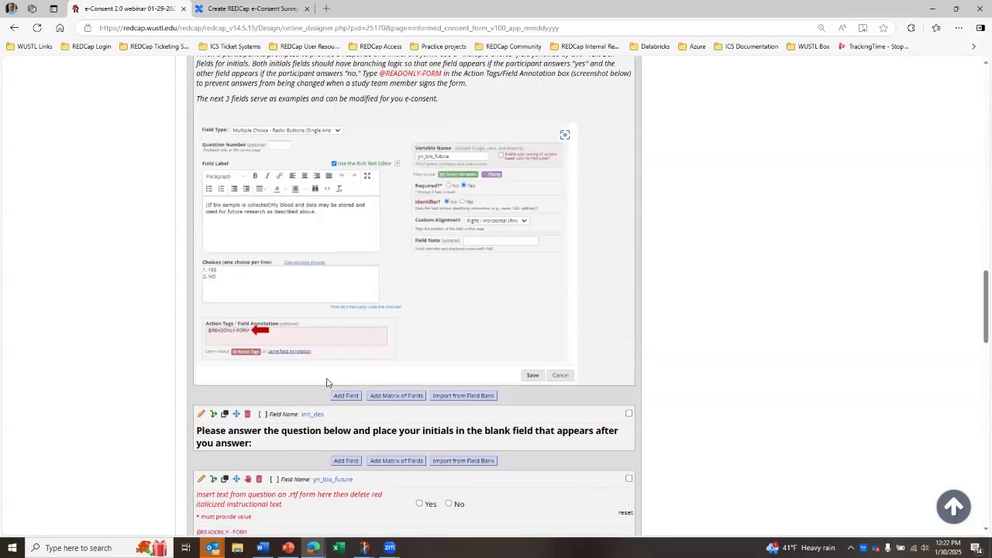
scroll(323, 411, up, 1)
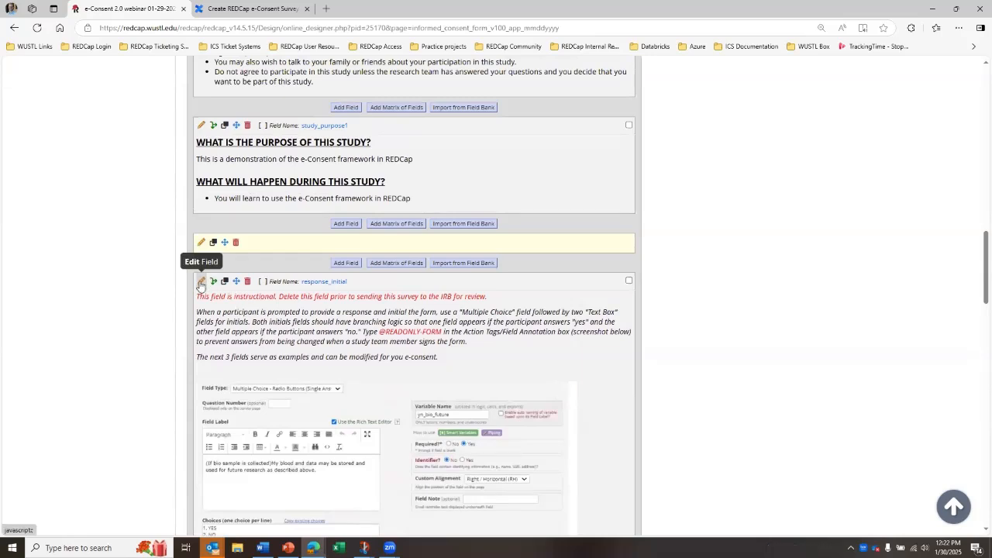
- Open the response_initial field for editing and delete all of its instructional label text
click(200, 282)
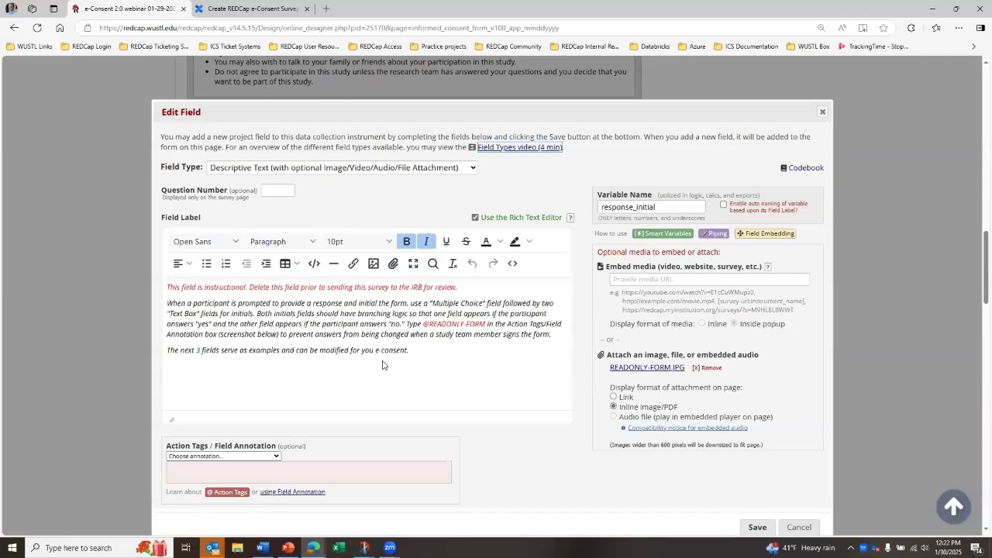
drag(413, 350, 164, 291)
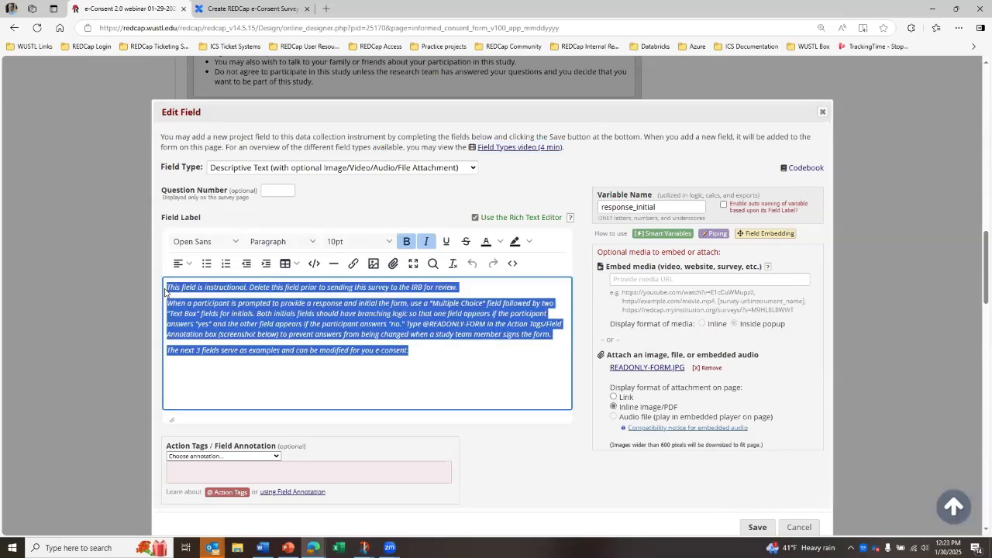
key(BackSpace)
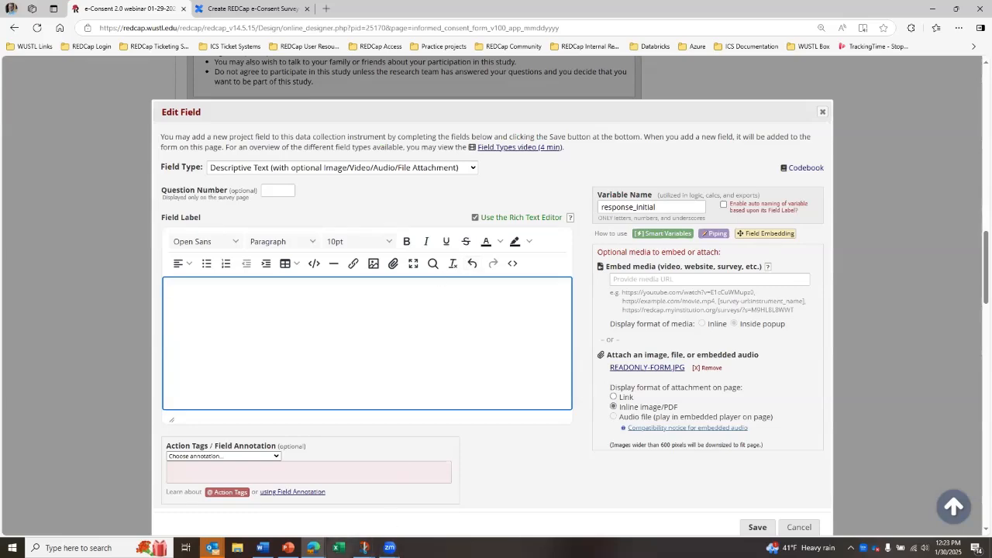
- Switch to the Word consent document and copy the future-research section from its heading through the "Please place your initials" line
mouse_move(313, 547)
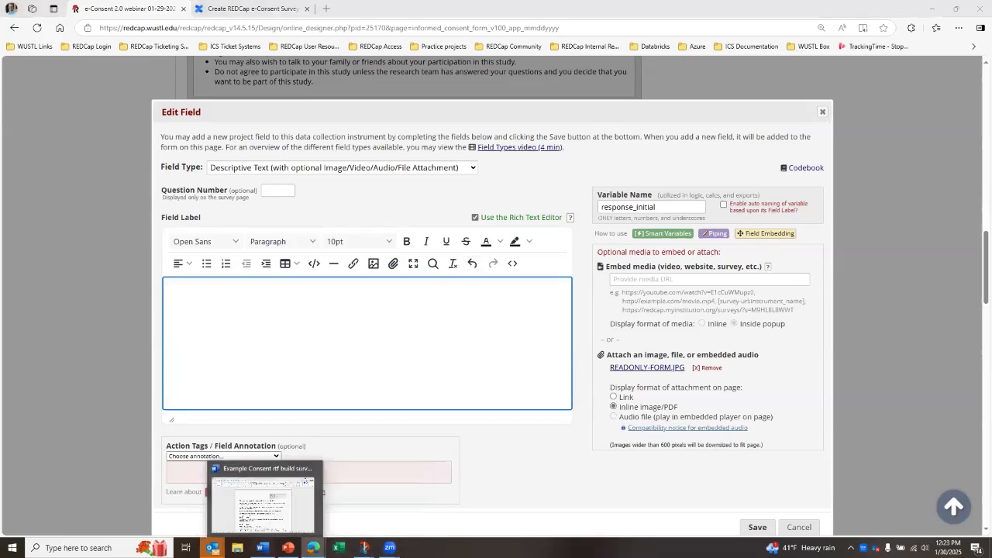
click(261, 546)
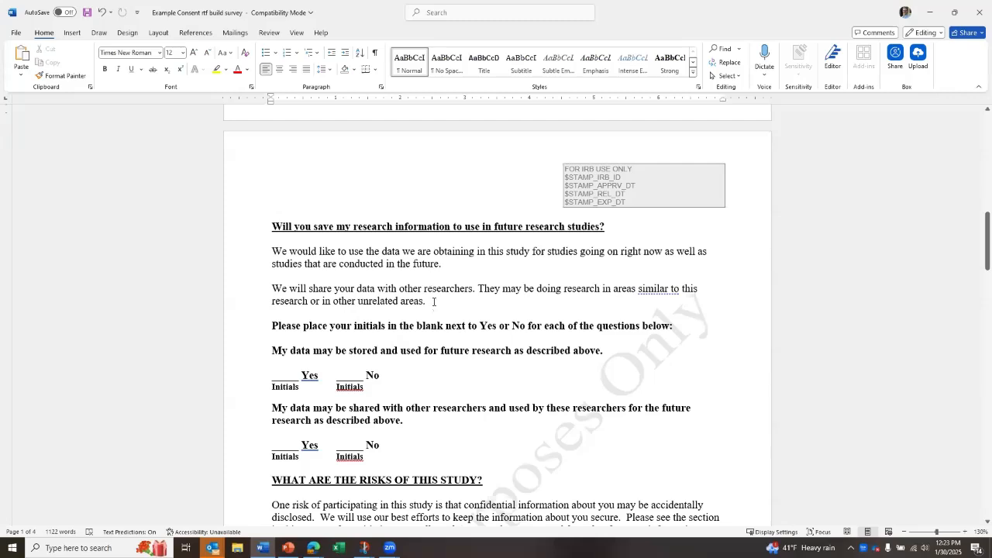
drag(399, 300, 426, 302)
drag(608, 349, 260, 246)
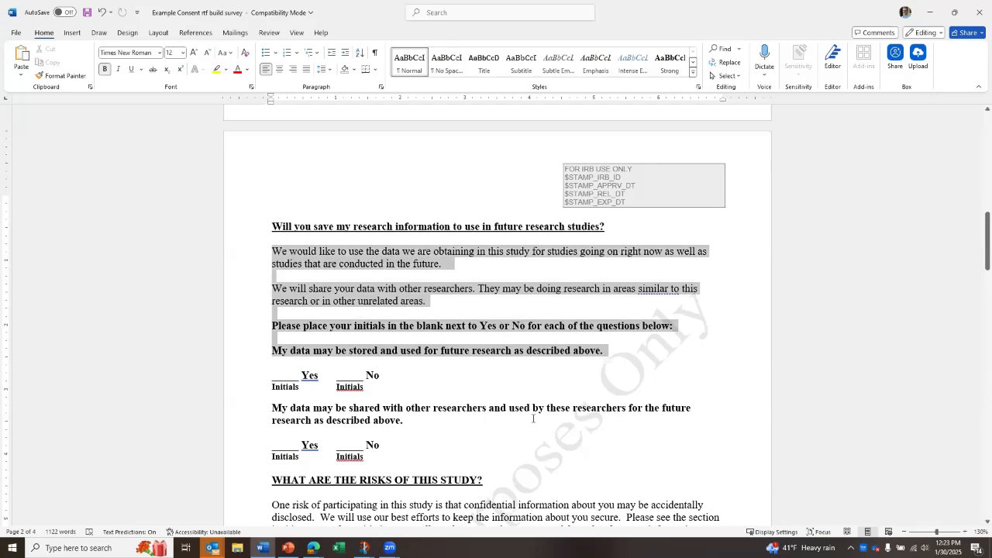
click(656, 359)
drag(674, 325, 273, 226)
right_click(280, 227)
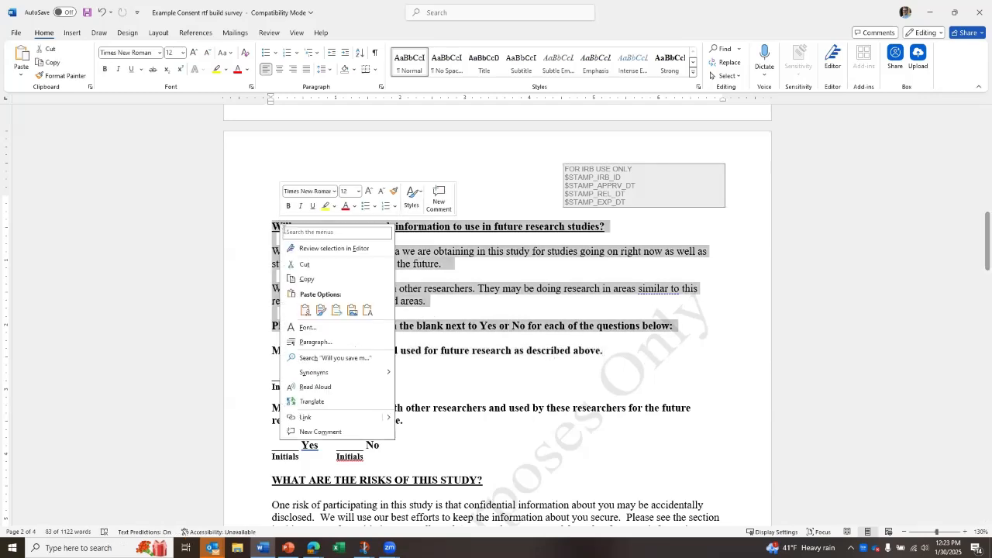
click(304, 279)
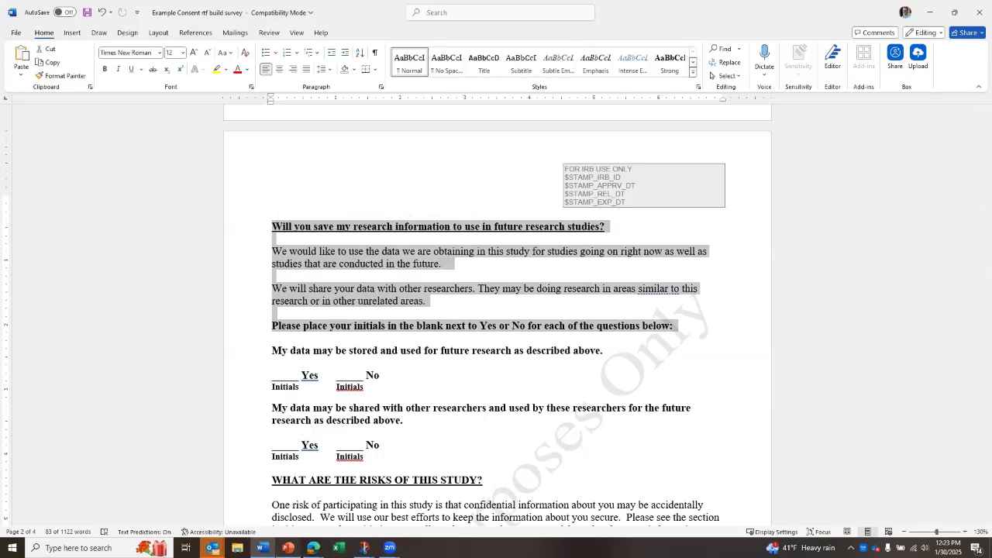
- Switch back to REDCap and paste the copied section into the response_initial field label
mouse_move(313, 547)
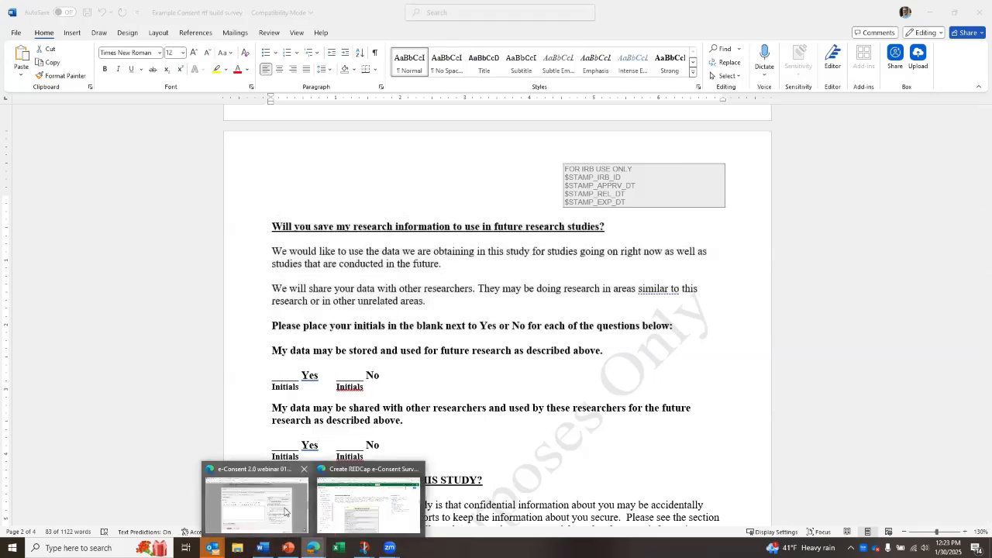
click(287, 508)
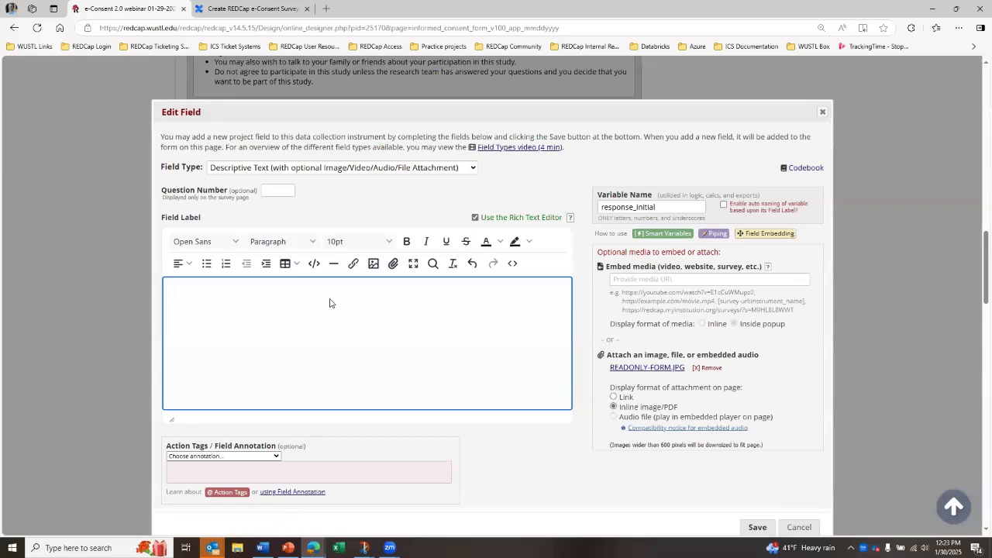
key(ctrl+v)
scroll(372, 333, down, 3)
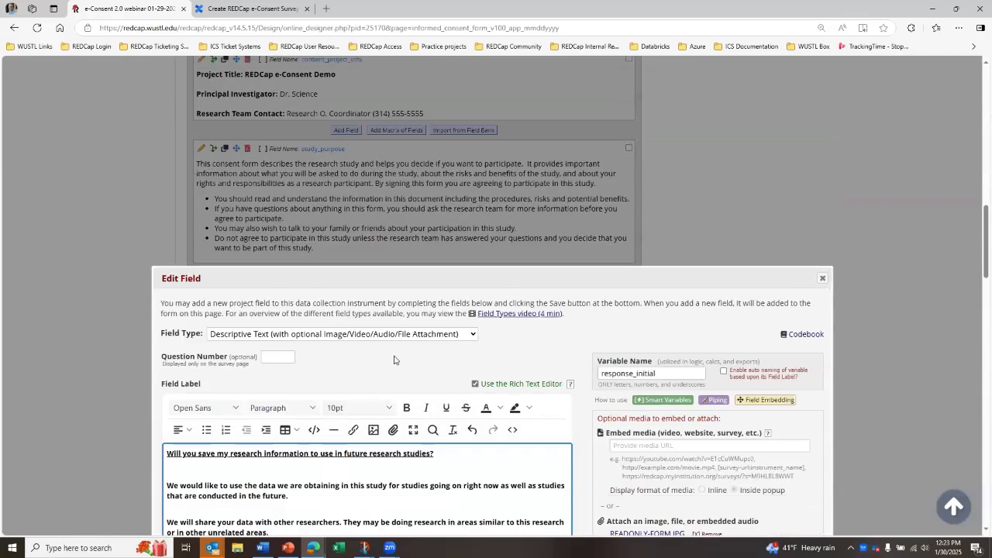
scroll(434, 350, down, 1)
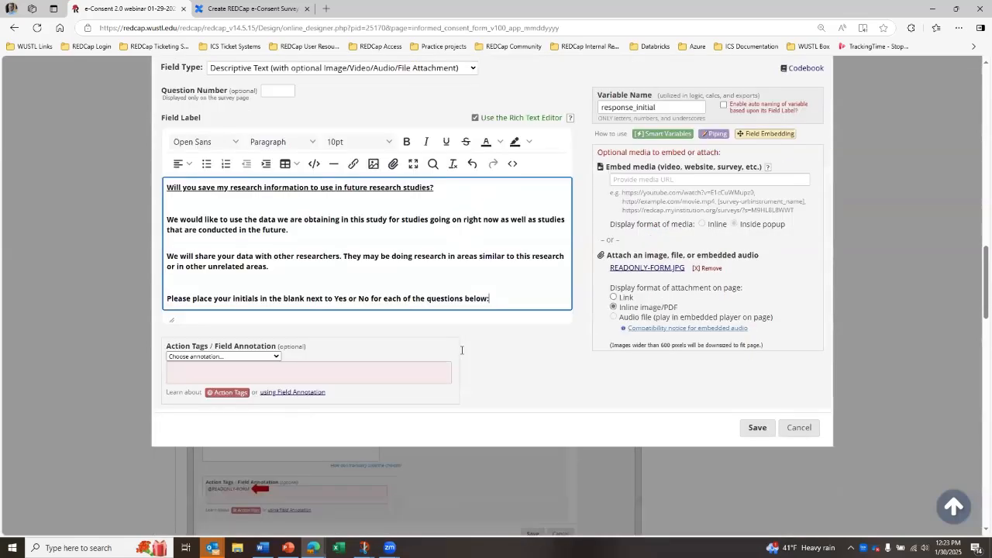
scroll(462, 350, up, 1)
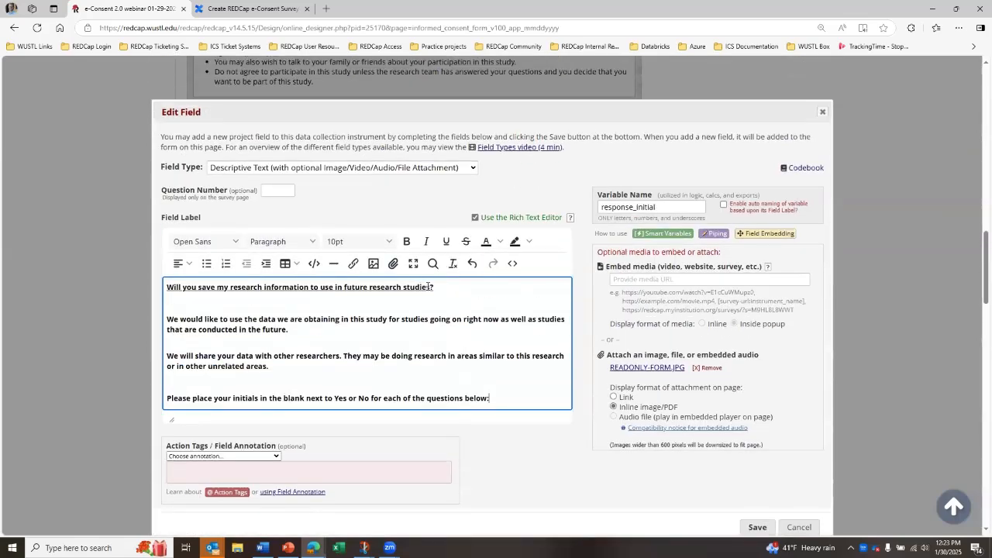
- Set the heading "Will you save my research information to use in future research studies?" to 12pt and remove the blank line beneath it
drag(435, 287, 165, 287)
click(375, 250)
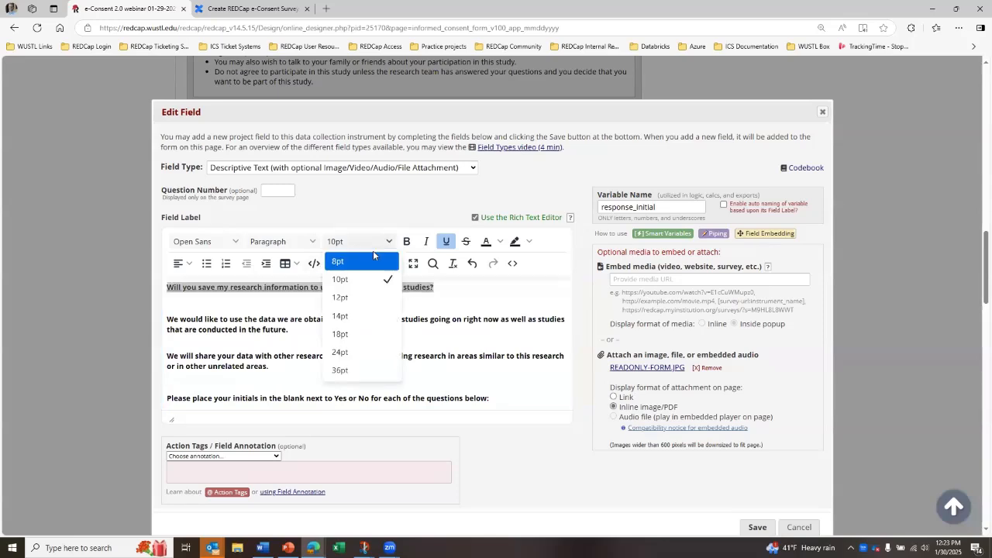
click(341, 301)
click(336, 308)
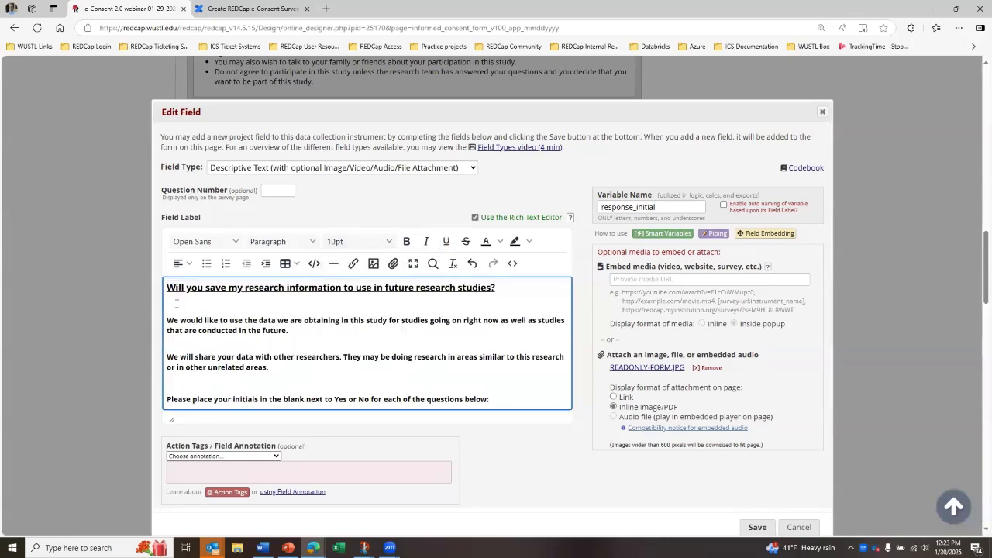
key(BackSpace)
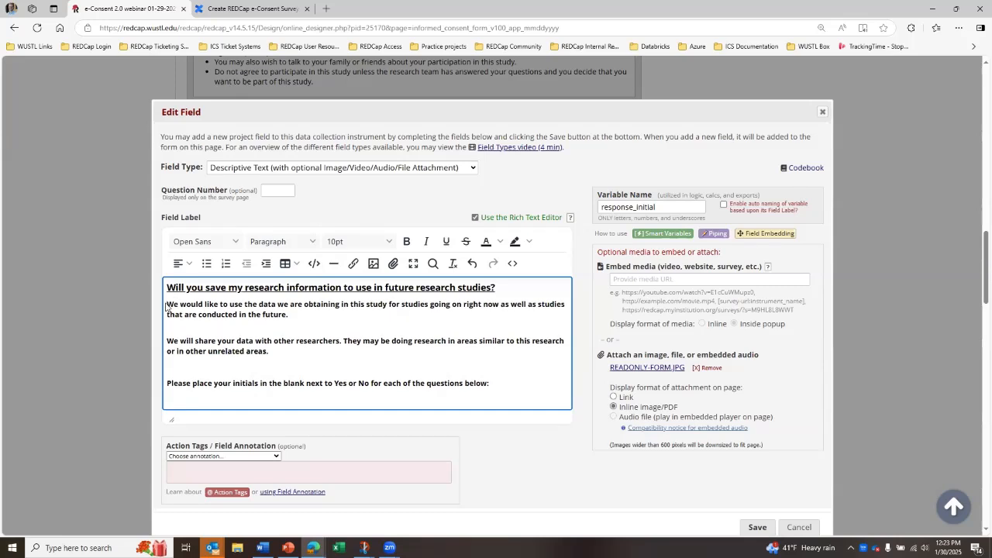
- Remove the bold formatting from the two body paragraphs and delete the blank line above the "Please place your initials" line
shift+click(257, 362)
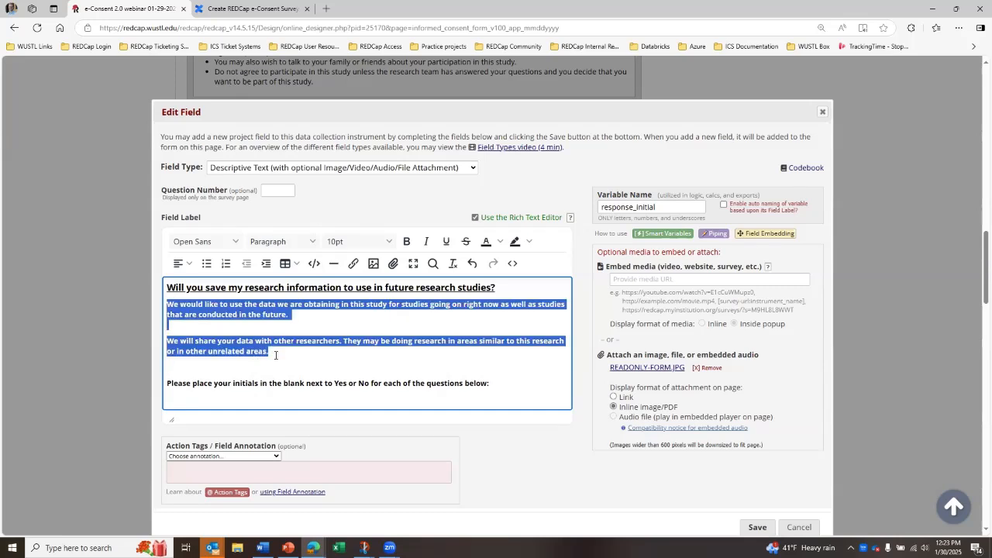
key(ctrl+b)
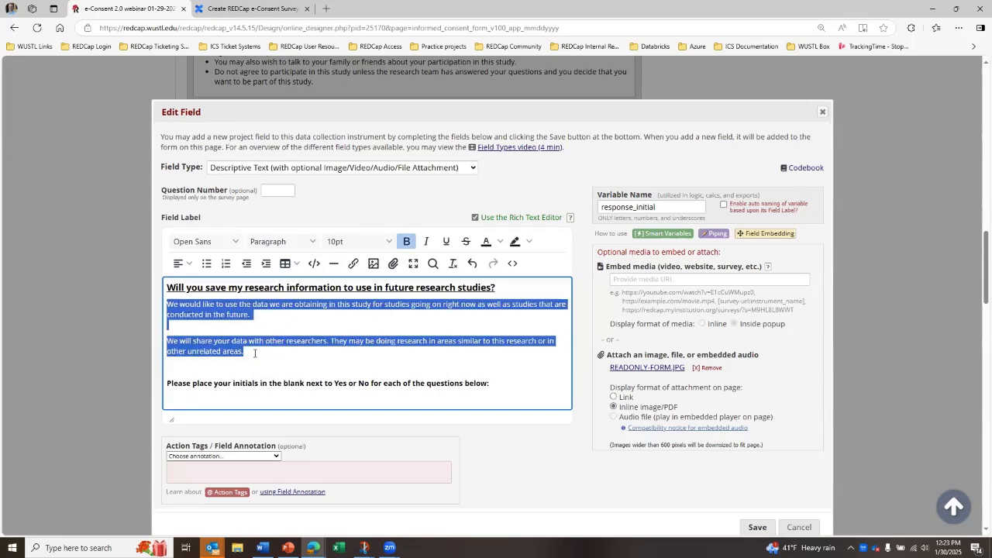
click(193, 366)
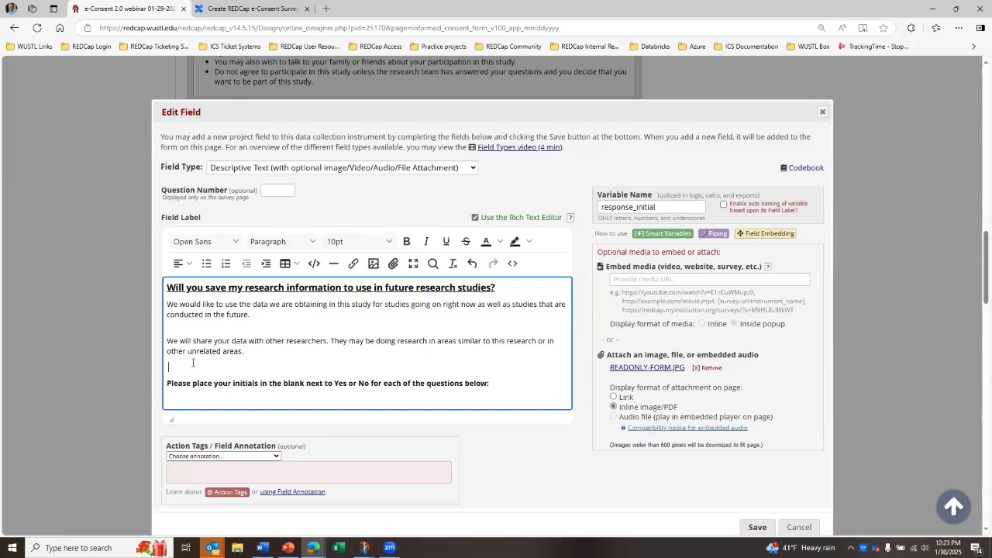
key(Delete)
click(176, 327)
key(BackSpace)
key(Return)
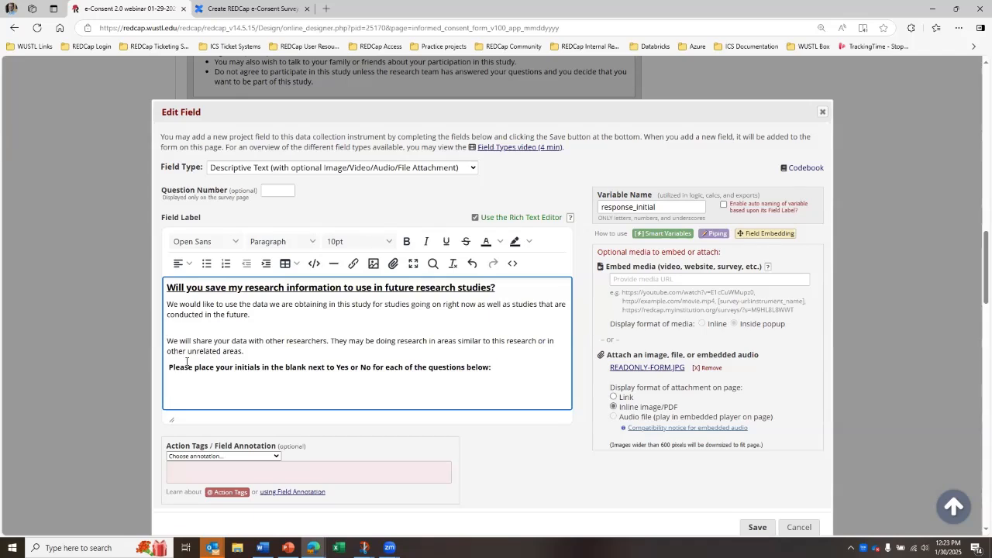
- Remove the leading space from the "Please place your initials" line and save the response_initial field
key(BackSpace)
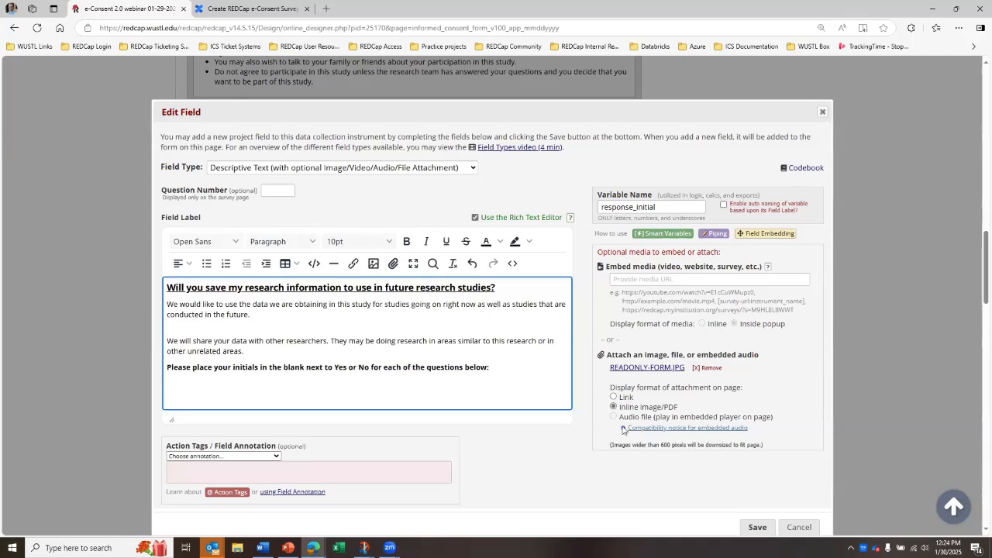
click(756, 527)
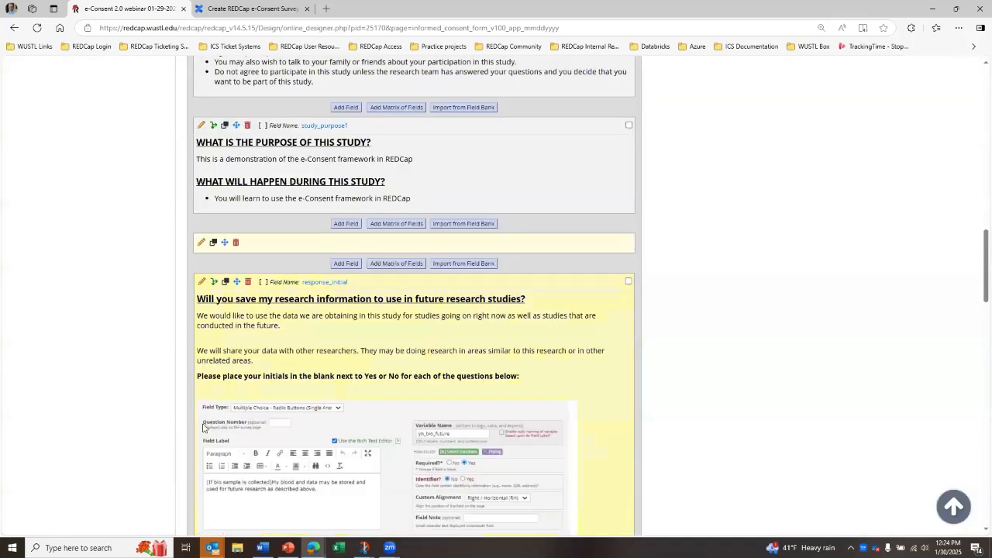
- Reopen the response_initial field, remove its READONLY-FORM.JPG attachment and save the field
scroll(422, 446, down, 2)
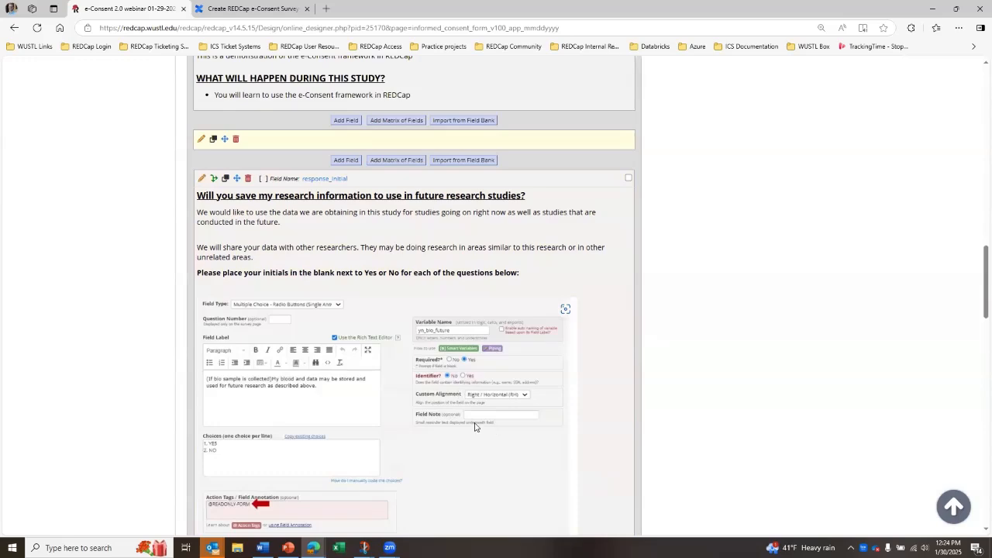
scroll(460, 432, down, 1)
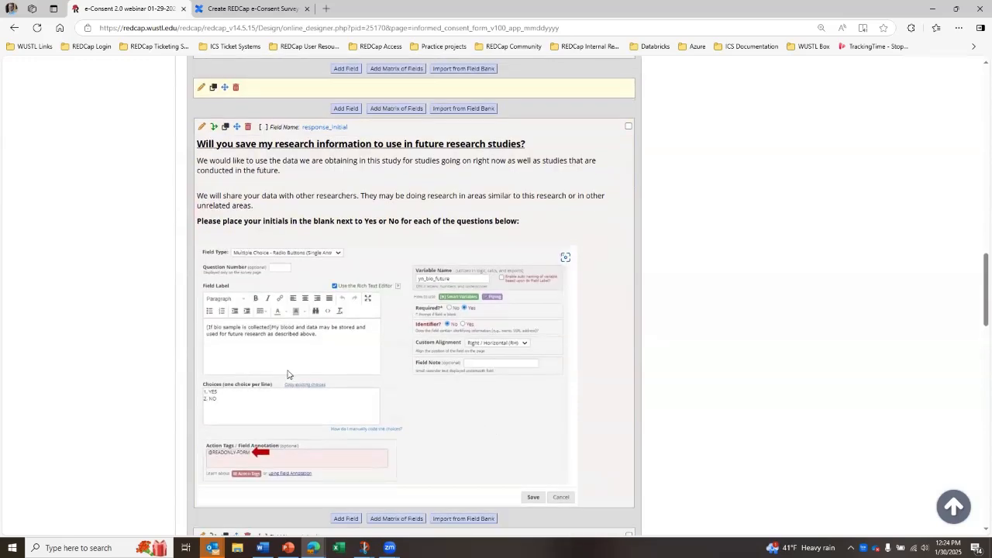
click(202, 127)
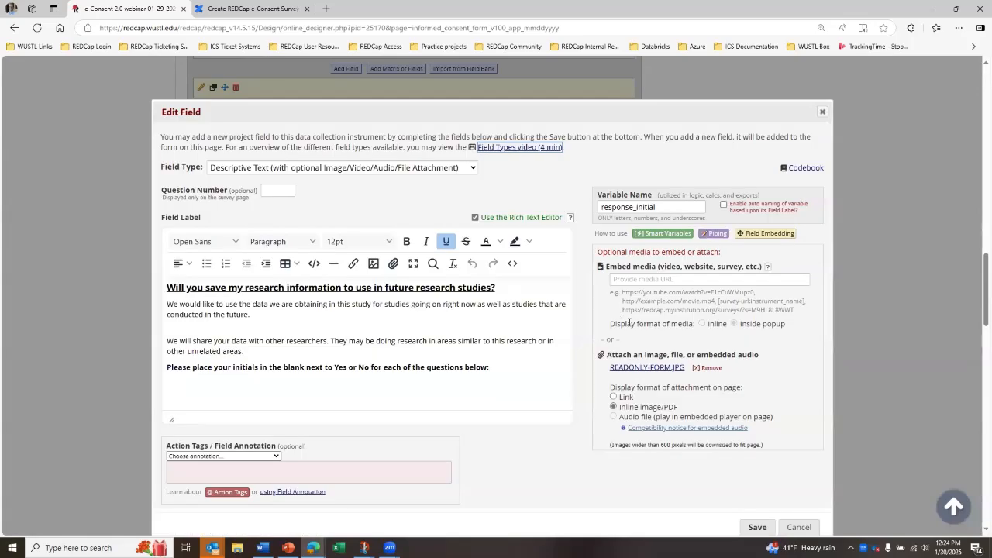
click(716, 369)
click(555, 317)
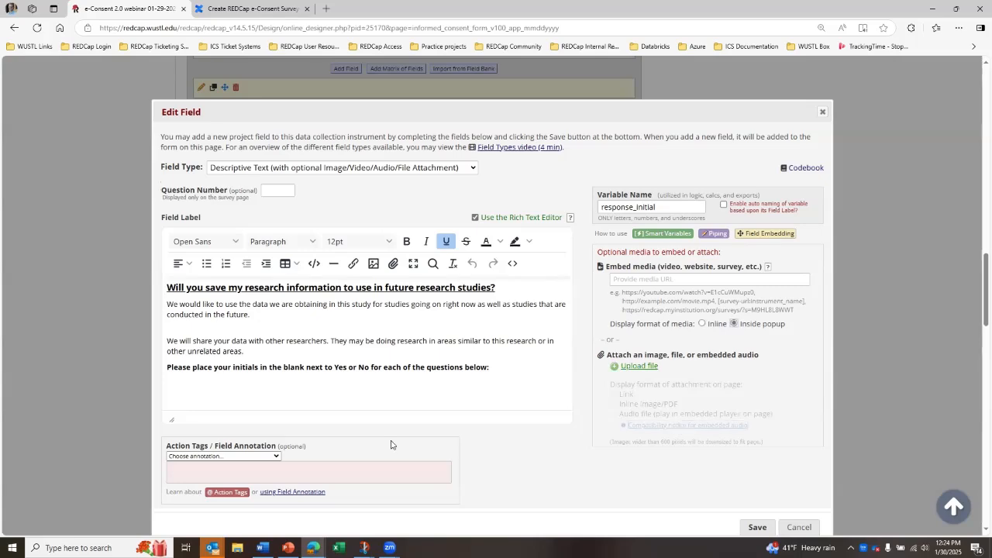
click(751, 527)
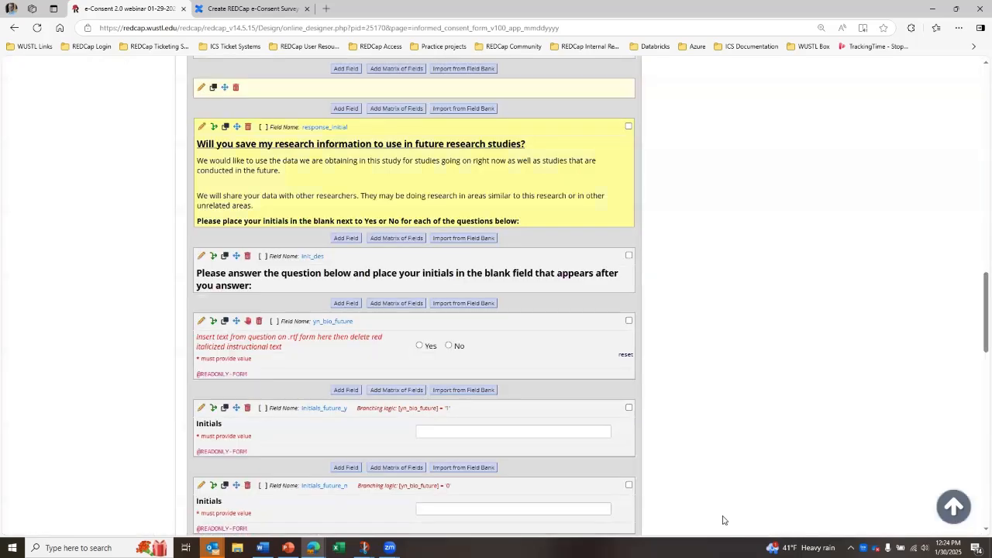
- Delete the init_des field that asks to answer the question below and place initials
scroll(722, 519, up, 5)
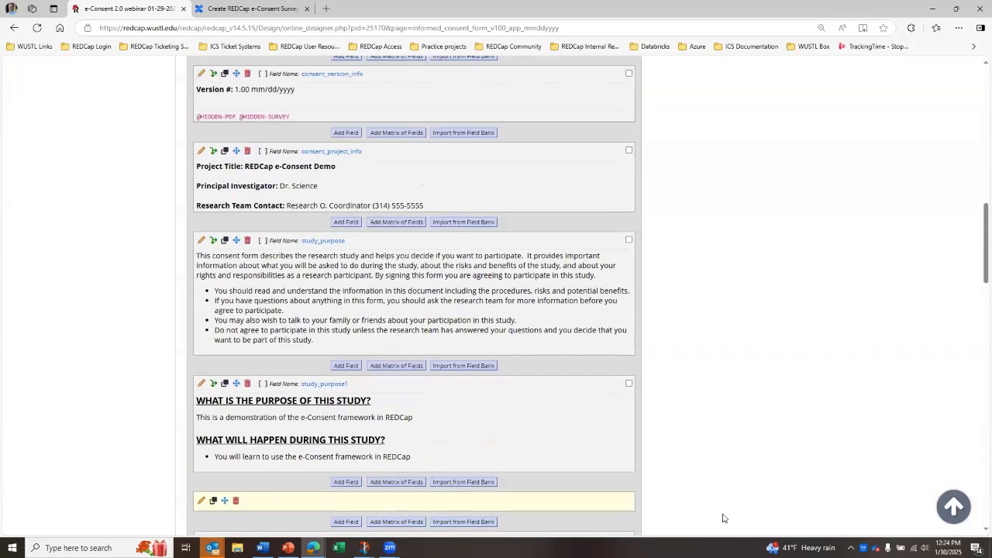
scroll(722, 517, down, 5)
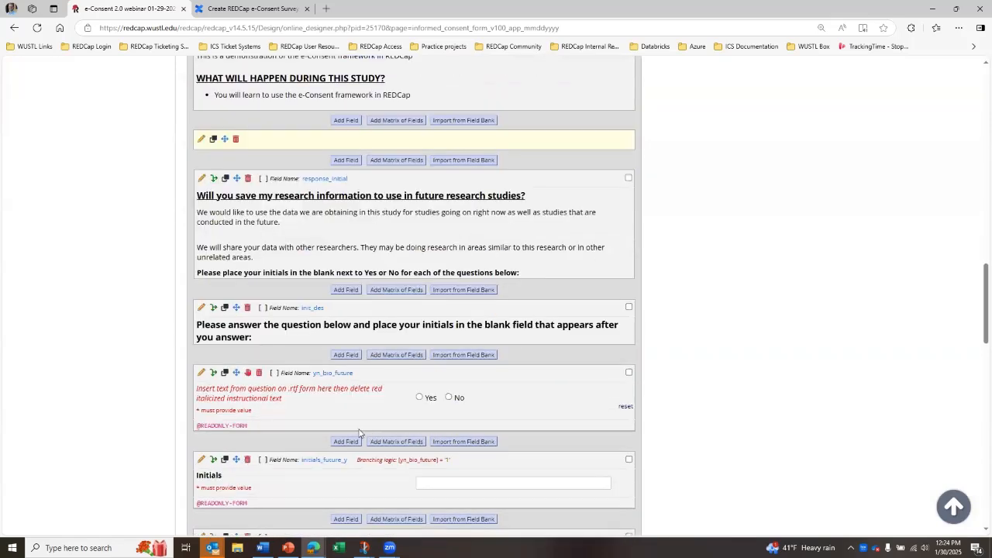
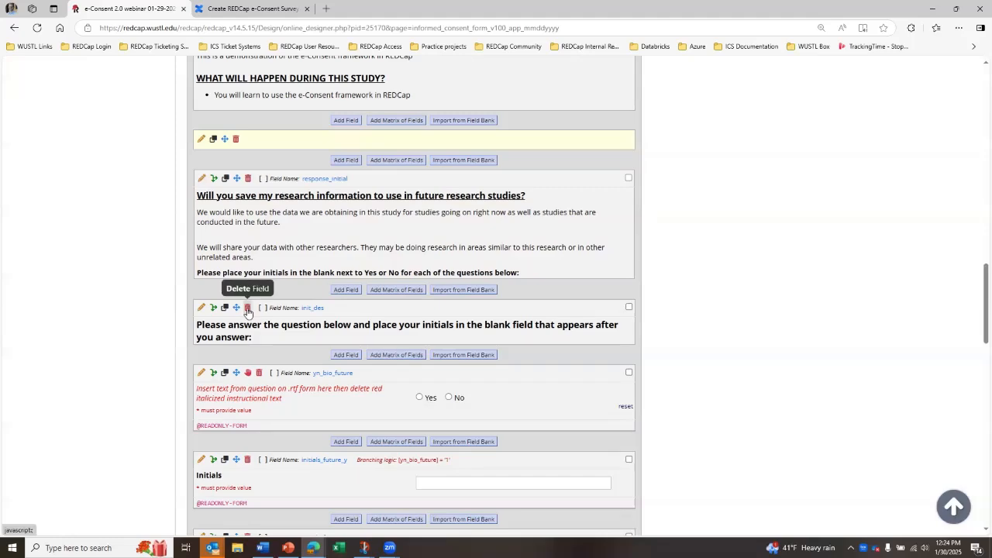
click(247, 310)
click(568, 315)
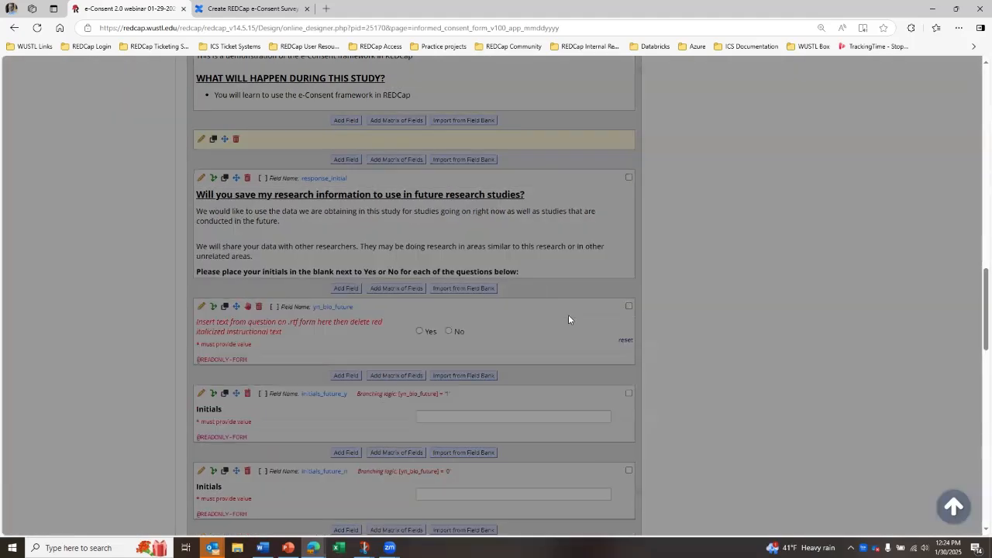
- Switch to the Word consent document and copy the line "My data may be stored and used for future research as described above."
scroll(494, 439, up, 3)
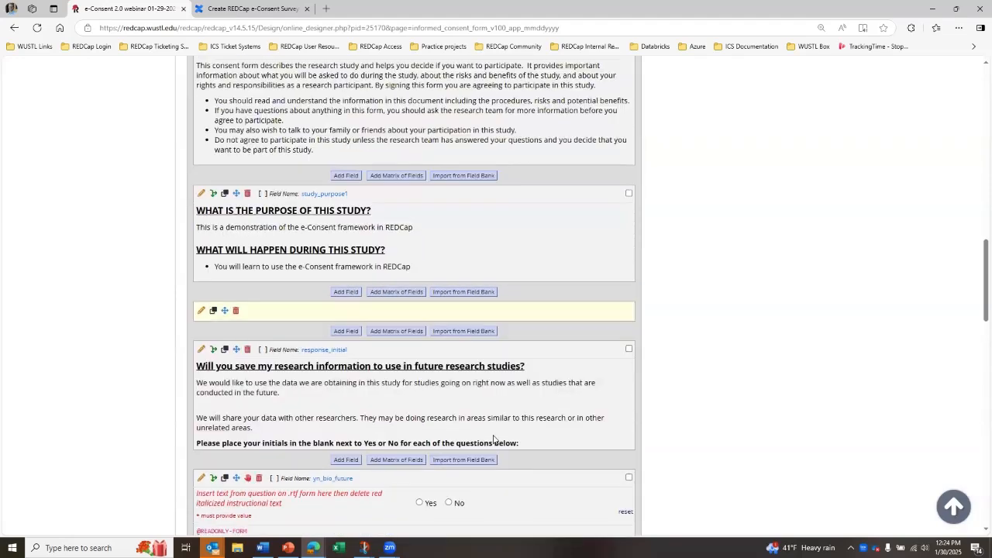
scroll(465, 441, up, 1)
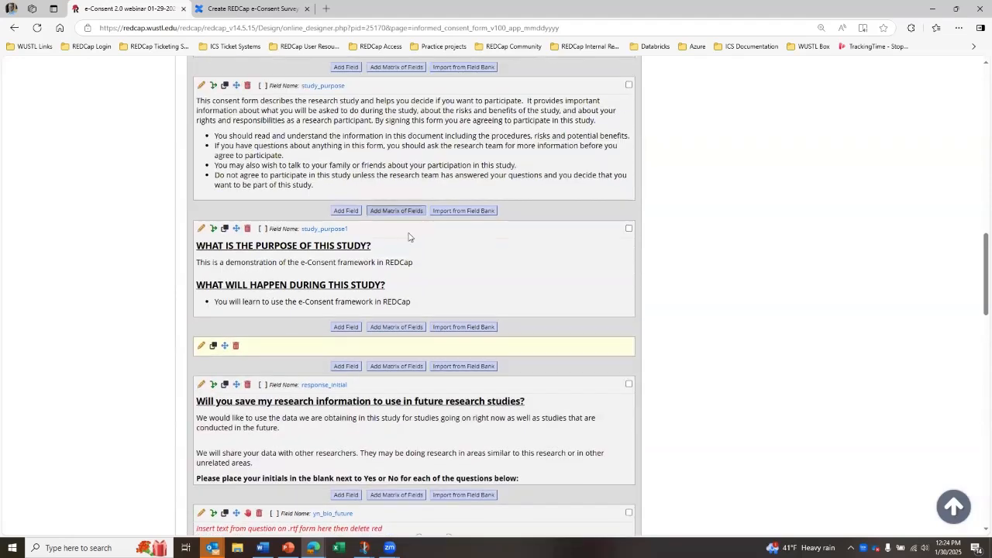
scroll(461, 447, down, 2)
scroll(461, 447, down, 2)
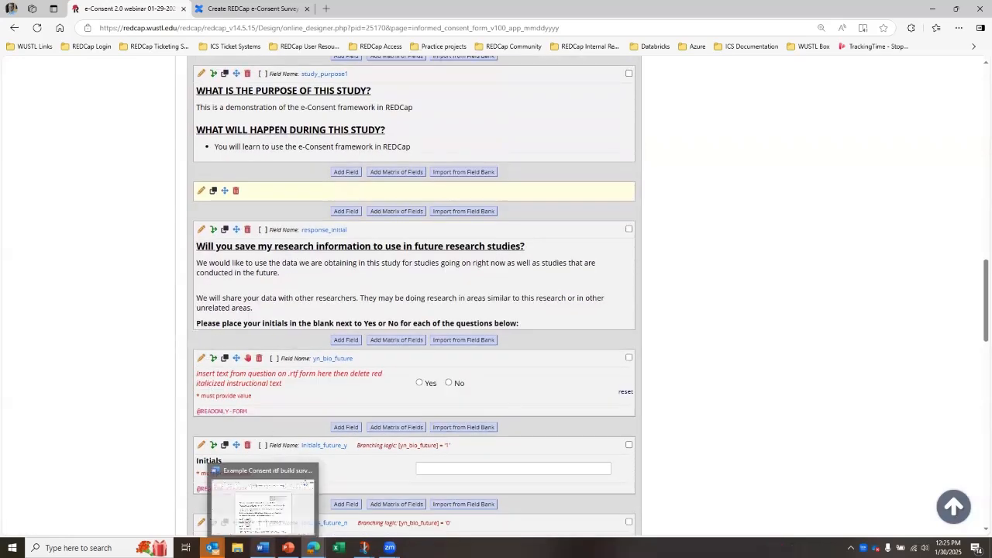
click(262, 547)
click(392, 345)
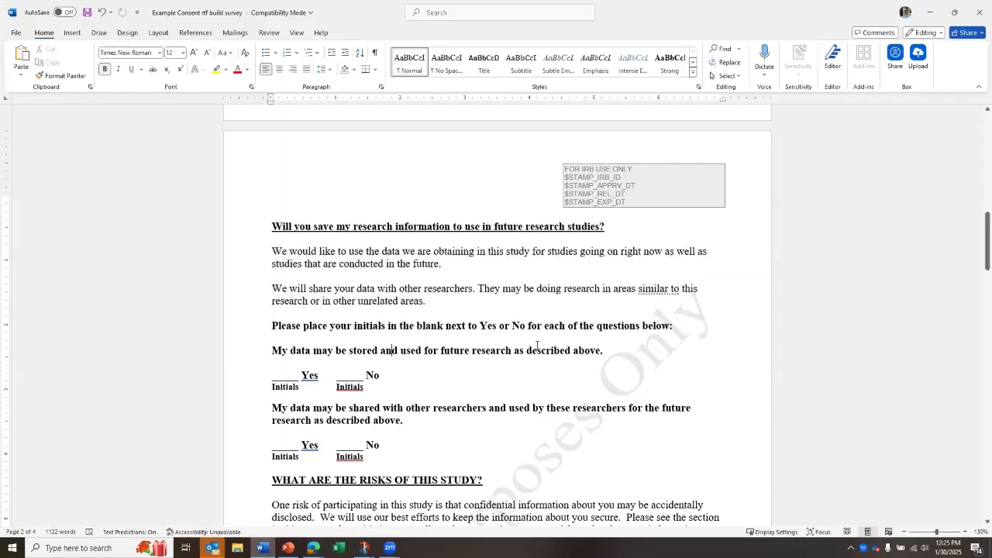
triple_click(283, 354)
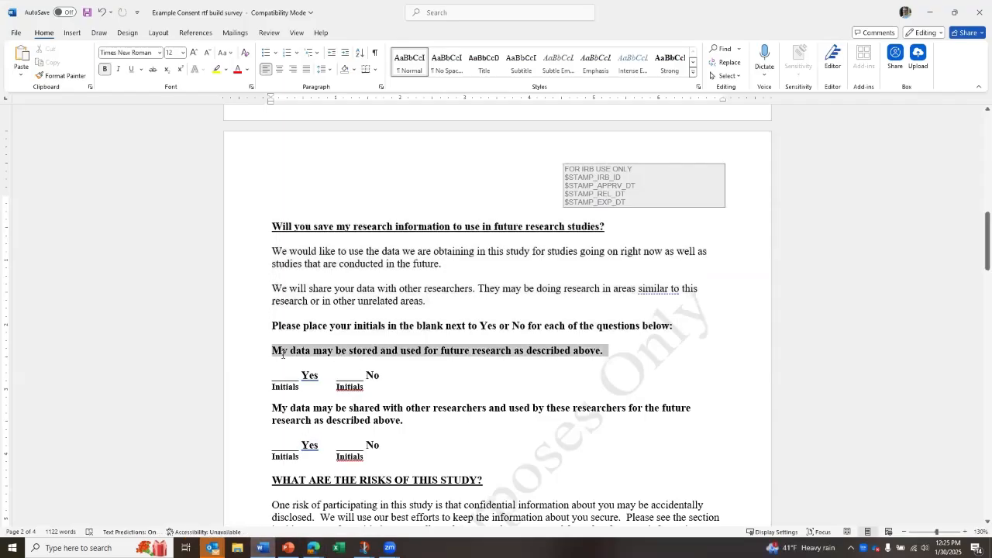
right_click(282, 354)
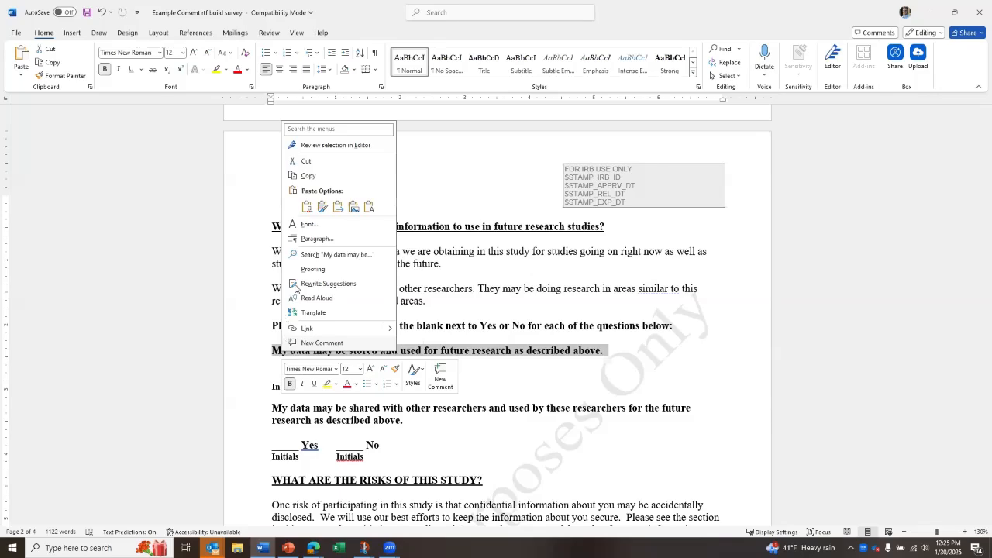
click(292, 176)
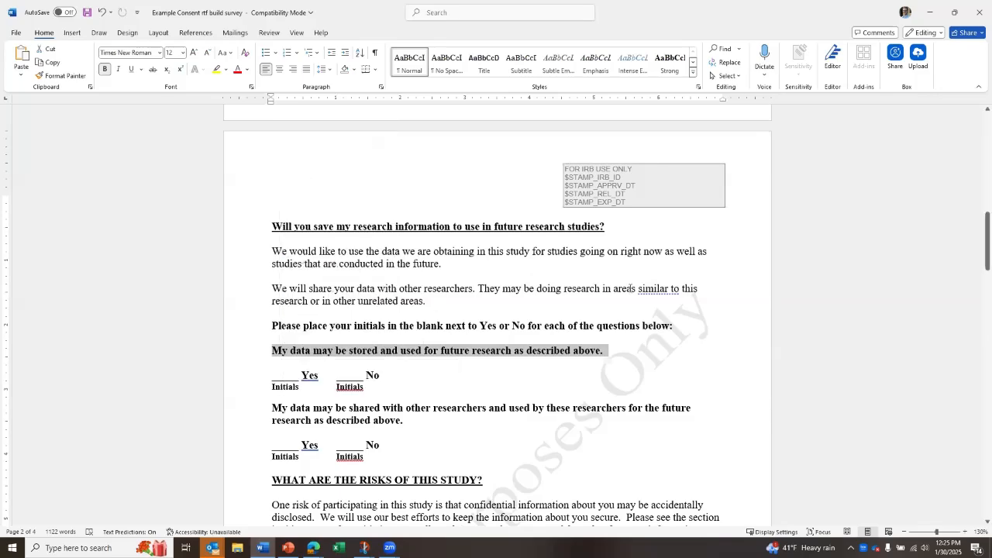
- Return to REDCap and replace the red instructional text in the yn_bio_future field label with the copied question
click(928, 14)
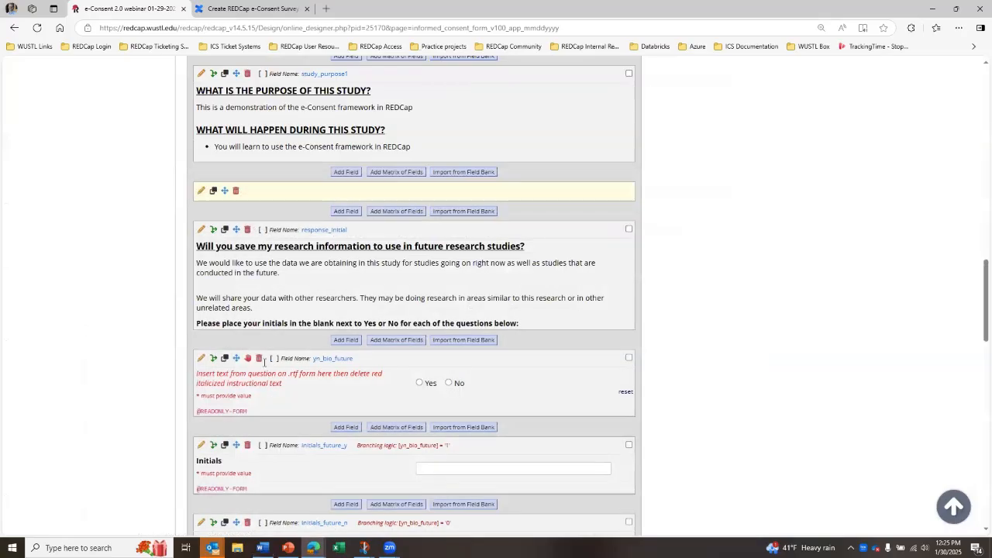
click(201, 358)
drag(453, 277, 165, 284)
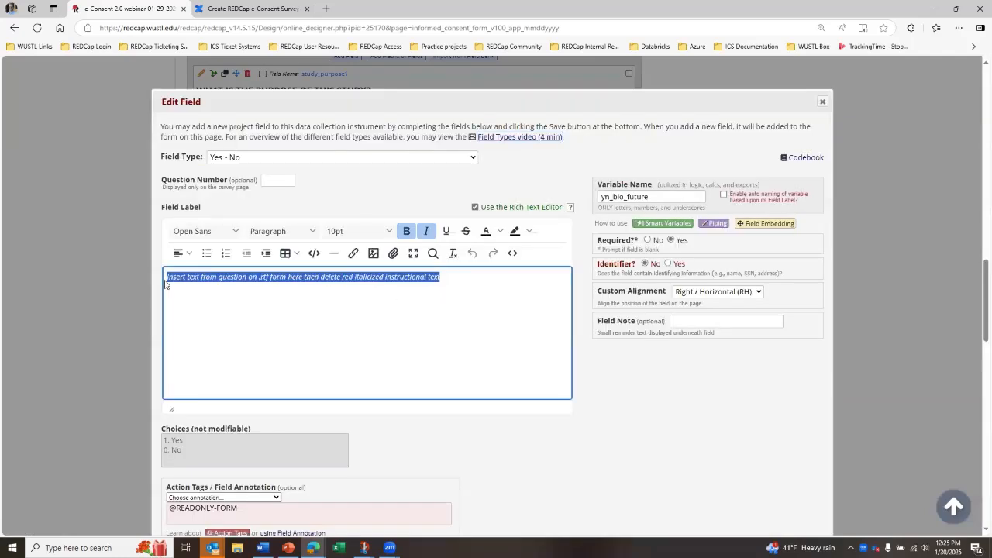
key(Delete)
key(ctrl+v)
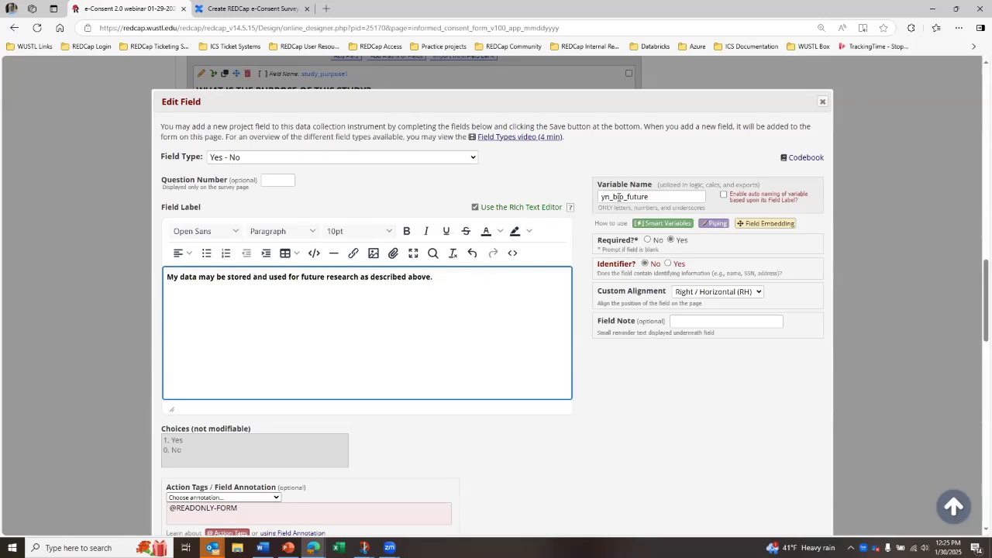
- Rename the question's variable to yn_data_future, save the field and dismiss the branching logic notice
click(627, 197)
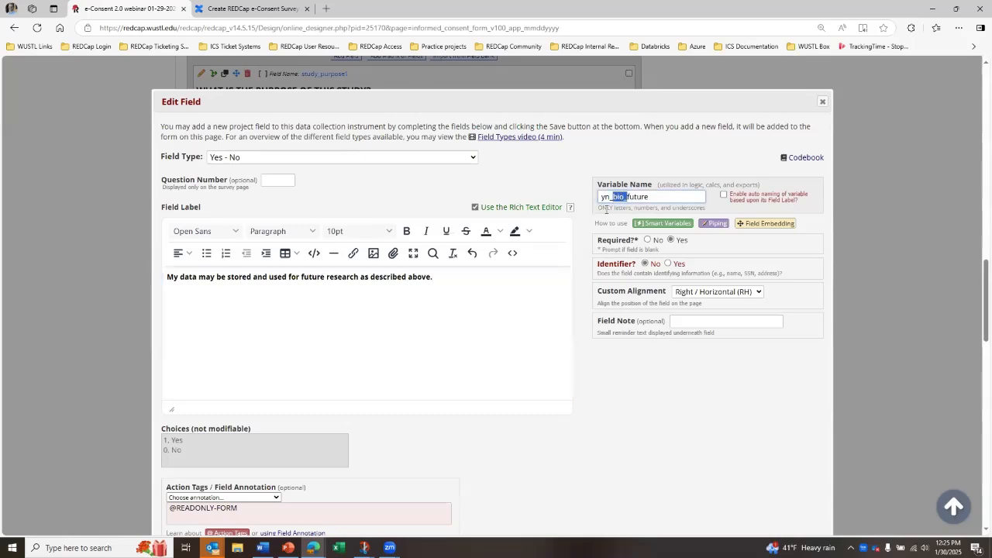
click(623, 198)
drag(199, 276, 181, 277)
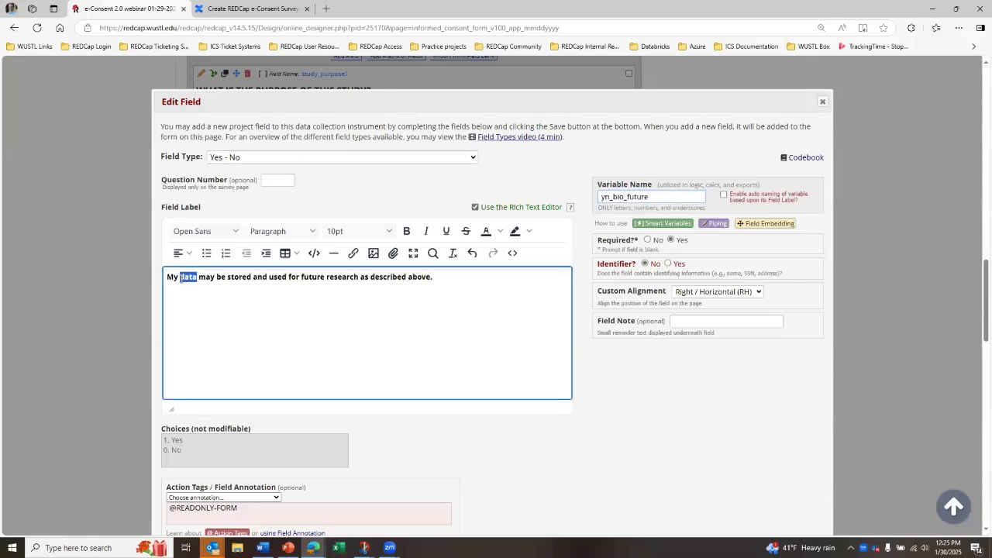
click(226, 296)
drag(624, 197, 612, 196)
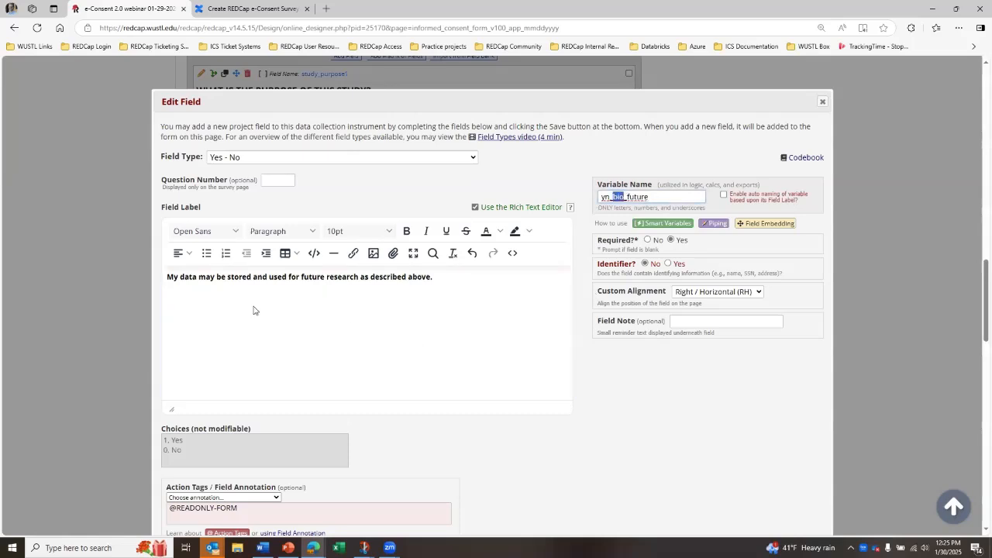
text(data)
scroll(705, 465, down, 1)
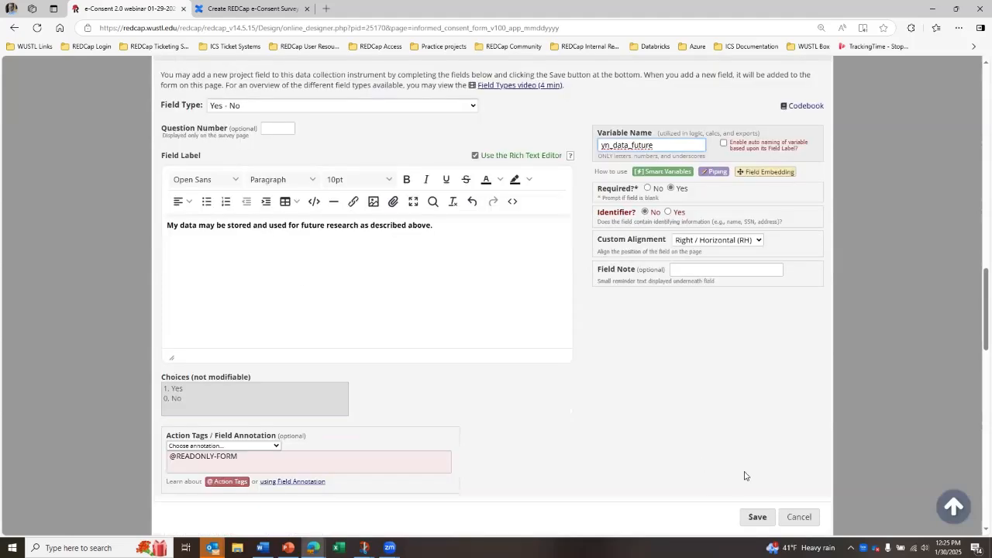
click(757, 517)
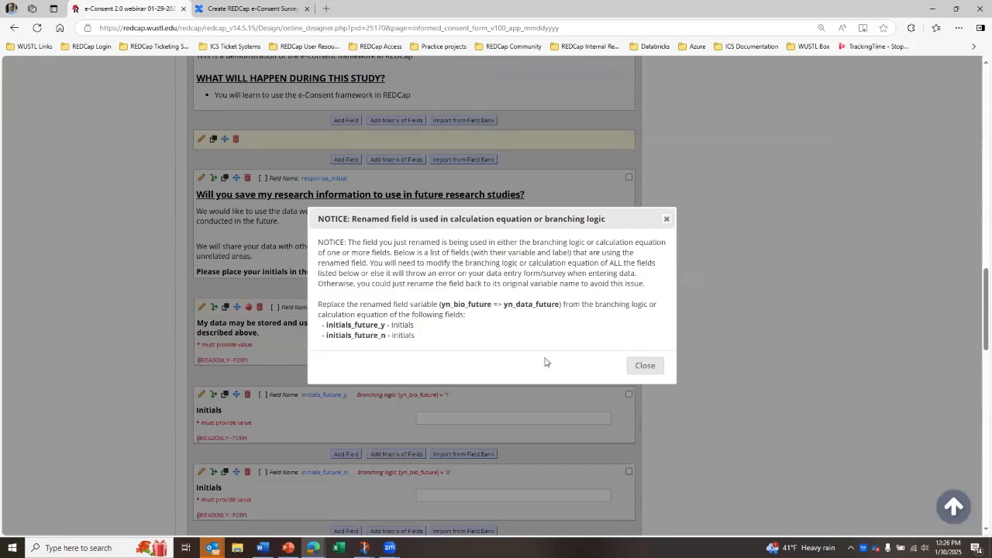
click(637, 366)
scroll(355, 335, down, 2)
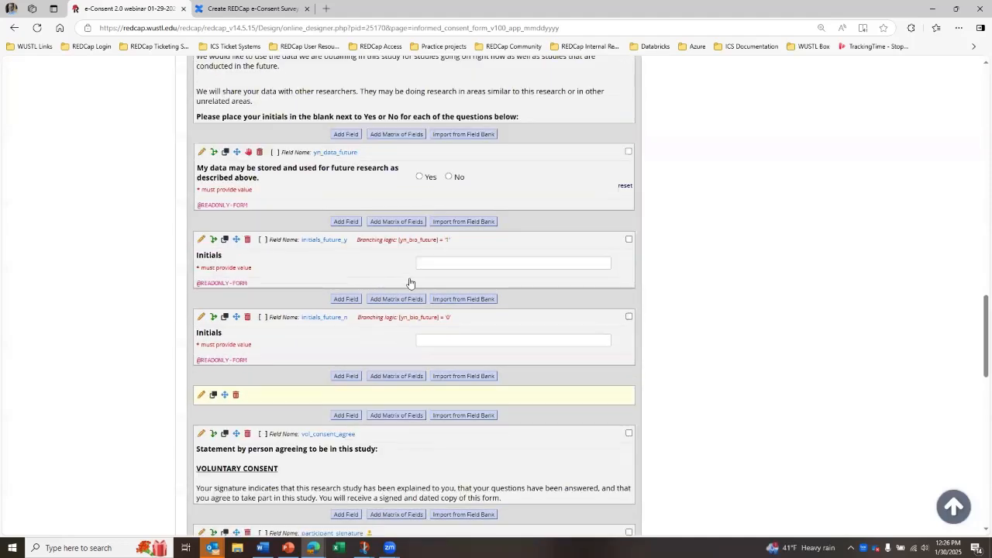
click(424, 263)
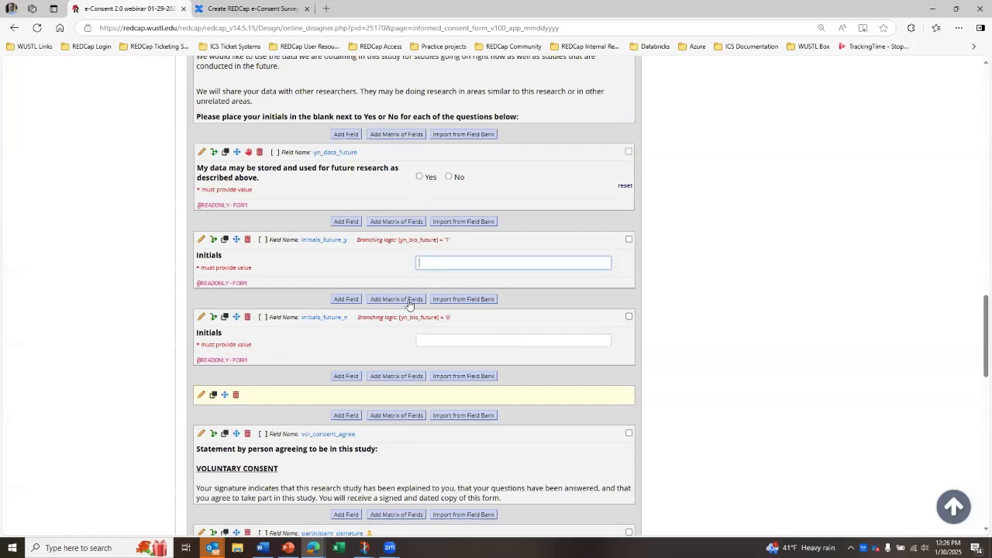
click(419, 339)
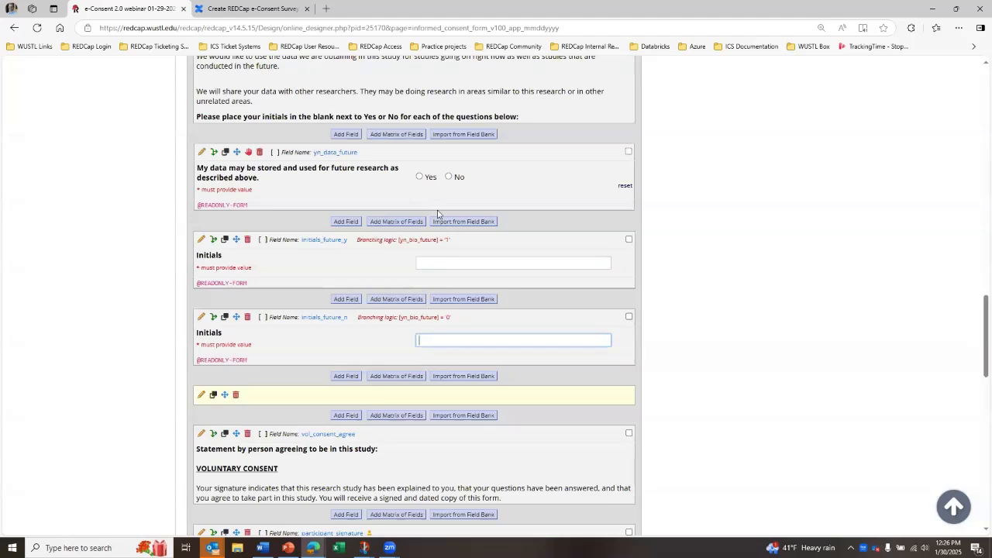
click(450, 177)
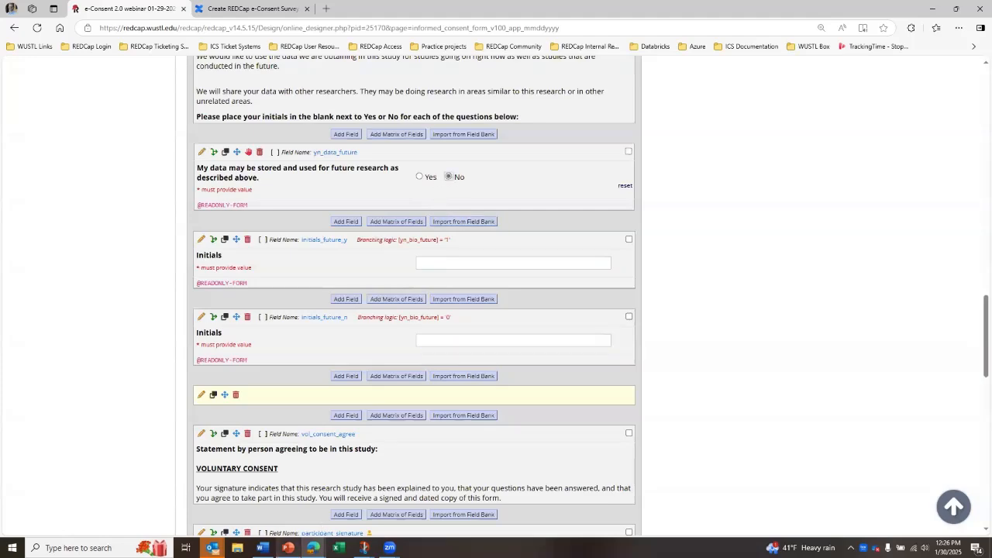
click(262, 546)
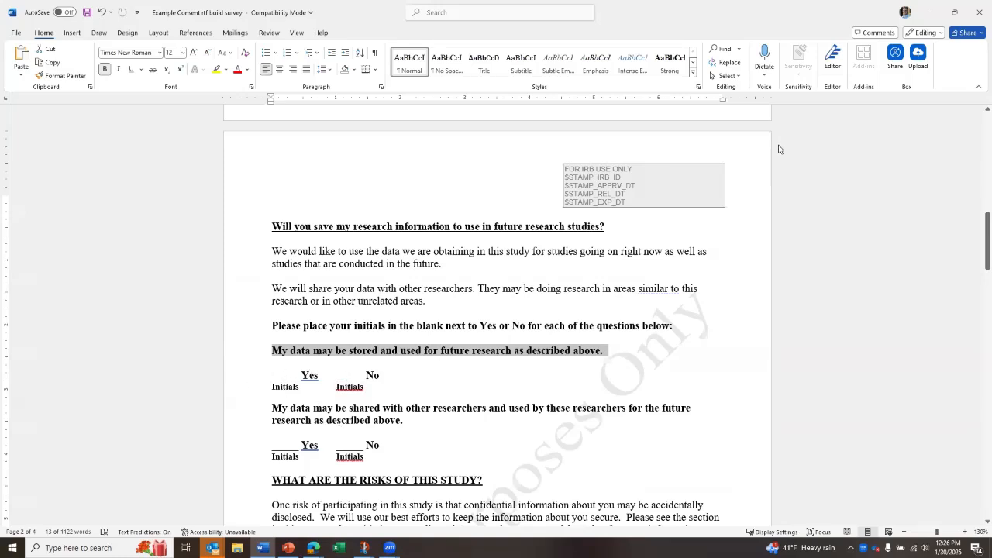
click(929, 12)
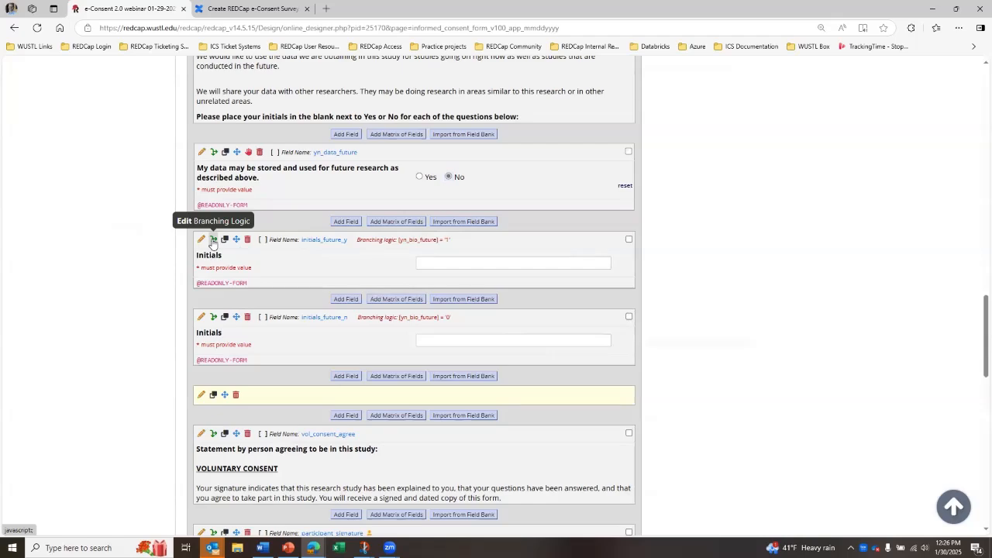
- Replace the branching logic of initials_future_y using the Drag-N-Drop Logic Builder so it shows only if yn_data_future = Yes (1), and save
click(213, 240)
click(422, 220)
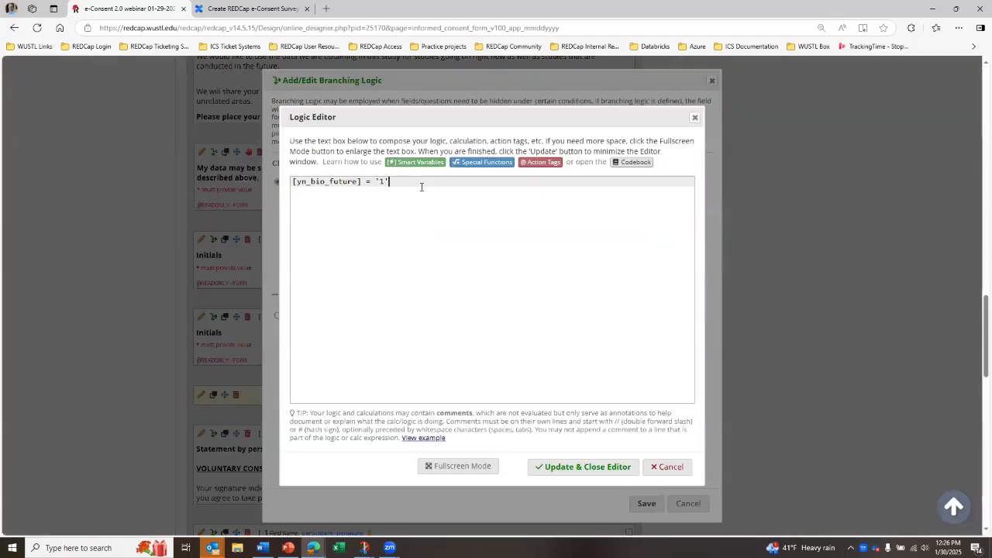
drag(389, 182, 290, 181)
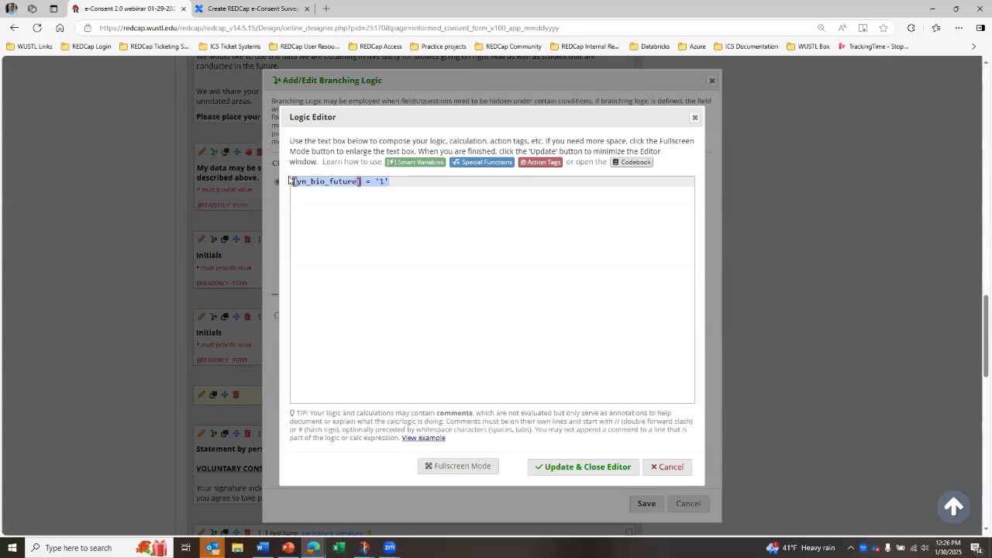
key(BackSpace)
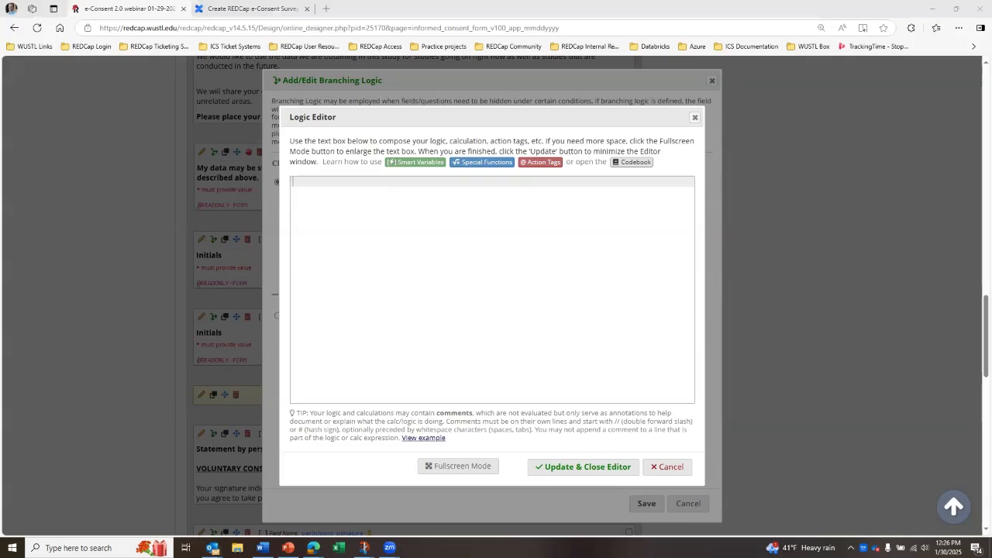
click(426, 249)
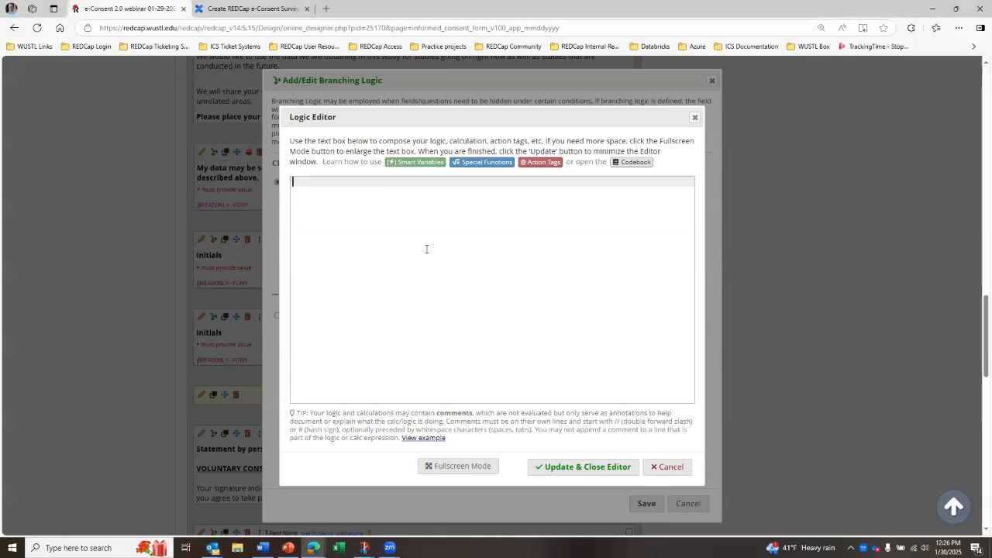
click(563, 472)
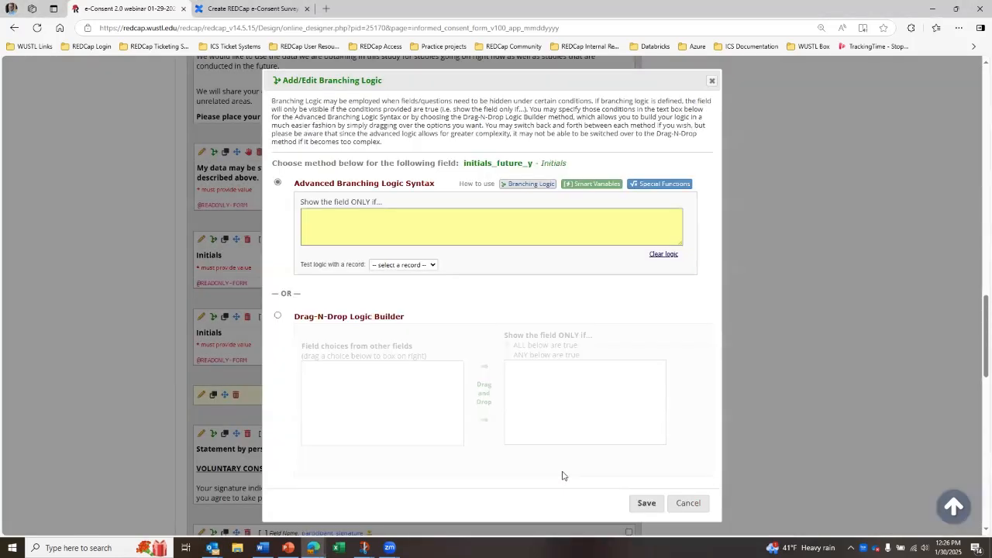
click(277, 317)
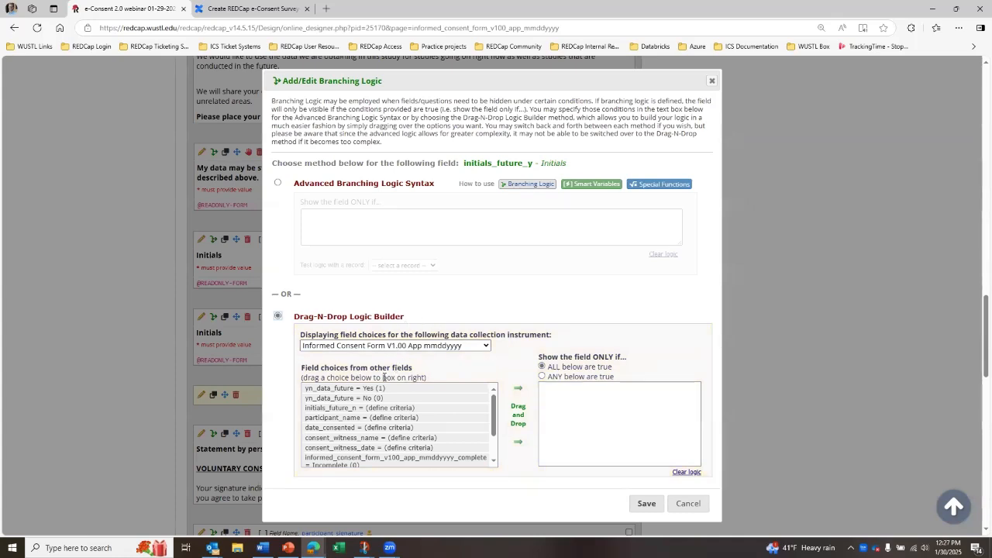
drag(328, 387, 577, 389)
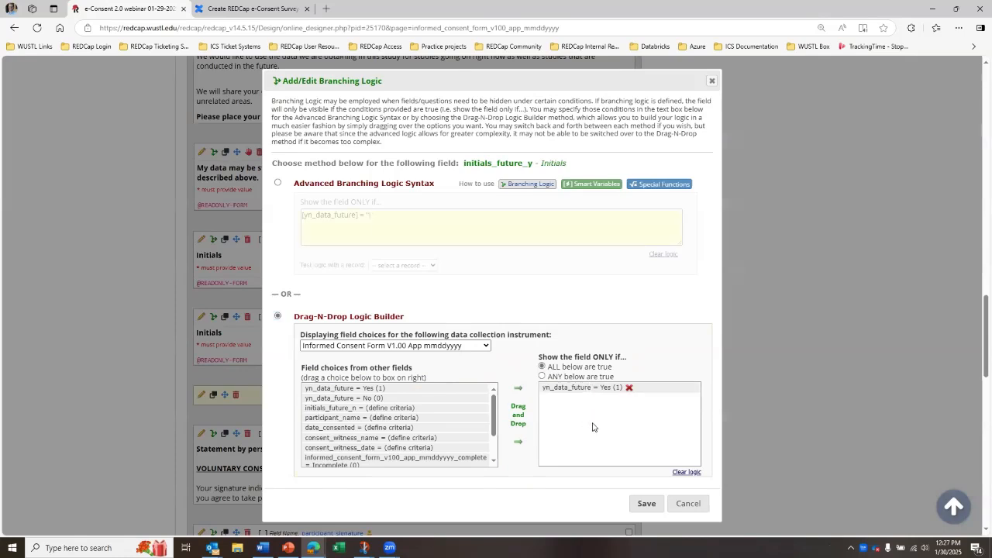
click(646, 502)
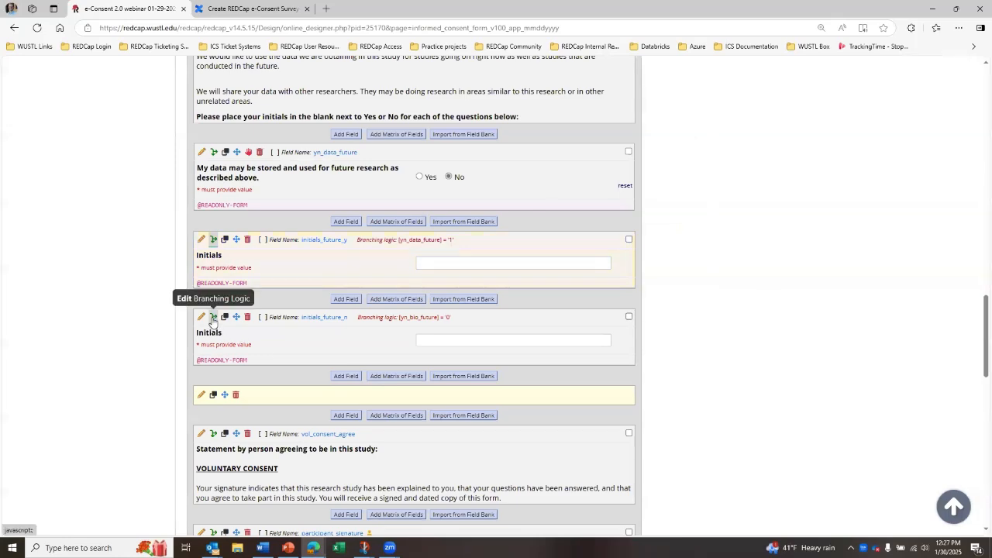
- Replace the branching logic of initials_future_n using the Drag-N-Drop Logic Builder so it shows only if yn_data_future = No (0), and save
click(213, 318)
click(346, 239)
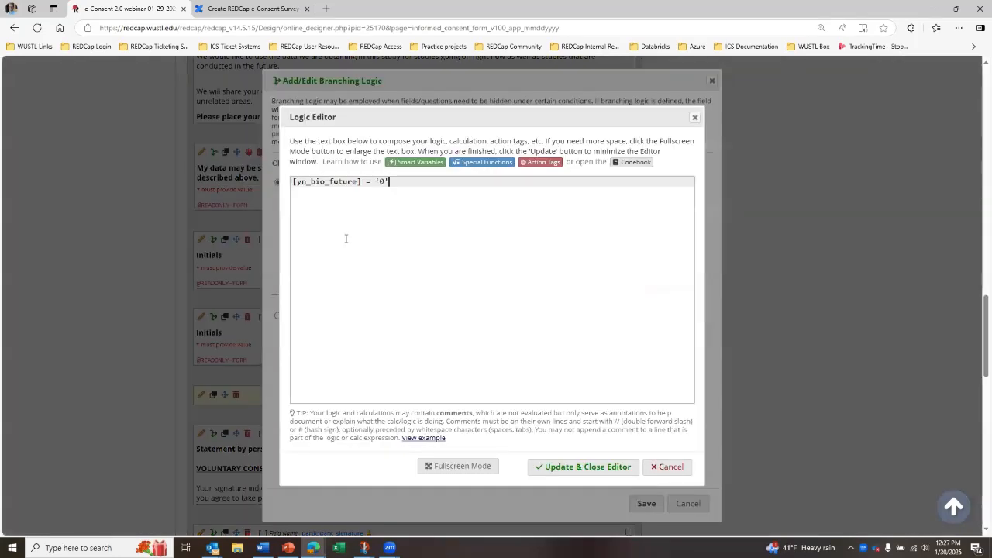
drag(388, 181, 288, 182)
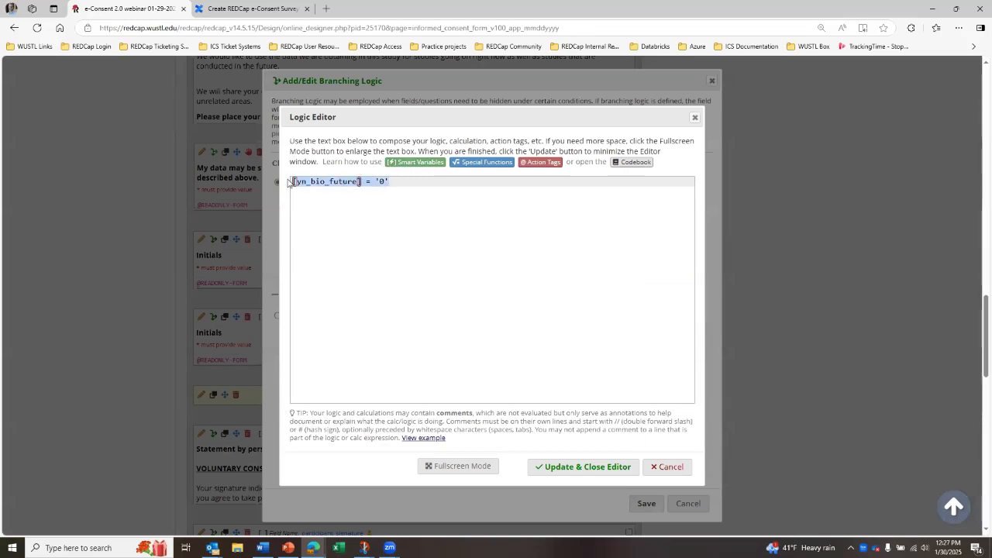
key(BackSpace)
click(587, 467)
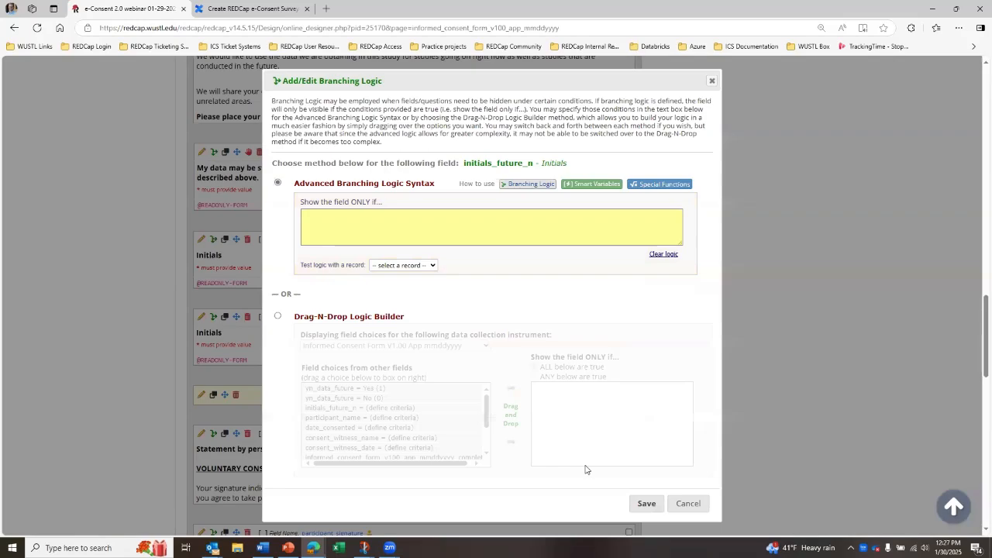
click(277, 315)
drag(351, 399, 640, 410)
click(644, 504)
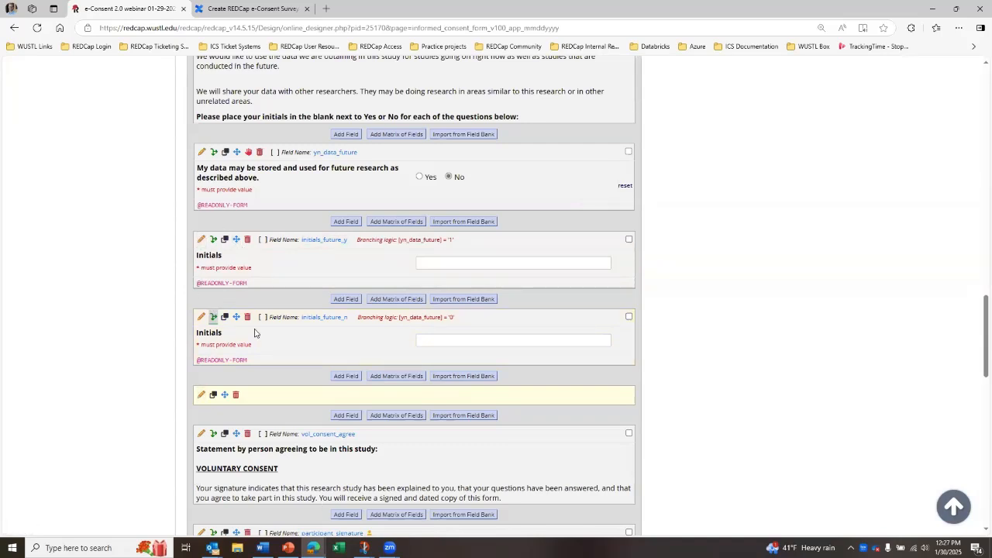
- Rename the Yes initials field's variable to initials_data_future_y and save the field
click(201, 240)
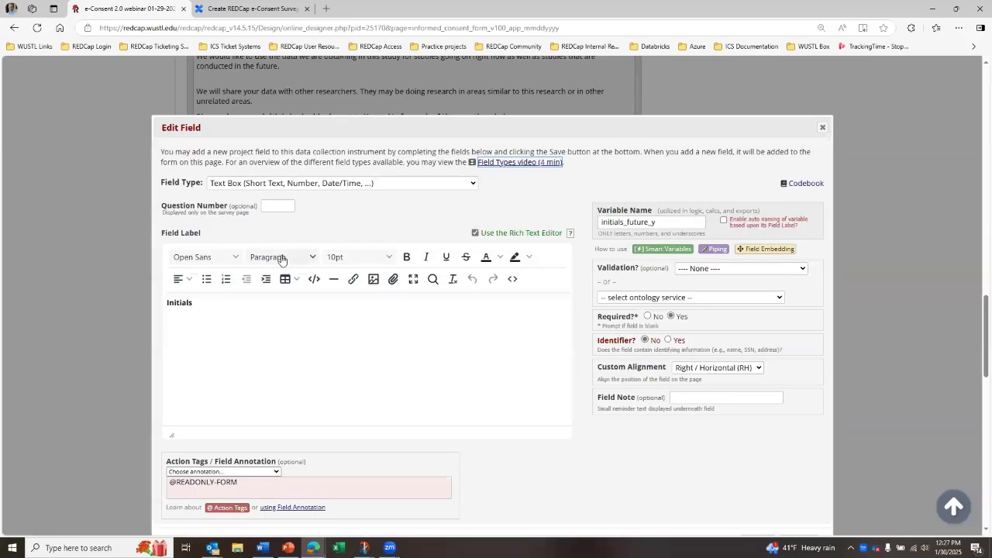
click(628, 222)
text(data_)
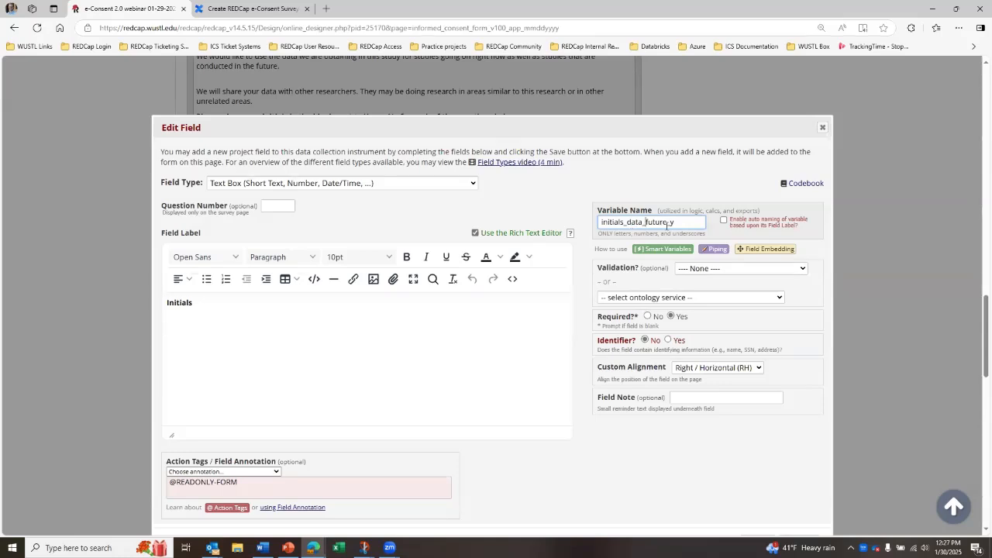
drag(643, 222, 635, 223)
scroll(664, 315, down, 2)
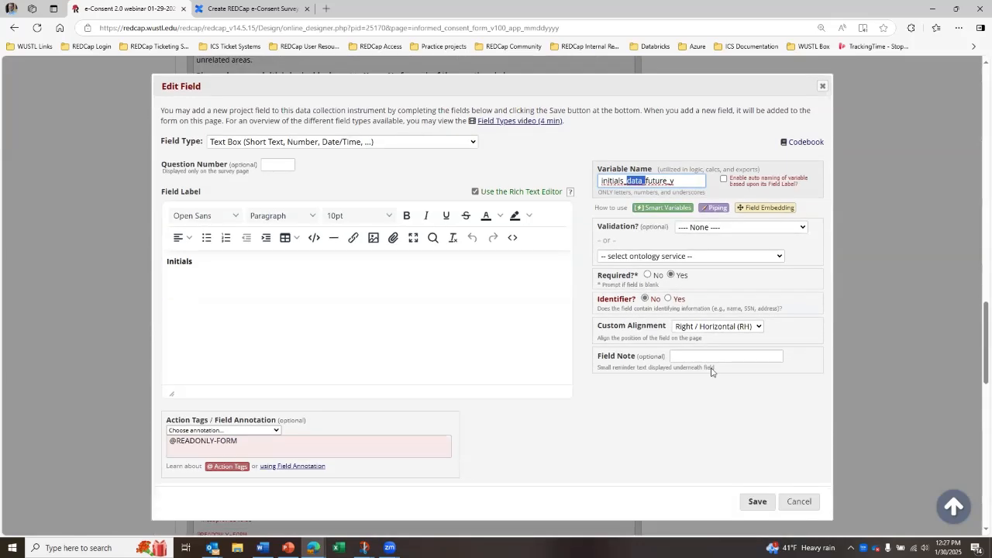
click(743, 386)
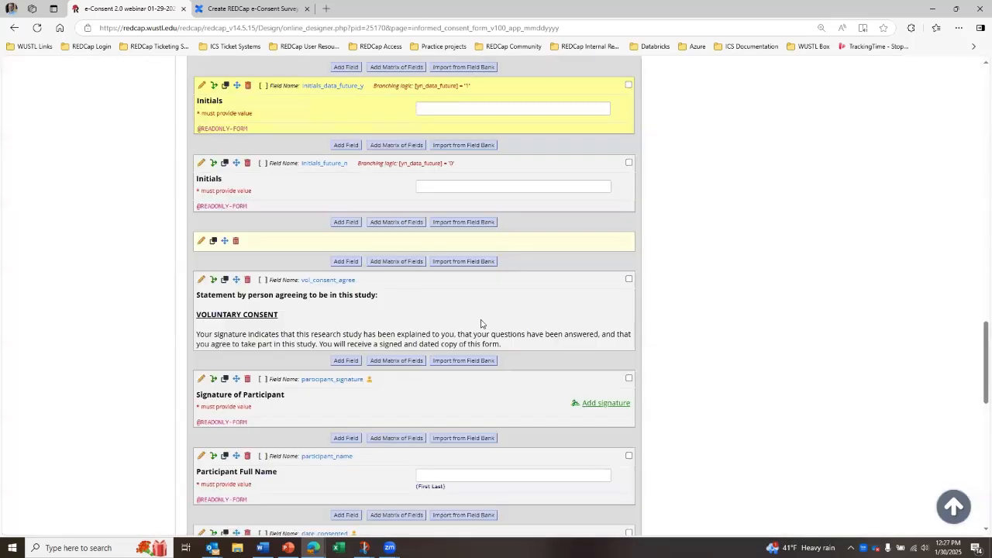
- Rename the No initials field's variable to initials_data_future_n and save the field
scroll(413, 314, up, 1)
click(201, 215)
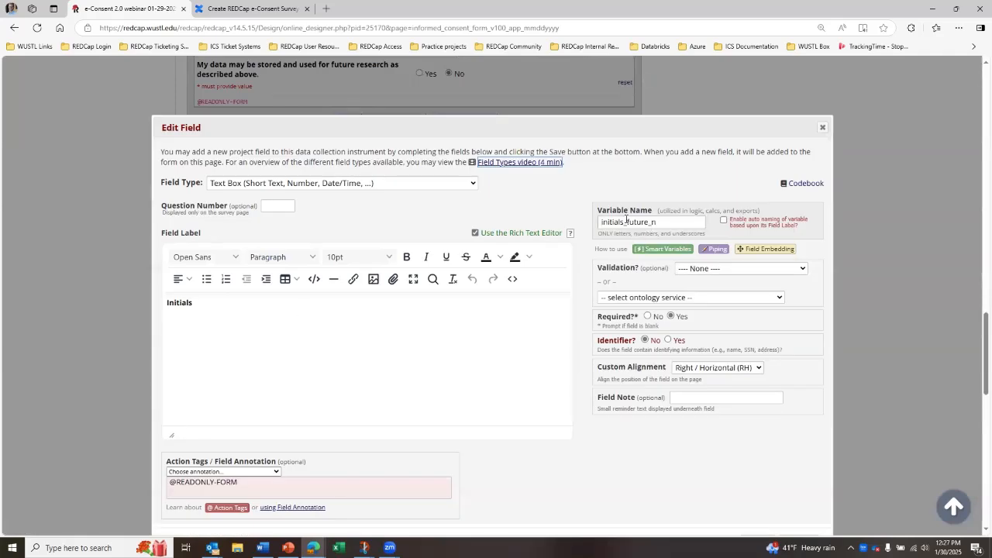
click(627, 222)
text(data_)
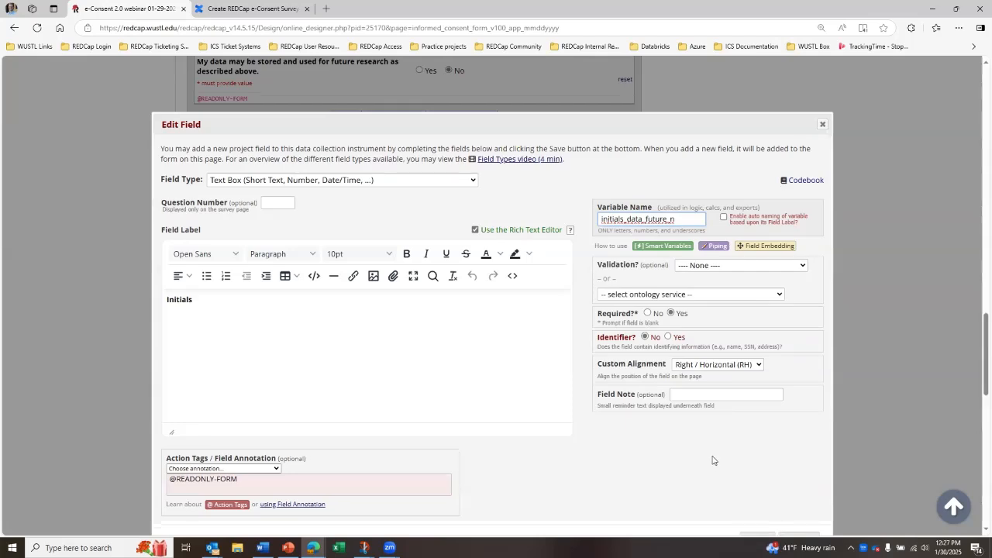
scroll(713, 461, down, 1)
click(756, 492)
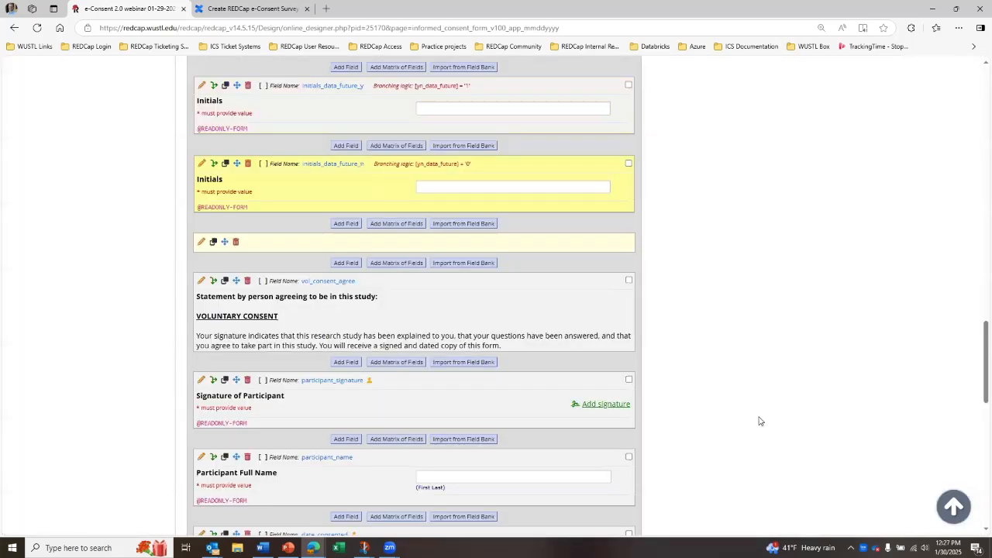
- Switch to the Word consent document to check the next future-research question, and return to REDCap
scroll(748, 415, up, 3)
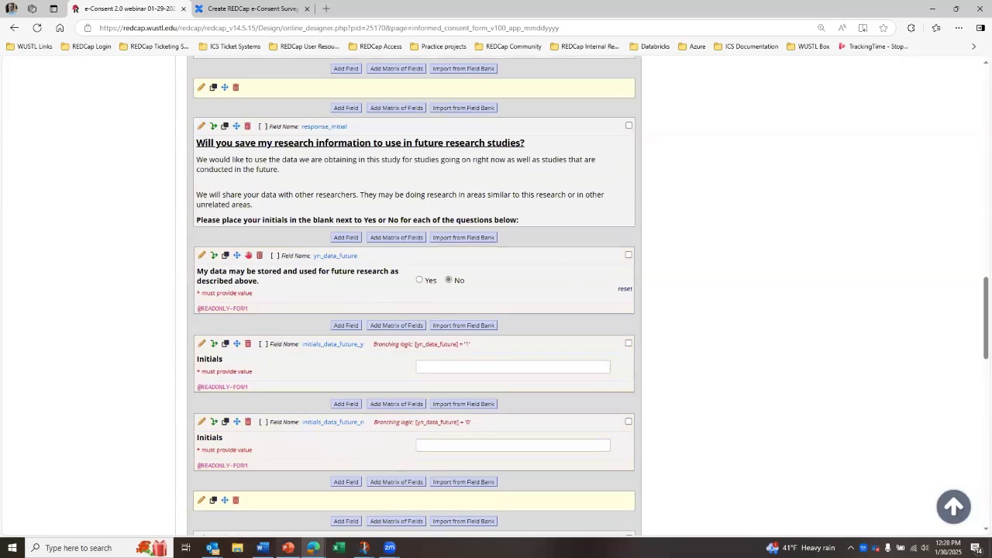
mouse_move(313, 548)
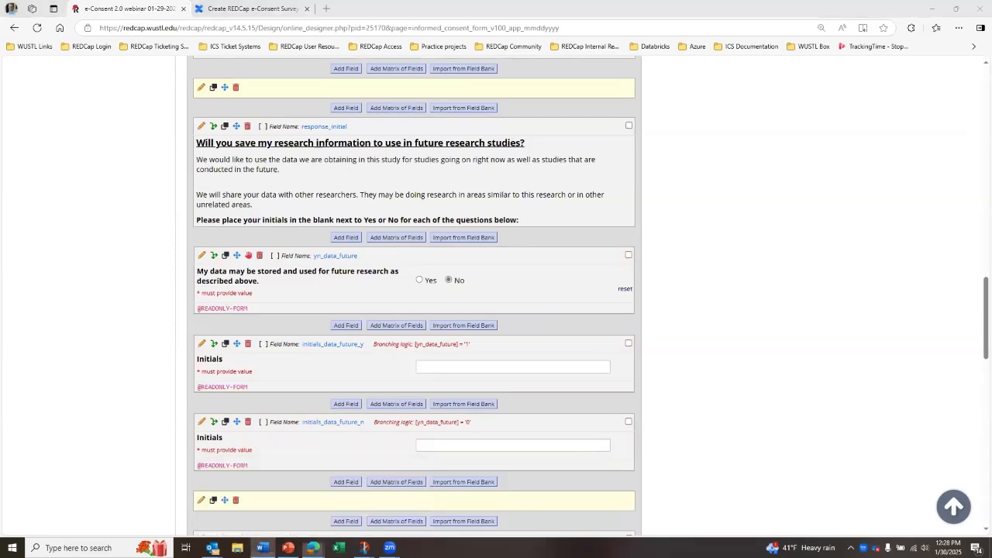
click(262, 547)
scroll(236, 405, down, 2)
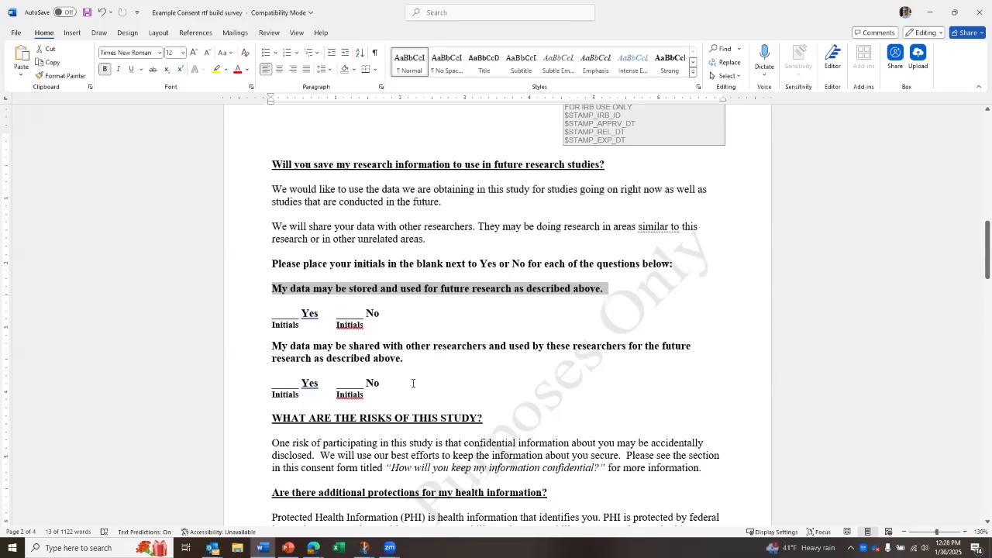
click(929, 17)
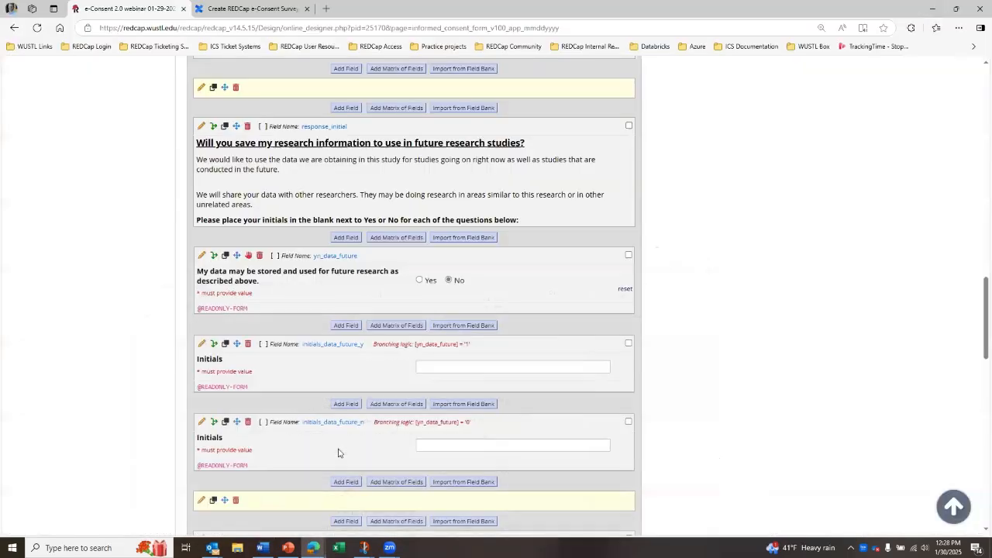
- Copy yn_data_future, initials_data_future_y and initials_data_future_n together, adding the new fields after the last selected field
scroll(338, 450, down, 1)
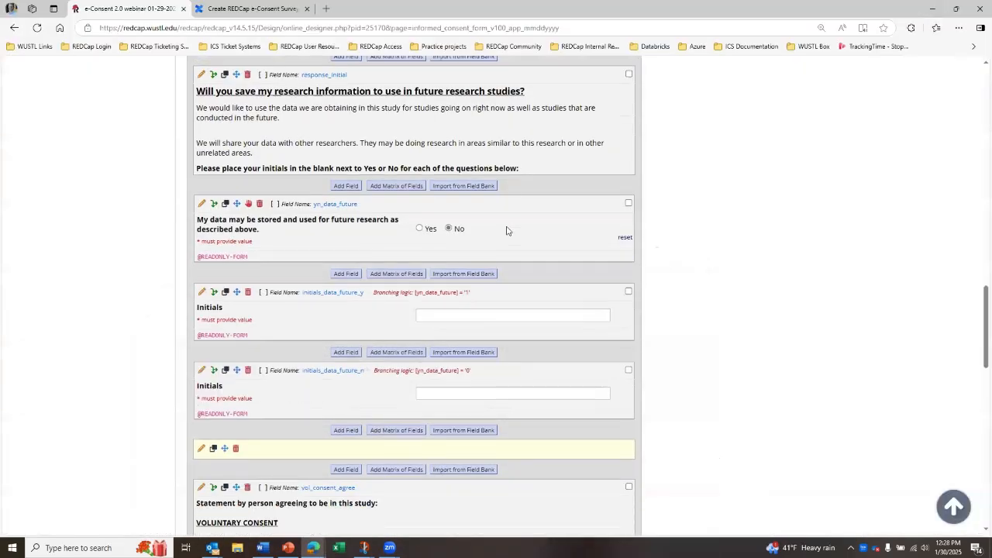
click(628, 205)
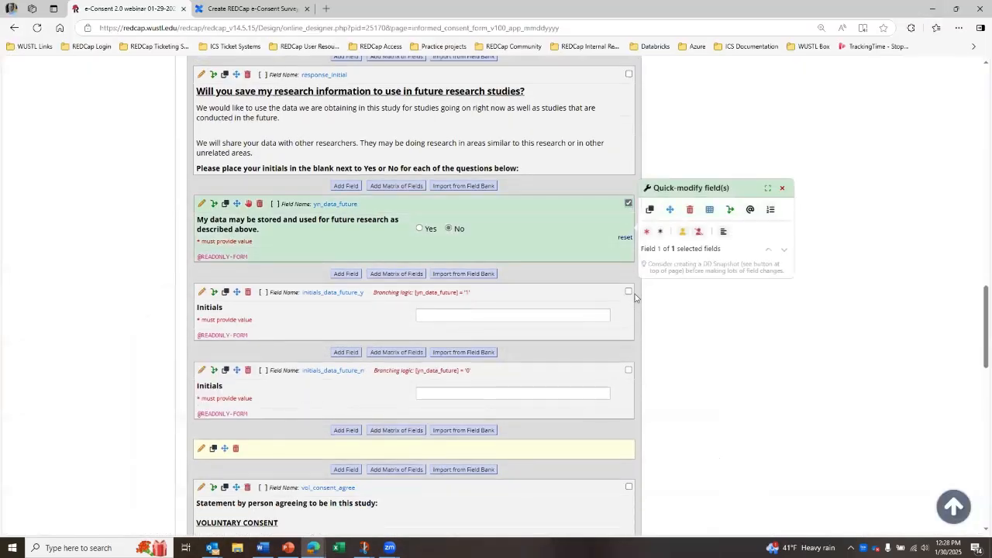
click(628, 293)
click(628, 370)
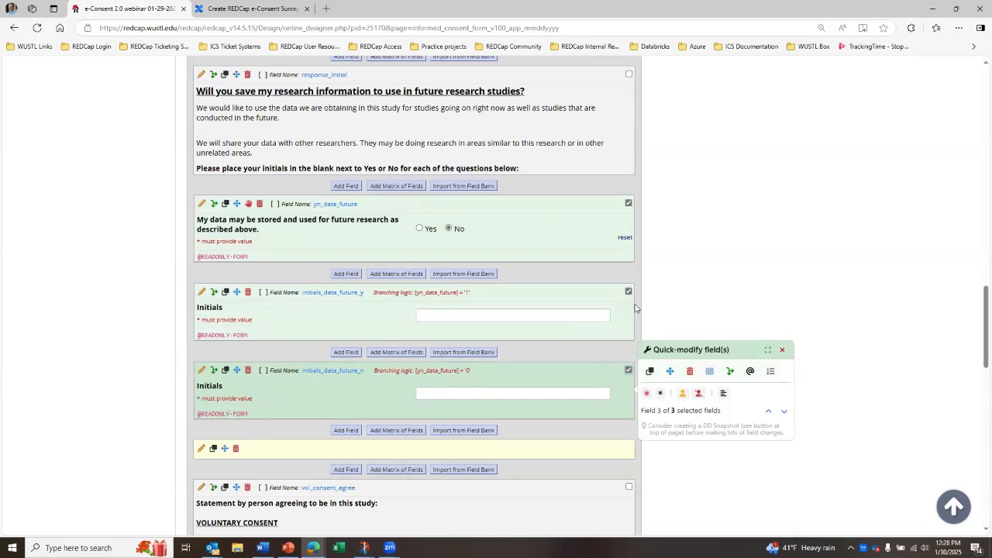
click(650, 374)
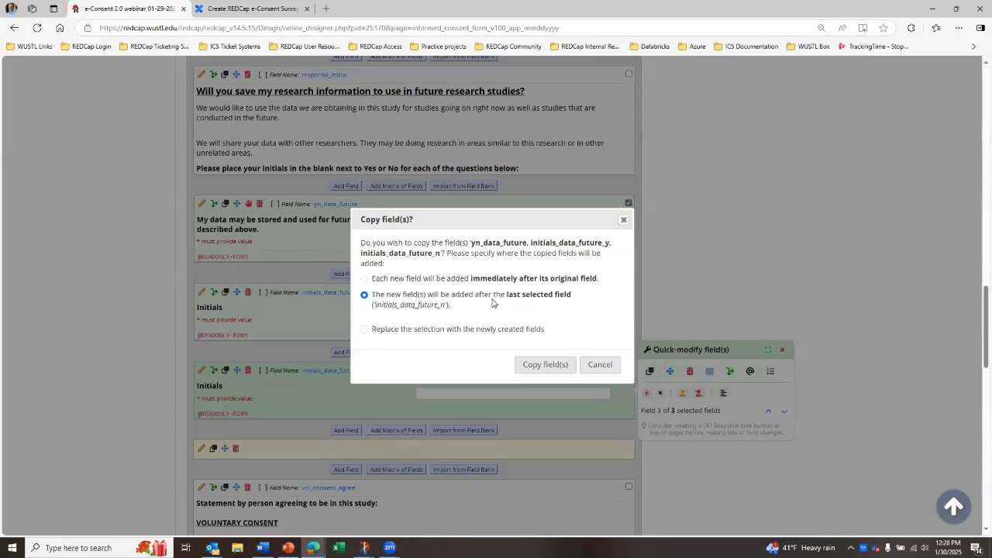
click(552, 365)
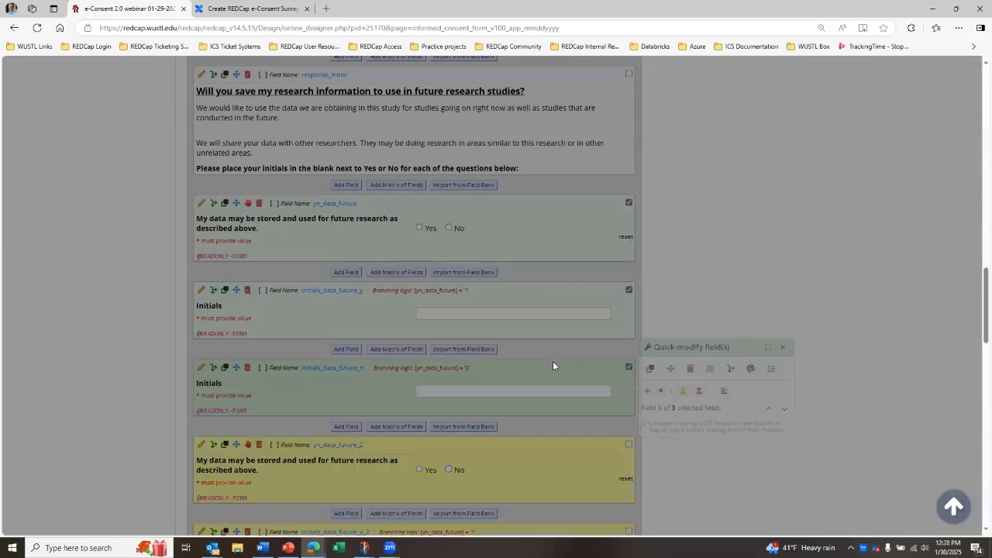
scroll(481, 368, down, 3)
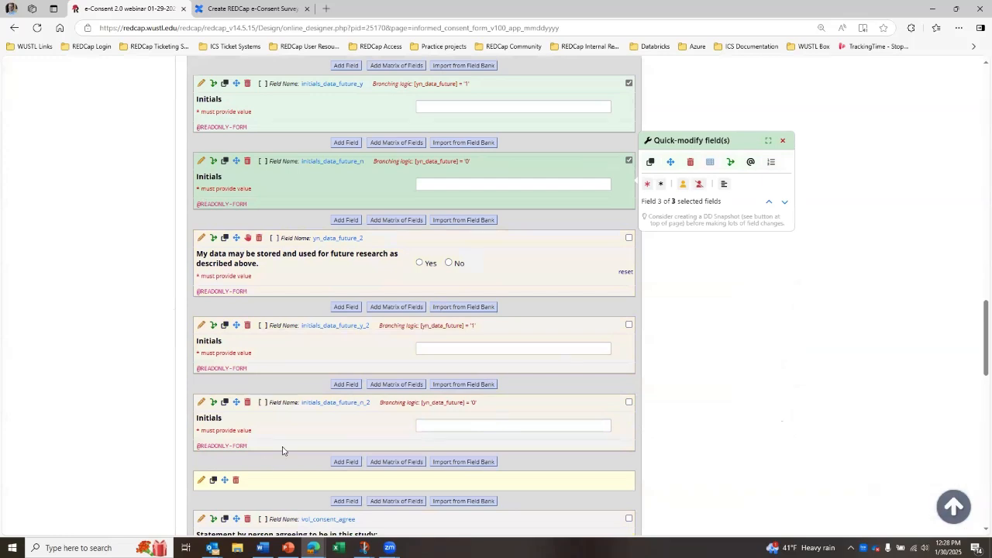
- Copy the Word question "My data may be shared with other researchers and used by these researchers for the future research as described above." and return to REDCap
mouse_move(313, 547)
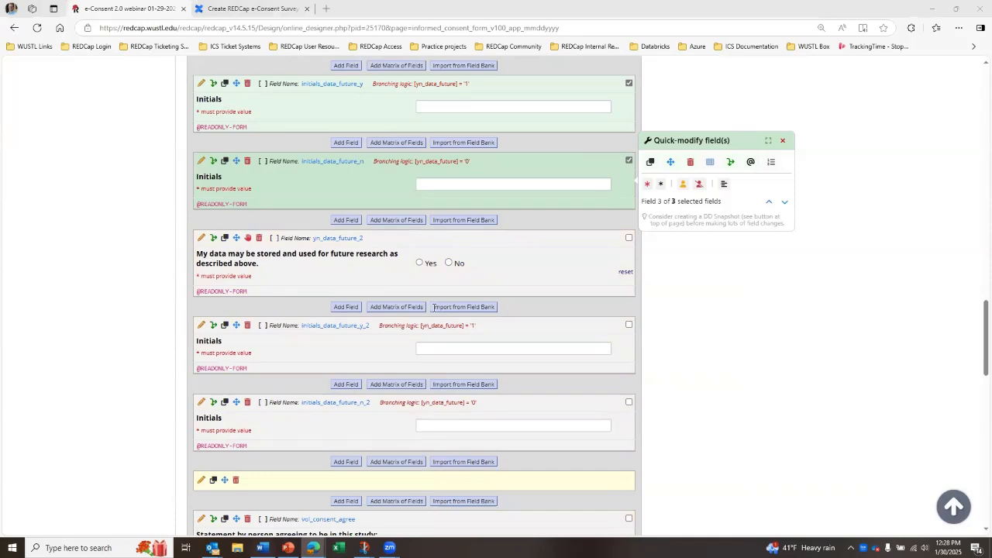
click(261, 546)
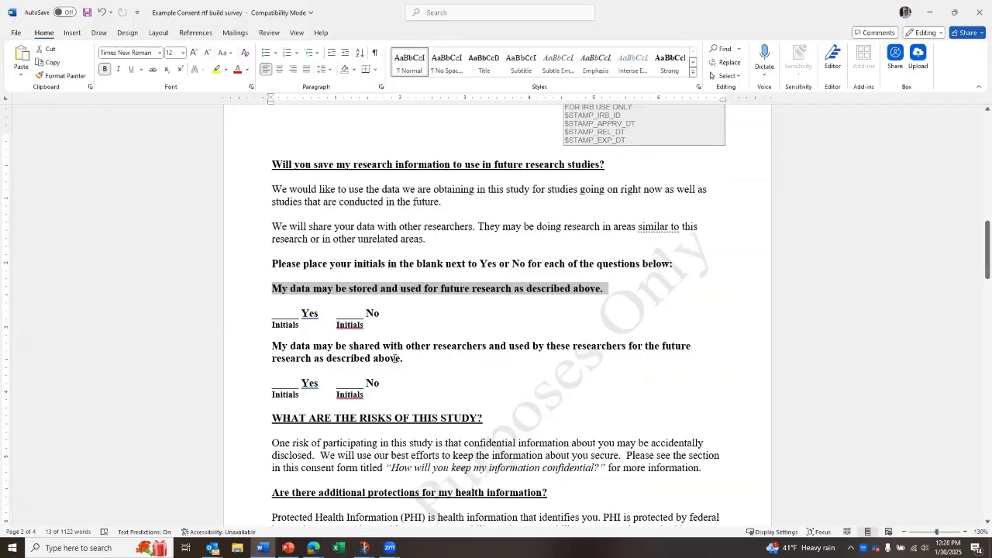
drag(410, 359, 279, 348)
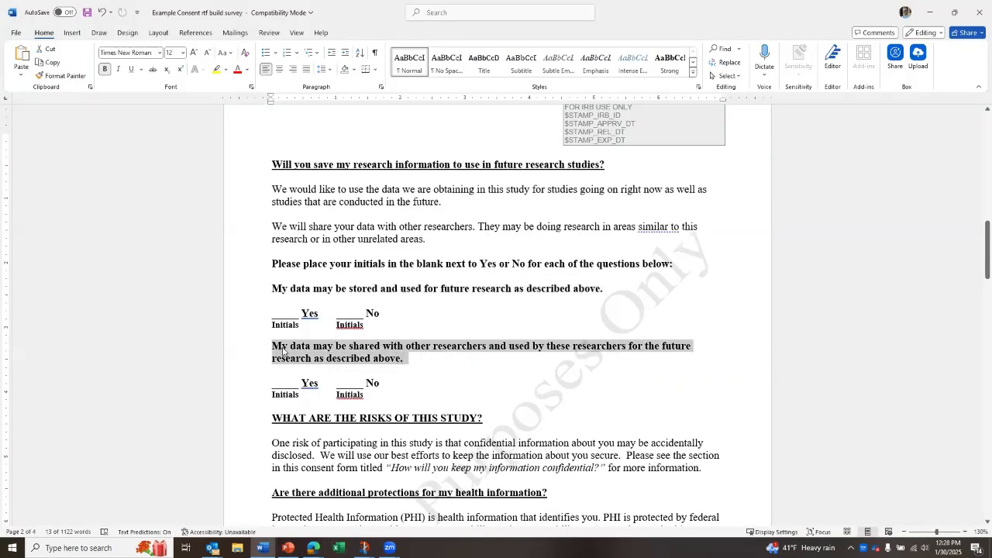
right_click(297, 351)
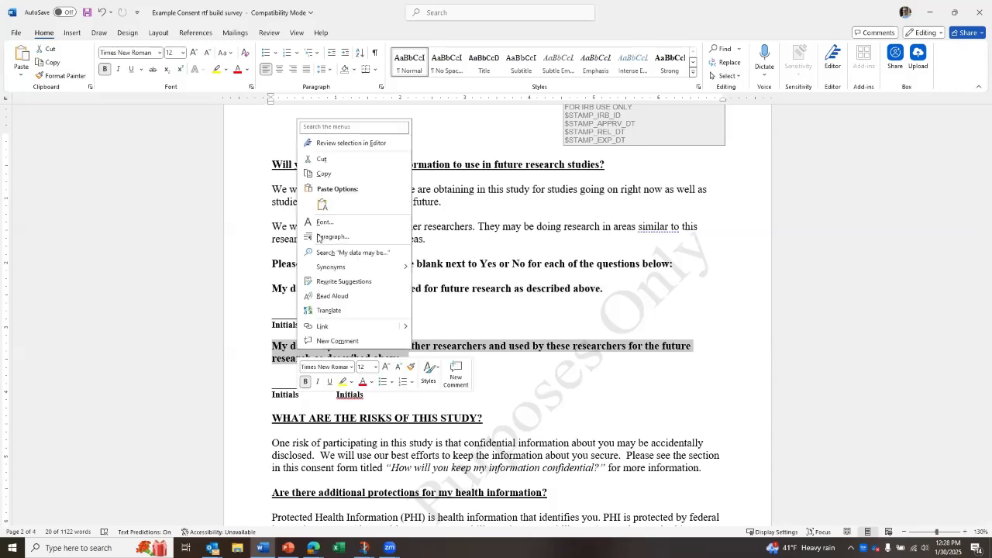
click(322, 173)
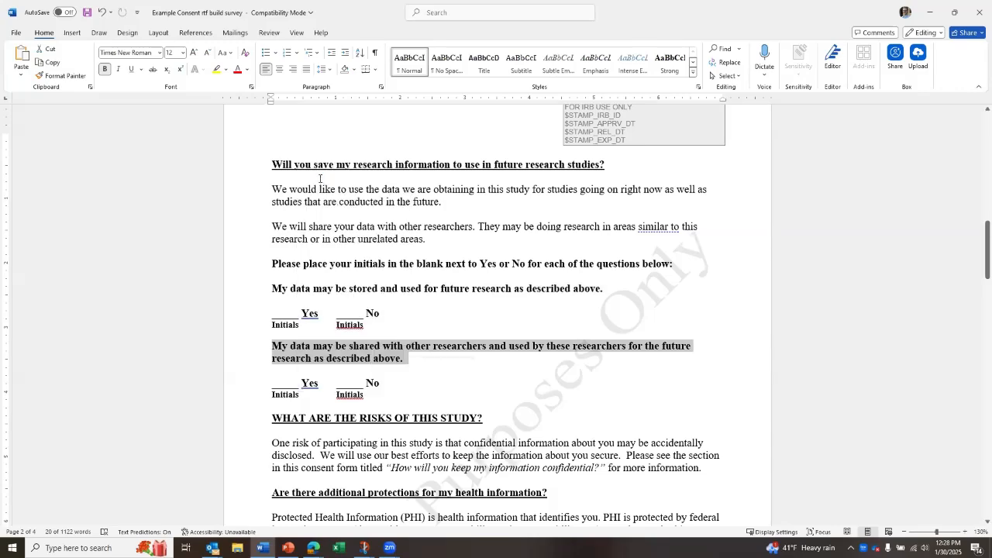
key(alt+Tab)
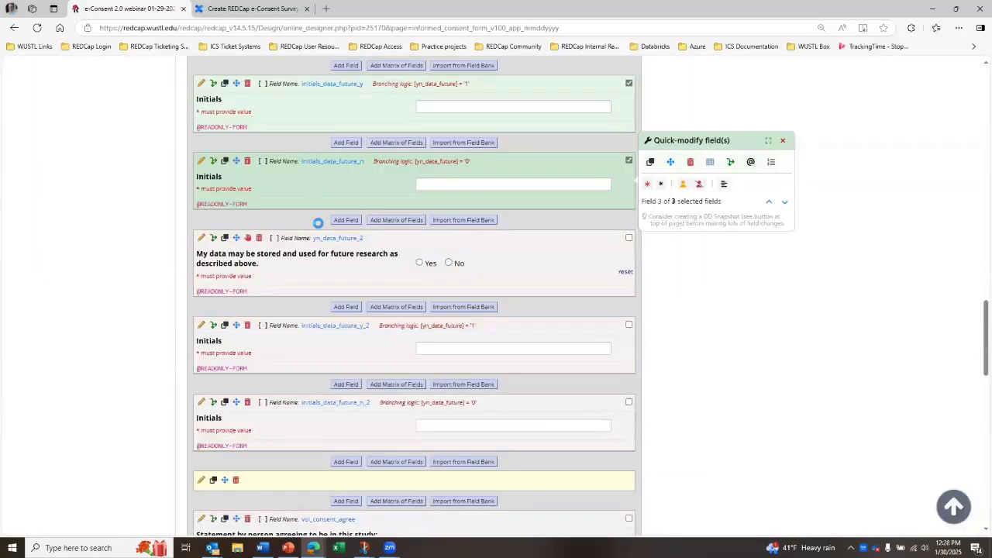
- Replace the label of the duplicated yn_data_future_2 question with the copied data-sharing question text
click(201, 238)
drag(462, 277, 166, 277)
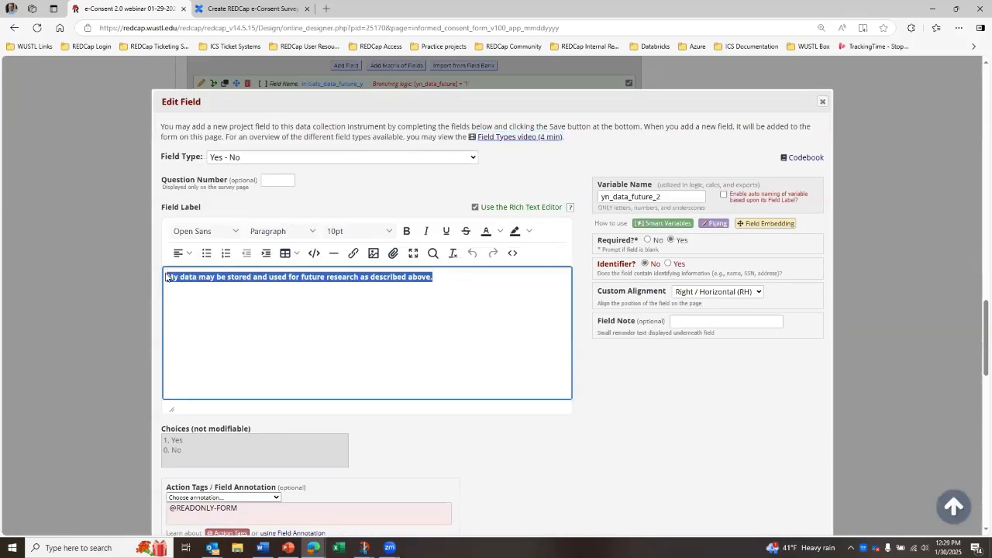
key(ctrl+v)
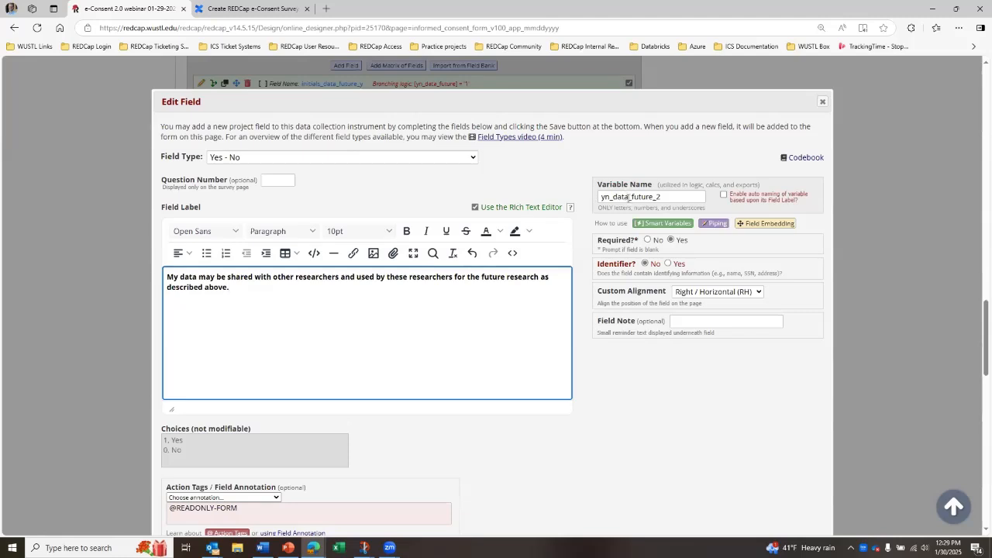
- Rename the data-sharing question's variable to yn_data_share, save the field, and clear the selection of the three original fields
drag(652, 196, 633, 197)
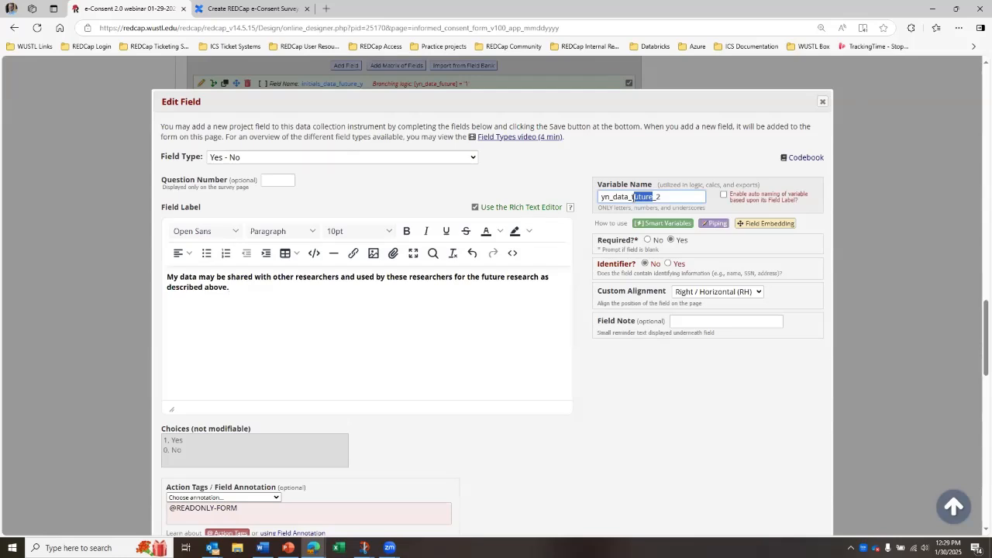
text(share)
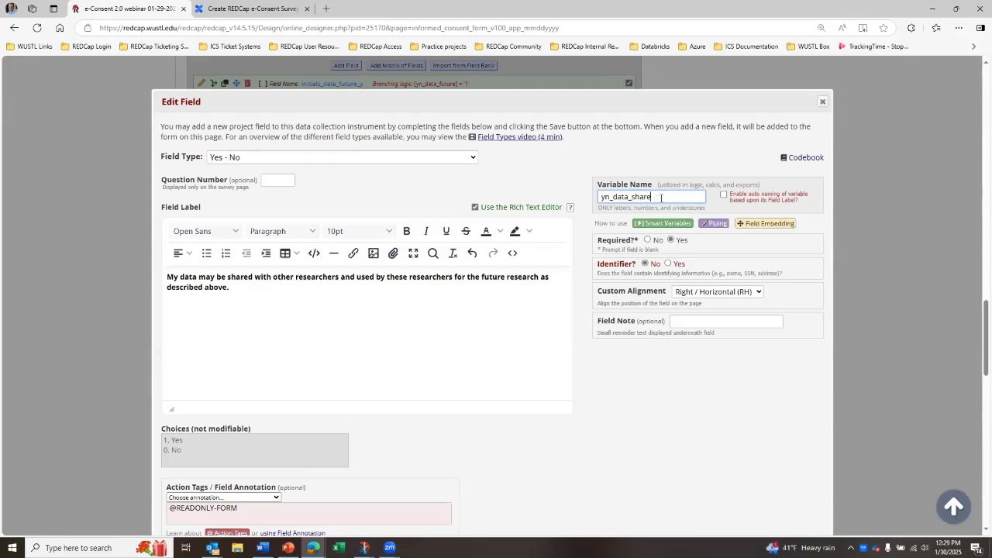
scroll(508, 353, down, 3)
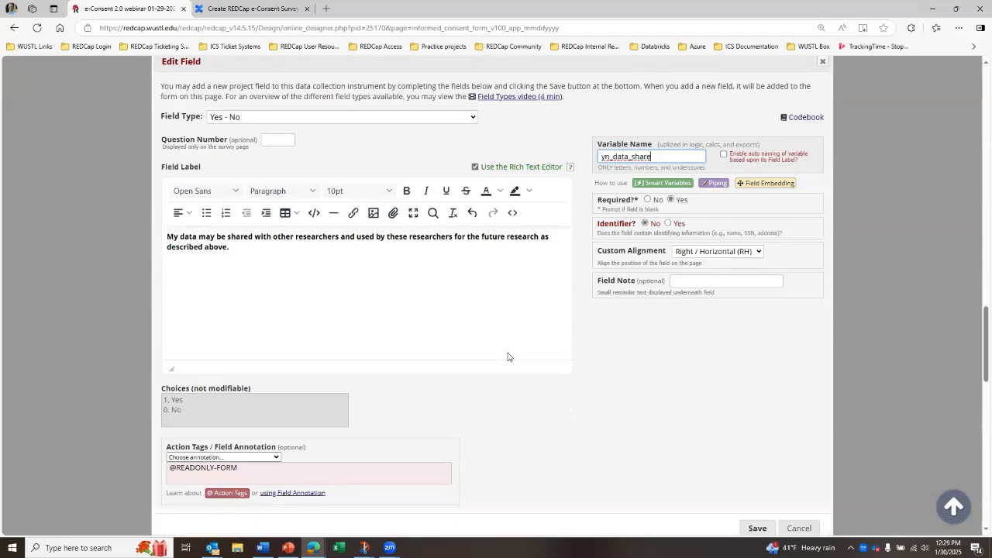
click(745, 413)
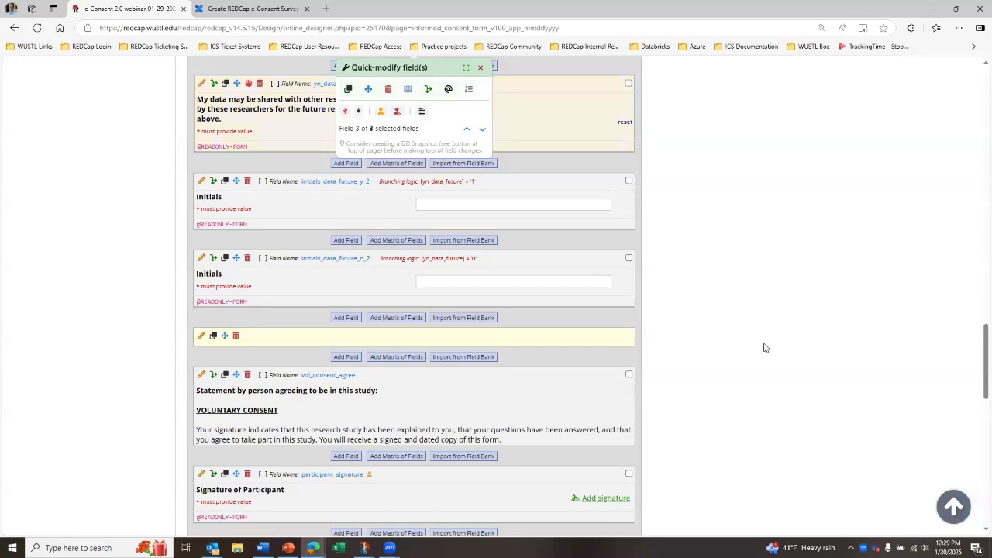
scroll(764, 347, up, 1)
scroll(659, 349, up, 1)
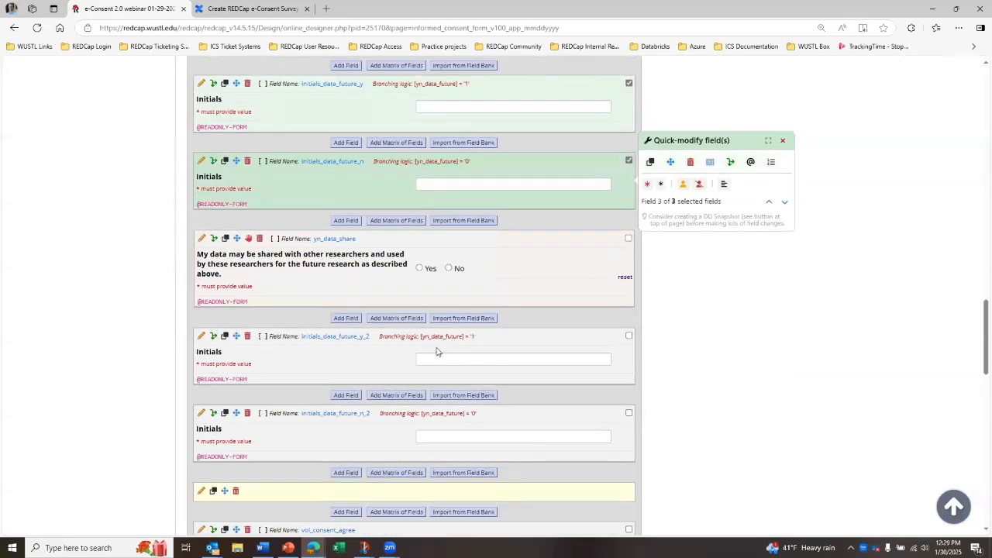
click(782, 141)
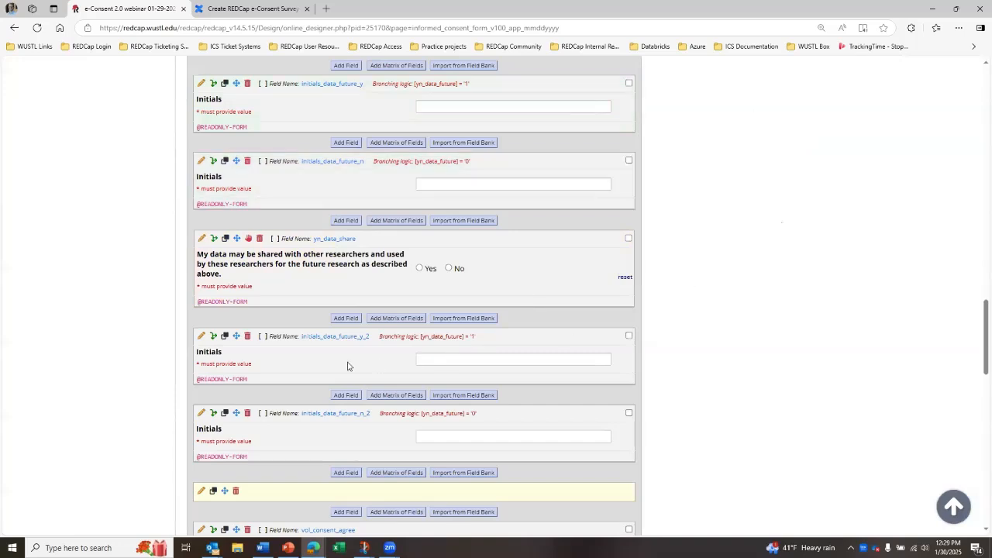
- Set the branching logic of initials_data_future_y_2 to [yn_data_share] = '1' and save it without updating other fields
click(216, 337)
click(365, 223)
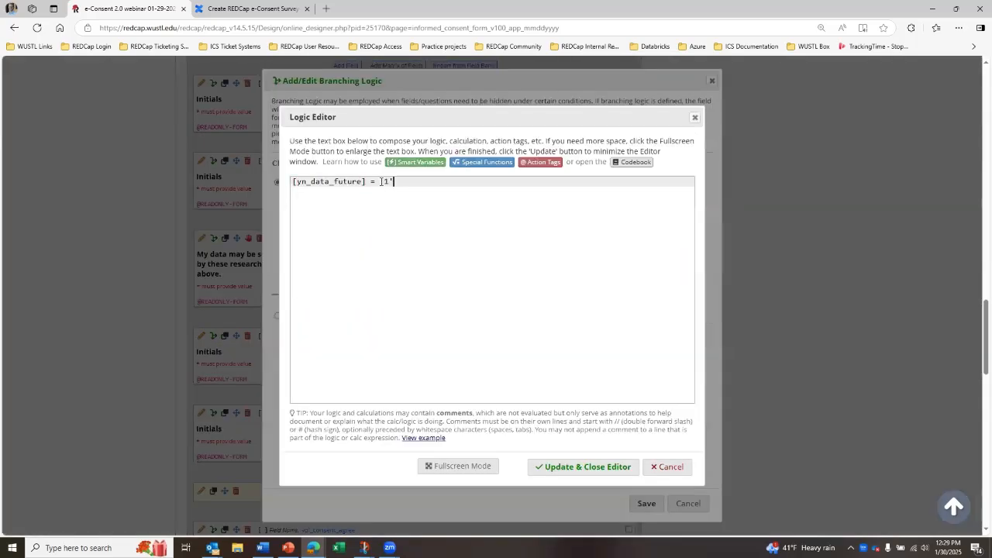
drag(364, 180, 333, 180)
text(share)
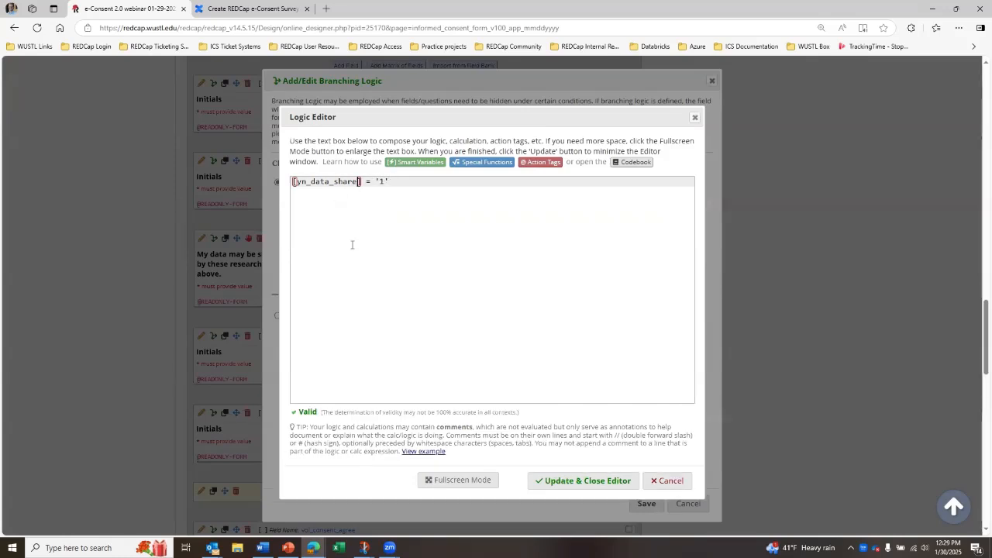
click(580, 480)
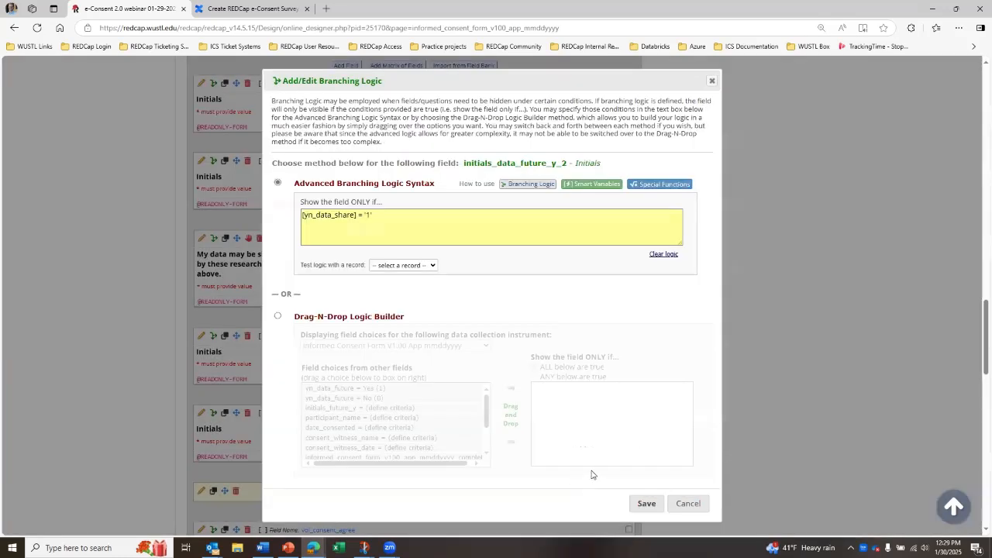
click(653, 506)
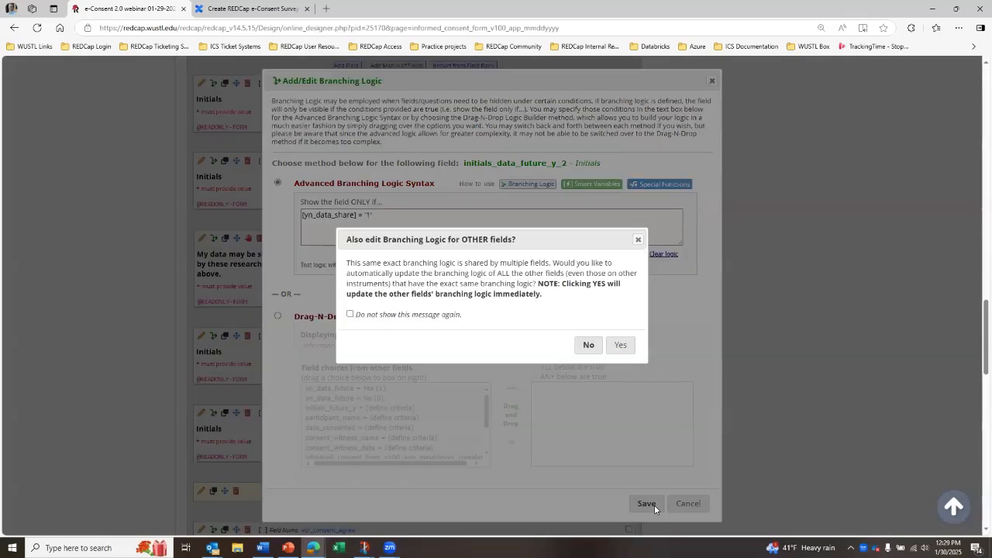
click(587, 345)
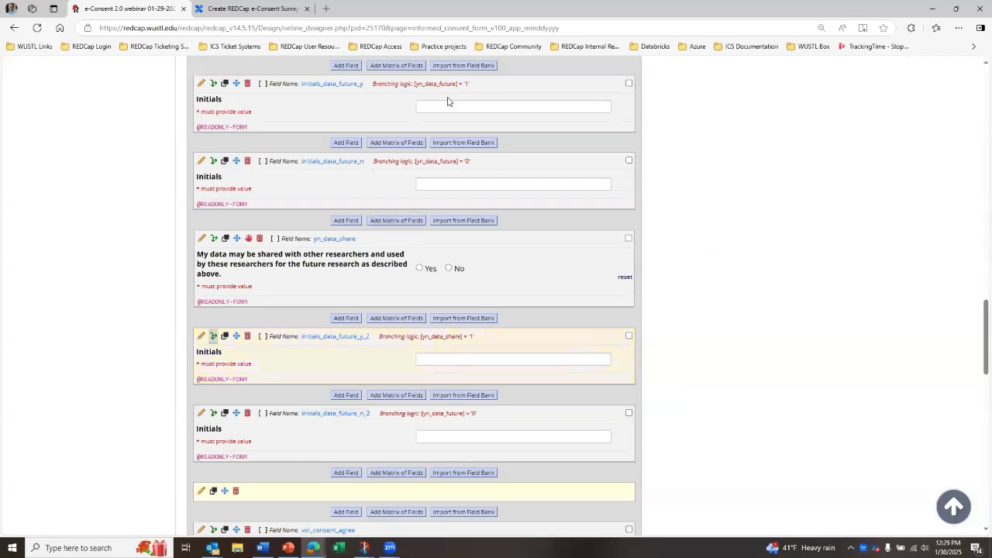
- Set the branching logic of initials_data_future_n_2 to [yn_data_share] = '0' and save it without updating other fields
scroll(233, 387, down, 1)
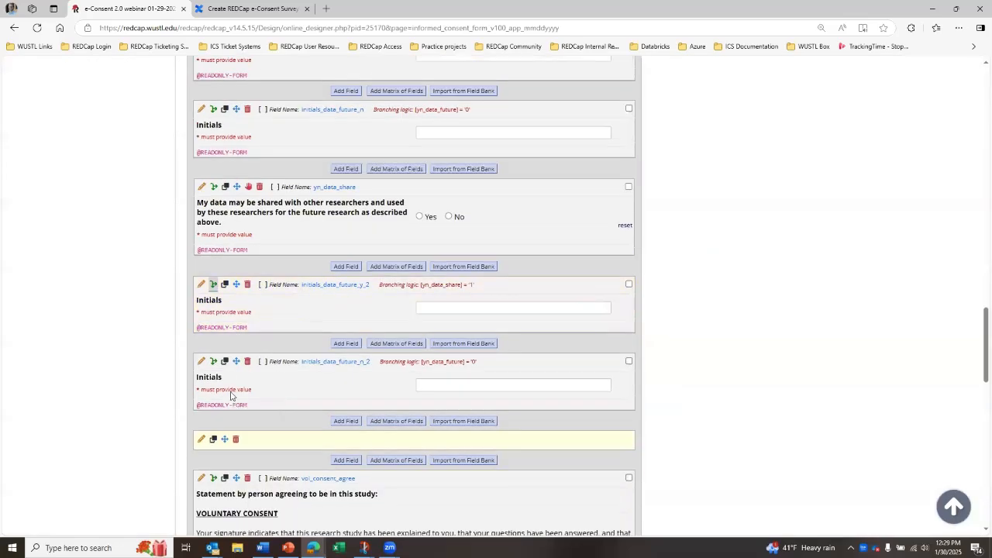
click(213, 362)
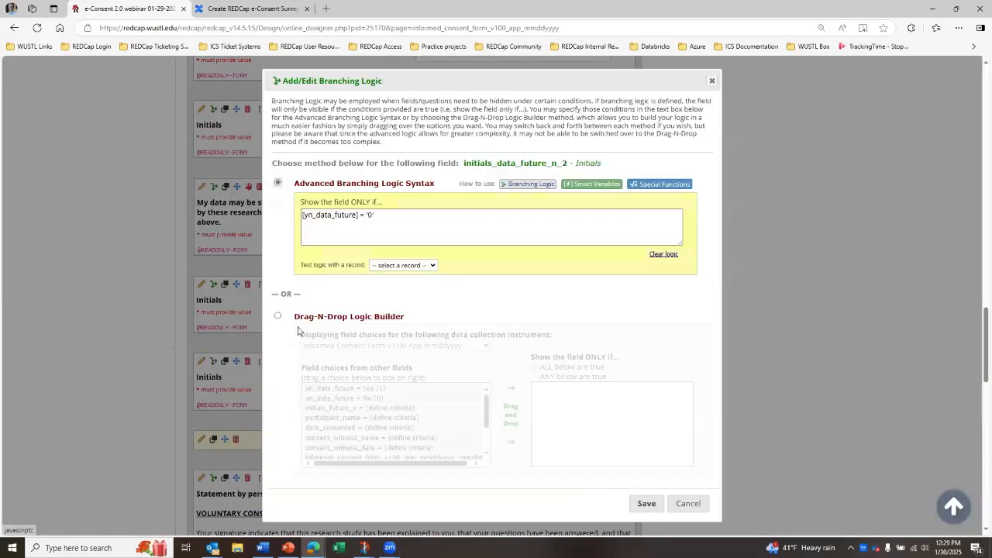
click(398, 221)
drag(363, 181, 332, 180)
text(share)
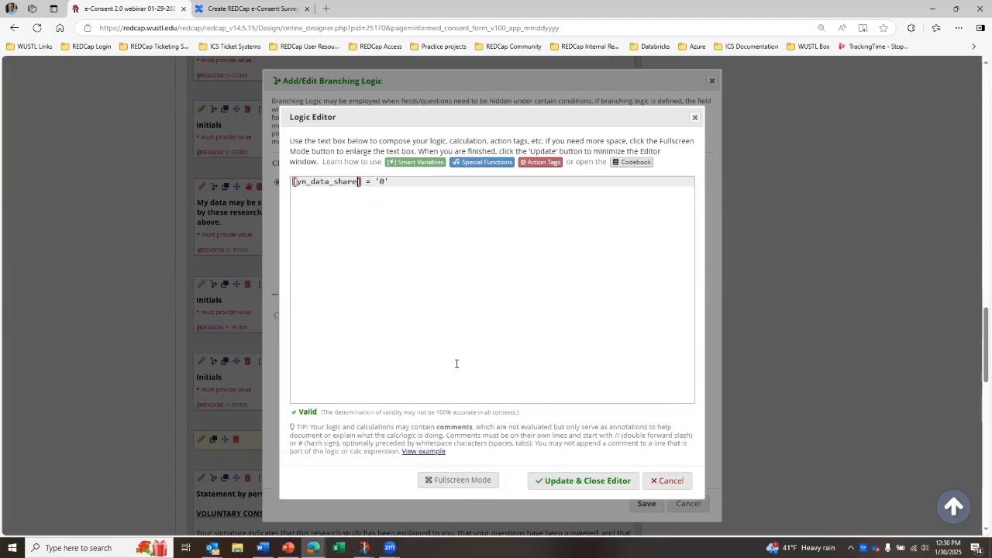
click(609, 482)
click(643, 504)
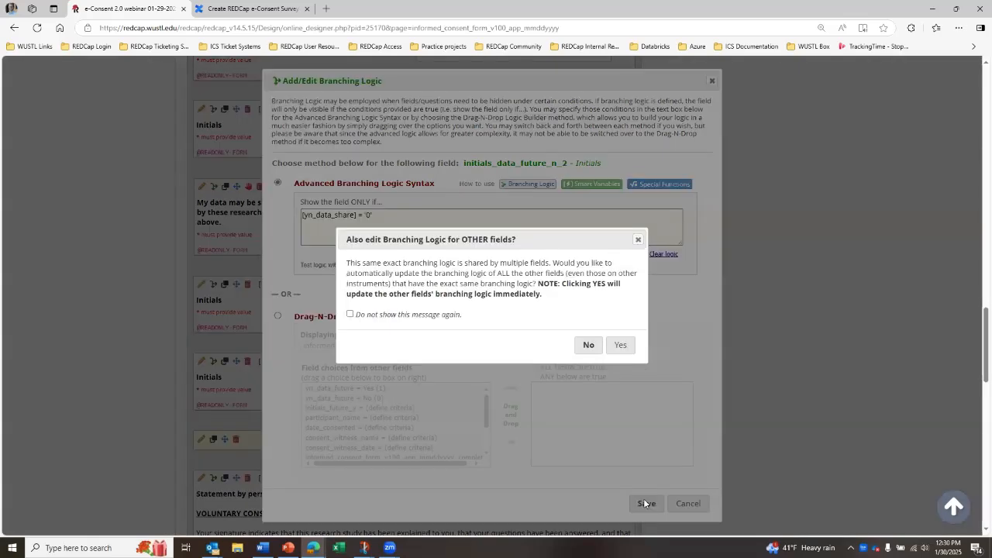
click(587, 346)
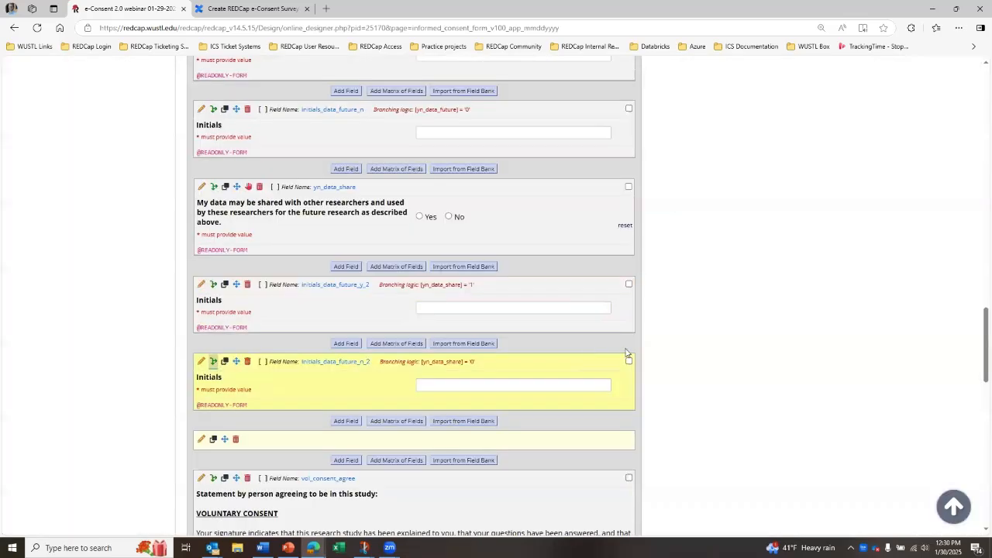
- Check the remaining REDCap fields, then switch to the Word consent document and review everything from the data-sharing question through the signature blocks
scroll(716, 396, down, 2)
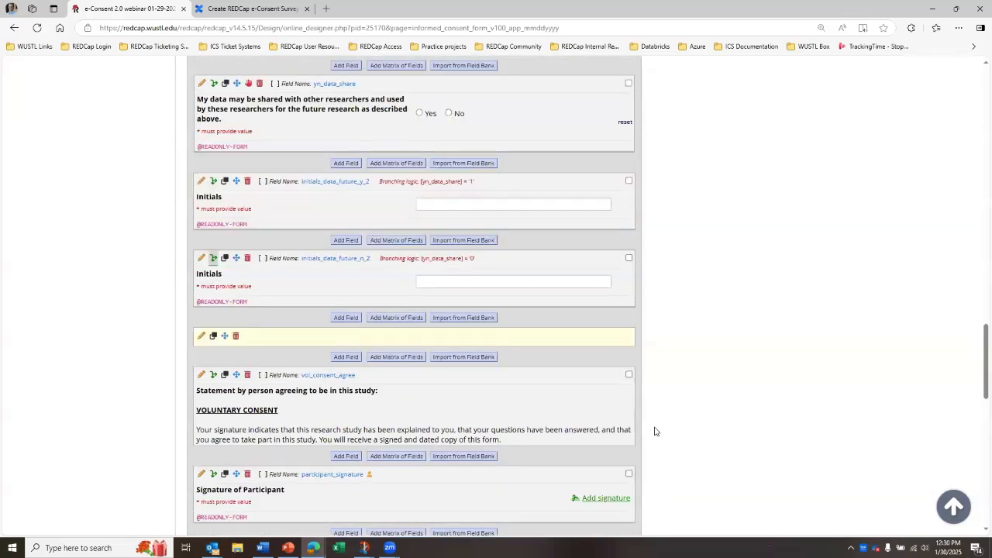
scroll(653, 426, down, 3)
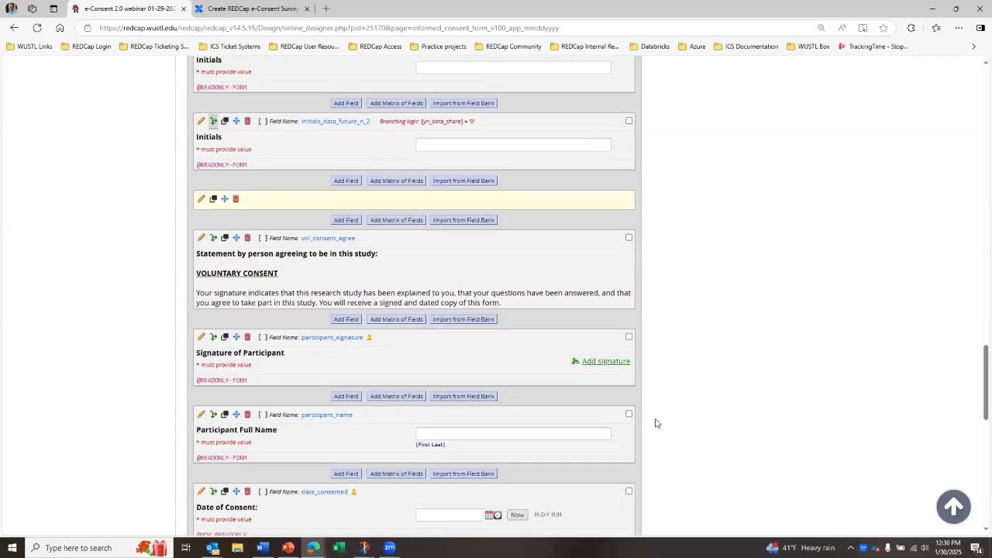
scroll(657, 420, down, 1)
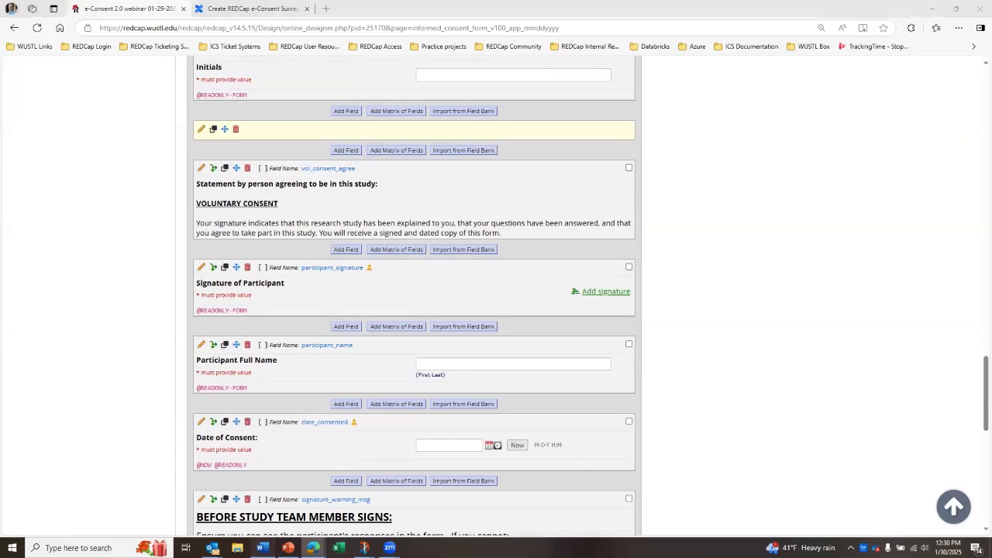
click(262, 547)
click(384, 393)
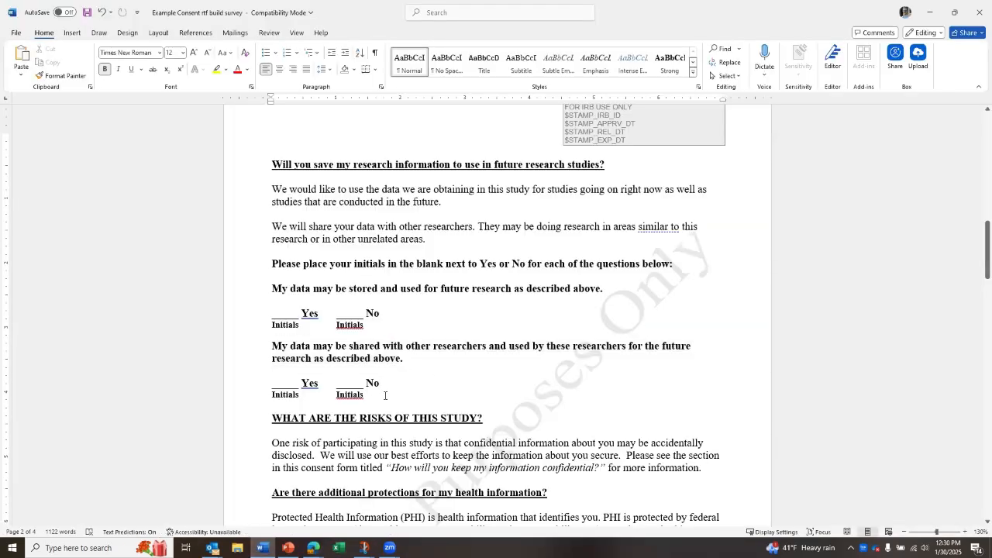
scroll(384, 395, down, 3)
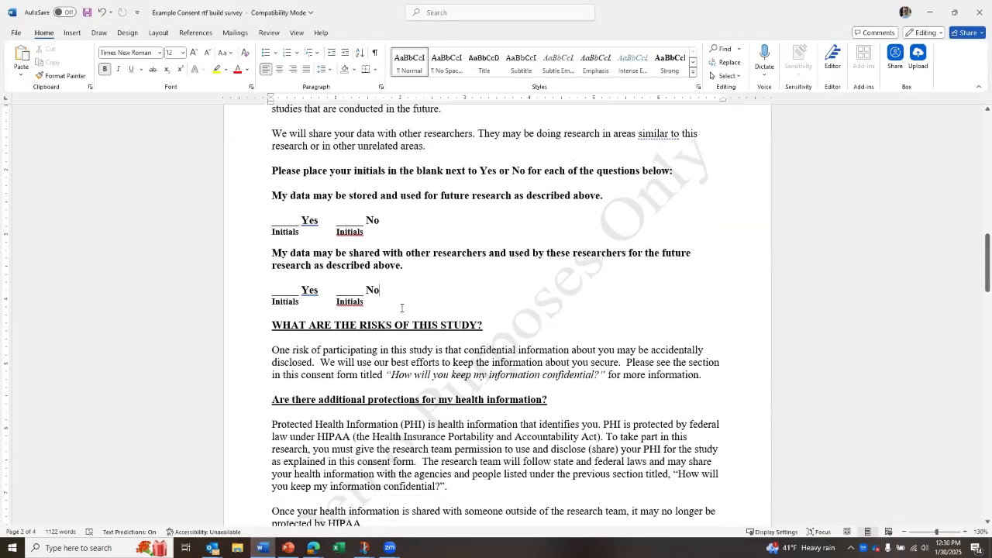
scroll(397, 374, down, 7)
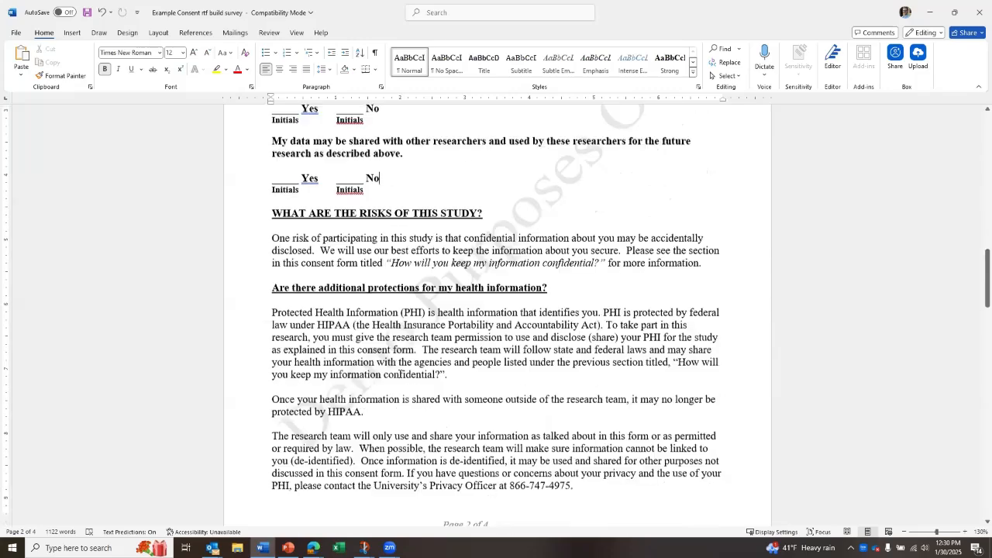
scroll(400, 368, down, 10)
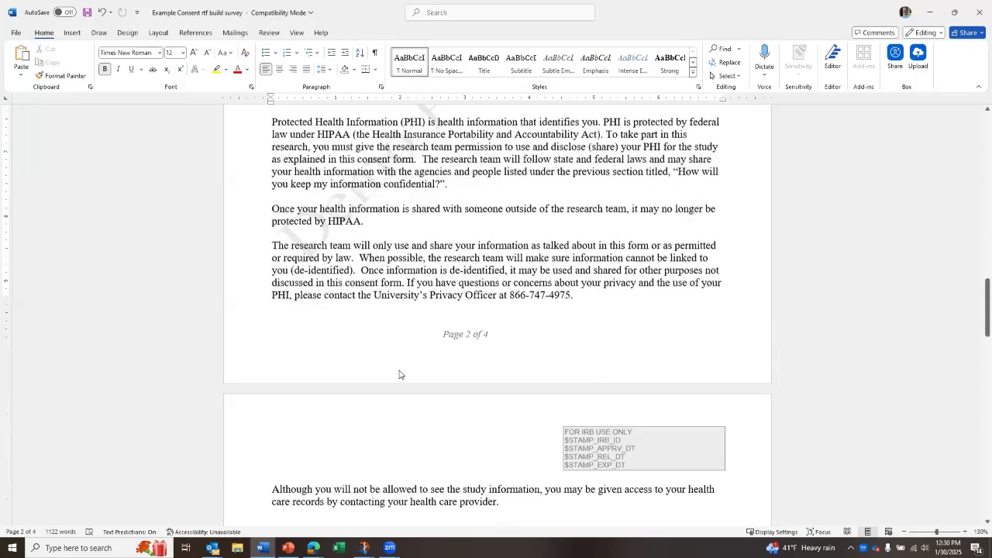
scroll(400, 370, down, 3)
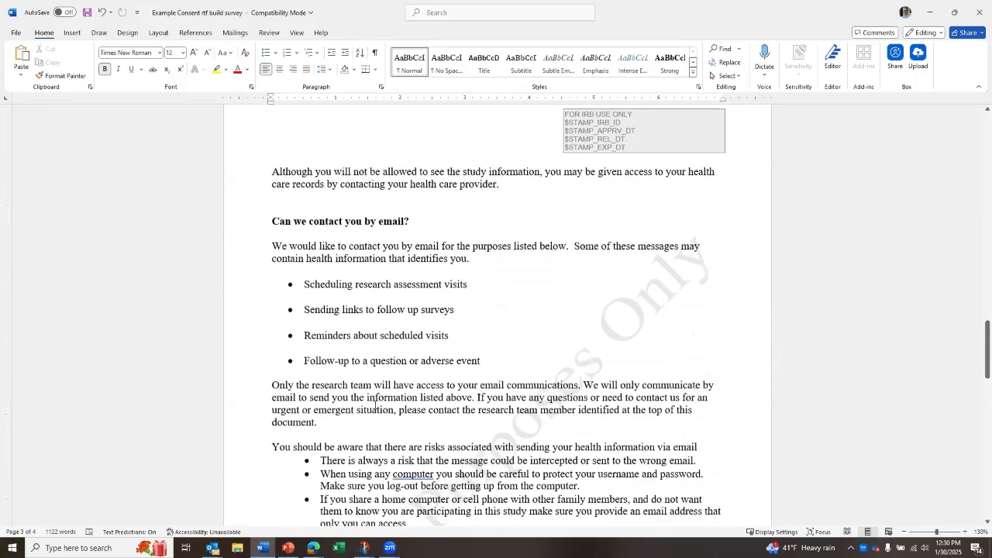
scroll(391, 363, down, 6)
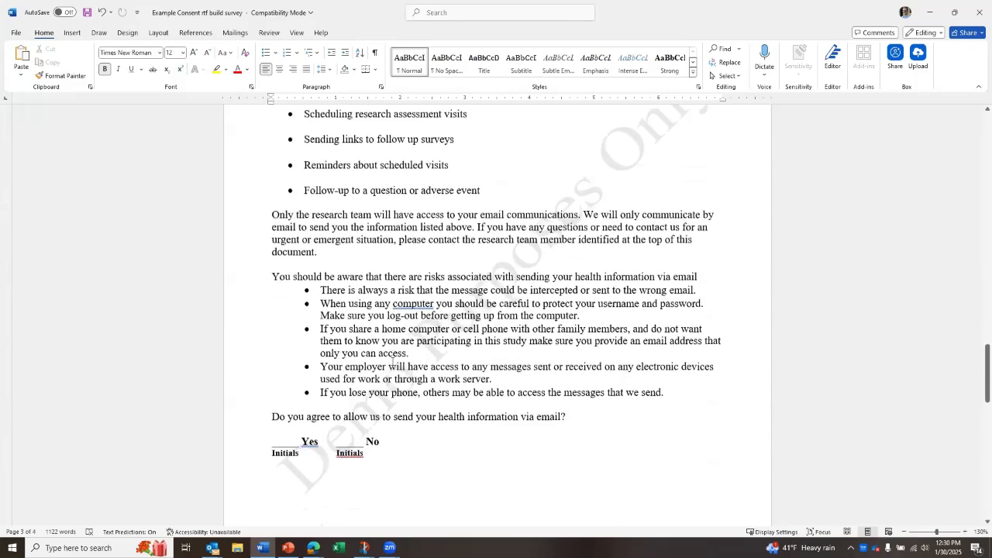
scroll(392, 362, down, 9)
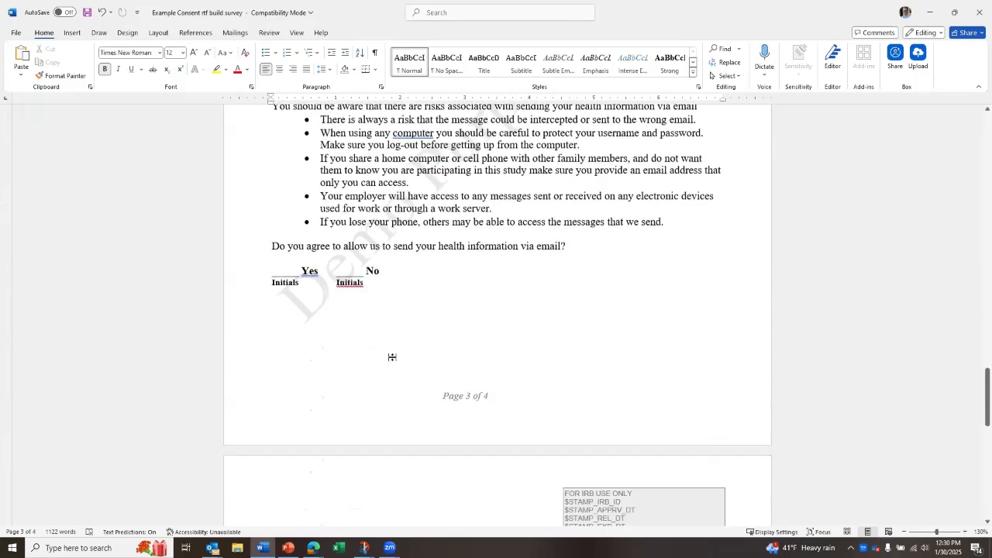
scroll(392, 362, down, 7)
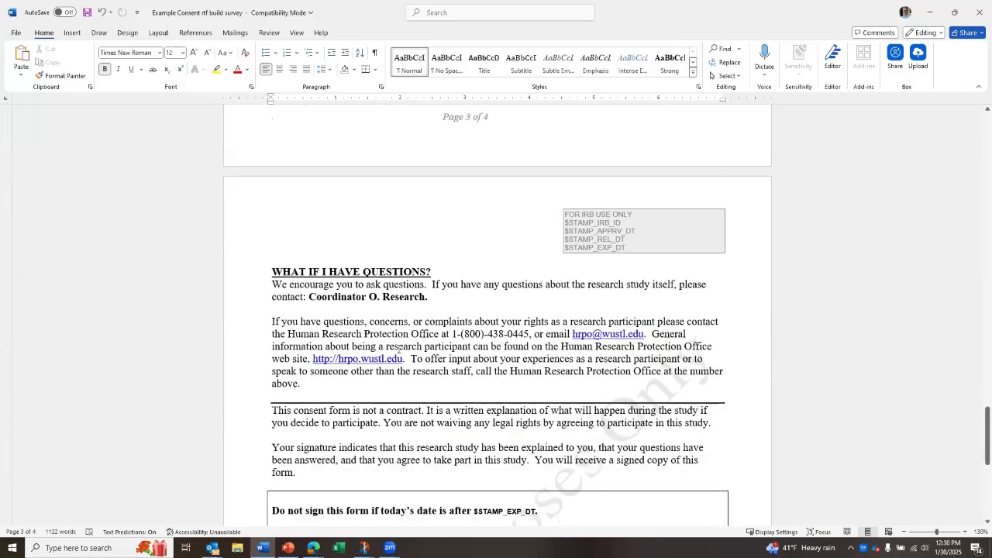
scroll(398, 349, down, 4)
drag(302, 316, 260, 288)
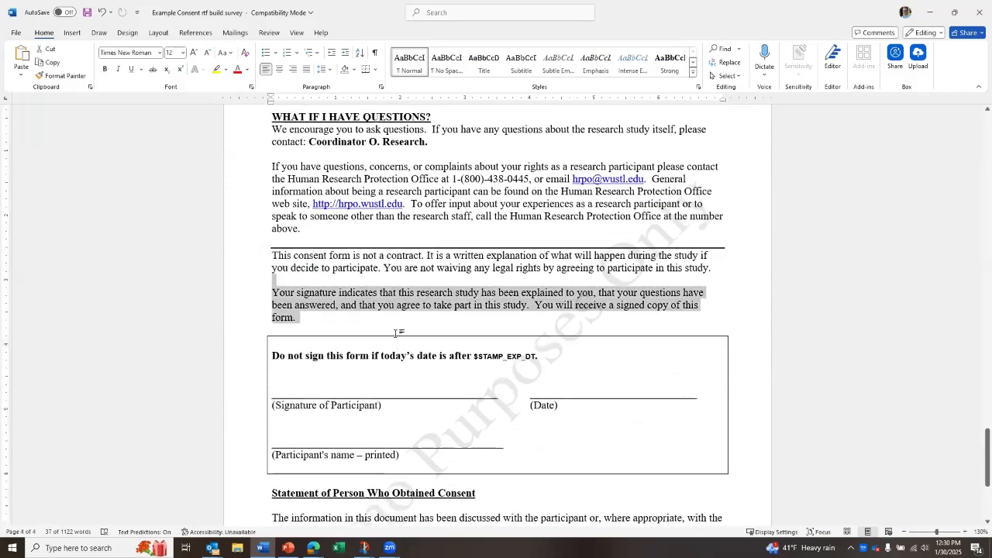
click(395, 324)
scroll(406, 314, up, 1)
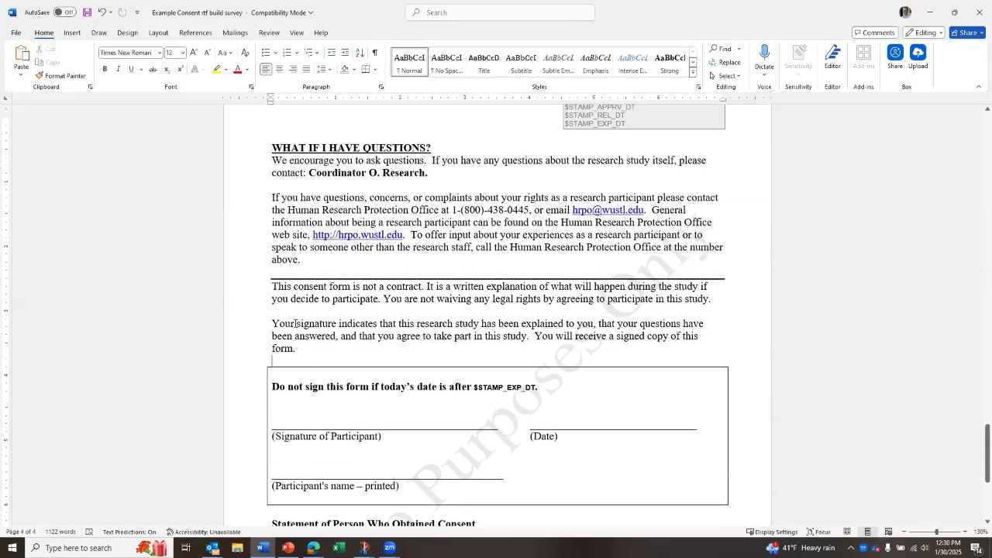
scroll(312, 444, down, 4)
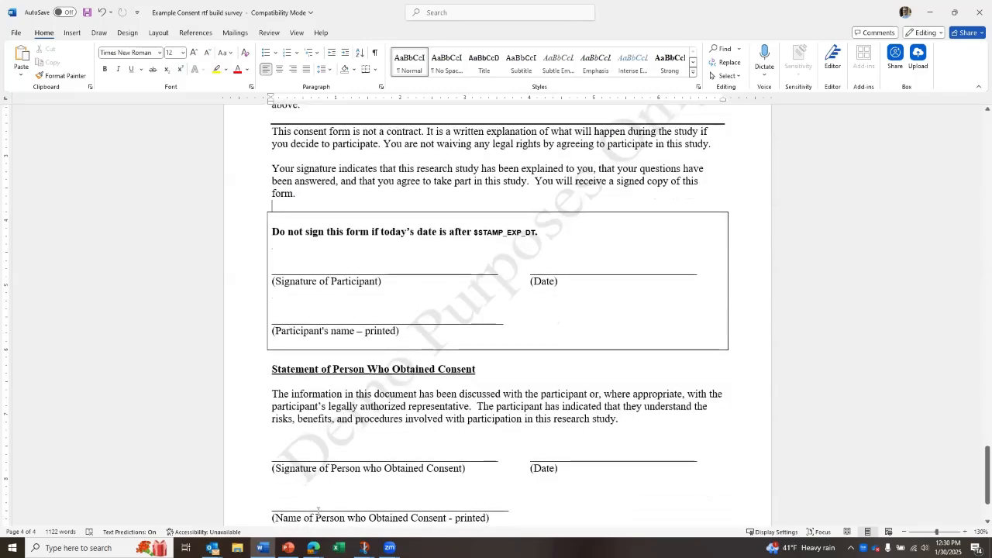
- Review the Word consent form from the email agreement question through the WHAT IF I HAVE QUESTIONS? section and the closing statements
scroll(326, 297, up, 4)
scroll(326, 297, up, 4)
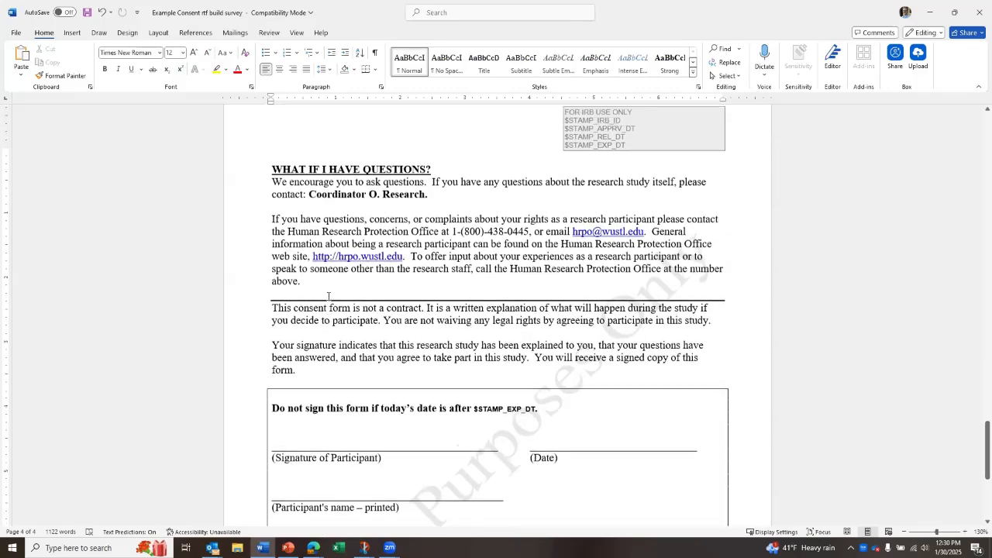
scroll(382, 305, up, 4)
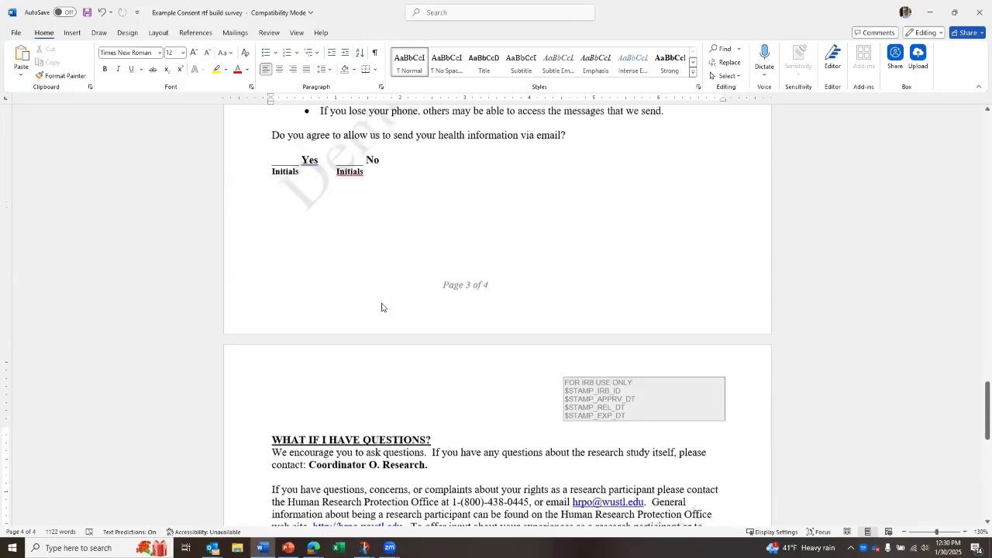
scroll(383, 307, down, 4)
drag(431, 303, 272, 302)
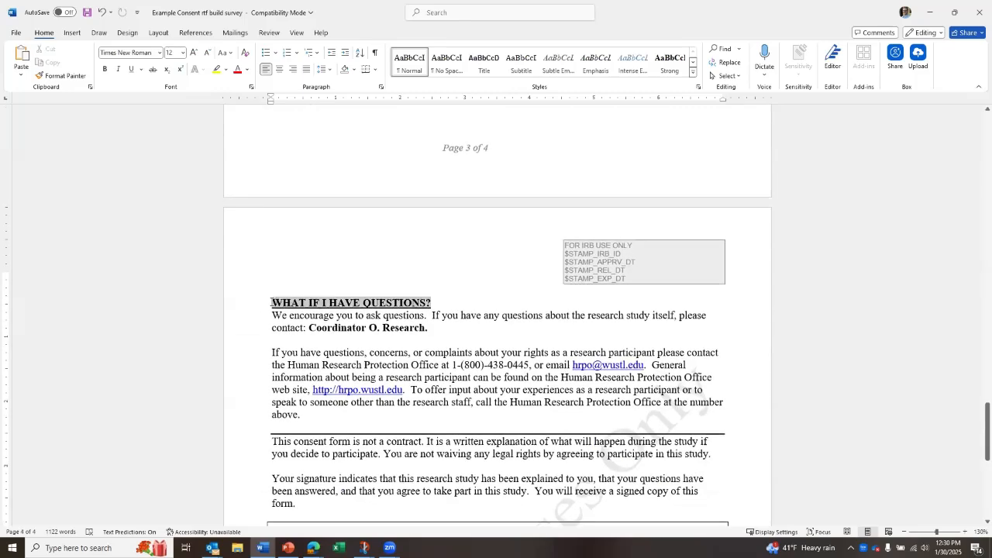
click(333, 352)
scroll(319, 469, down, 3)
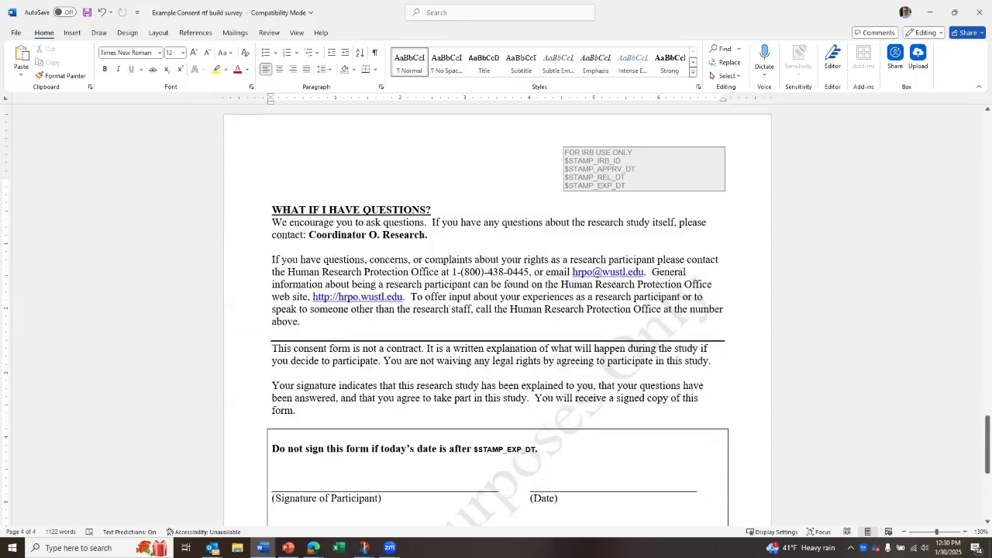
- Switch to REDCap and start a new field just before vol_consent_agree, with variable name have_questons and the rich text editor enabled
mouse_move(313, 548)
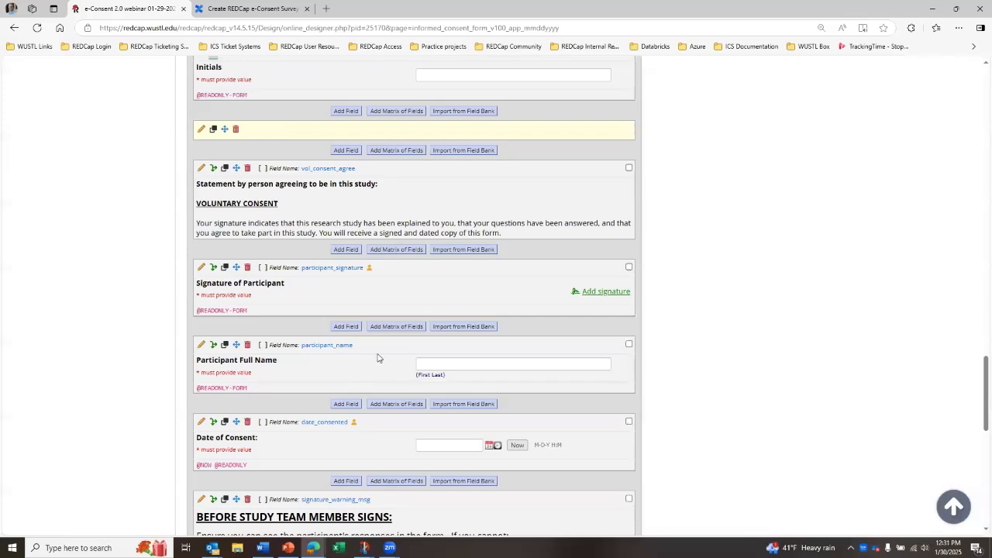
click(255, 500)
scroll(368, 277, up, 2)
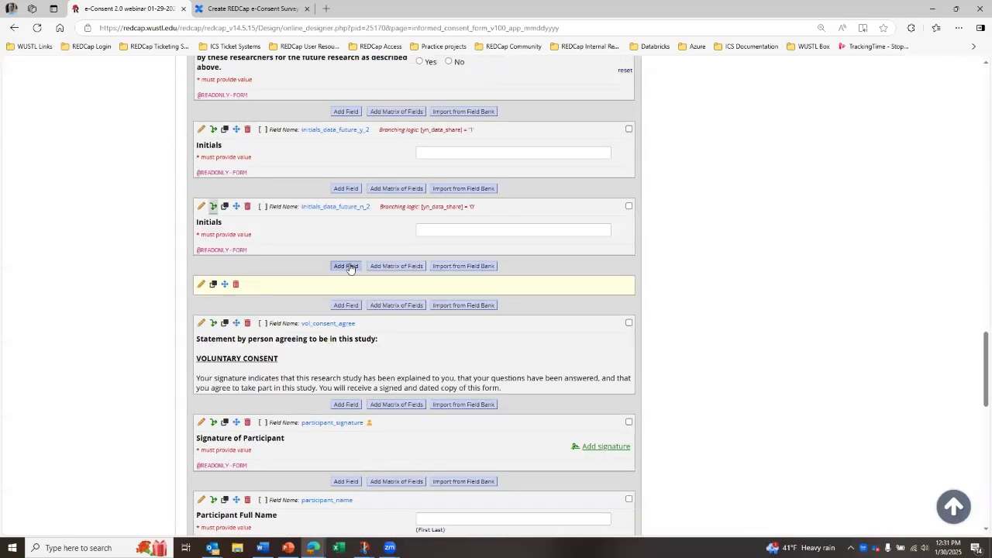
click(346, 306)
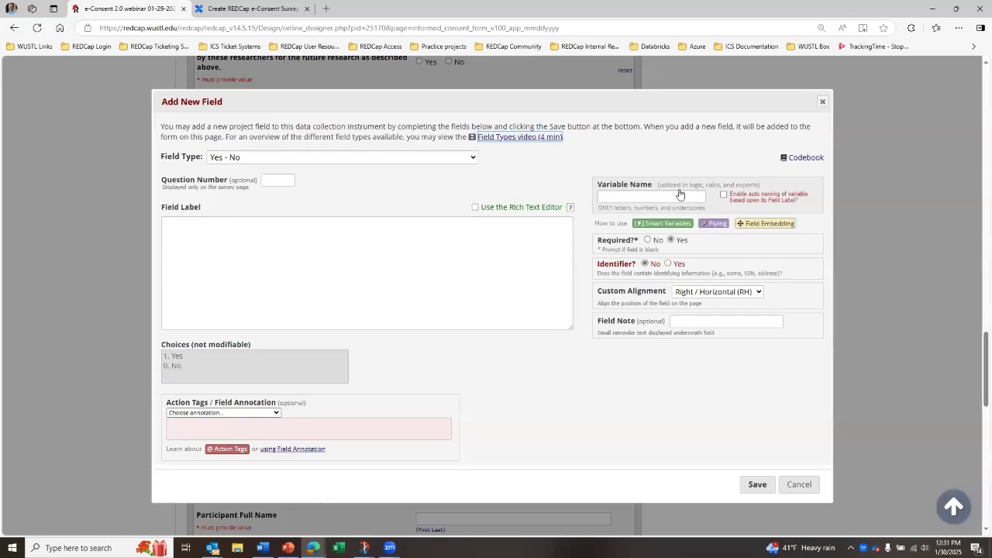
click(641, 198)
text(have_questons)
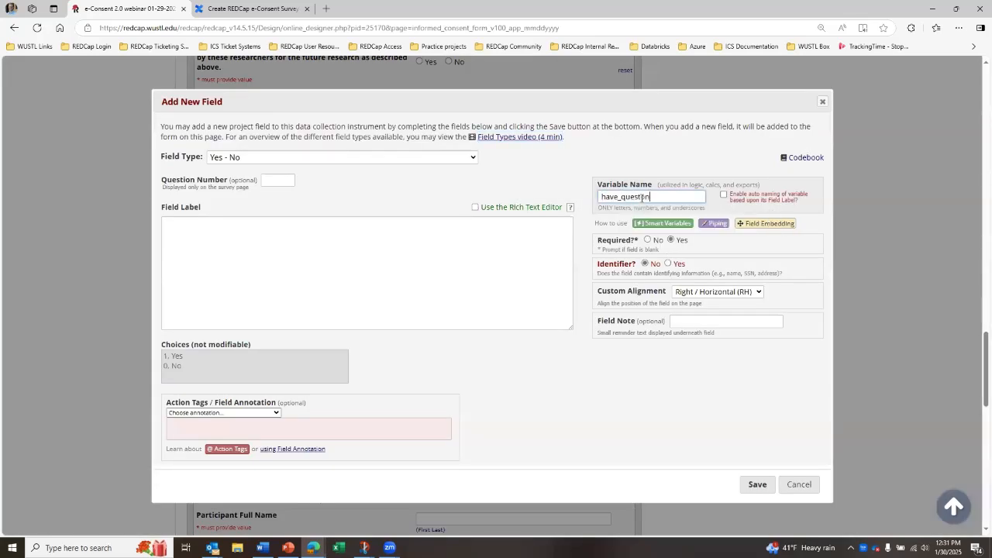
click(475, 207)
- Copy the Word text from WHAT IF I HAVE QUESTIONS? through the not-a-contract paragraph and paste it as the new REDCap field's label
click(262, 546)
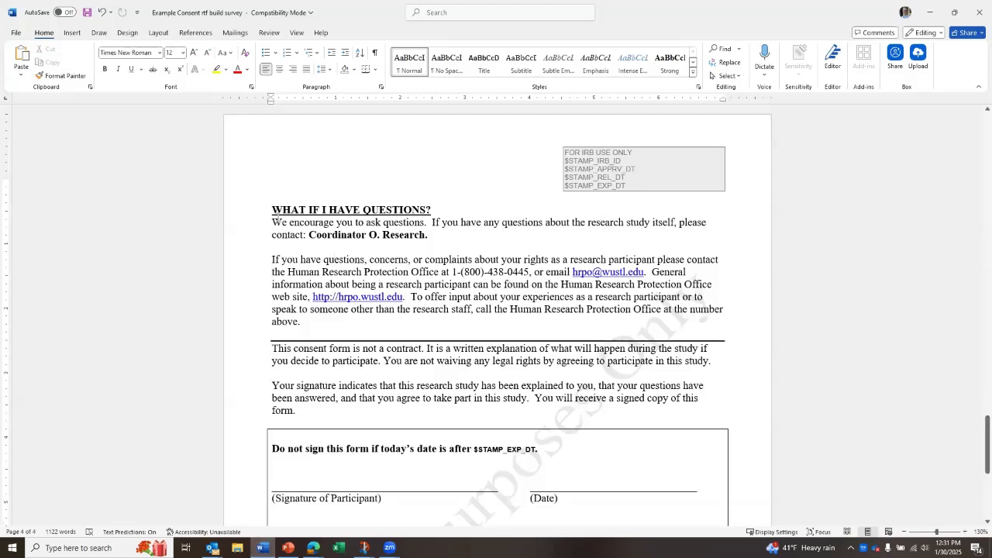
drag(273, 210, 716, 362)
key(ctrl+c)
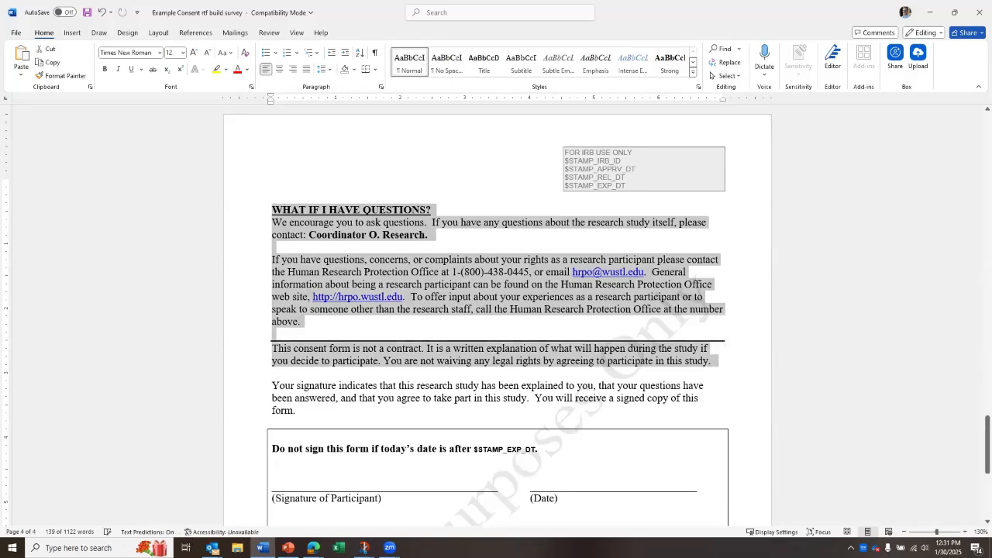
click(313, 547)
click(282, 488)
click(273, 308)
key(ctrl+v)
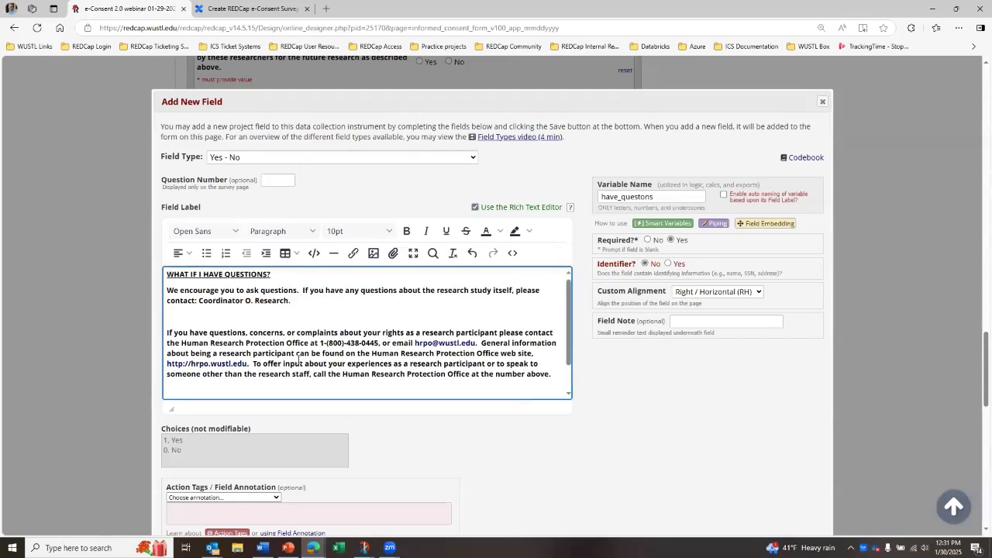
- Set the WHAT IF I HAVE QUESTIONS? heading in the field label to 12pt
drag(271, 272, 165, 277)
click(353, 231)
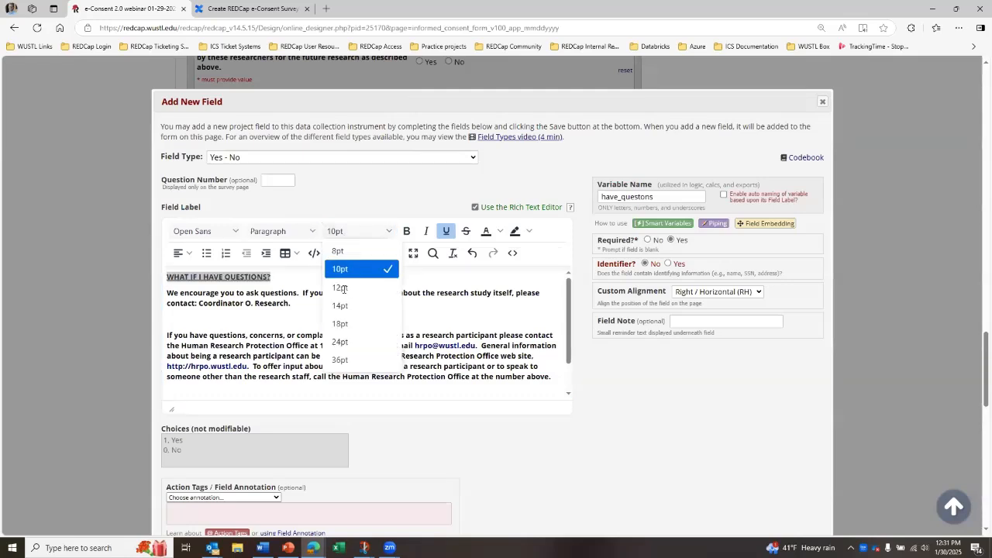
click(341, 287)
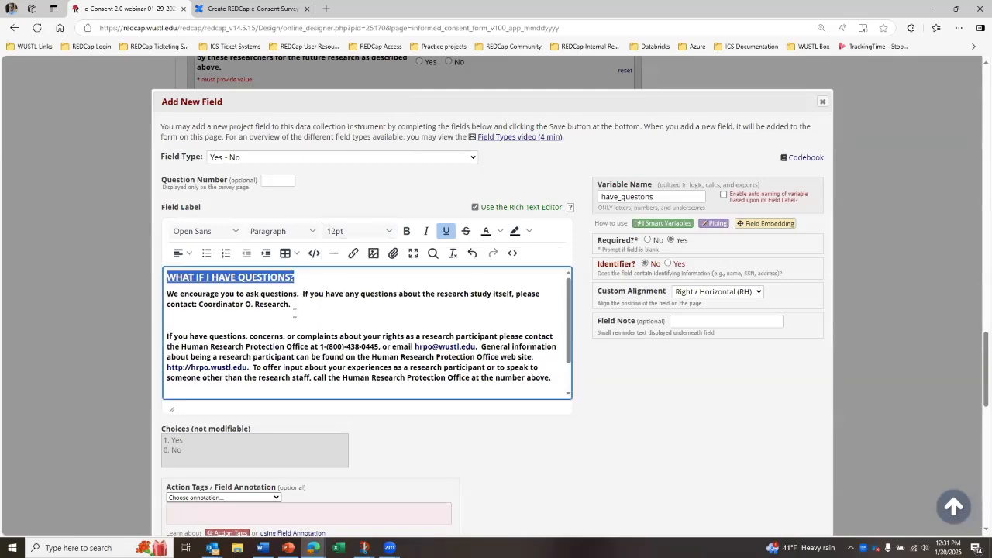
- Compare the label with the Word original, unbold the text before the coordinator's name and all following paragraphs, and save the field
key(alt+Tab)
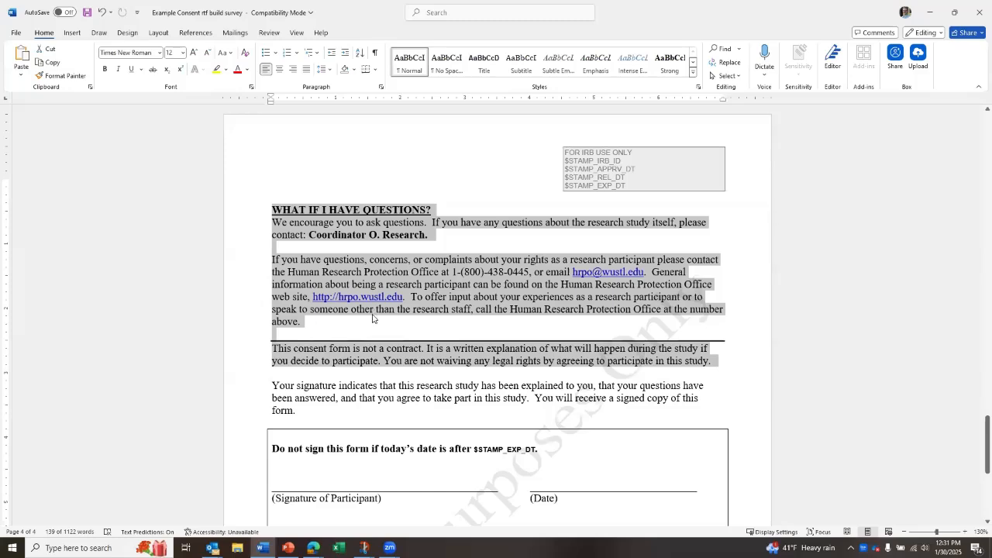
key(alt+Tab)
click(314, 311)
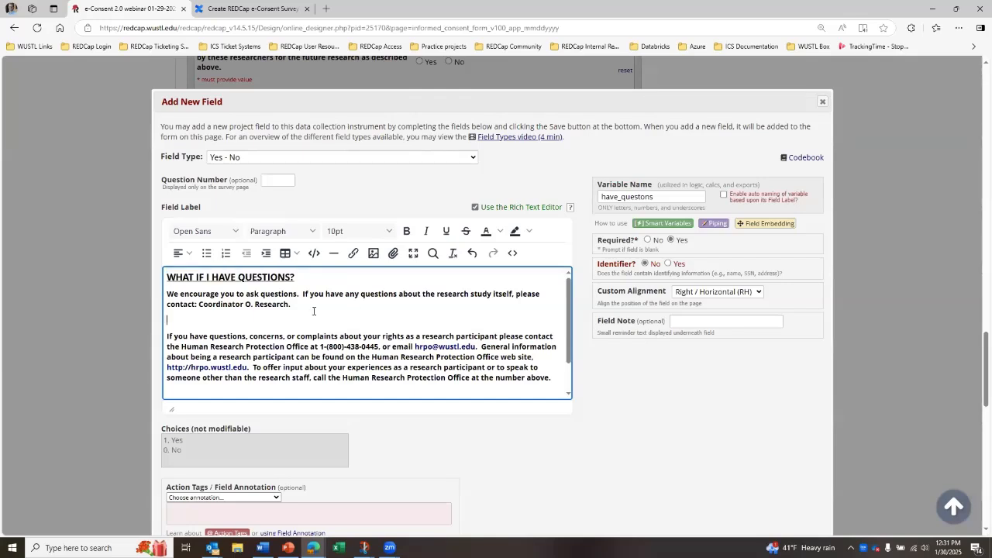
drag(196, 305, 149, 295)
key(ctrl+b)
click(261, 355)
drag(169, 336, 553, 389)
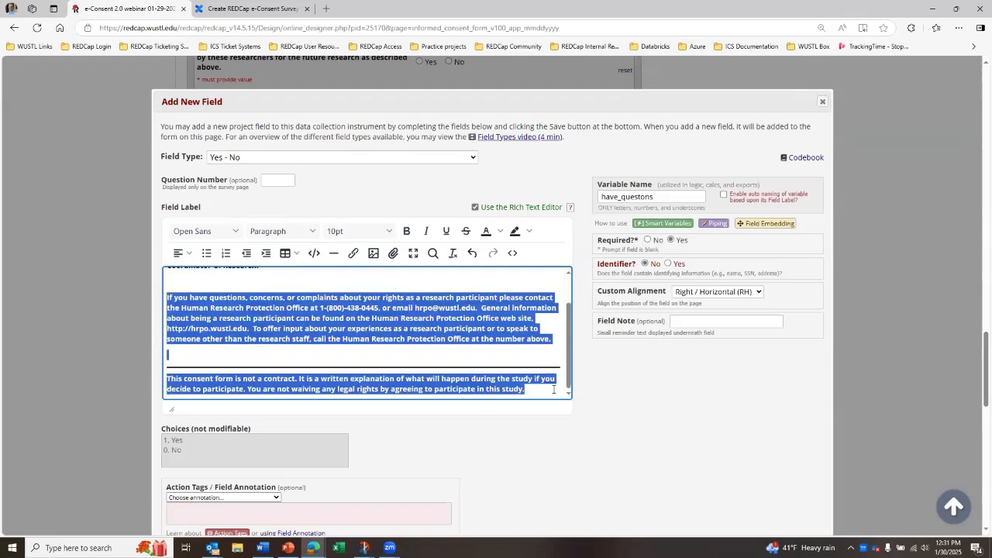
key(ctrl+b)
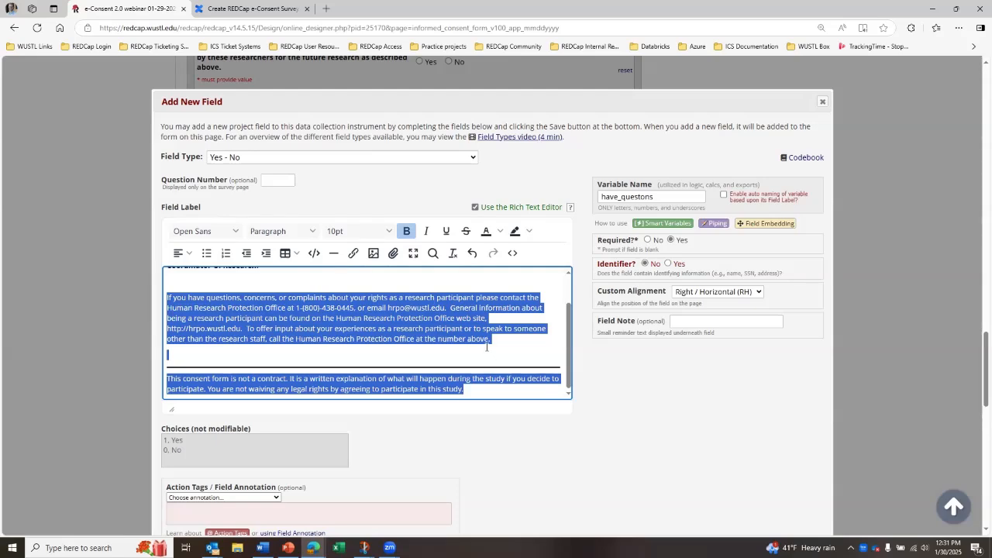
click(507, 358)
scroll(535, 385, up, 1)
scroll(535, 385, down, 1)
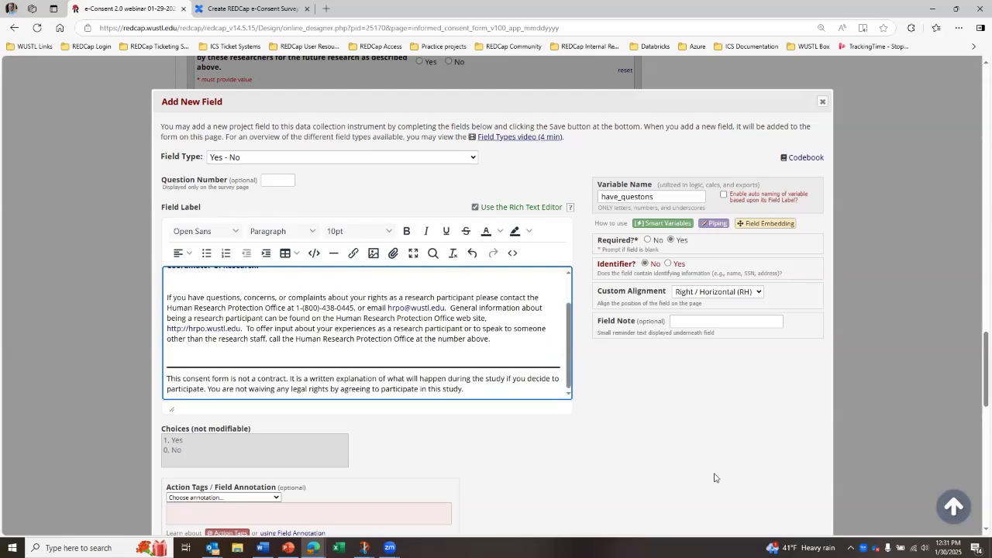
scroll(709, 489, down, 1)
click(757, 465)
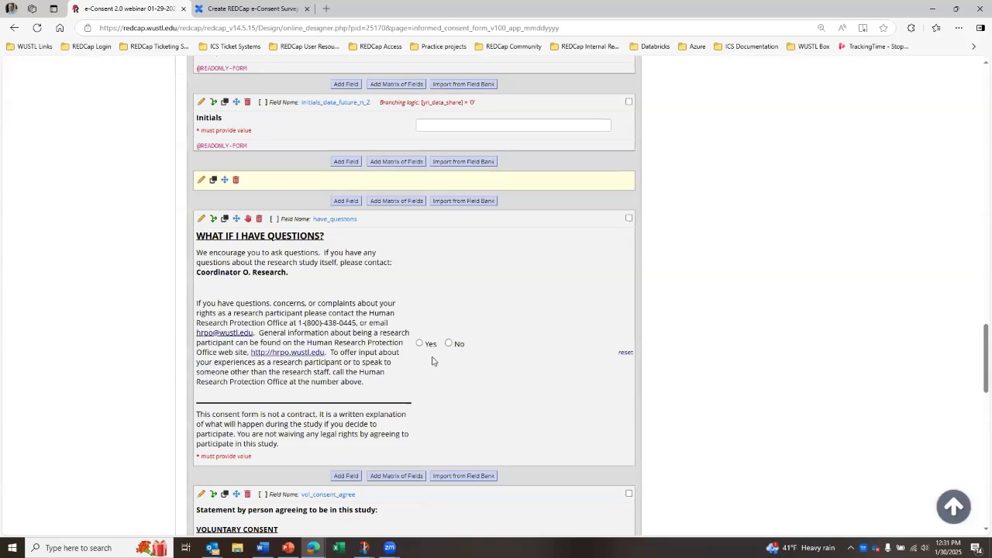
- Change the have_questons field's type to Descriptive Text and save it
click(202, 219)
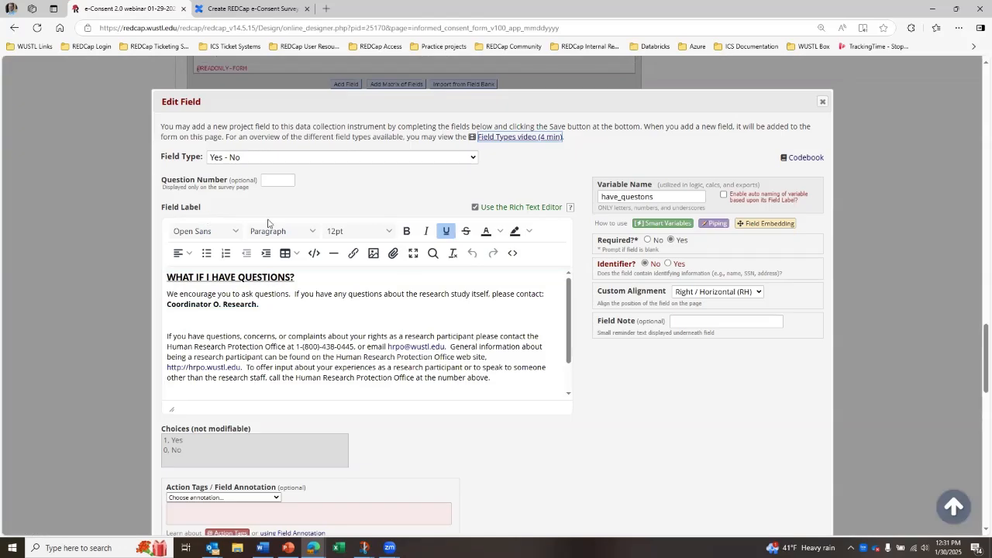
click(431, 157)
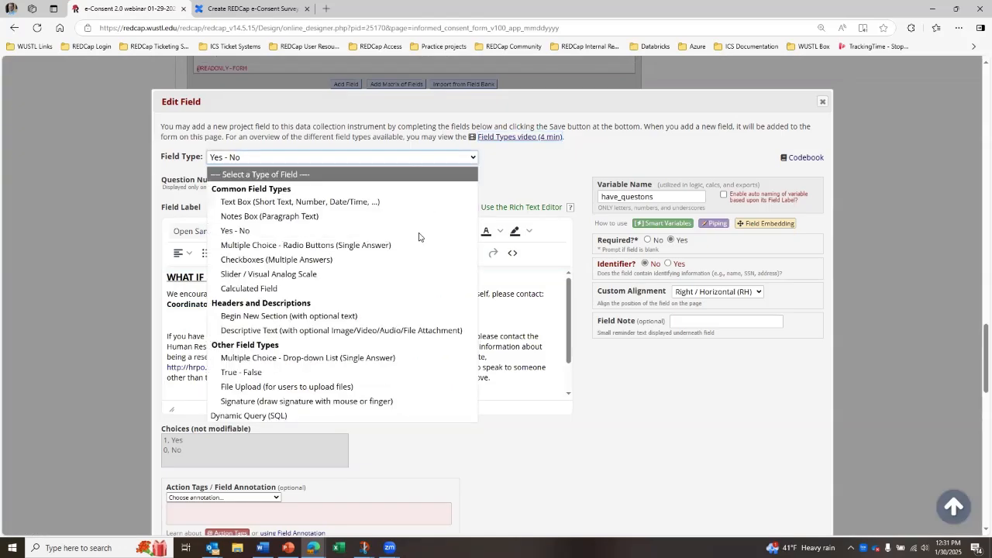
click(405, 330)
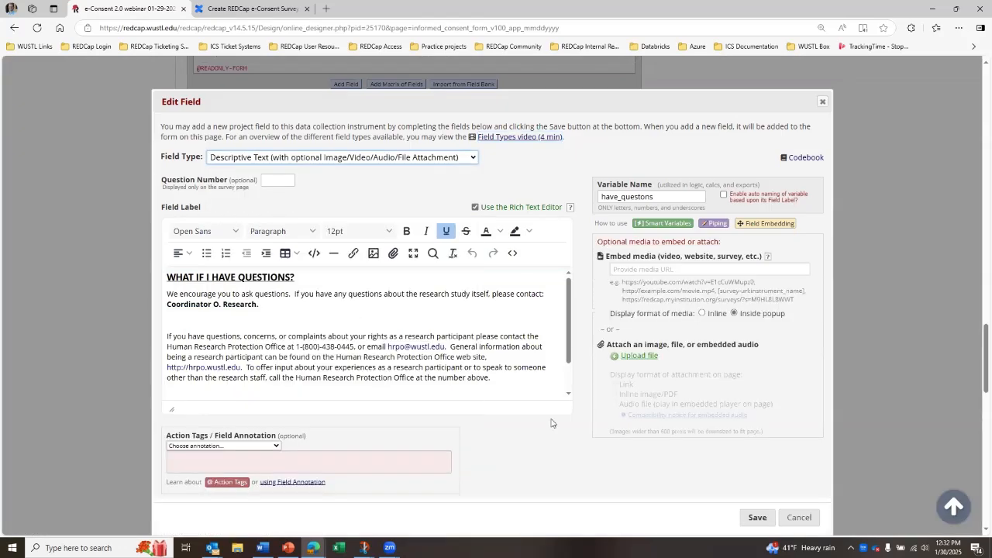
click(747, 516)
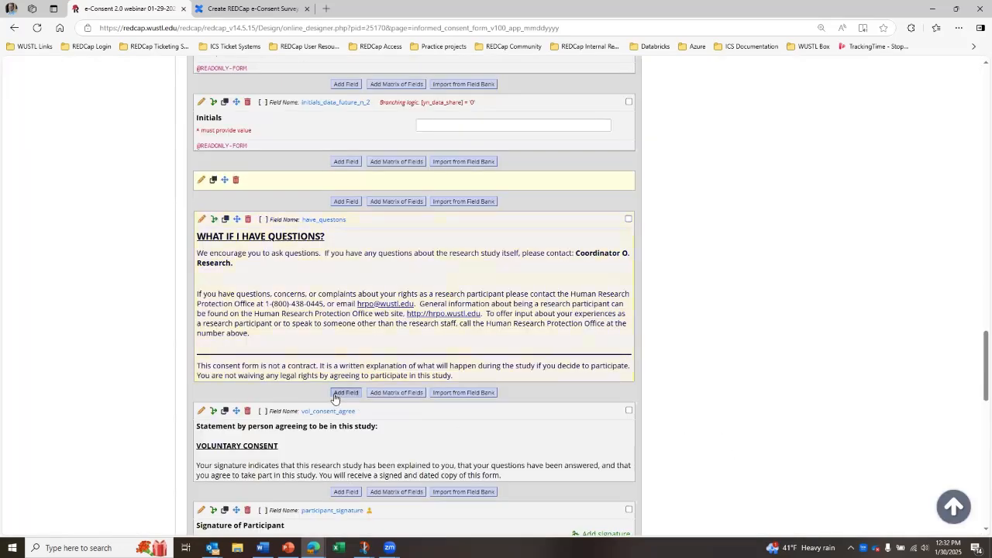
- Insert a Begin New Section header without text between have_questons and vol_consent_agree, and save it
scroll(352, 409, down, 1)
scroll(351, 411, down, 5)
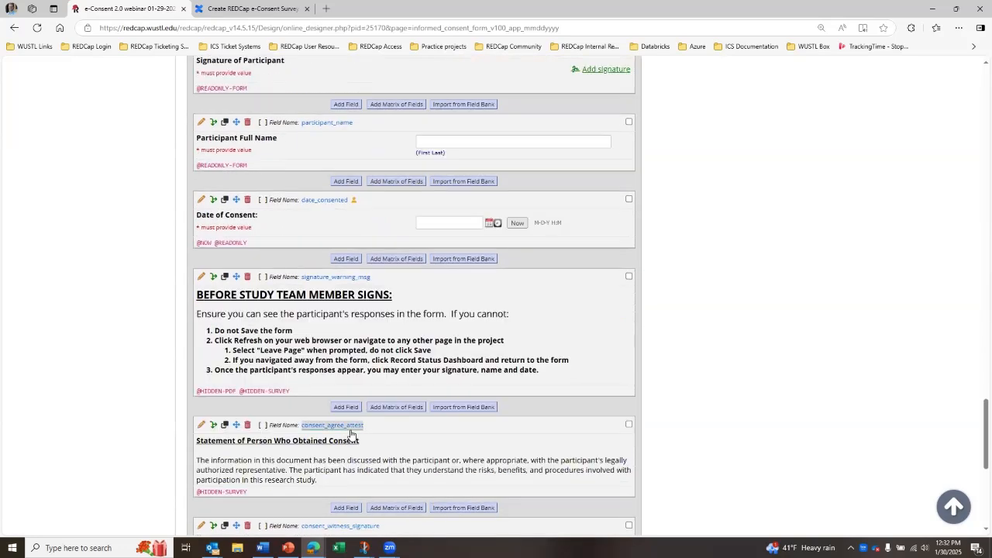
scroll(351, 433, up, 4)
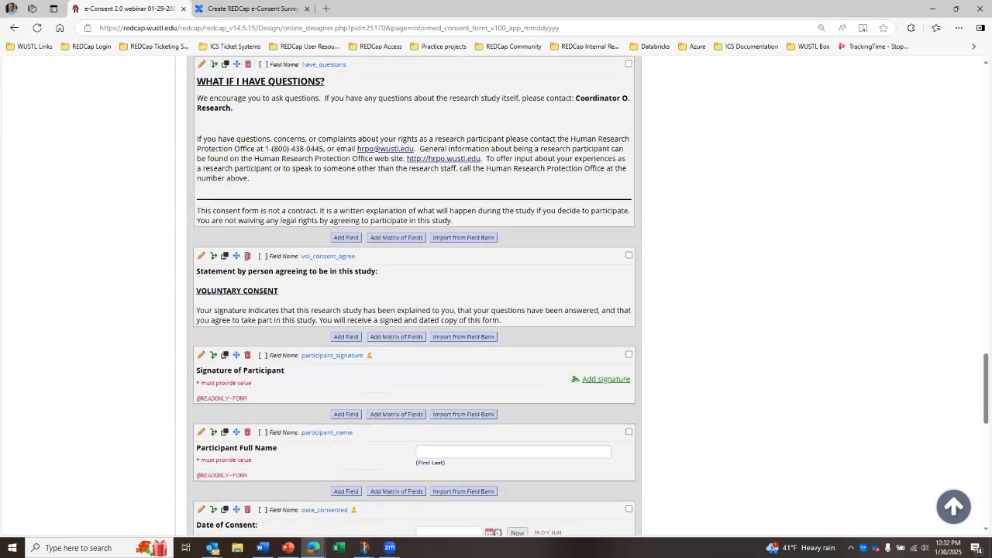
click(346, 237)
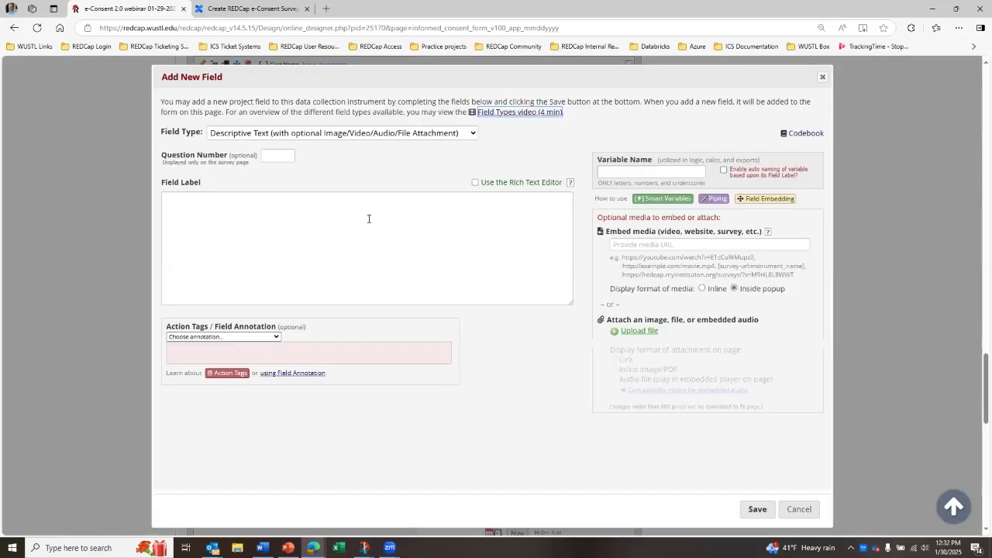
click(415, 135)
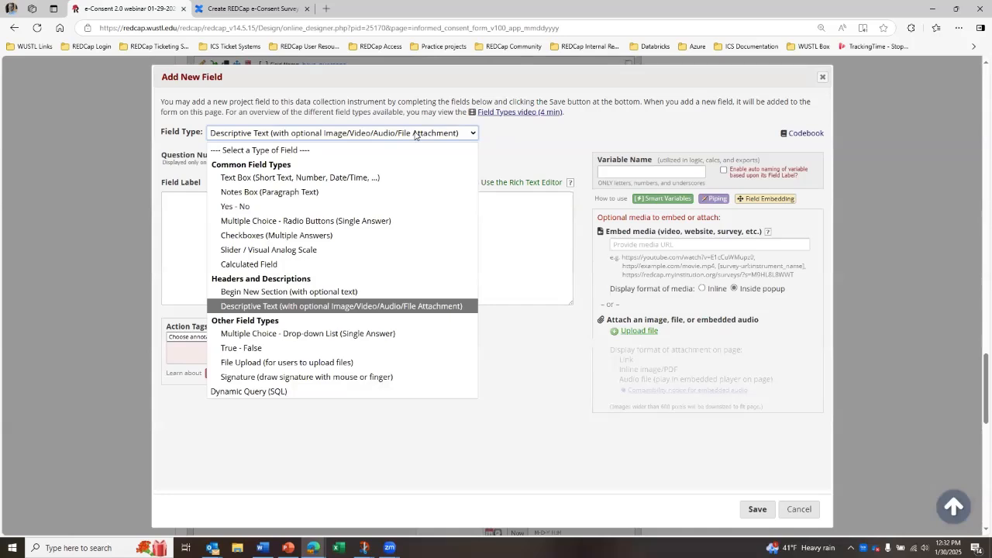
click(376, 292)
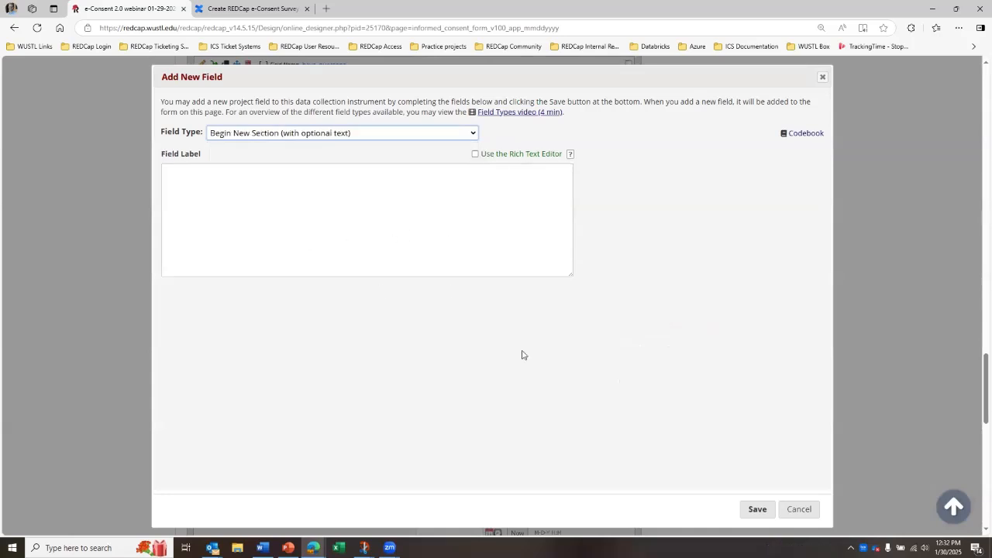
click(756, 509)
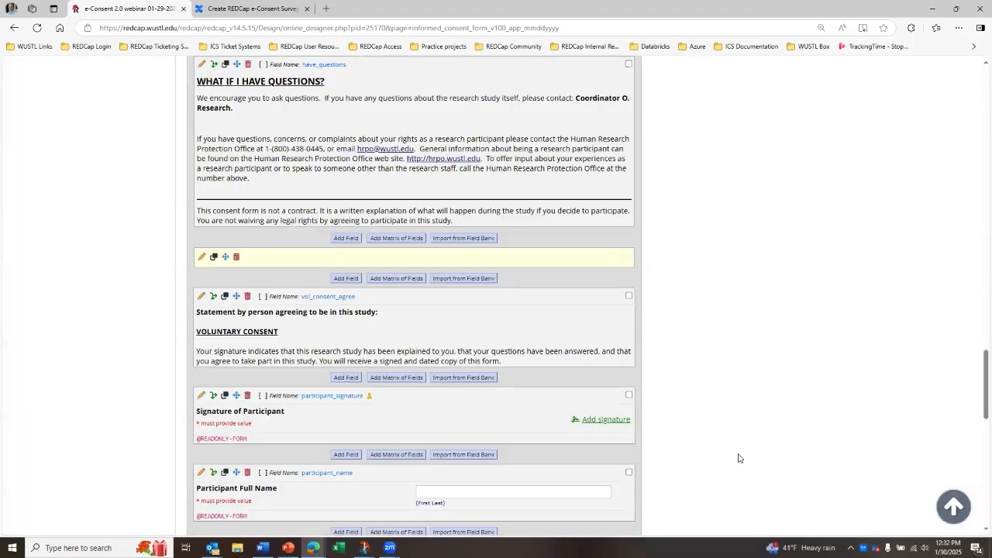
- Review the whole consent instrument, from the embedded consent document to the participant signature and study team fields
scroll(752, 427, down, 1)
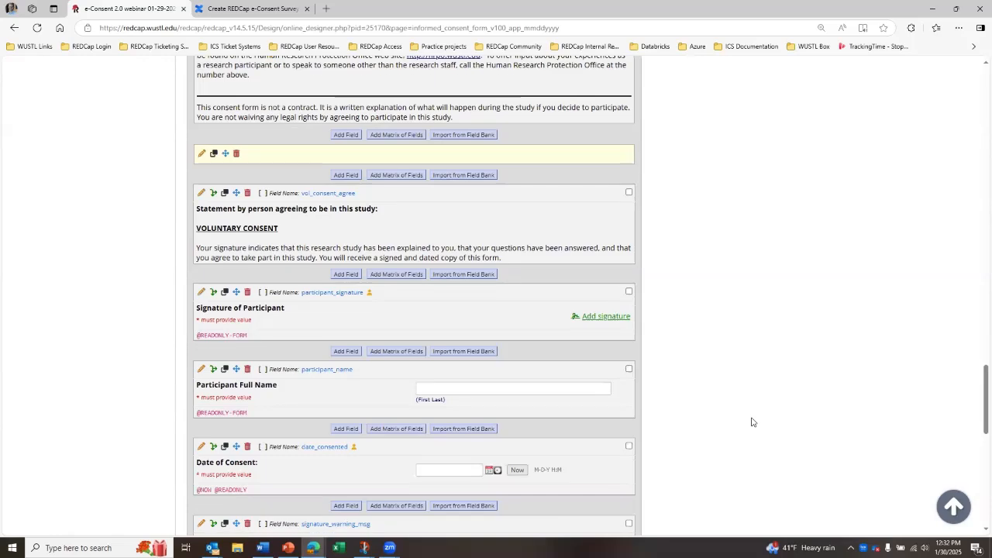
scroll(751, 422, up, 10)
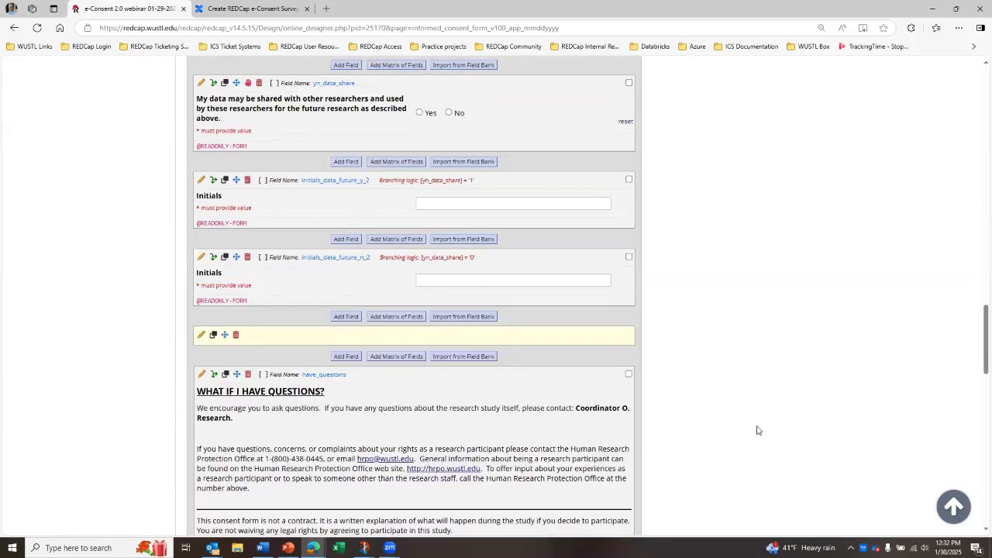
scroll(757, 430, up, 15)
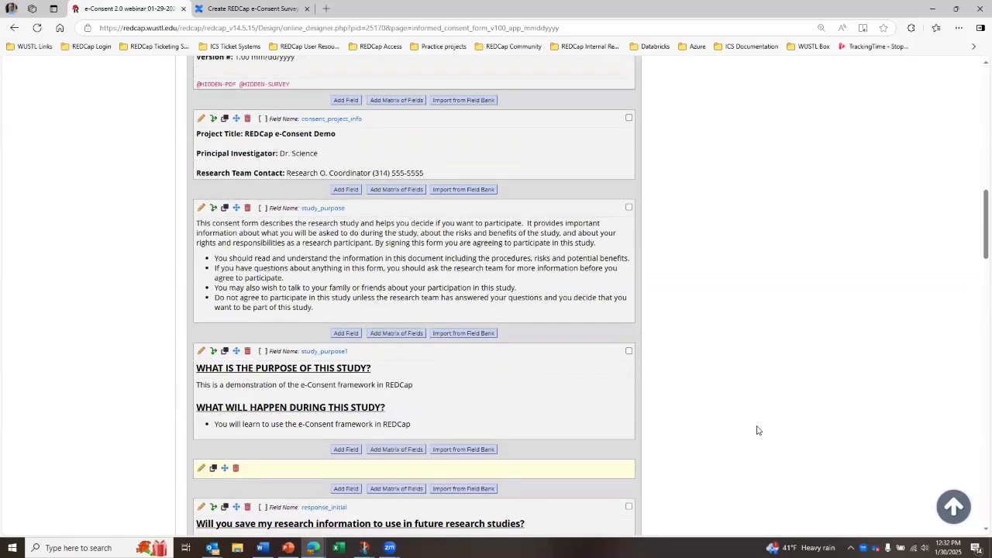
scroll(757, 430, up, 3)
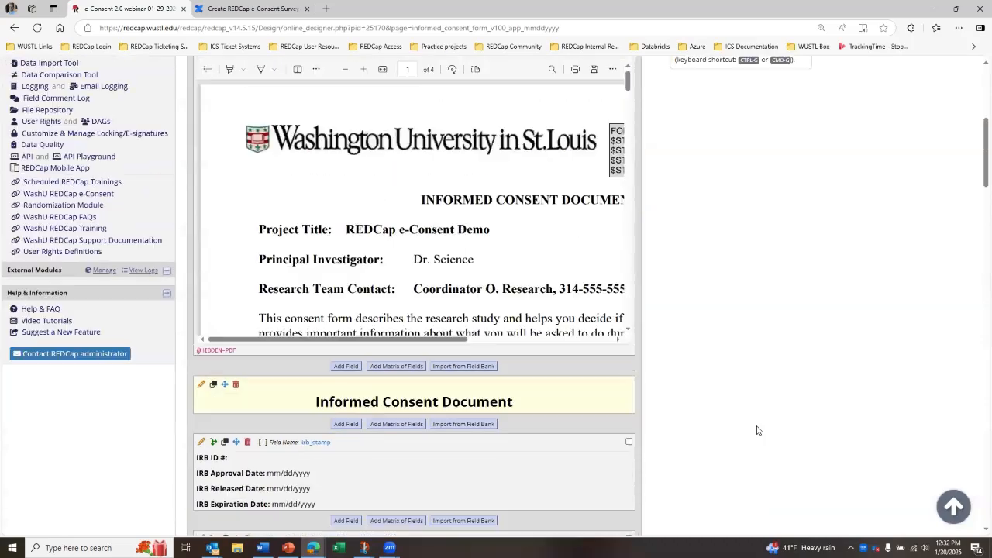
scroll(757, 430, down, 6)
scroll(757, 430, down, 15)
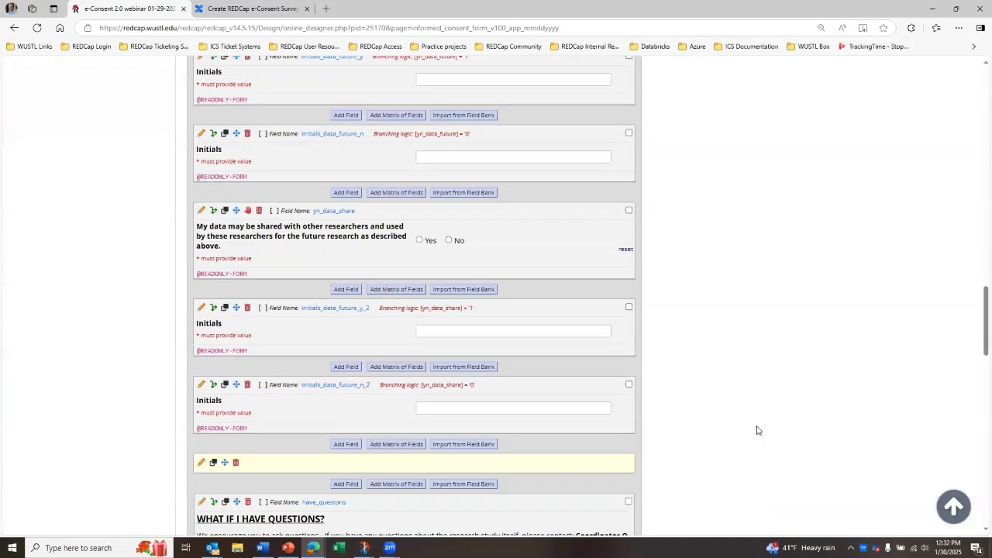
scroll(757, 430, down, 3)
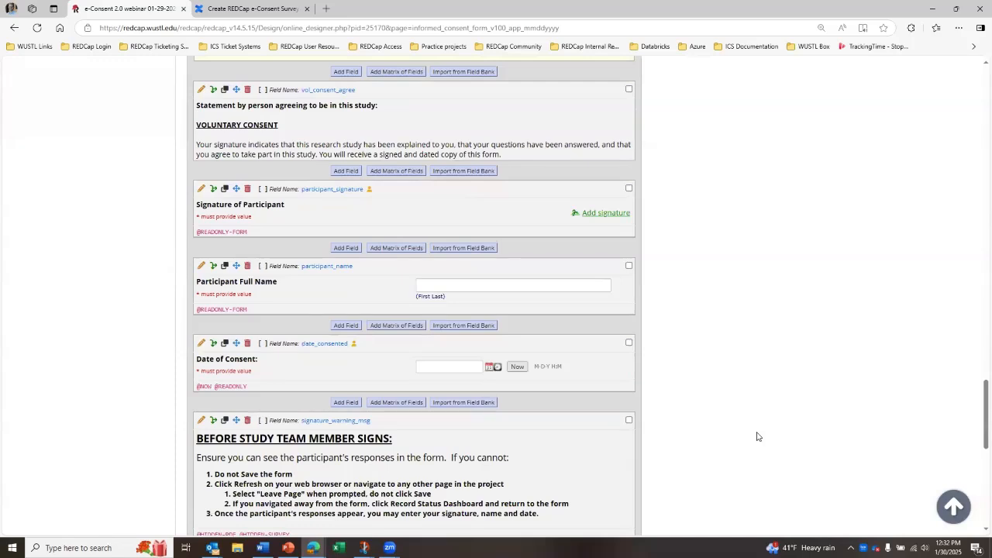
- Compare the voluntary consent statement with the signature wording in the Word consent form and return to the Online Designer
scroll(754, 431, up, 1)
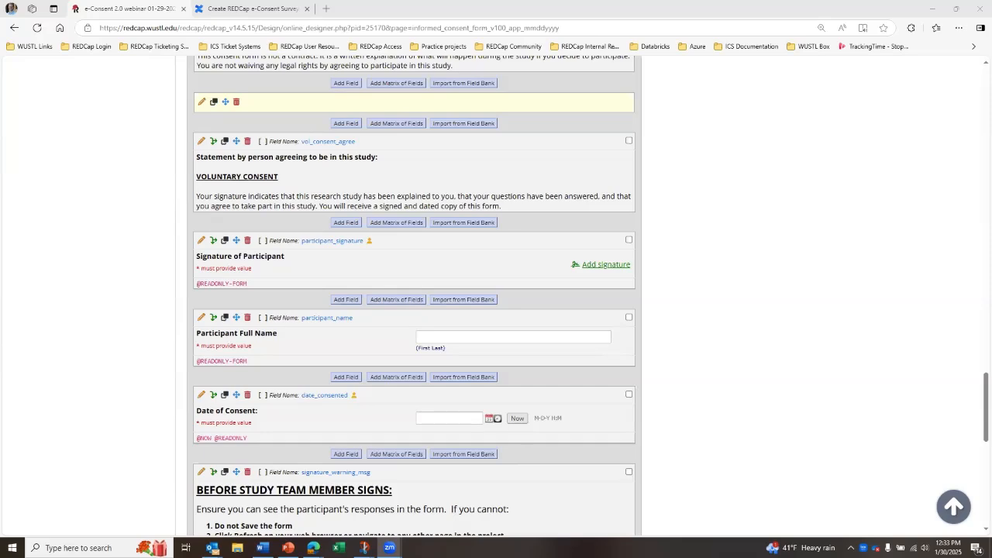
click(262, 548)
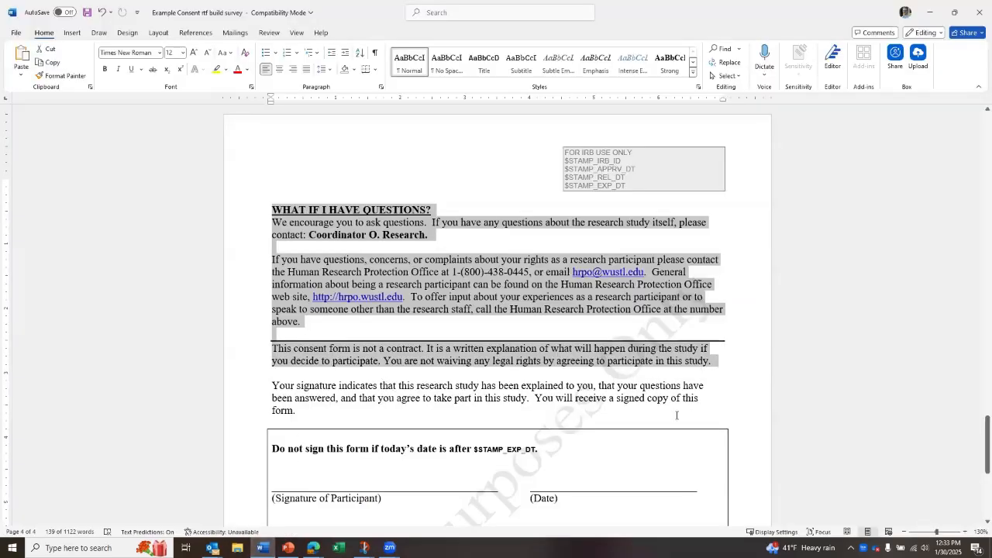
click(929, 12)
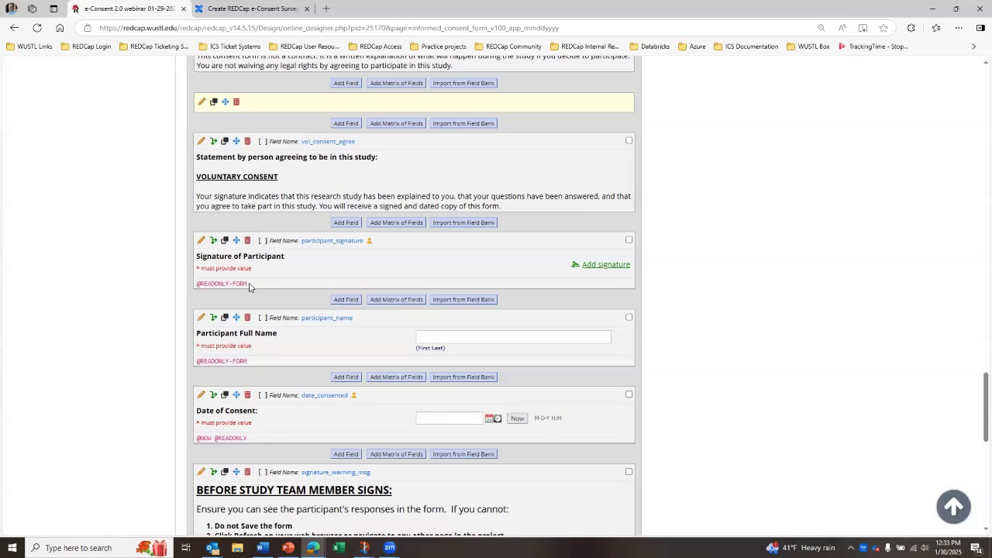
drag(249, 286, 196, 285)
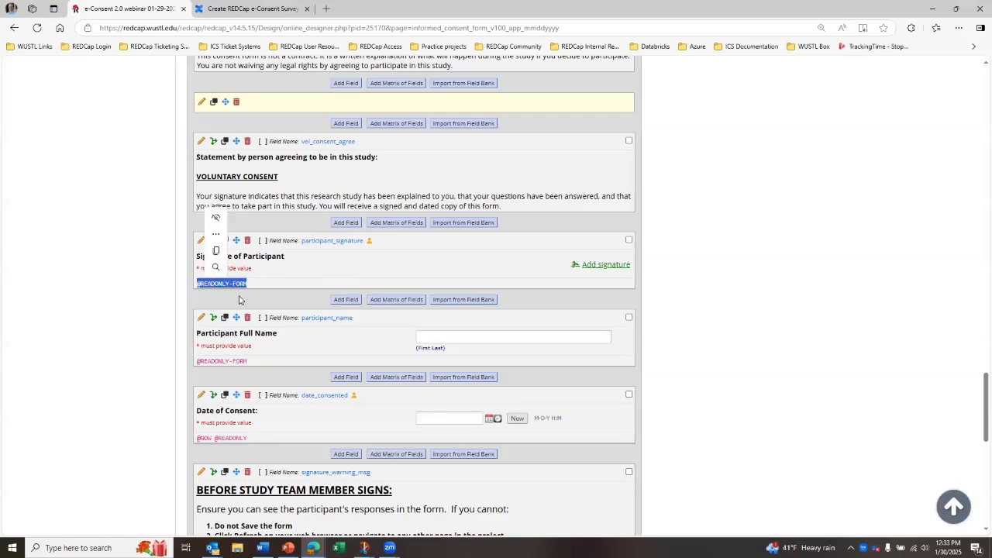
click(248, 316)
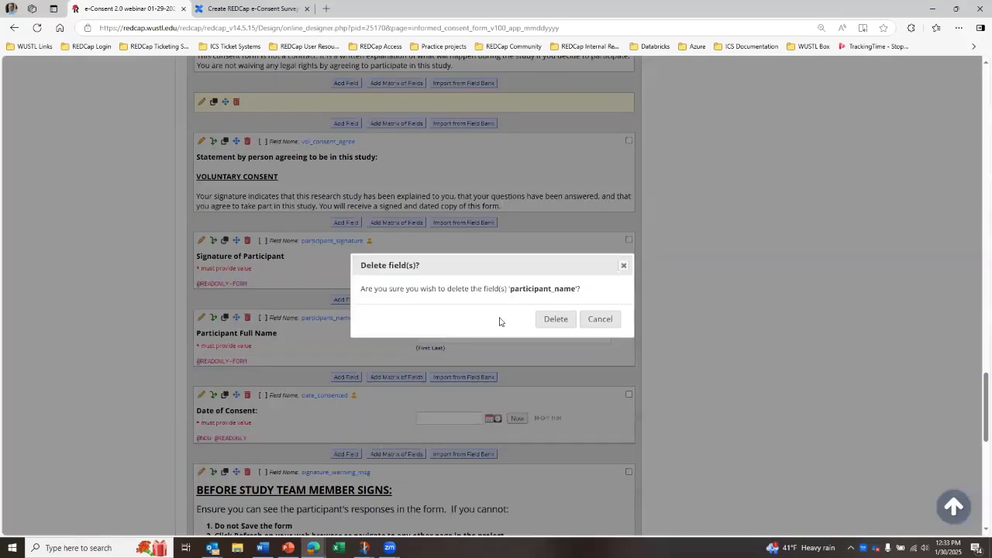
click(591, 319)
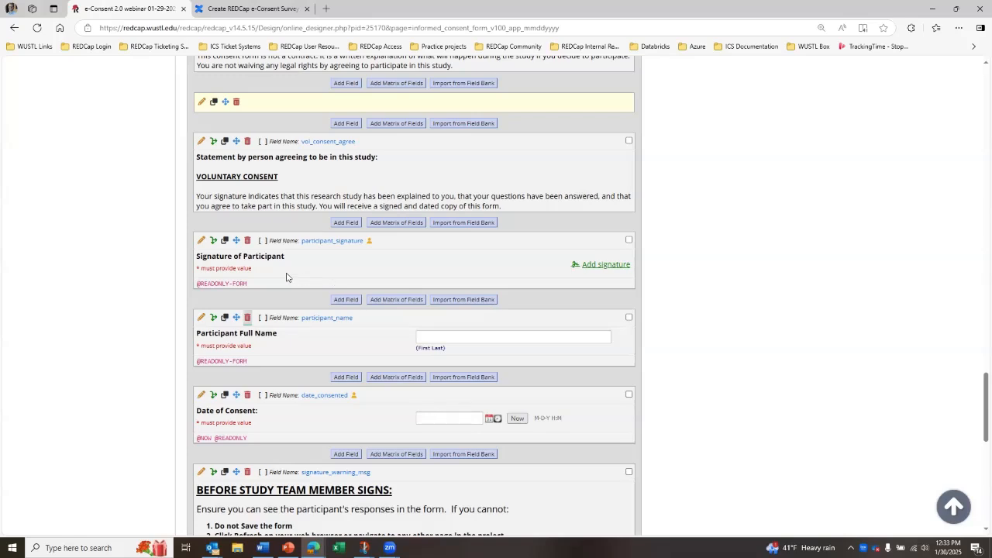
scroll(295, 268, down, 4)
scroll(413, 448, down, 1)
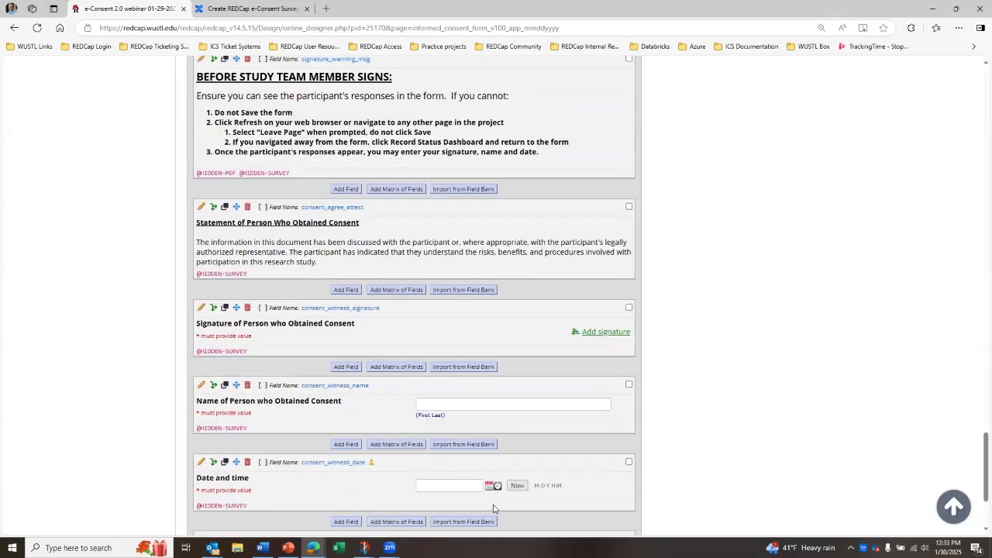
scroll(426, 390, up, 5)
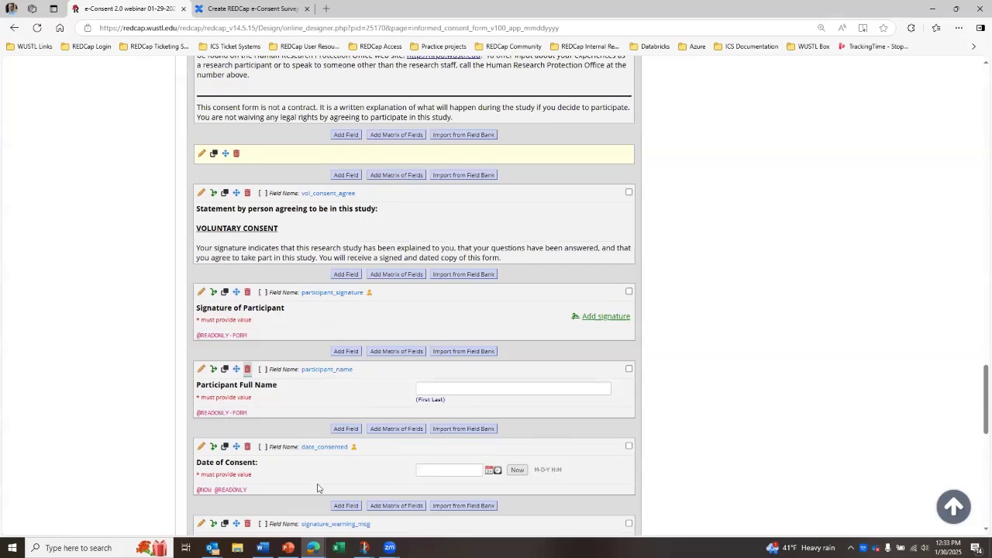
scroll(365, 419, up, 5)
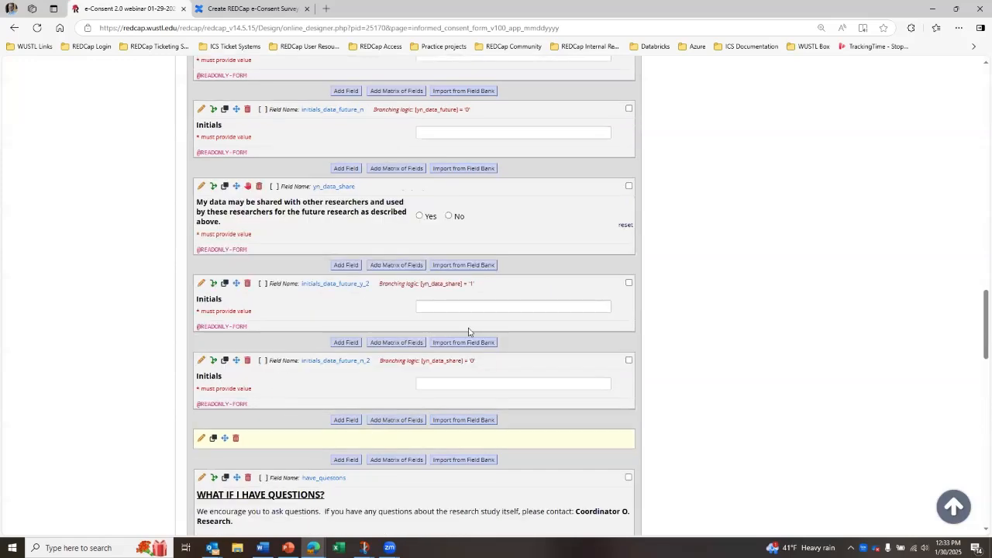
scroll(444, 256, up, 1)
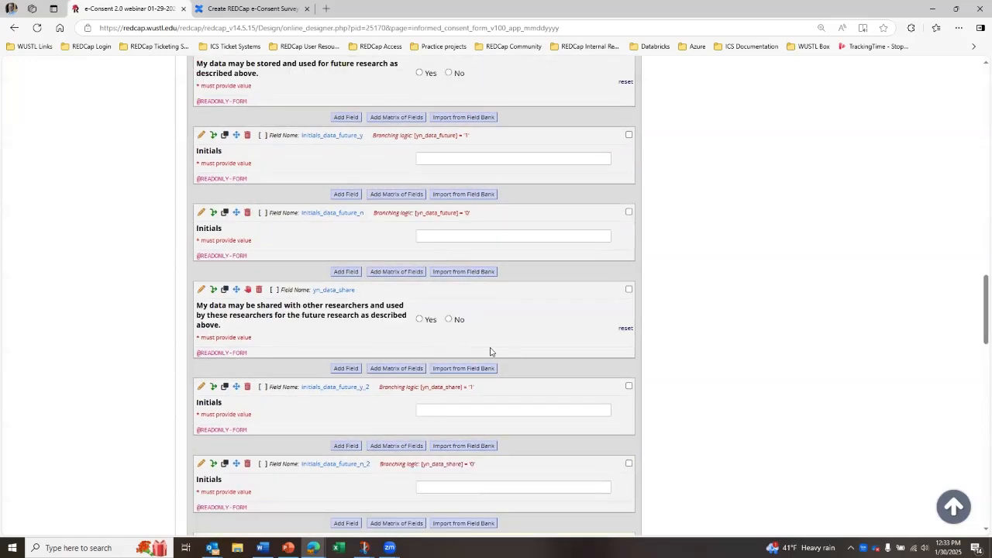
drag(257, 353, 195, 352)
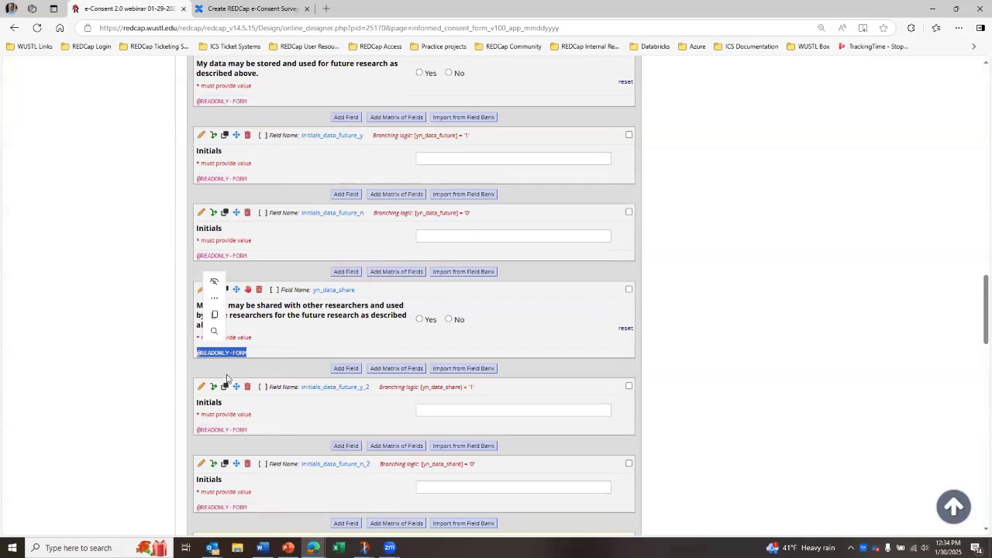
click(329, 336)
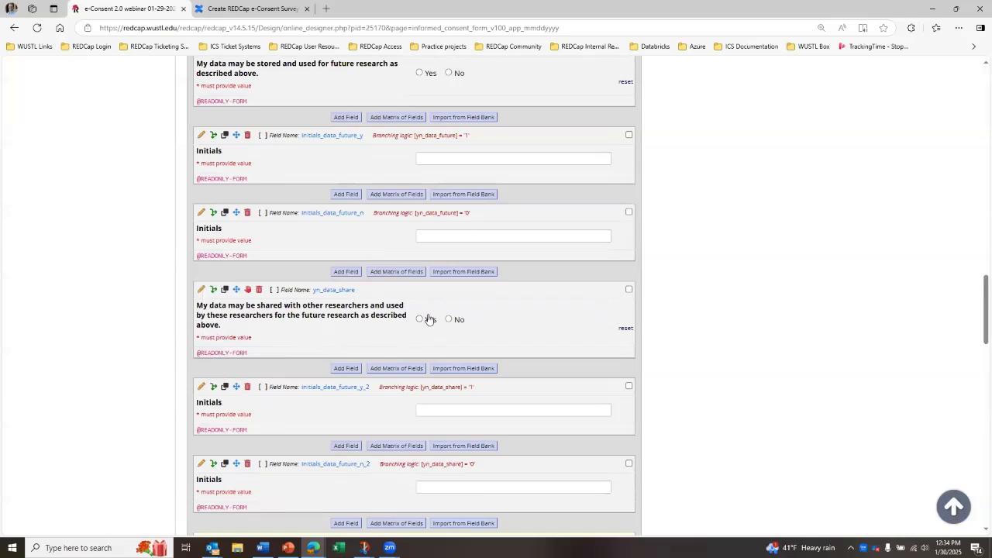
click(398, 373)
click(449, 319)
- Examine the action tags on the participant_signature and date_consented fields of the voluntary consent section
scroll(331, 331, down, 4)
scroll(333, 332, down, 4)
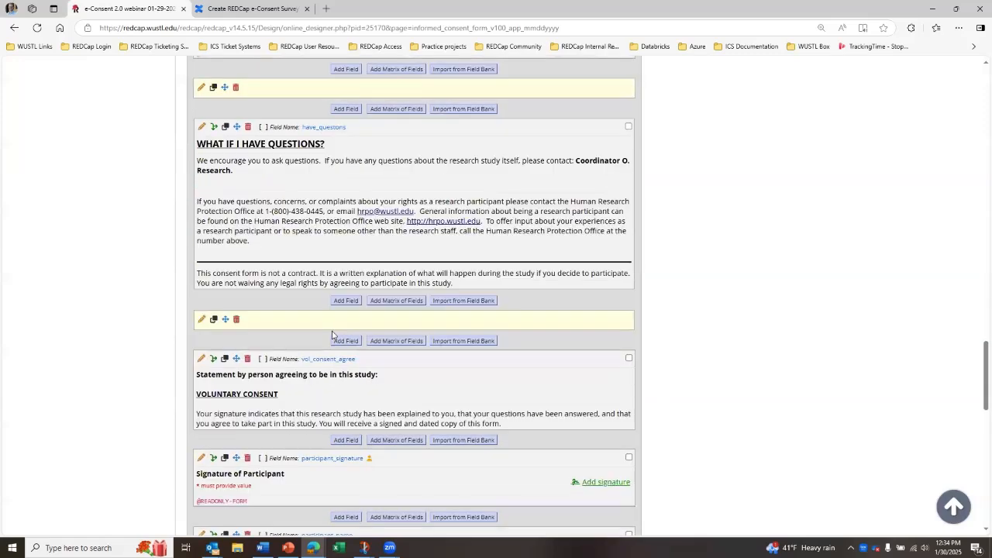
drag(260, 388, 196, 386)
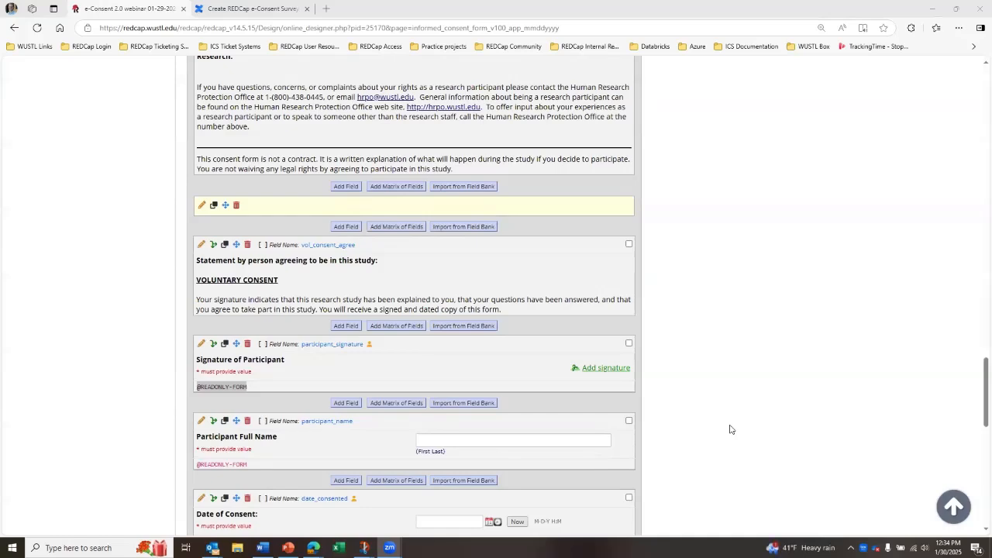
scroll(729, 429, down, 2)
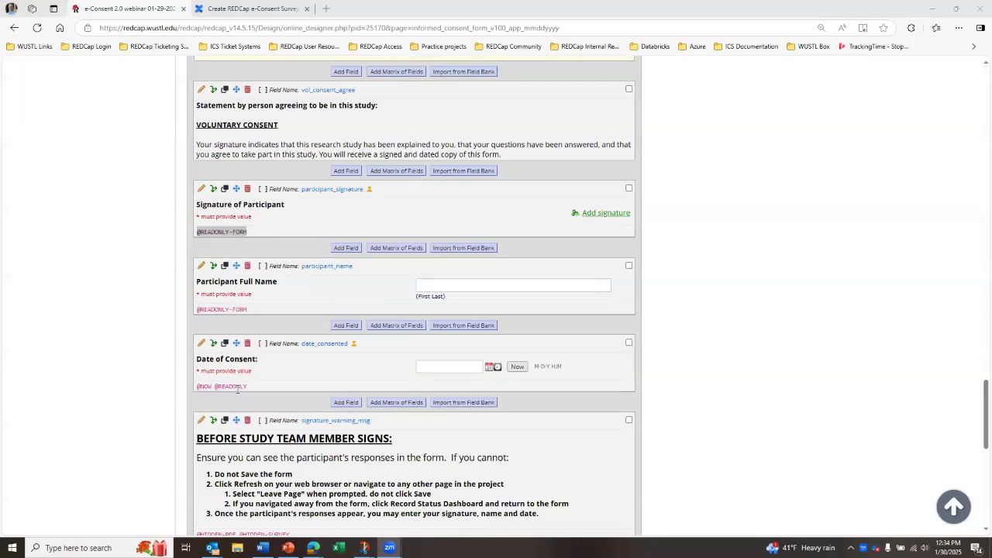
scroll(265, 357, down, 1)
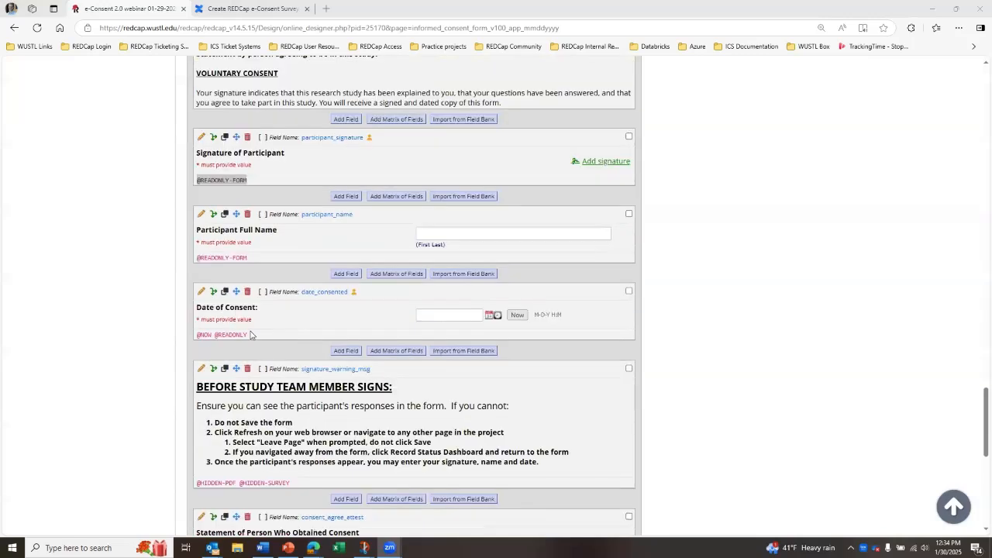
drag(240, 333, 214, 335)
click(224, 345)
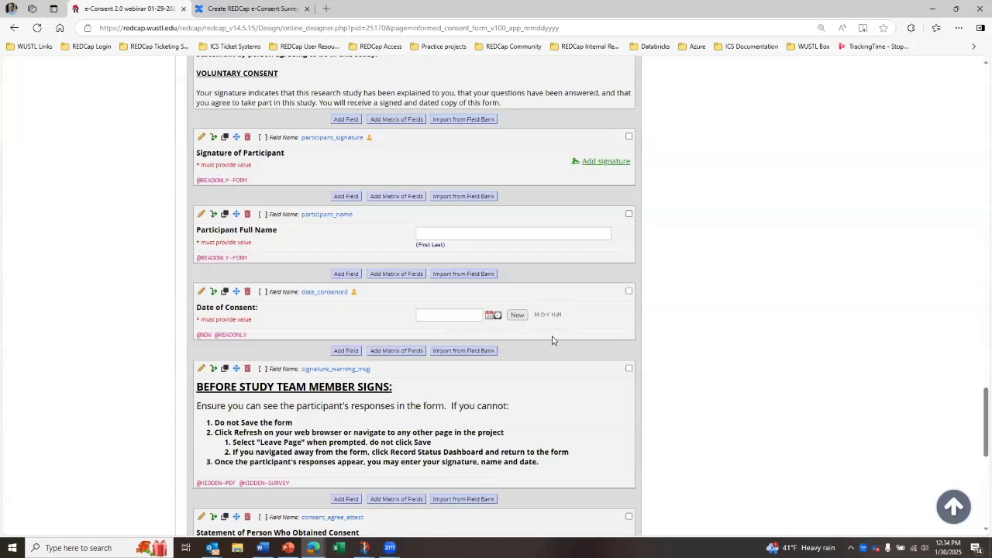
scroll(553, 340, down, 3)
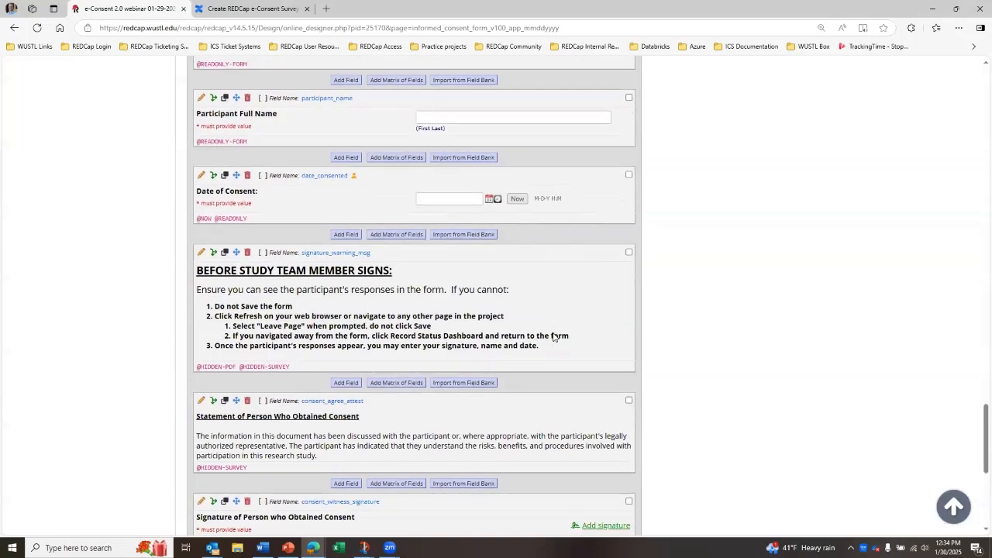
scroll(552, 335, down, 3)
scroll(554, 336, down, 1)
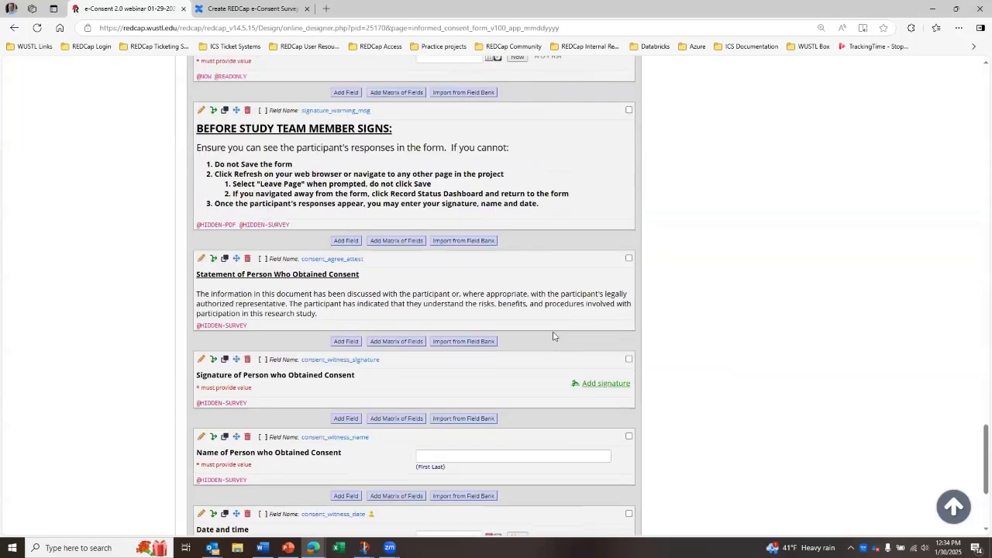
scroll(554, 335, up, 1)
scroll(403, 307, up, 2)
scroll(437, 247, up, 2)
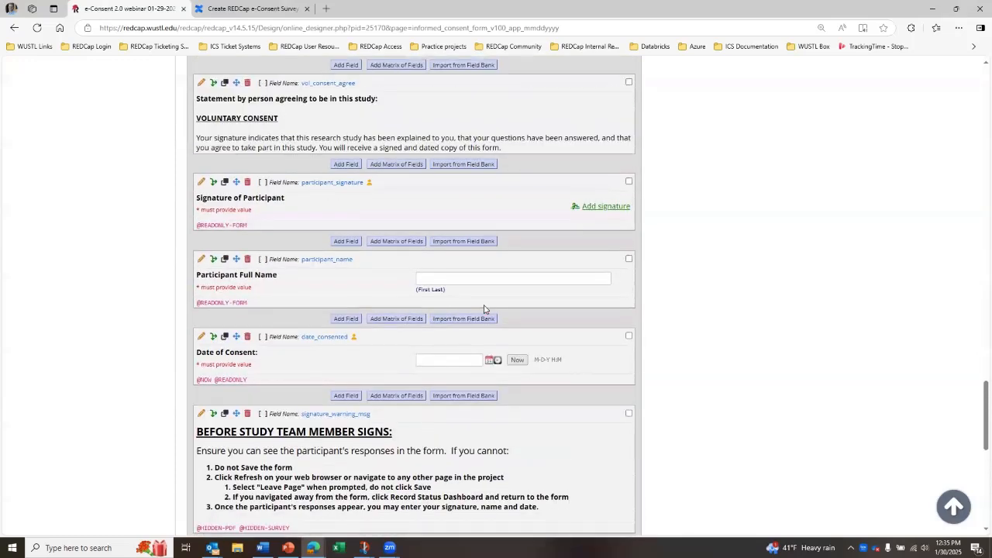
scroll(519, 341, down, 3)
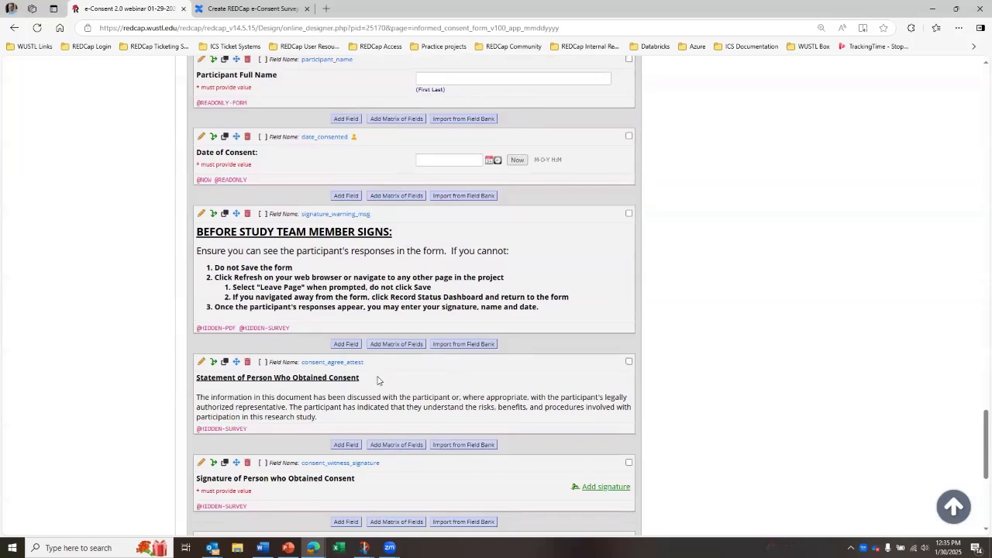
scroll(377, 380, down, 1)
scroll(377, 380, down, 1)
drag(289, 225, 199, 227)
click(311, 320)
scroll(311, 320, down, 1)
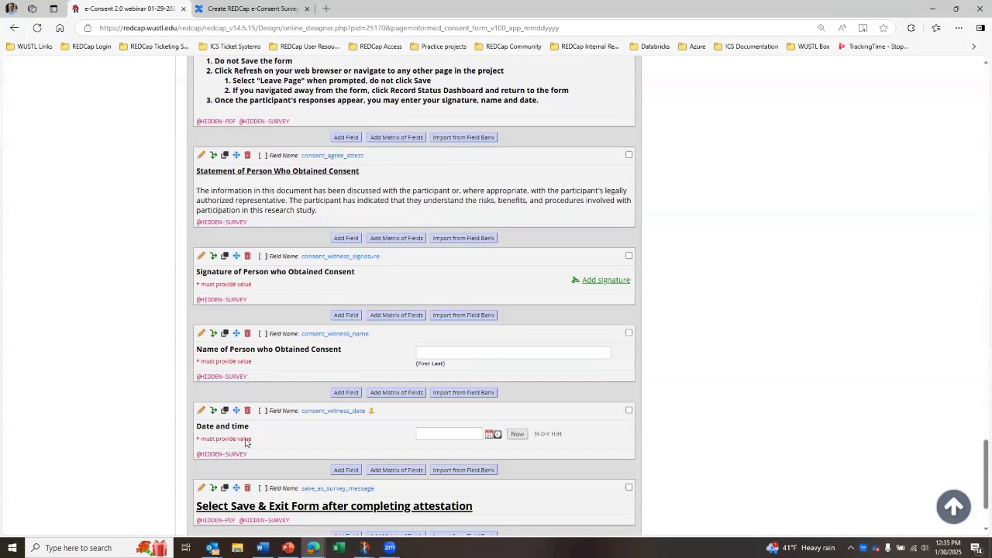
drag(248, 454, 195, 454)
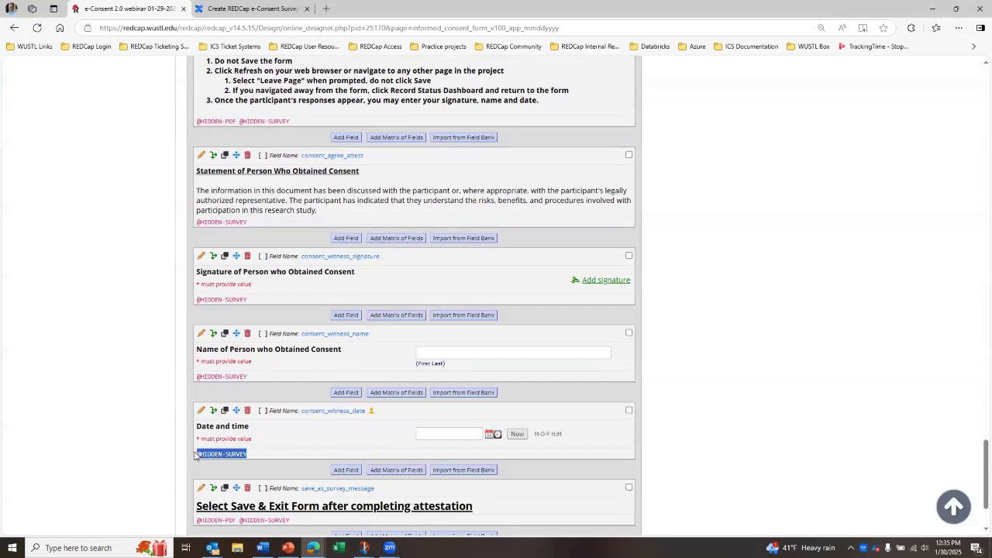
click(280, 438)
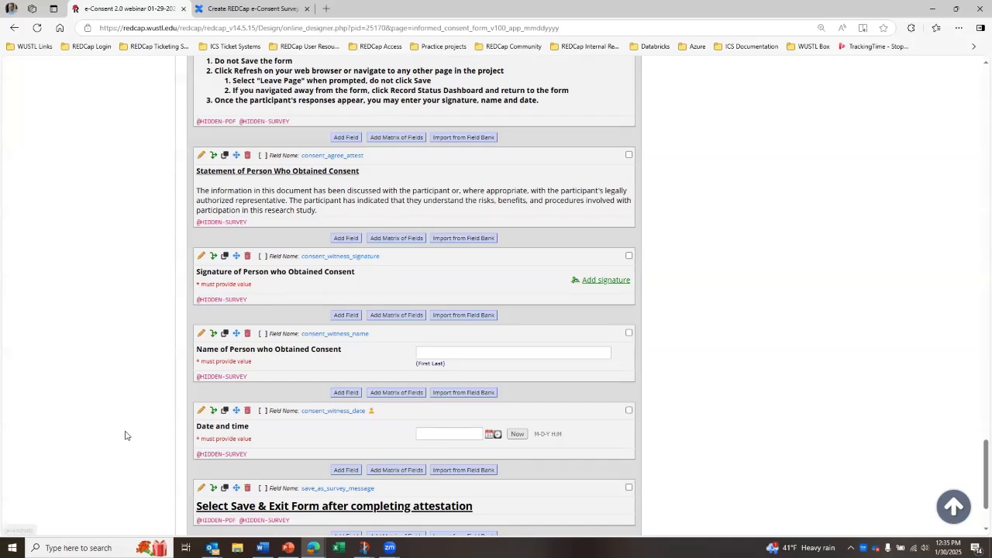
- Examine the action tags and the message text of the save_as_survey_message field at the end of the instrument
scroll(125, 435, down, 2)
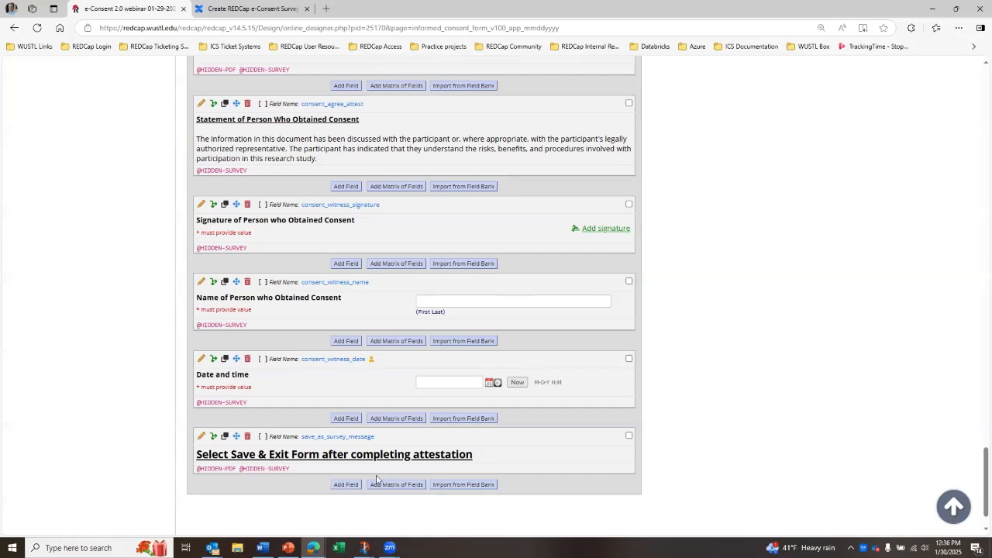
drag(293, 469, 194, 468)
click(261, 496)
drag(486, 457, 195, 456)
click(821, 442)
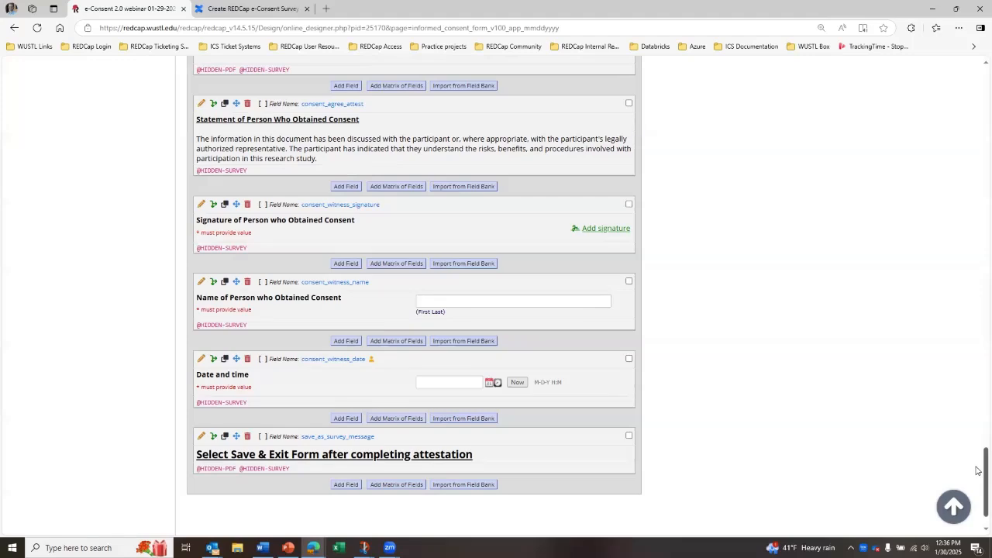
- Switch to the Create REDCap e-Consent Survey page in Confluence and read its guidance on formatting paragraphs and copying lists
click(221, 8)
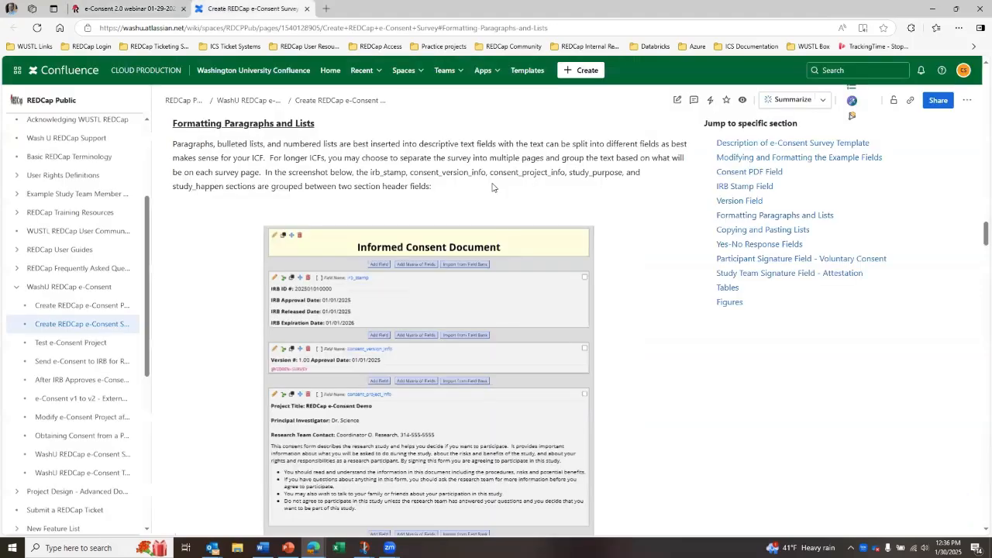
scroll(303, 242, down, 2)
scroll(303, 243, down, 5)
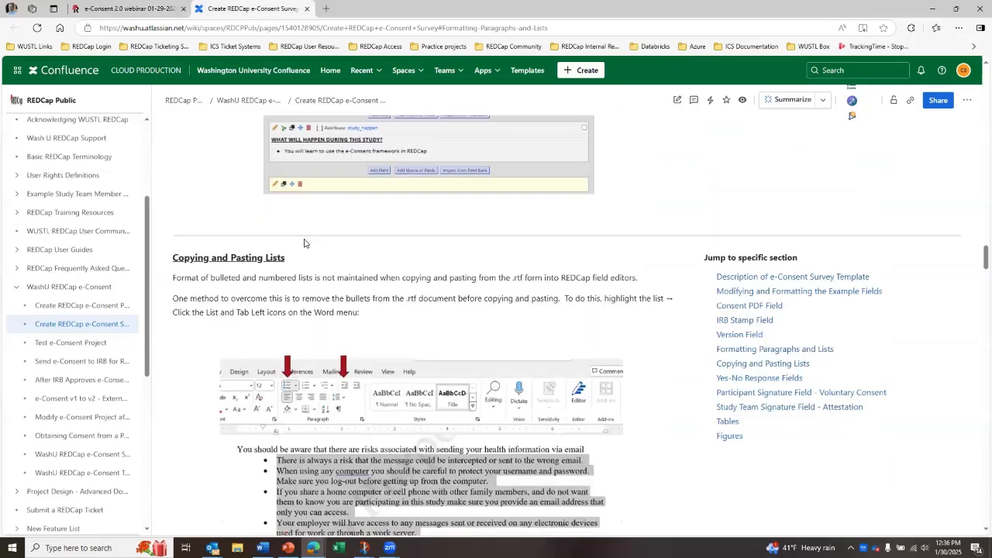
scroll(304, 243, down, 4)
scroll(304, 244, down, 6)
scroll(303, 256, down, 2)
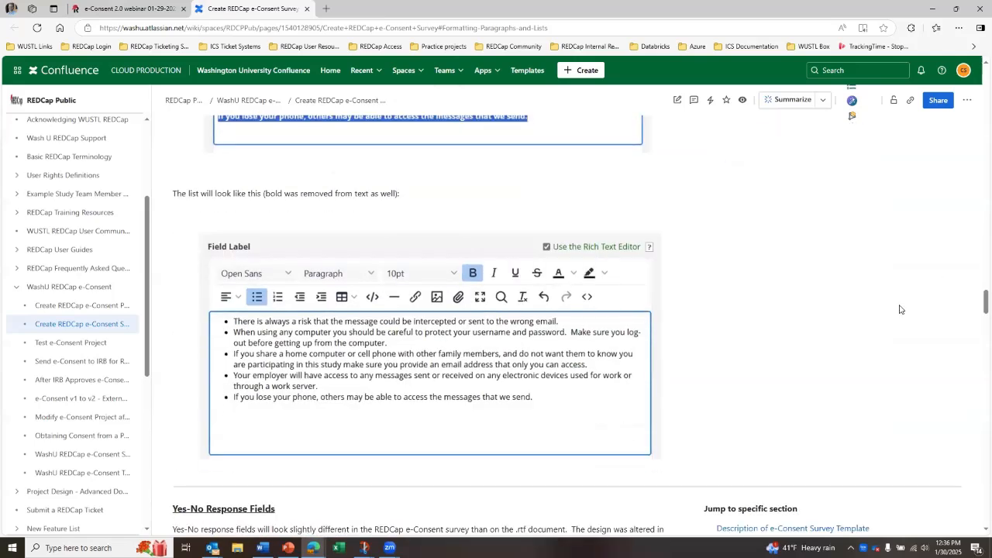
- Read the guide's sections on yes-no responses, the participant signature, the study team attestation and tables
scroll(899, 309, down, 10)
scroll(900, 309, down, 8)
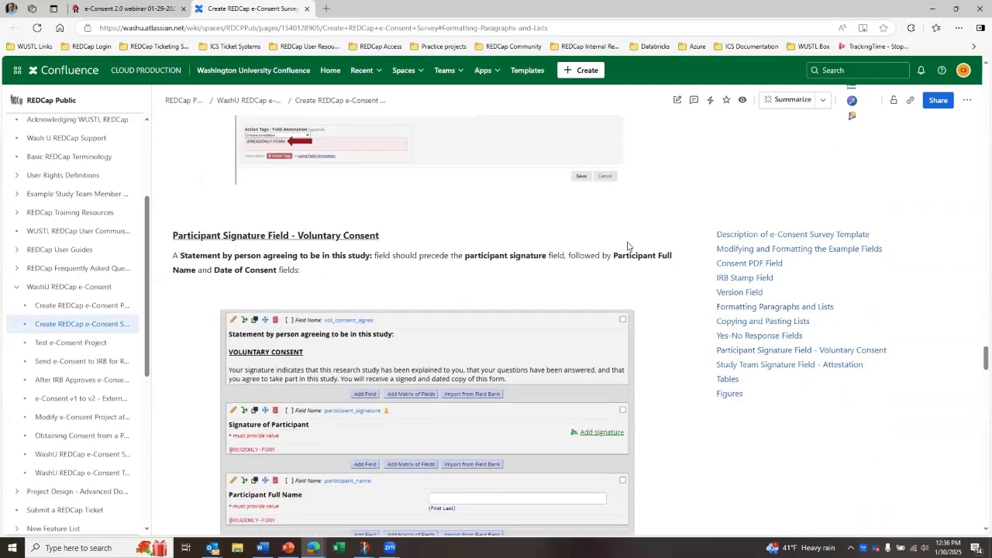
scroll(612, 245, down, 1)
scroll(622, 277, down, 9)
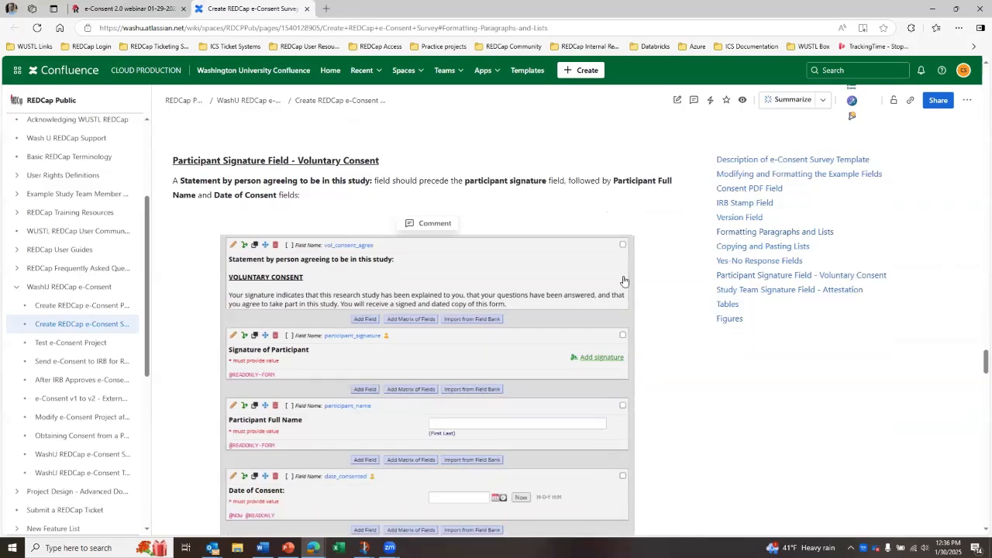
scroll(624, 281, down, 8)
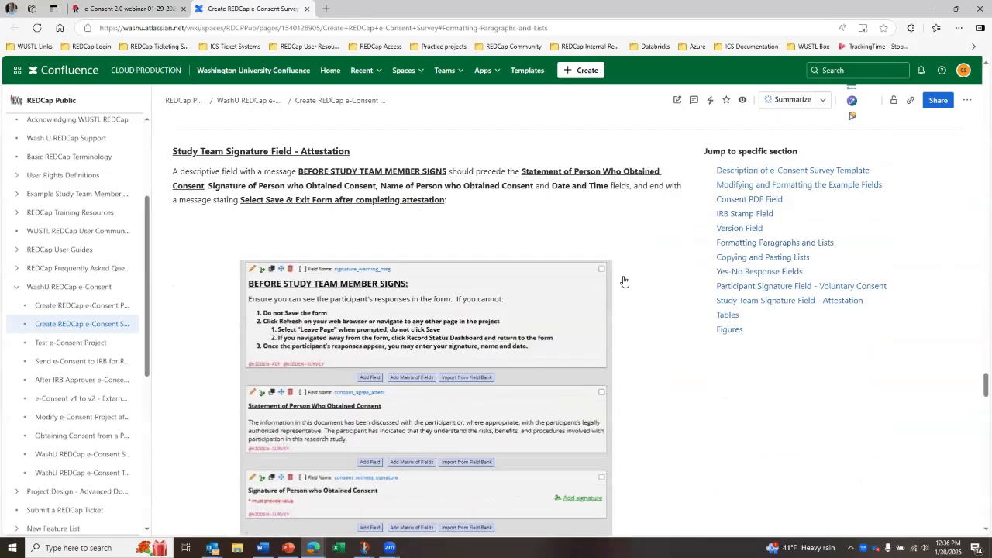
scroll(624, 280, down, 9)
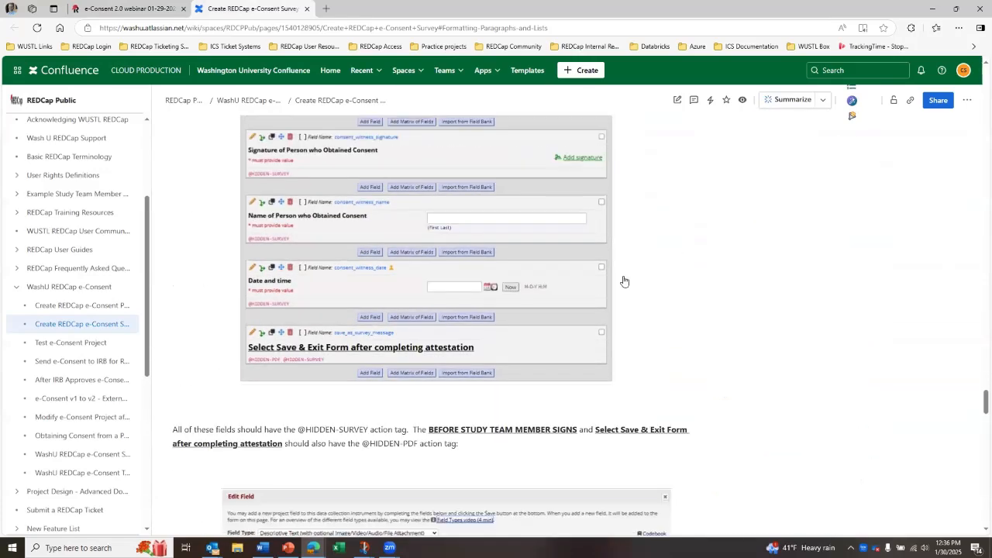
scroll(624, 280, down, 6)
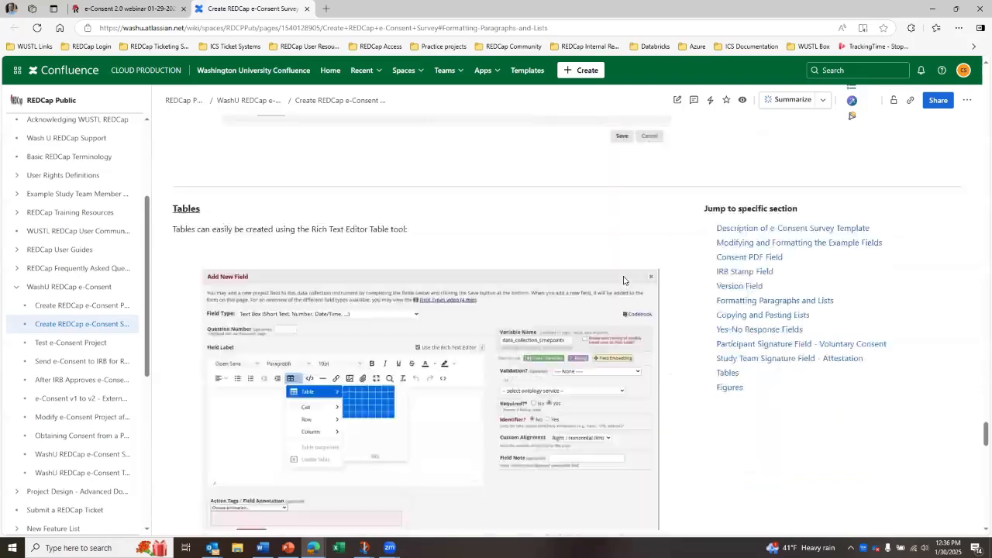